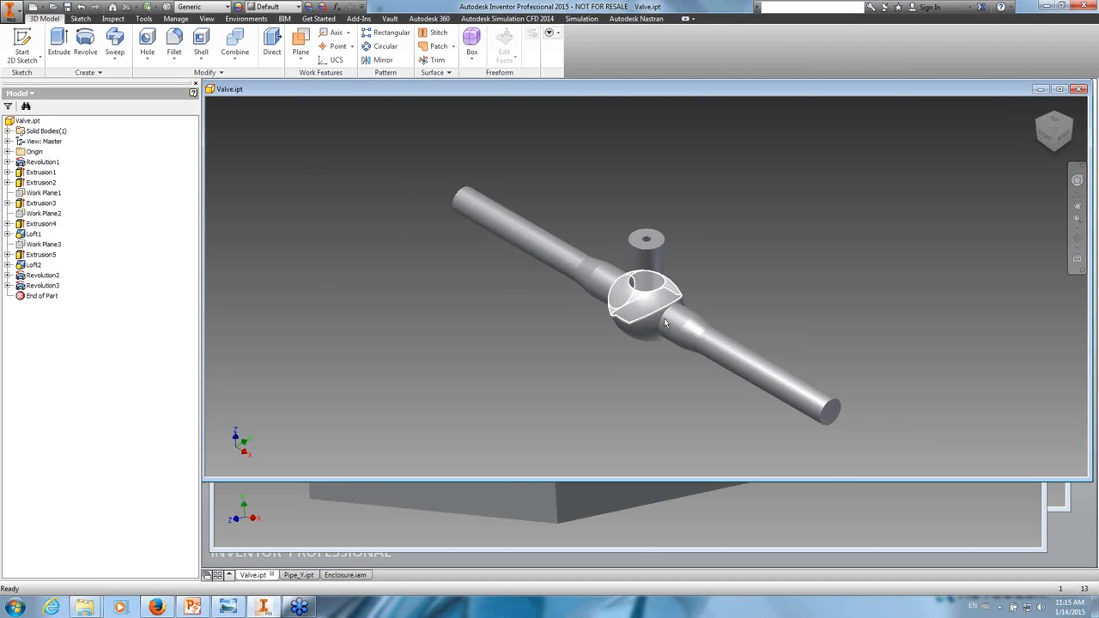
- Launch the active valve model in Simulation CFD 2015 as a new design study named Valve with Design 1 and Scenario 1
{"action": "left_click", "coordinate": [582, 19]}
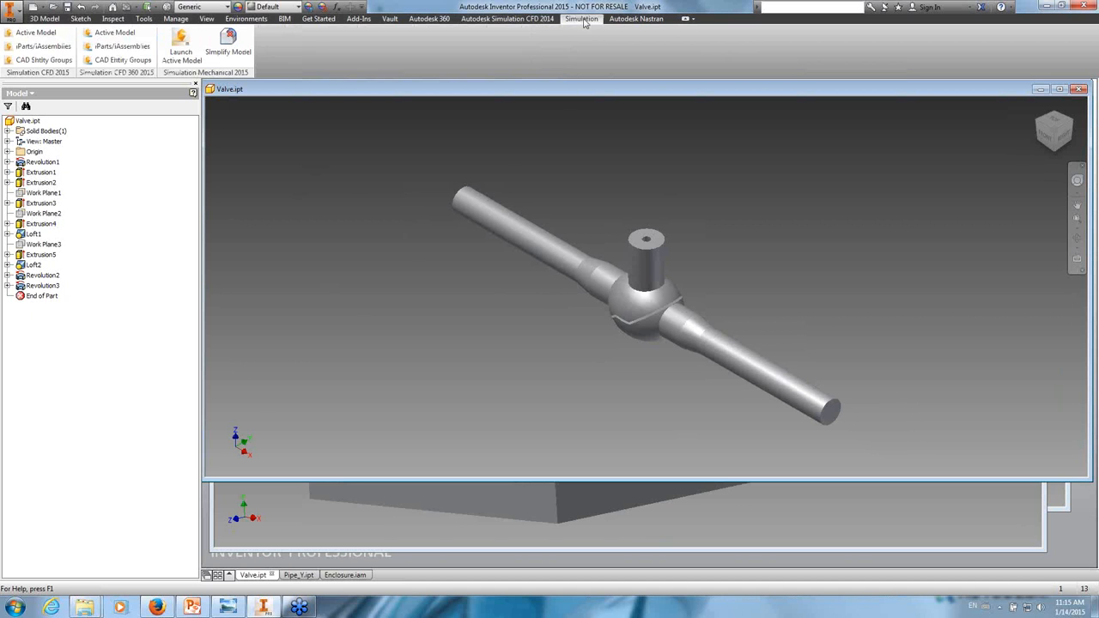
{"action": "left_click", "coordinate": [47, 37]}
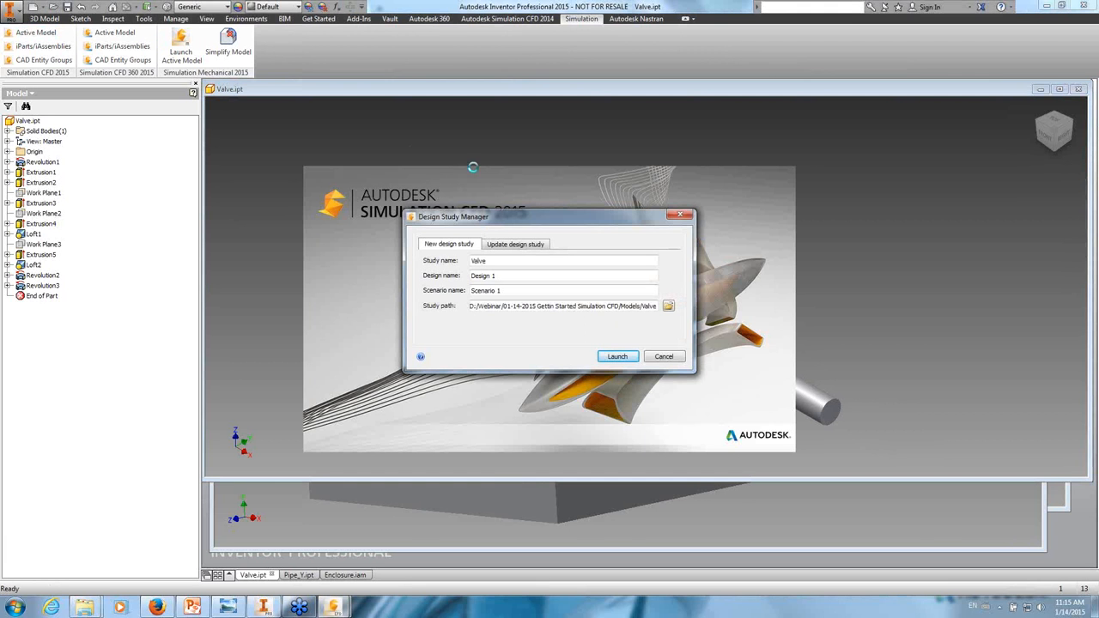
{"action": "mouse_move", "coordinate": [536, 220]}
{"action": "left_mouse_down"}
{"action": "mouse_move", "coordinate": [554, 207]}
{"action": "mouse_move", "coordinate": [541, 222]}
{"action": "left_mouse_up"}
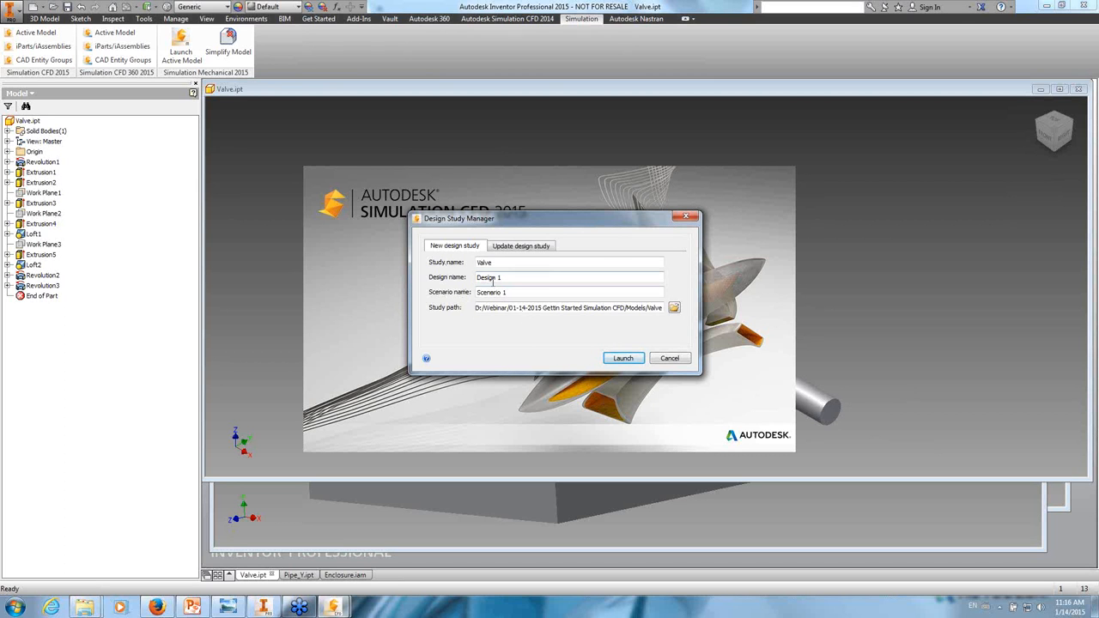
{"action": "left_click", "coordinate": [622, 359]}
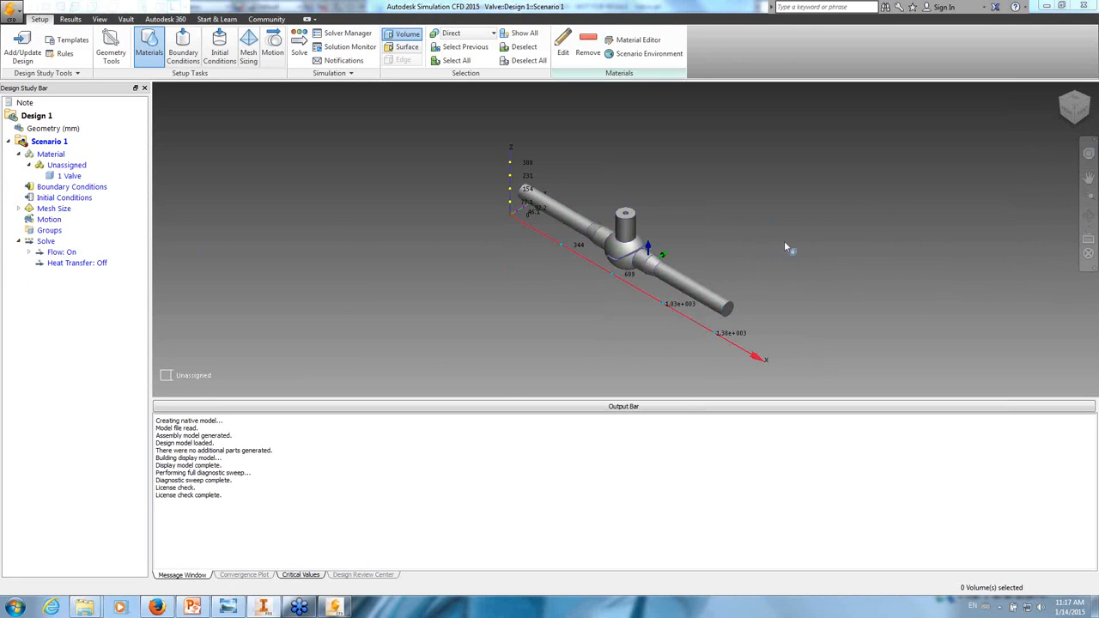
- Assign the Fluid material Water from the Default database to the valve volume
{"action": "mouse_move", "coordinate": [784, 242]}
{"action": "middle_mouse_down"}
{"action": "mouse_move", "coordinate": [658, 256]}
{"action": "mouse_move", "coordinate": [651, 242]}
{"action": "mouse_move", "coordinate": [752, 242]}
{"action": "mouse_move", "coordinate": [768, 230]}
{"action": "mouse_move", "coordinate": [768, 245]}
{"action": "mouse_move", "coordinate": [871, 246]}
{"action": "mouse_move", "coordinate": [754, 228]}
{"action": "mouse_move", "coordinate": [834, 206]}
{"action": "mouse_move", "coordinate": [954, 255]}
{"action": "mouse_move", "coordinate": [1023, 137]}
{"action": "middle_mouse_up"}
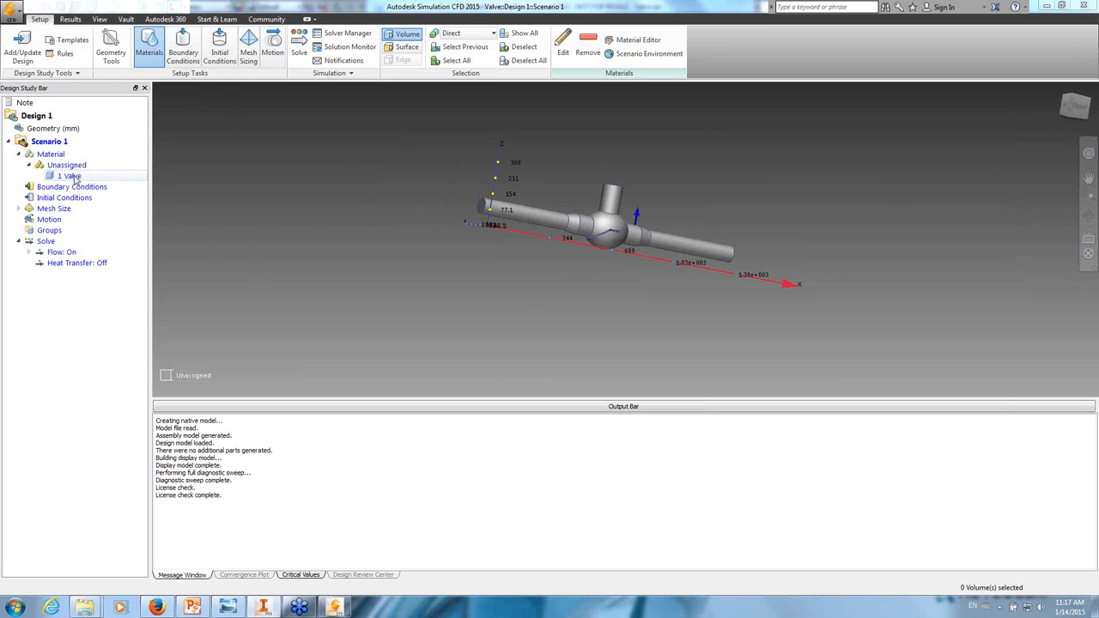
{"action": "left_click", "coordinate": [521, 218]}
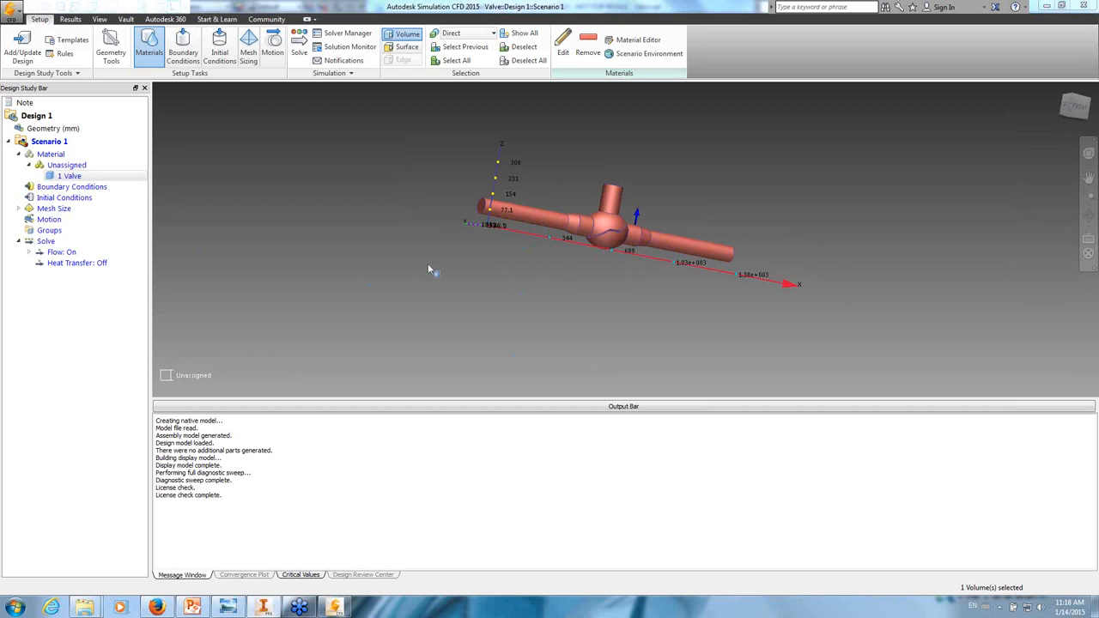
{"action": "left_click", "coordinate": [563, 45]}
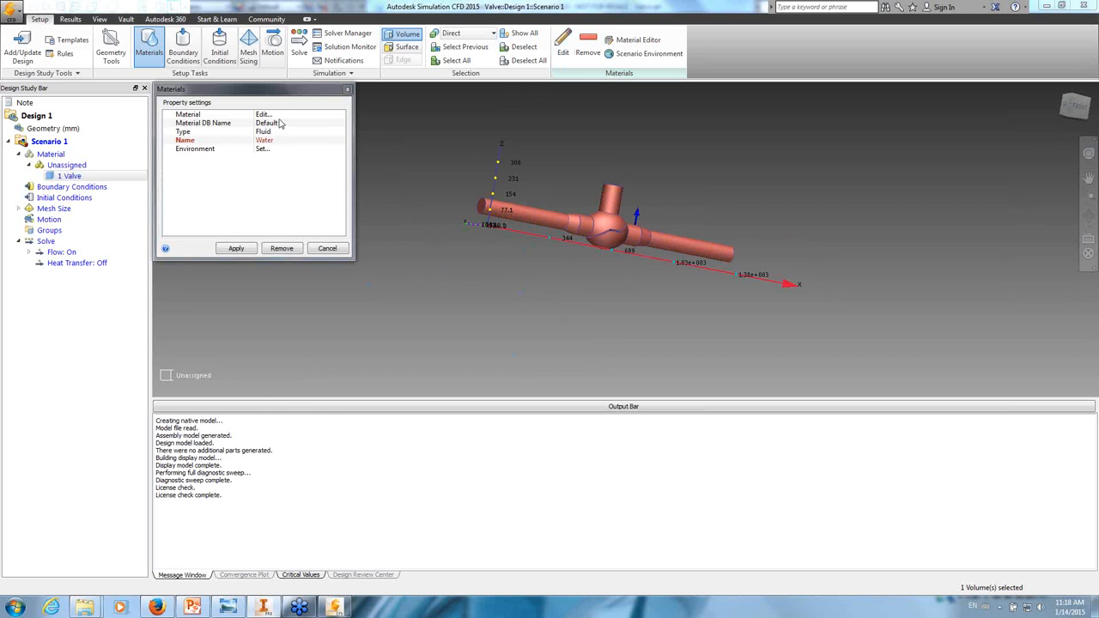
{"action": "left_click_drag", "start_coordinate": [271, 91], "coordinate": [316, 140]}
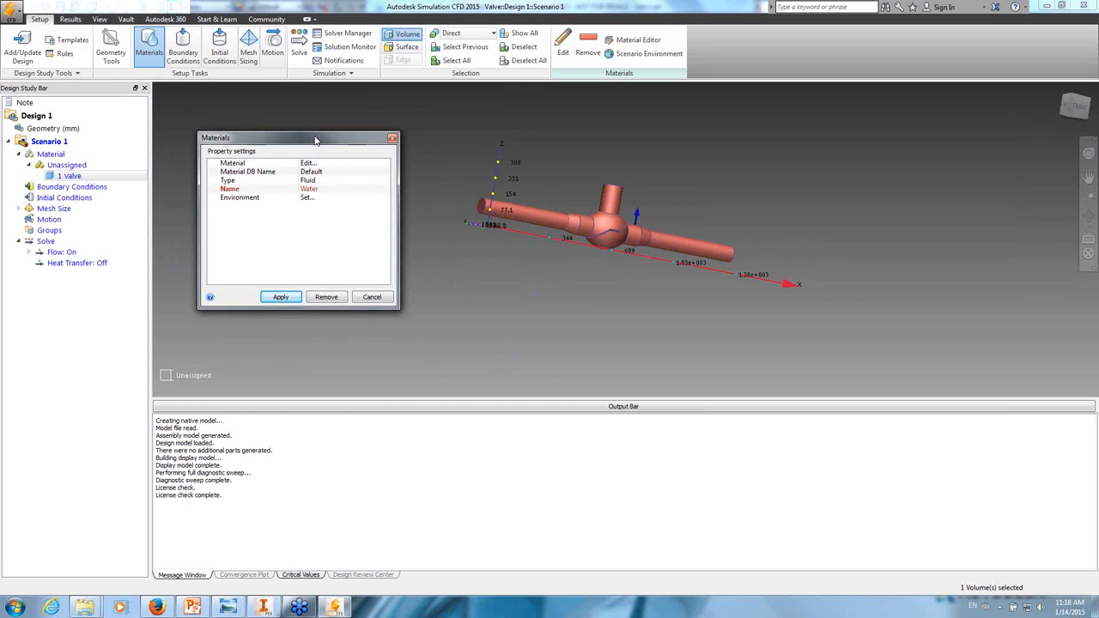
{"action": "left_click", "coordinate": [318, 182]}
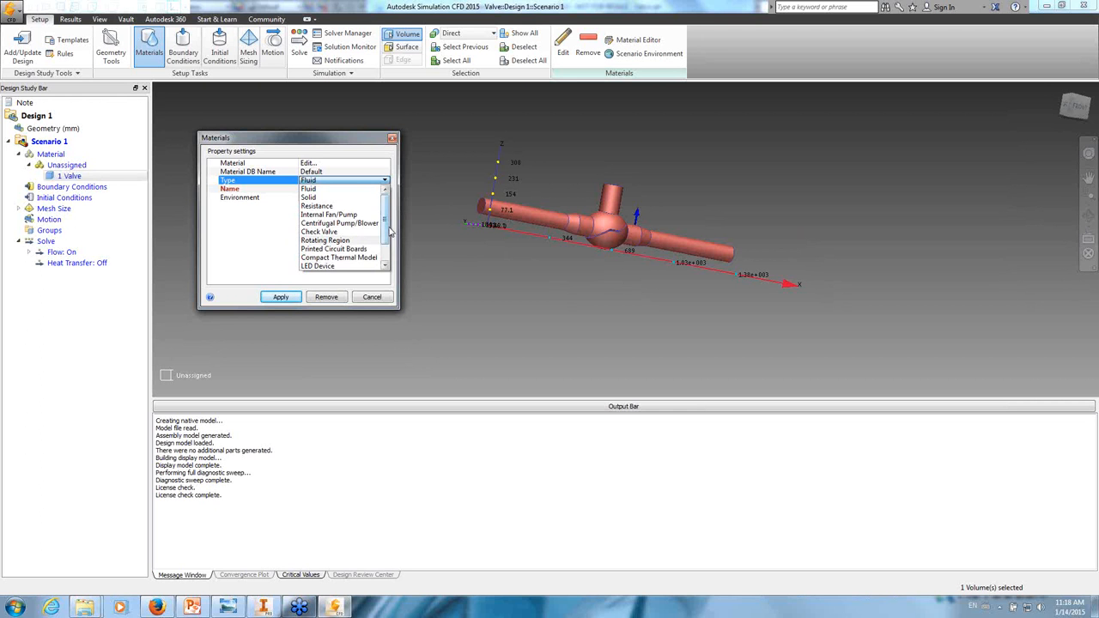
{"action": "scroll", "coordinate": [388, 230], "scroll_direction": "down", "scroll_amount": 1}
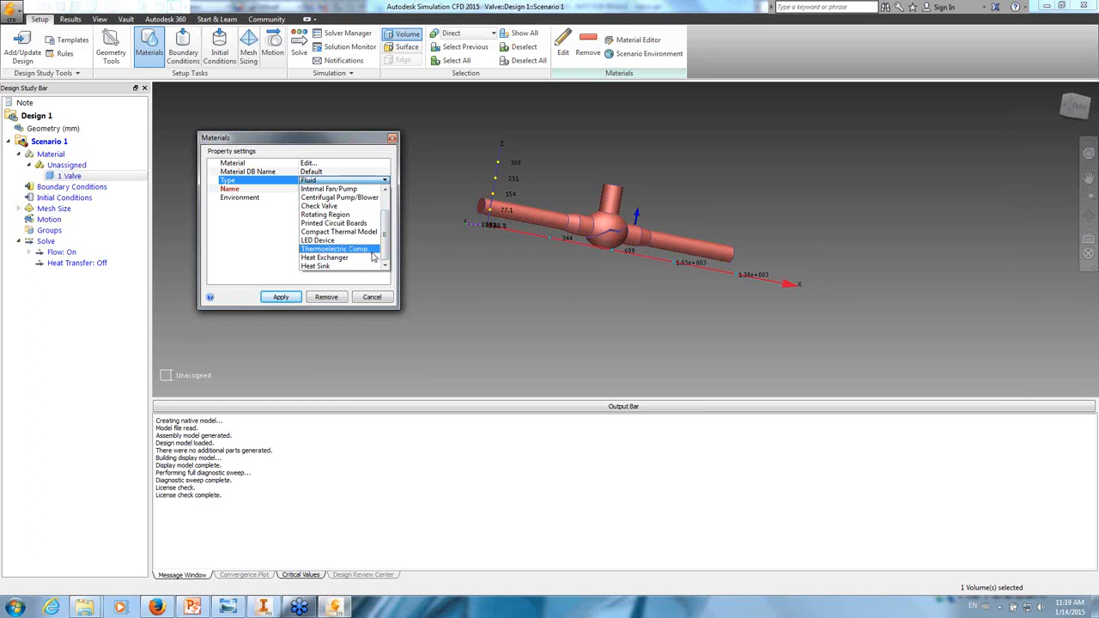
{"action": "scroll", "coordinate": [388, 218], "scroll_direction": "up", "scroll_amount": 1}
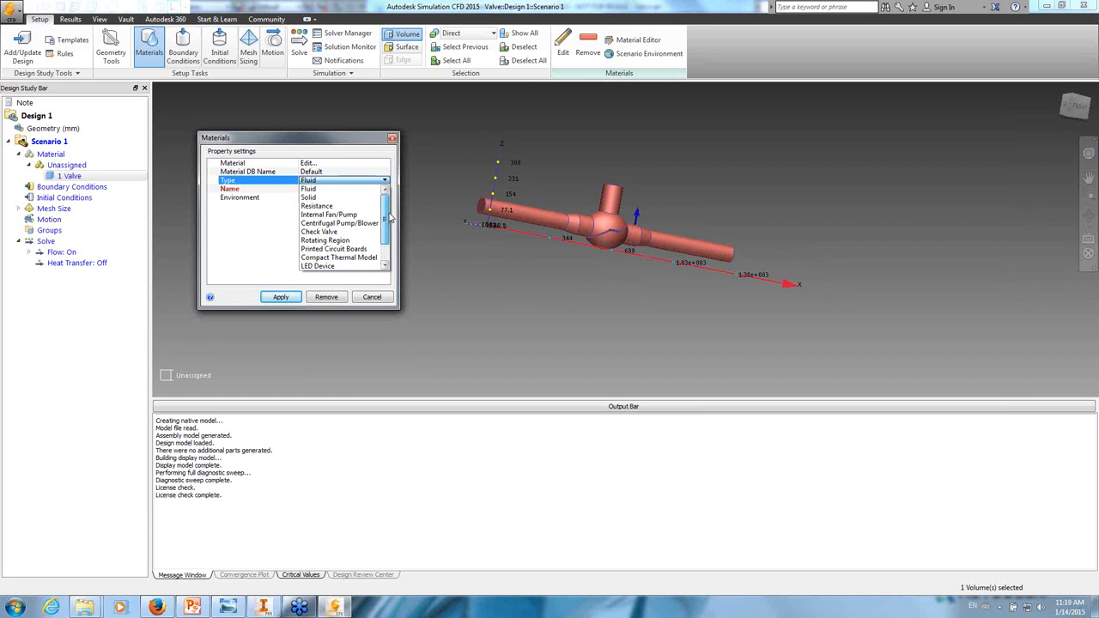
{"action": "left_click", "coordinate": [327, 189]}
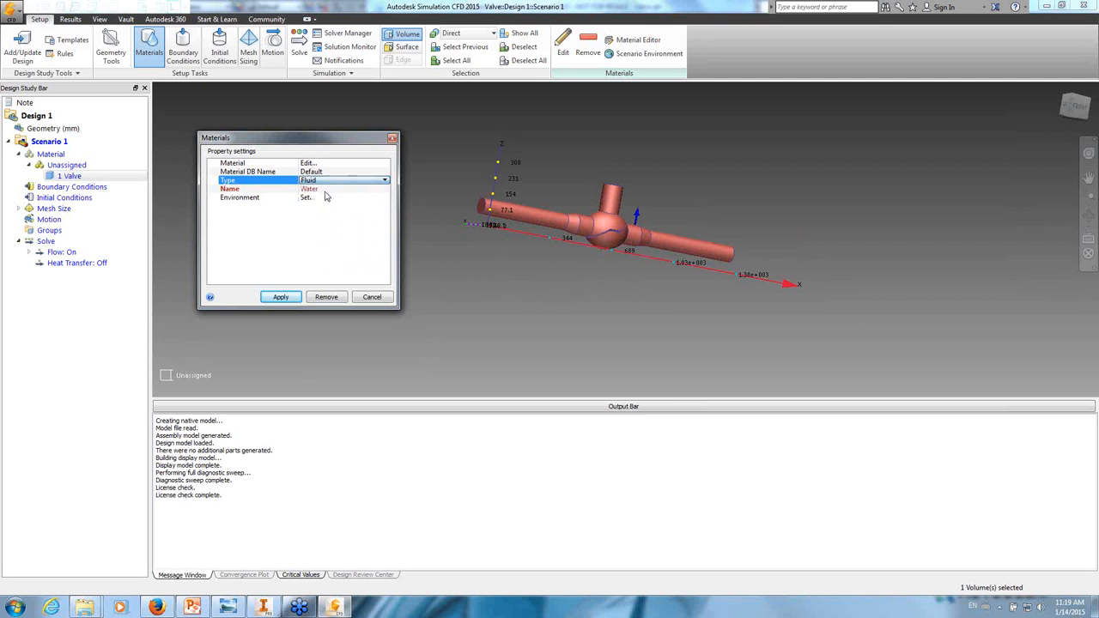
{"action": "left_click", "coordinate": [326, 189]}
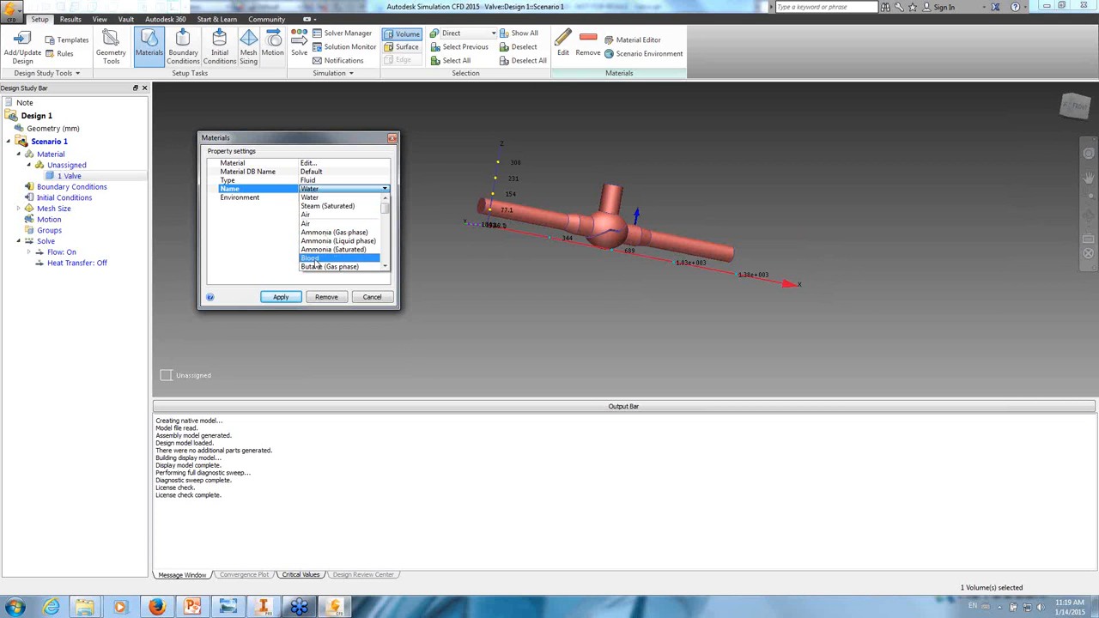
{"action": "left_click", "coordinate": [326, 200]}
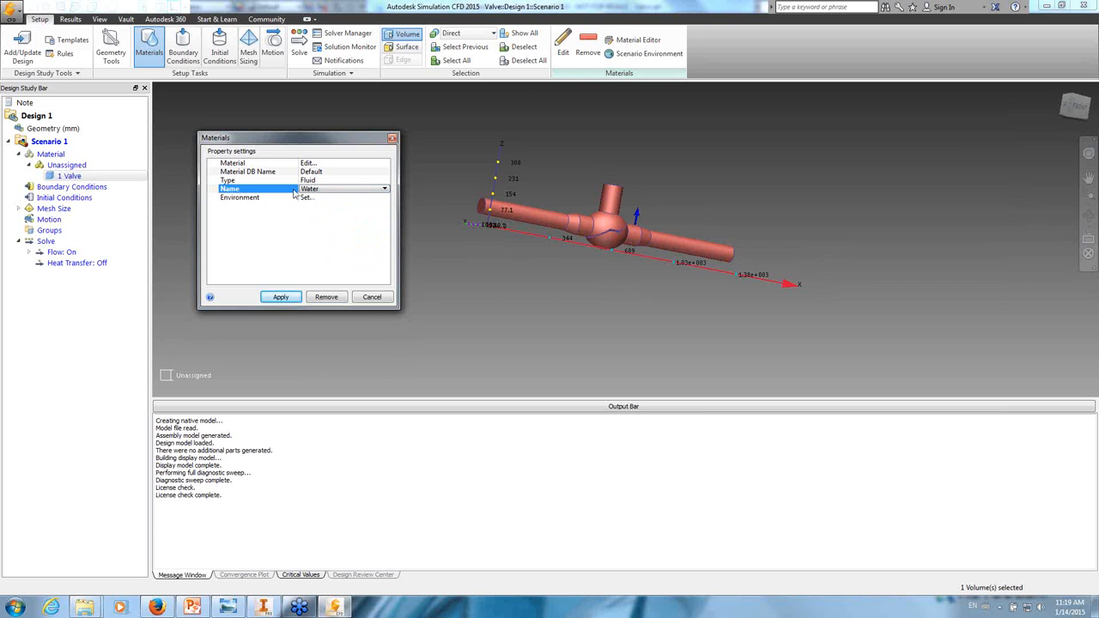
{"action": "left_click", "coordinate": [283, 298]}
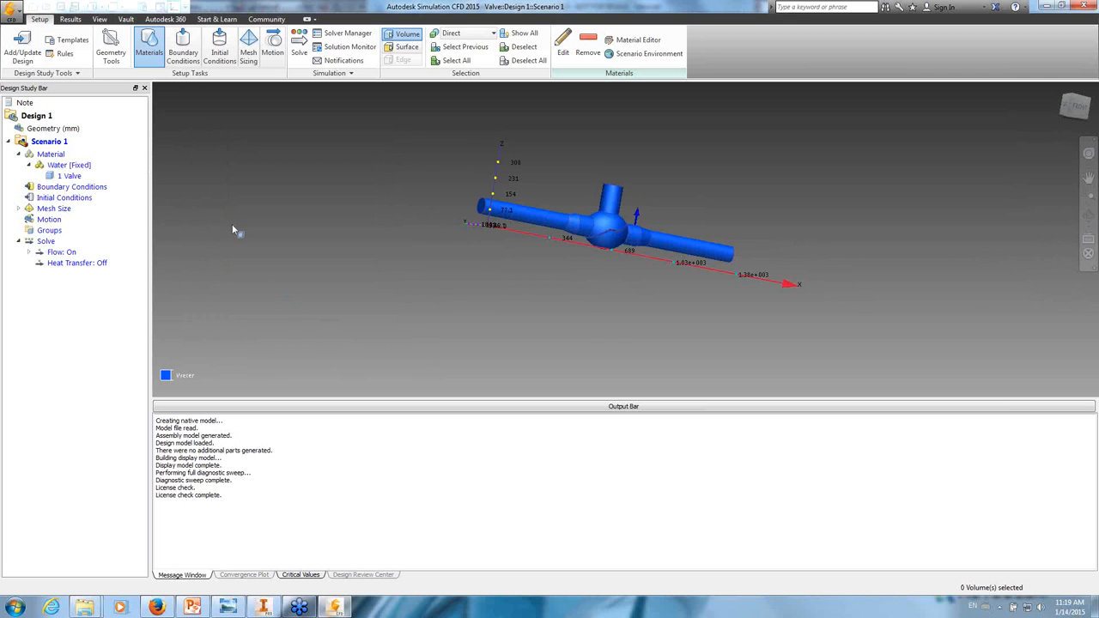
- Define a steady-state normal velocity of 2 m/s on the end face of the pipe nearest the axis origin
{"action": "left_click", "coordinate": [191, 53]}
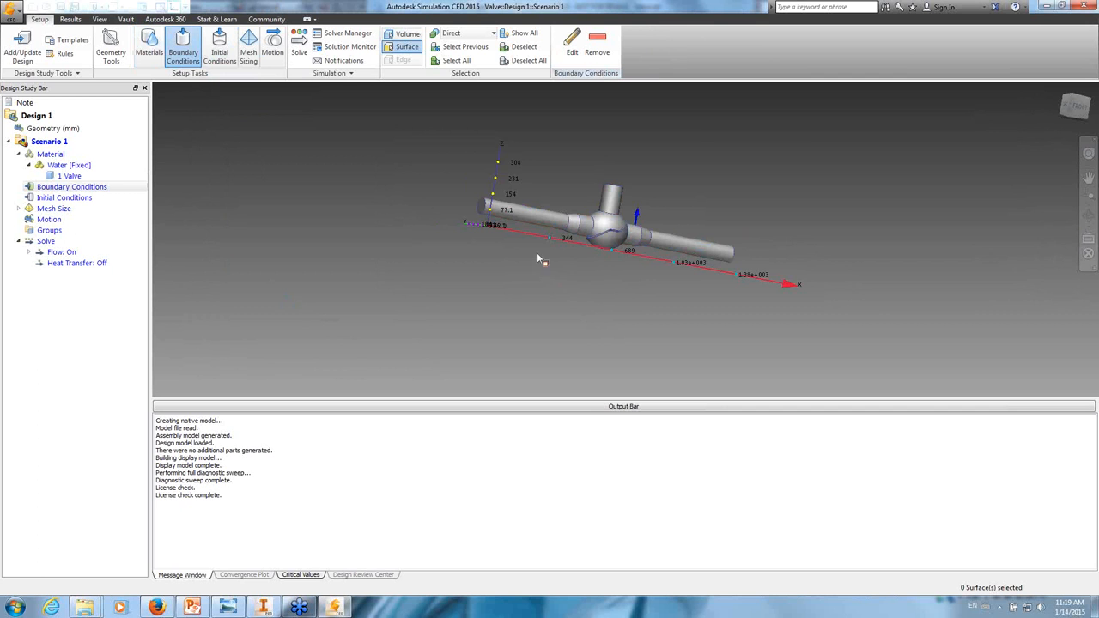
{"action": "scroll", "coordinate": [536, 253], "scroll_direction": "down", "scroll_amount": 2}
{"action": "scroll", "coordinate": [537, 252], "scroll_direction": "up", "scroll_amount": 7}
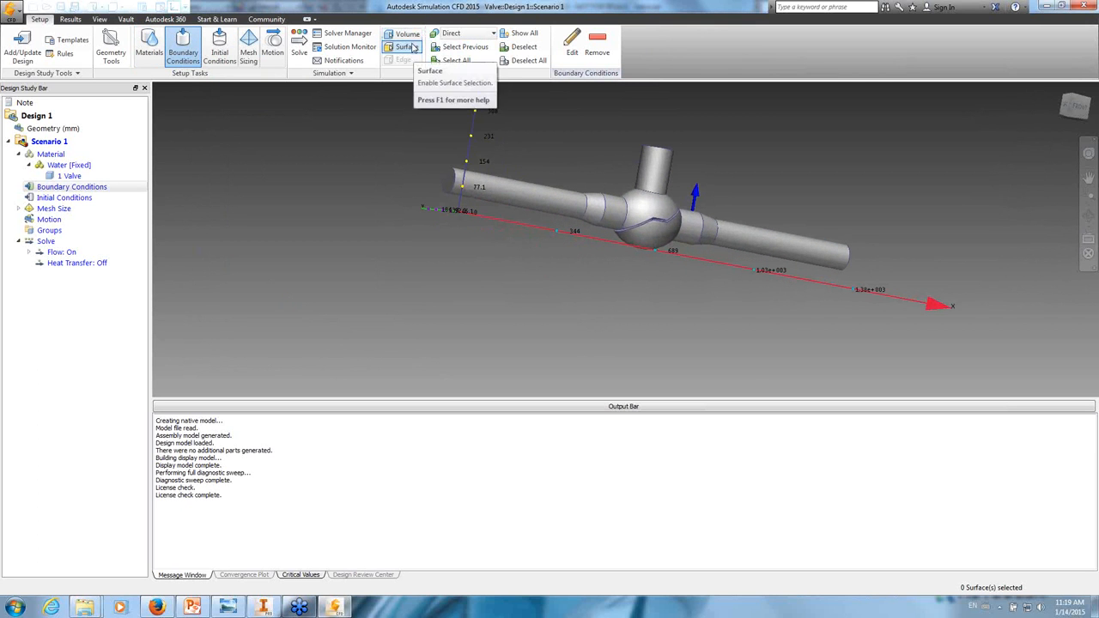
{"action": "left_click", "coordinate": [451, 178]}
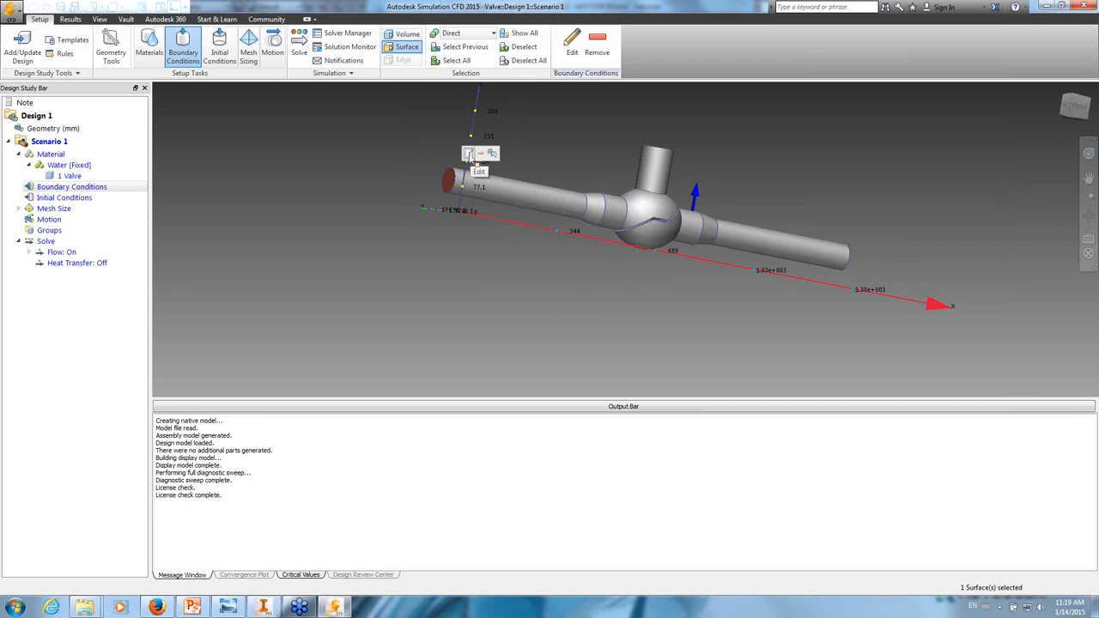
{"action": "left_click", "coordinate": [469, 155]}
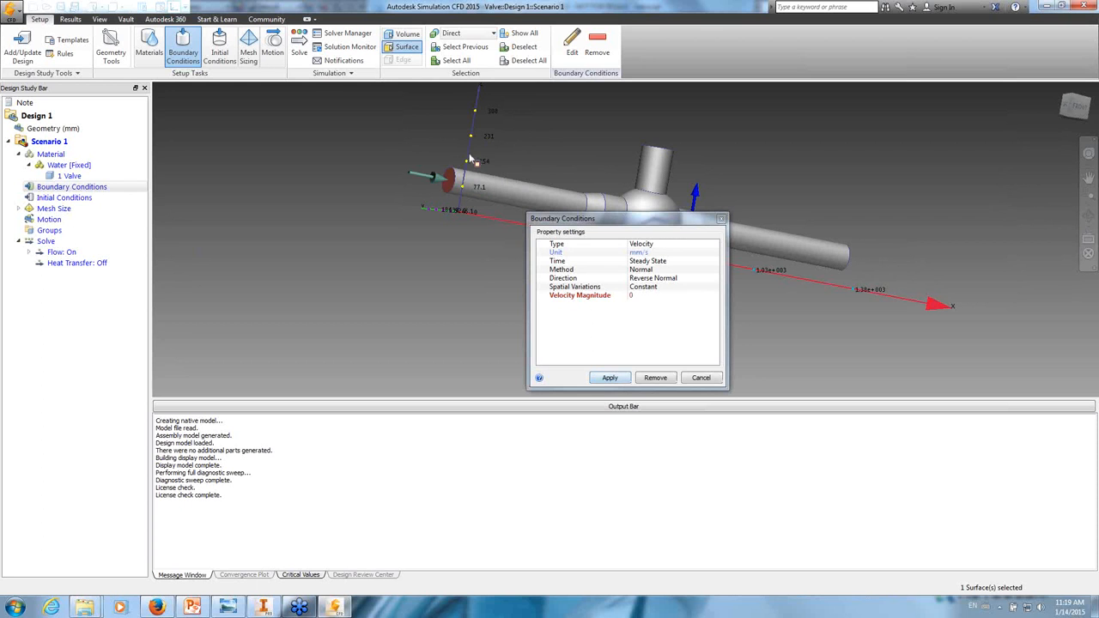
{"action": "left_click", "coordinate": [663, 254]}
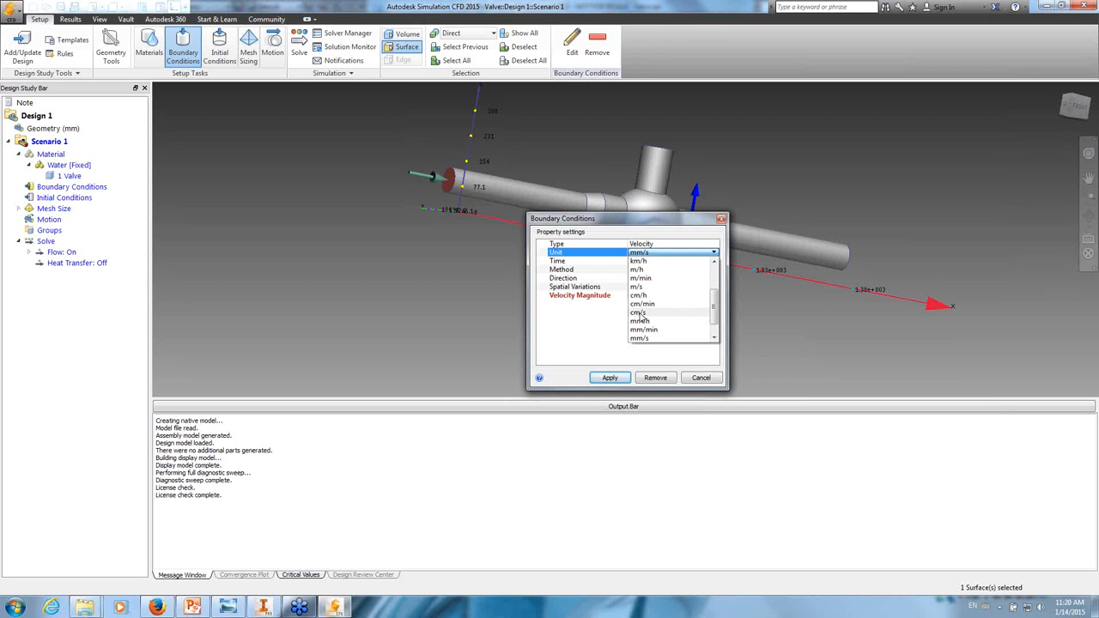
{"action": "left_click", "coordinate": [684, 288]}
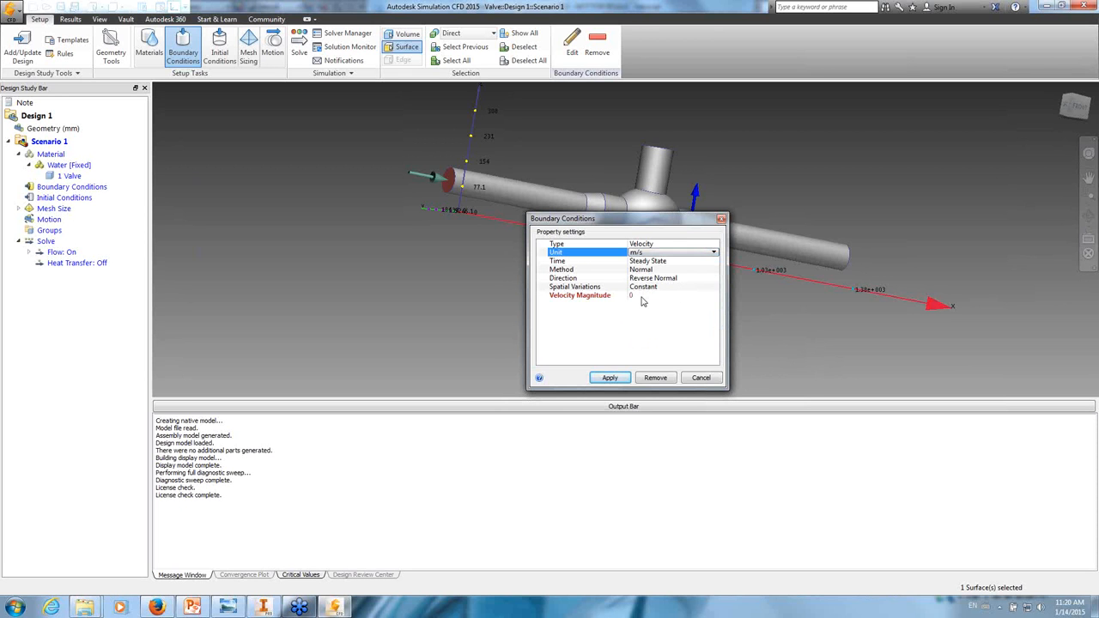
{"action": "left_click", "coordinate": [646, 296]}
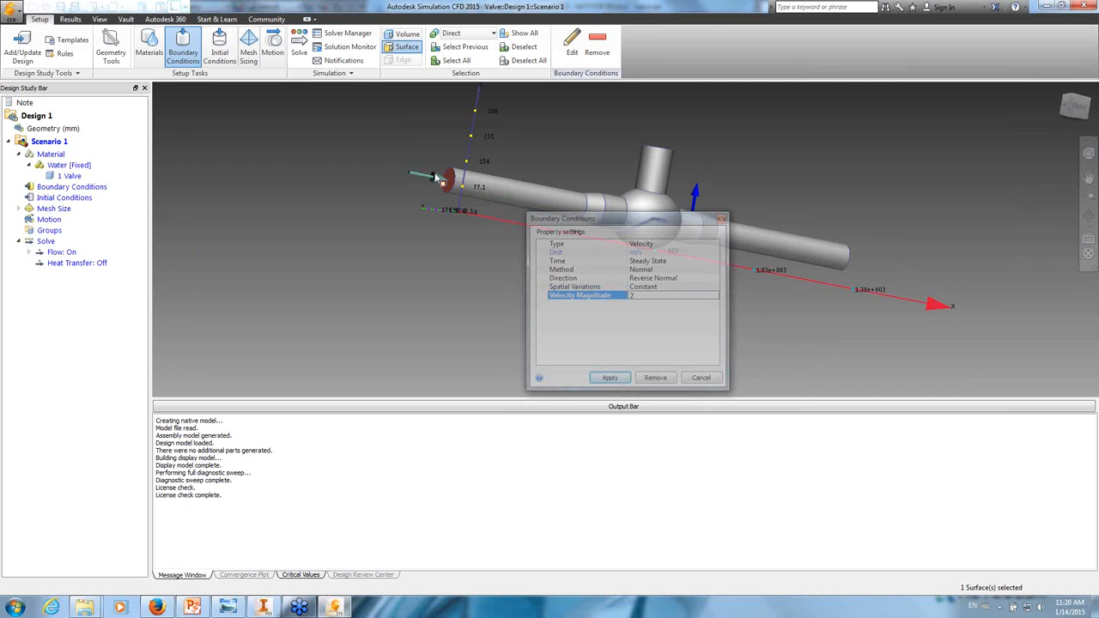
- Set the inlet velocity's spatial variation to Constant and apply the boundary condition
{"action": "left_click", "coordinate": [662, 288]}
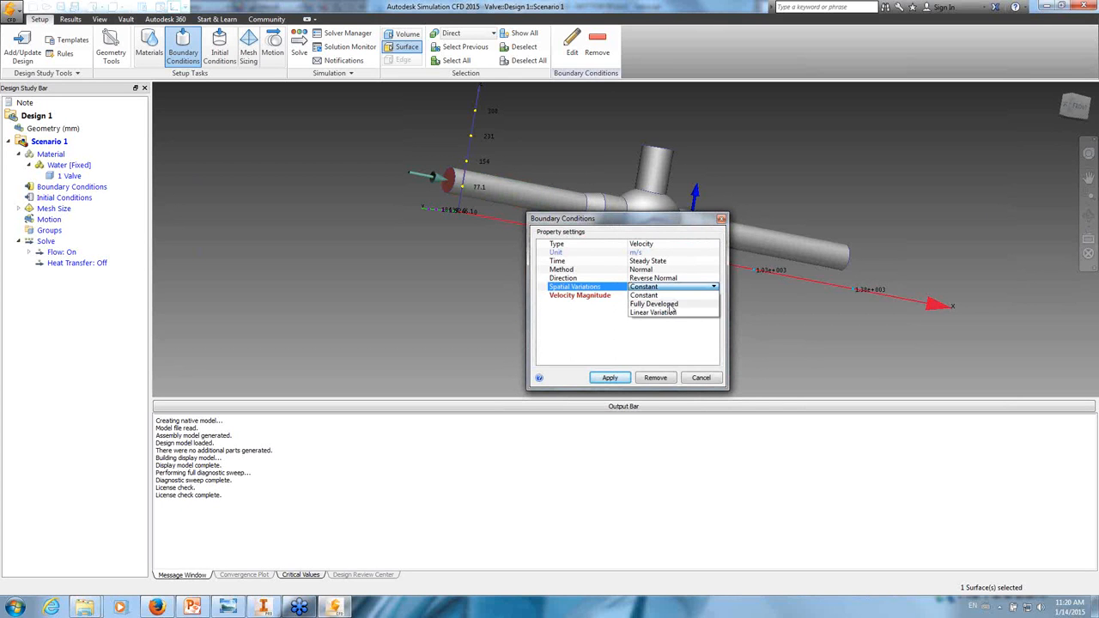
{"action": "left_click", "coordinate": [666, 305]}
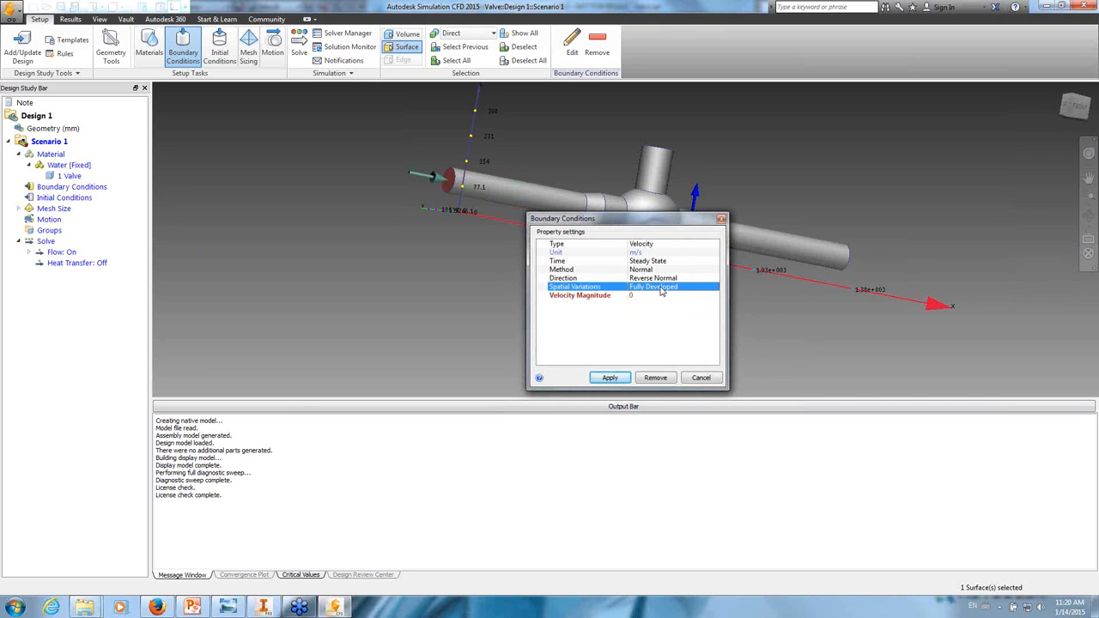
{"action": "left_click", "coordinate": [663, 292]}
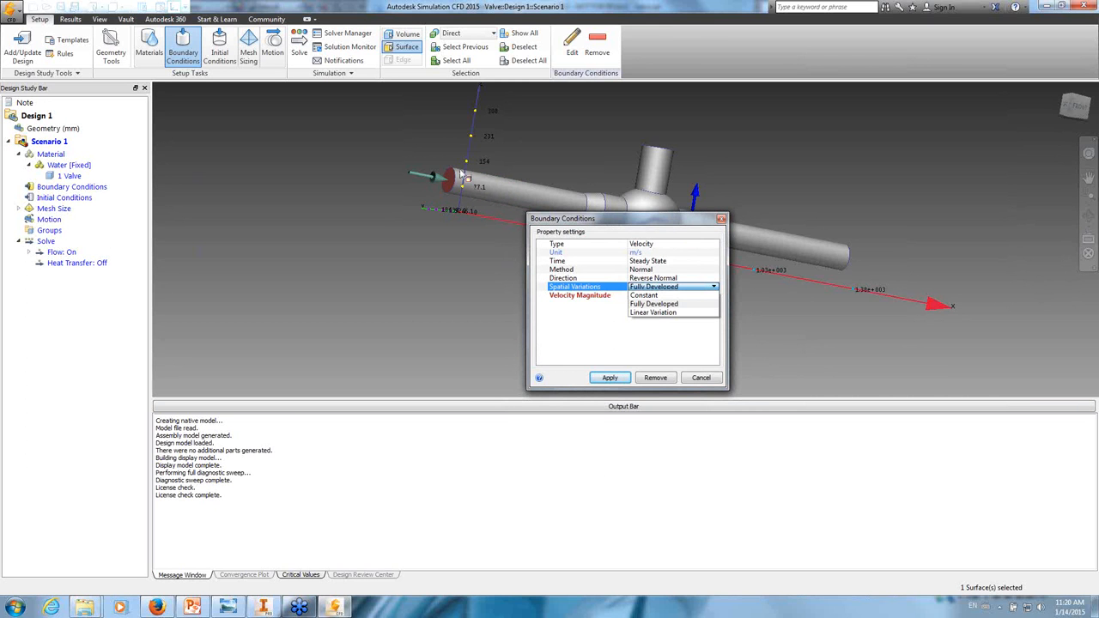
{"action": "left_click", "coordinate": [661, 295]}
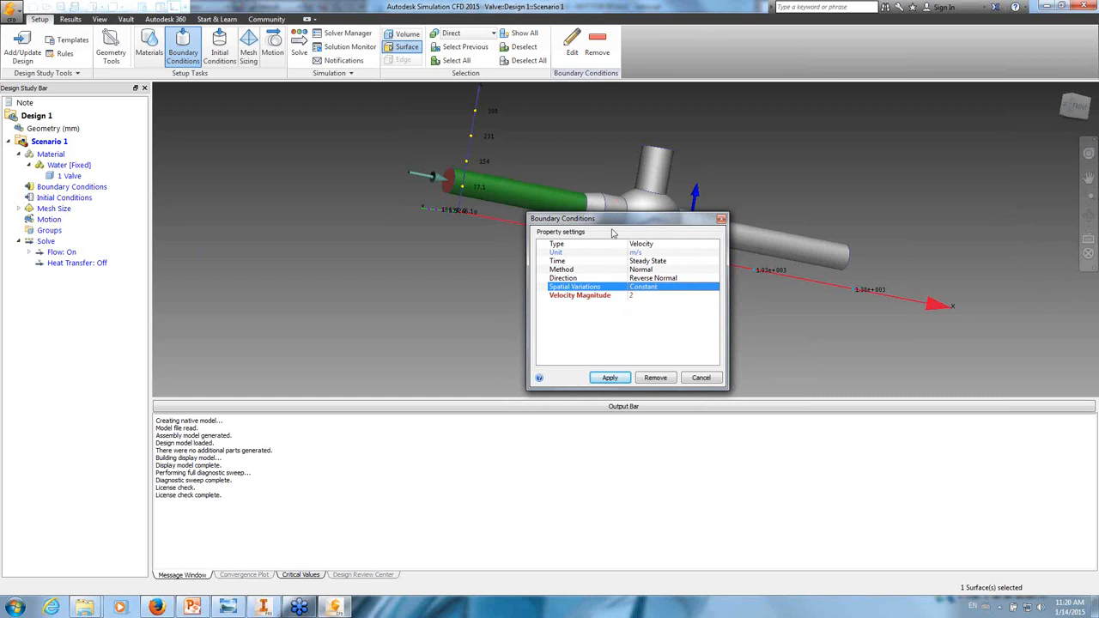
{"action": "left_click", "coordinate": [613, 379]}
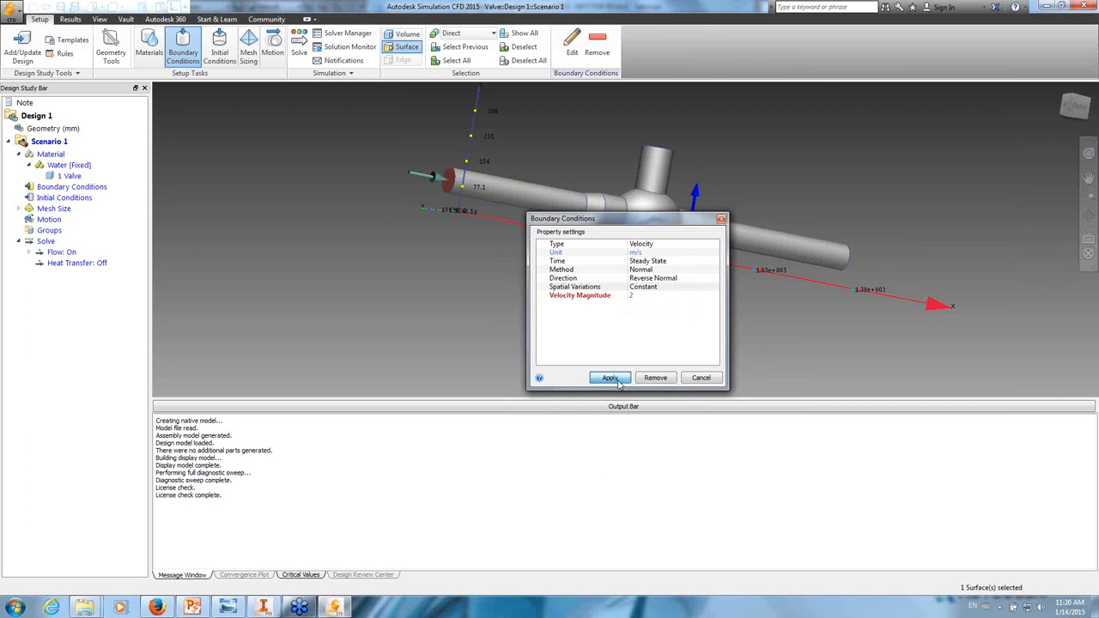
{"action": "left_click", "coordinate": [617, 382]}
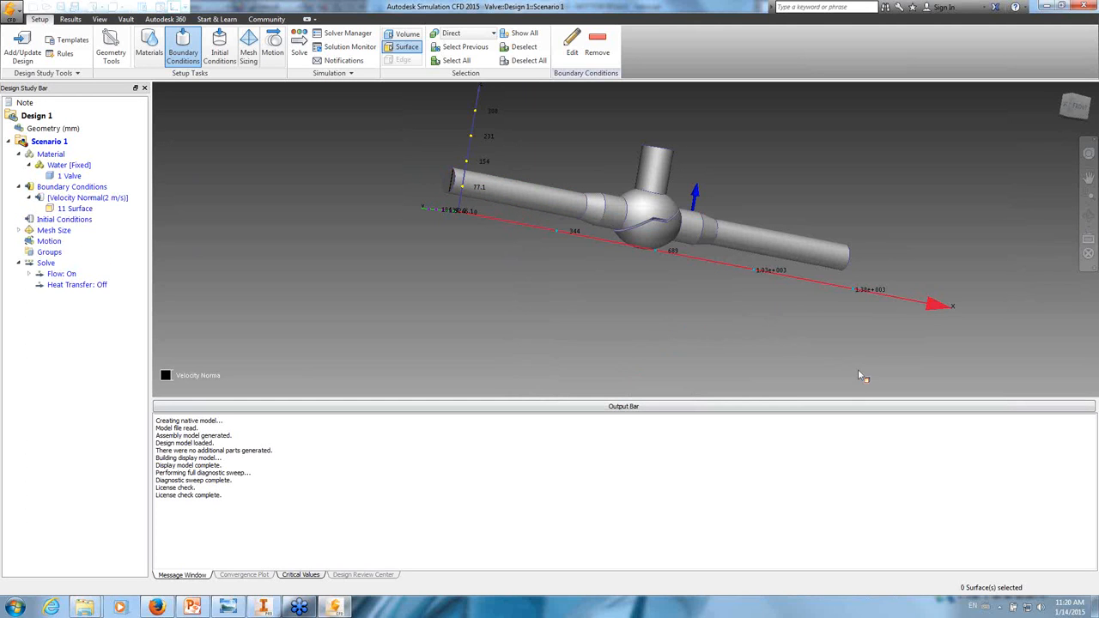
- Apply a steady-state static gage pressure of 0 Pa to the pipe's opposite end face as the outlet condition
{"action": "mouse_move", "coordinate": [893, 274]}
{"action": "middle_mouse_down"}
{"action": "mouse_move", "coordinate": [679, 276]}
{"action": "mouse_move", "coordinate": [694, 290]}
{"action": "middle_mouse_up"}
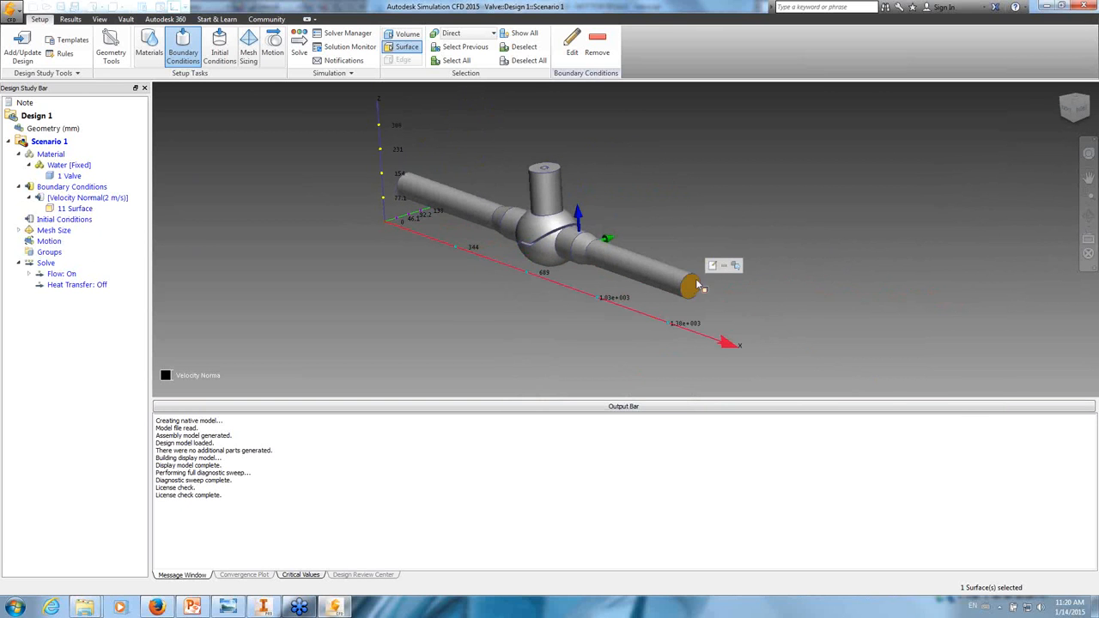
{"action": "left_click", "coordinate": [694, 287]}
{"action": "left_click", "coordinate": [712, 266]}
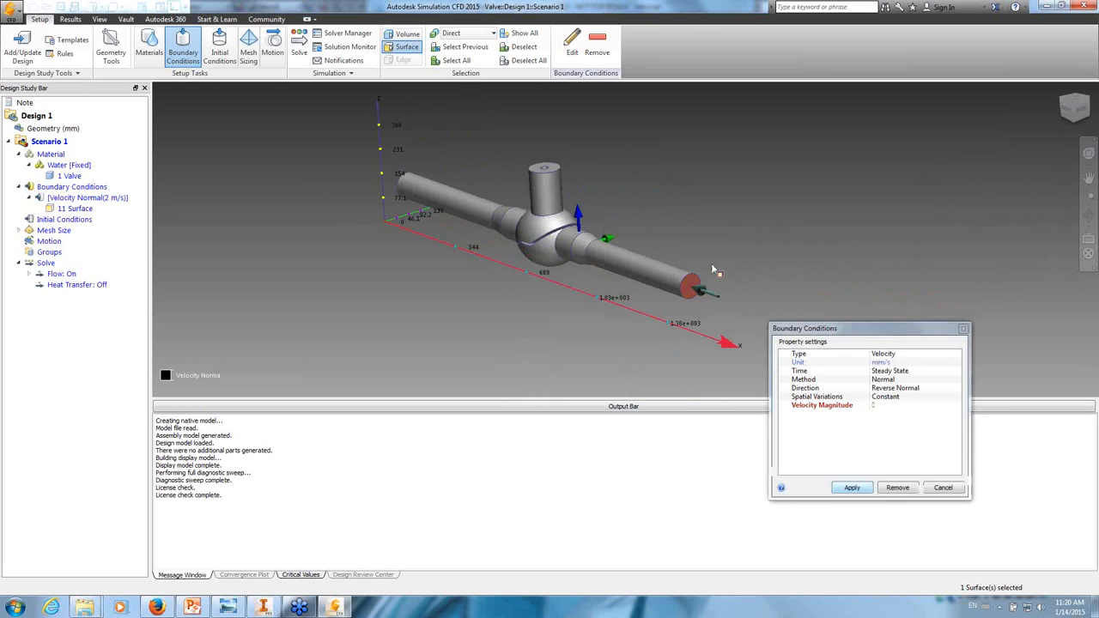
{"action": "left_click", "coordinate": [905, 363]}
{"action": "left_click", "coordinate": [909, 354]}
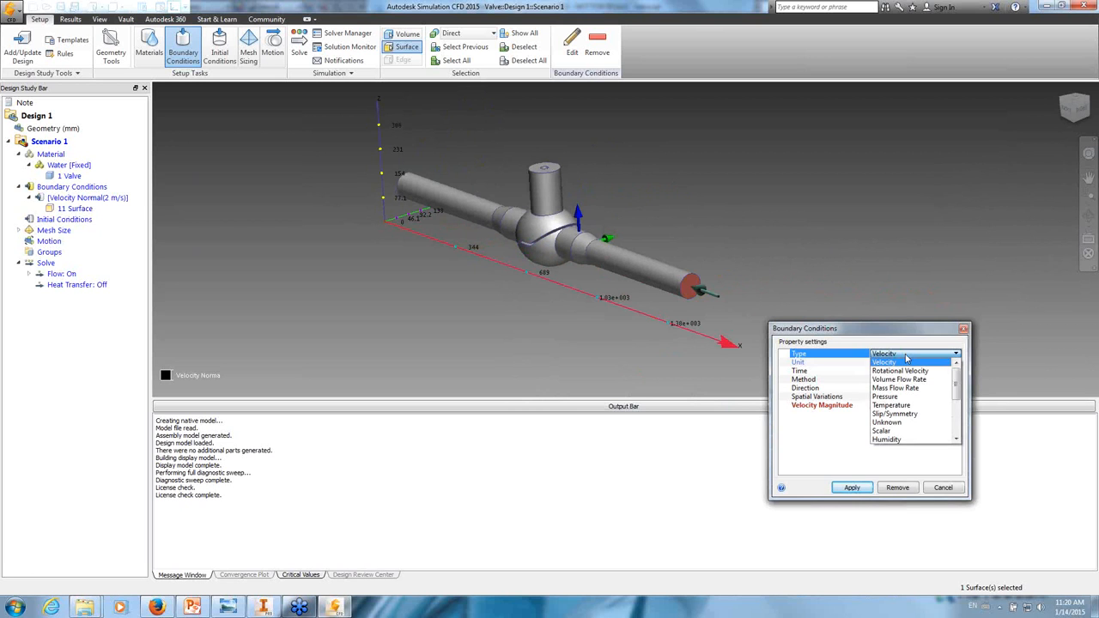
{"action": "left_click", "coordinate": [908, 398]}
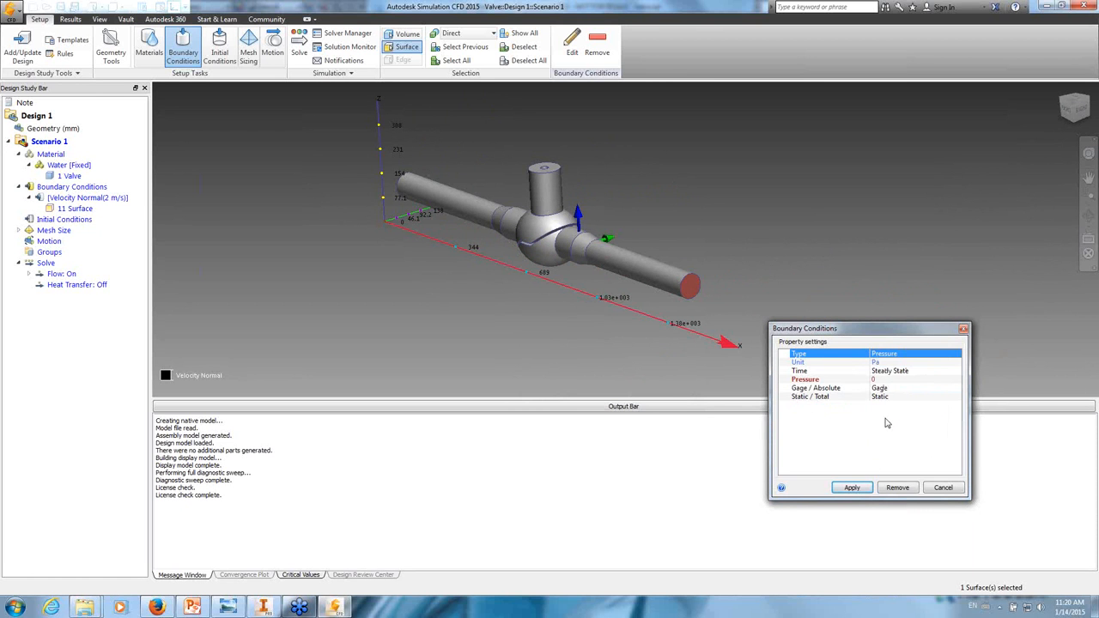
{"action": "left_click", "coordinate": [864, 489]}
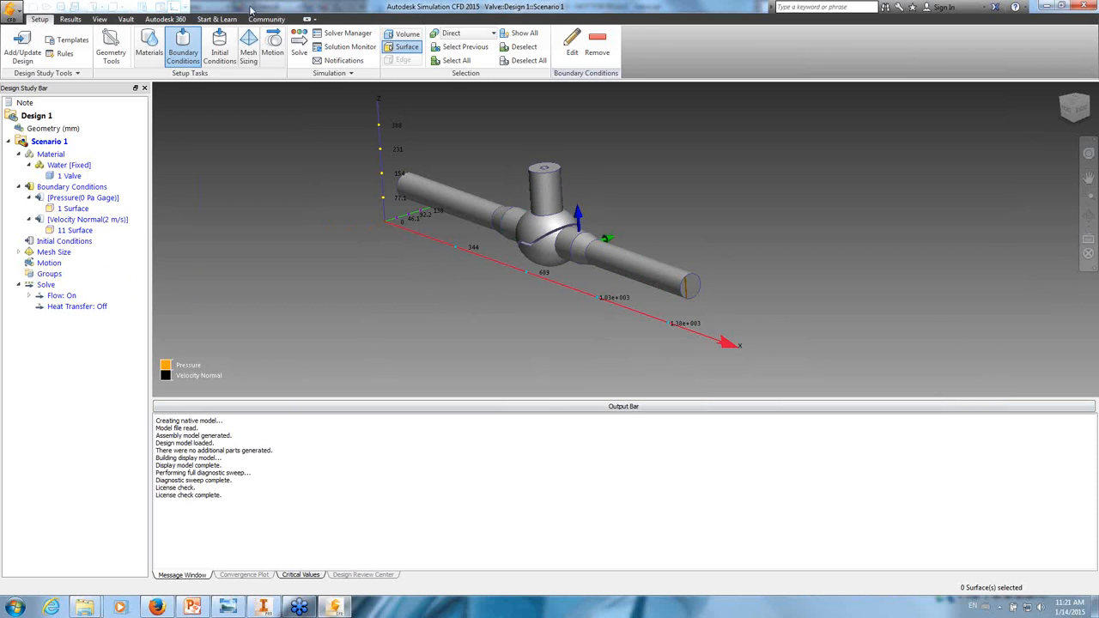
- Apply automatic mesh sizing to the whole valve model and inspect the node distribution around the stem and valve body
{"action": "left_click", "coordinate": [248, 53]}
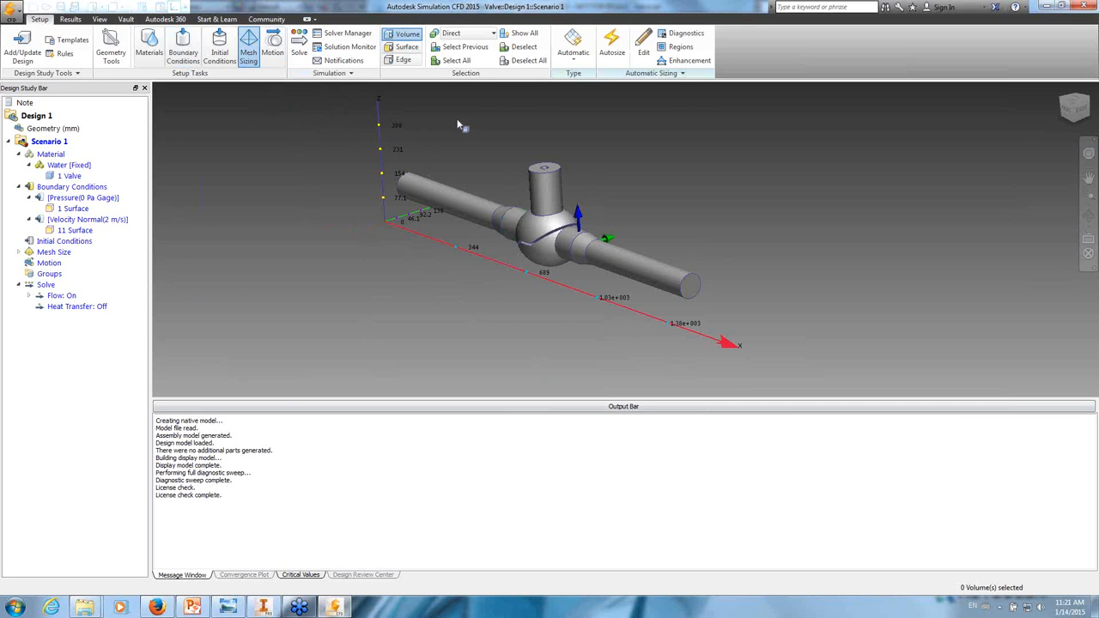
{"action": "left_click", "coordinate": [588, 65]}
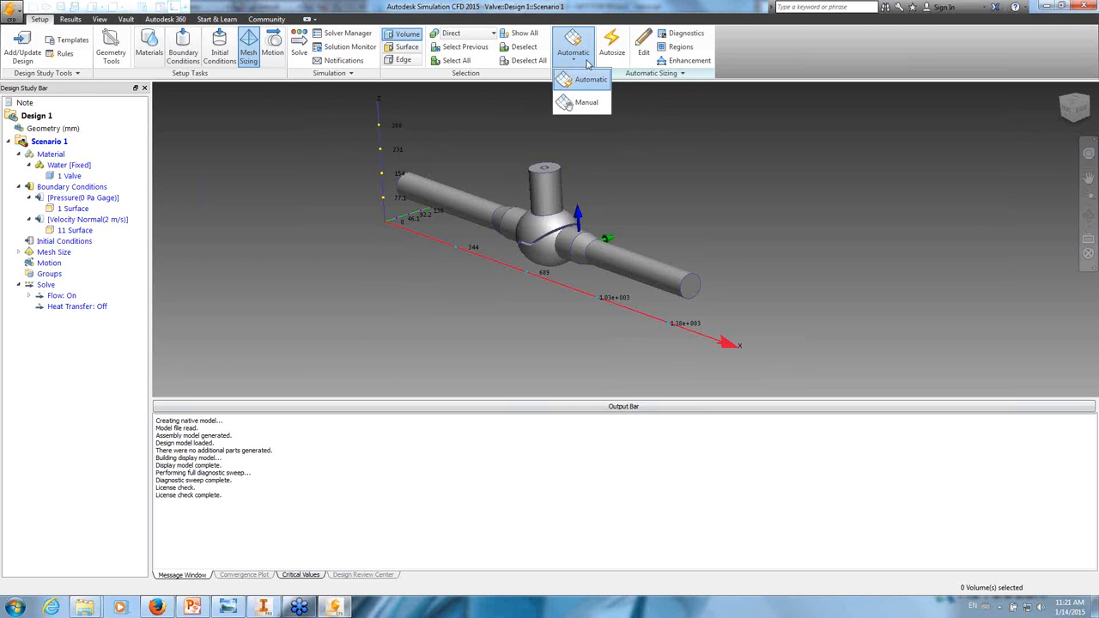
{"action": "left_click", "coordinate": [579, 46]}
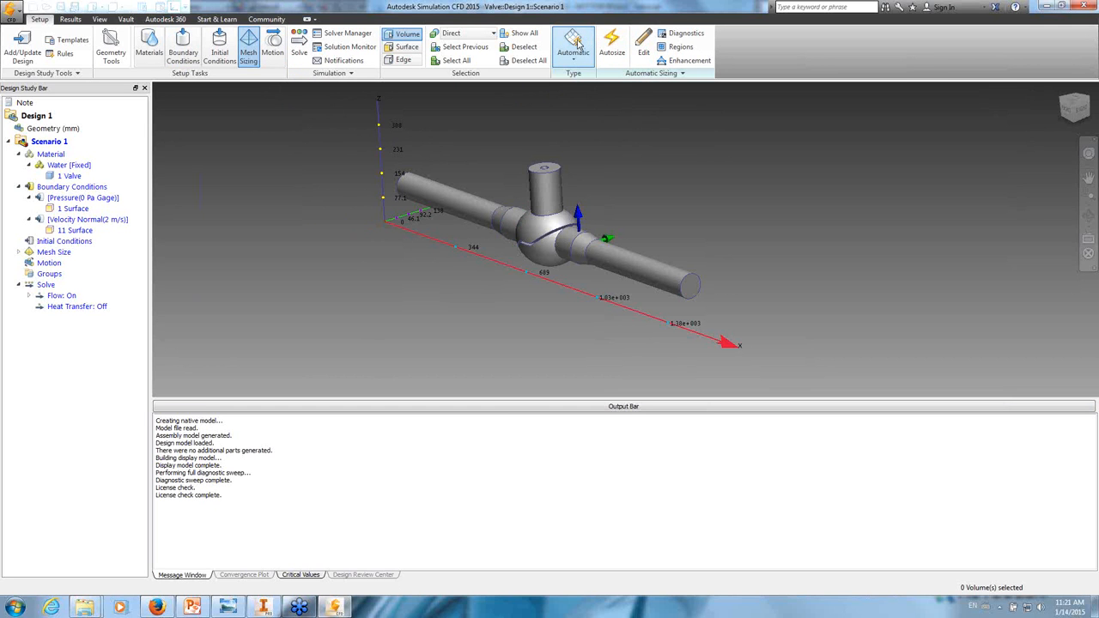
{"action": "left_click", "coordinate": [613, 43]}
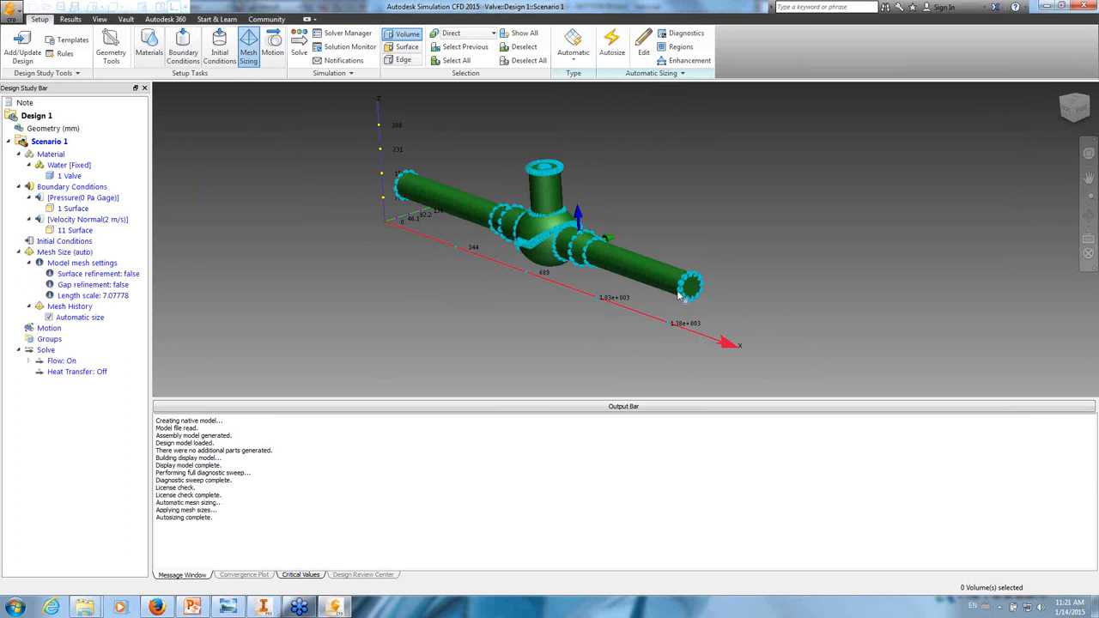
{"action": "scroll", "coordinate": [686, 286], "scroll_direction": "up", "scroll_amount": 2}
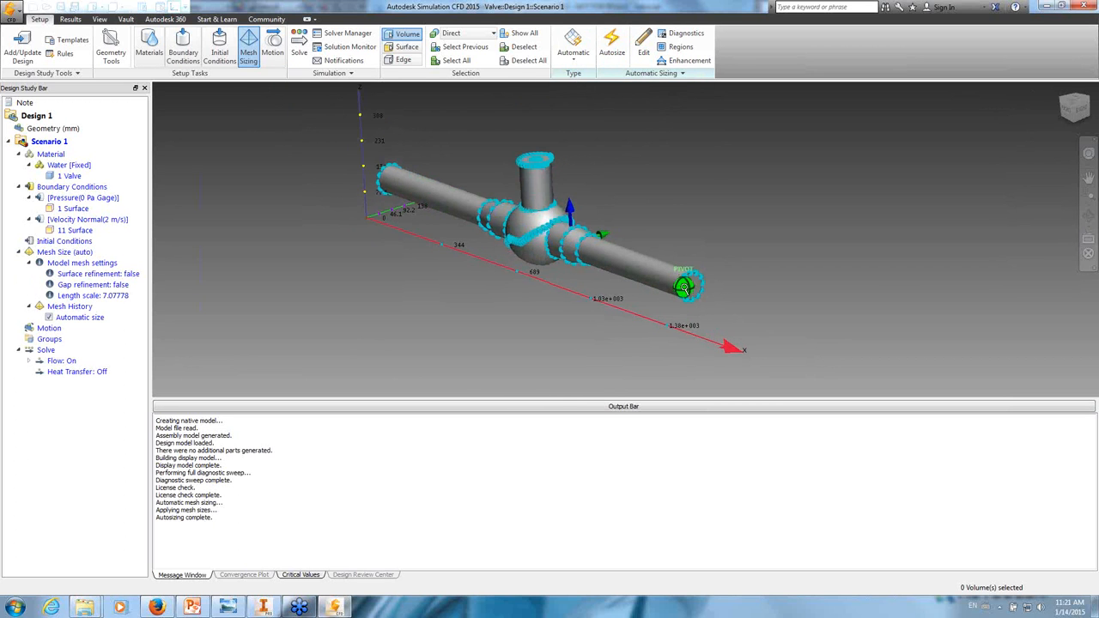
{"action": "scroll", "coordinate": [688, 284], "scroll_direction": "up", "scroll_amount": 2}
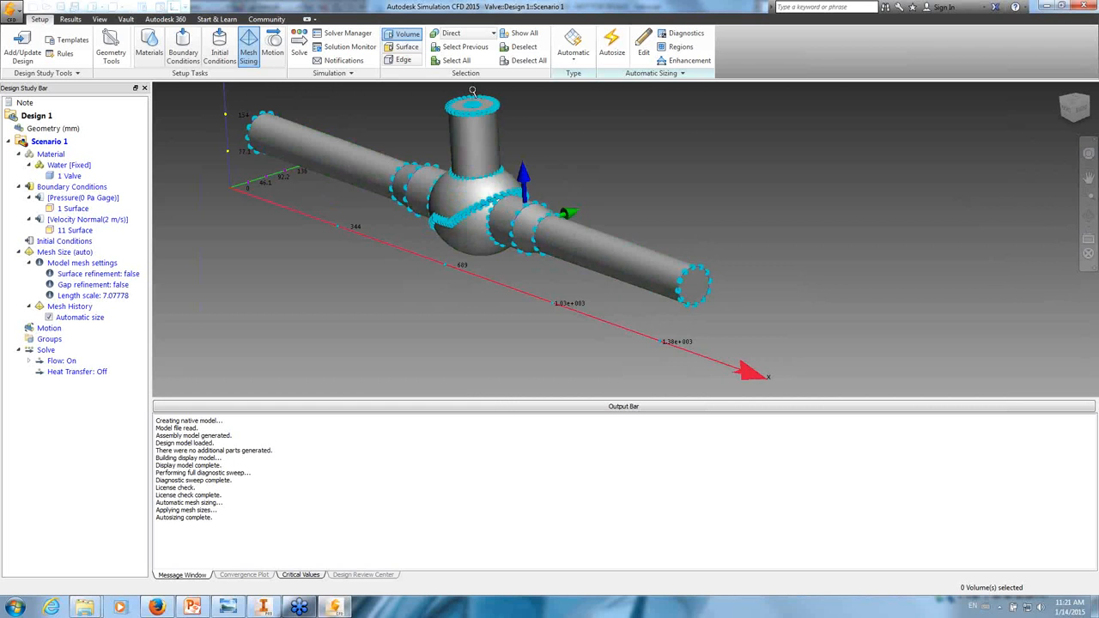
{"action": "scroll", "coordinate": [473, 92], "scroll_direction": "up", "scroll_amount": 3}
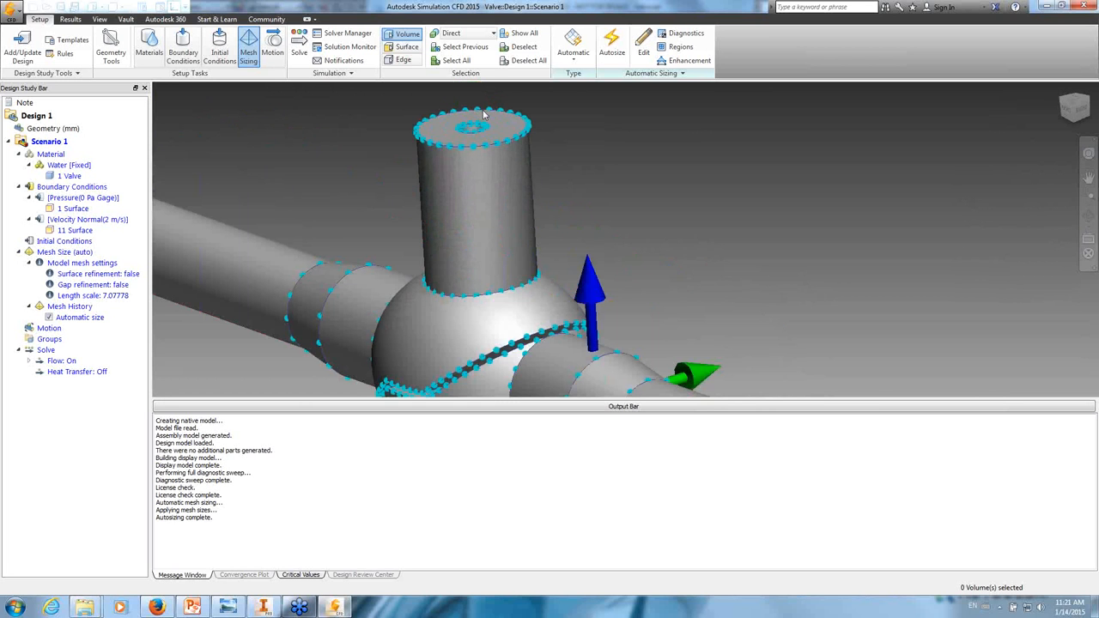
{"action": "middle_click_drag", "start_coordinate": [486, 129], "coordinate": [578, 177], "text": "shift"}
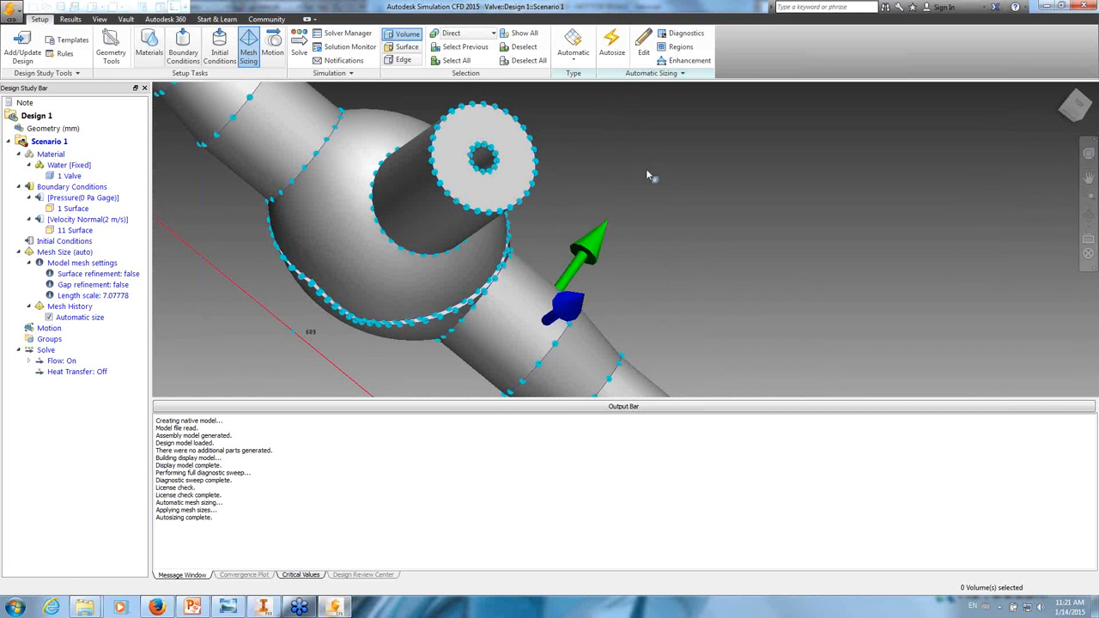
{"action": "middle_click_drag", "start_coordinate": [656, 174], "coordinate": [659, 176], "text": "shift"}
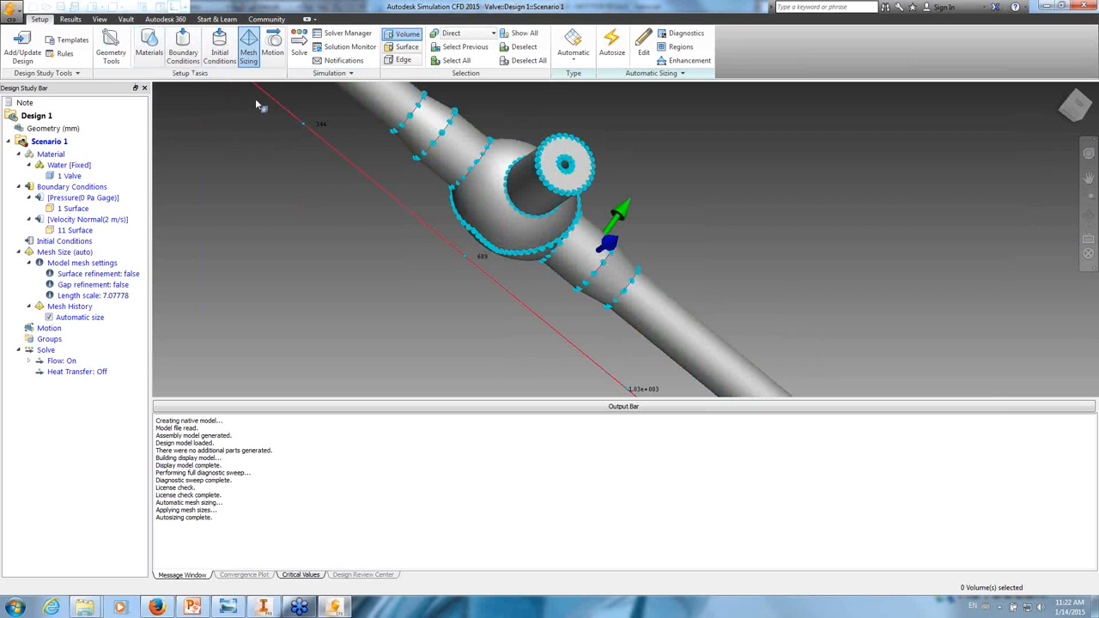
- Review the physics settings for the solve and set the advection scheme to ADV 5 in the solution controls
{"action": "left_click", "coordinate": [299, 47]}
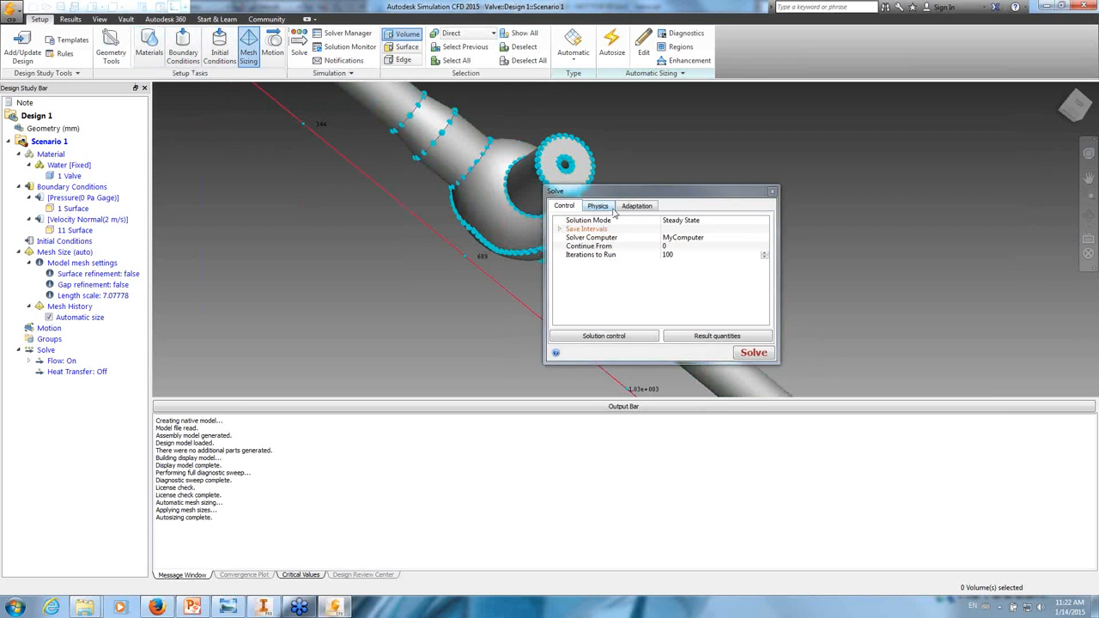
{"action": "left_click_drag", "start_coordinate": [618, 196], "coordinate": [480, 194]}
{"action": "left_click", "coordinate": [459, 205]}
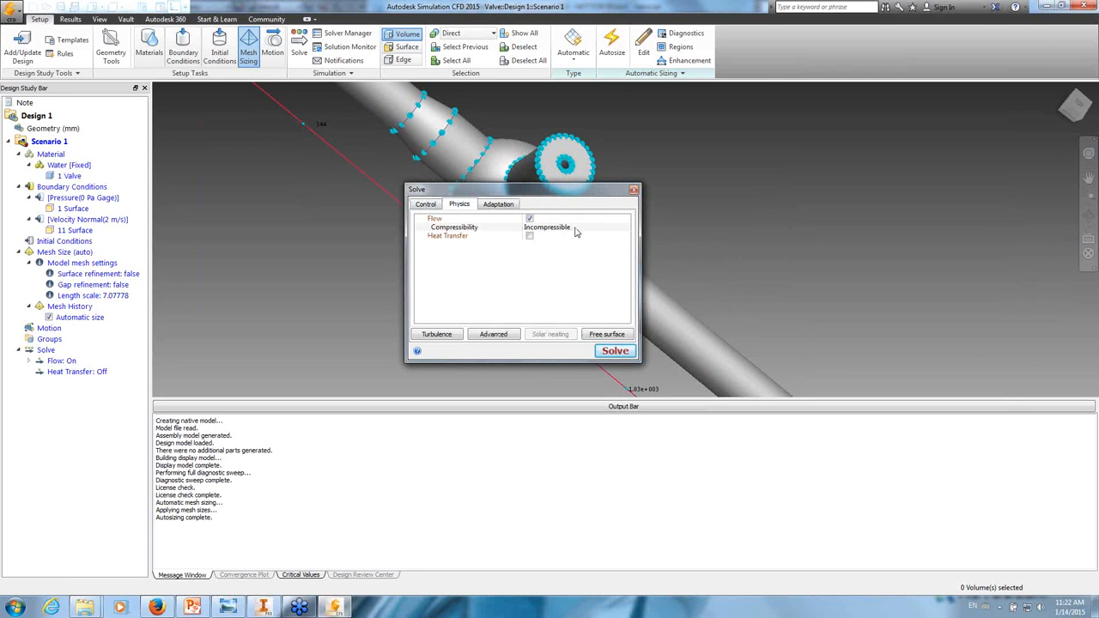
{"action": "left_click", "coordinate": [432, 208]}
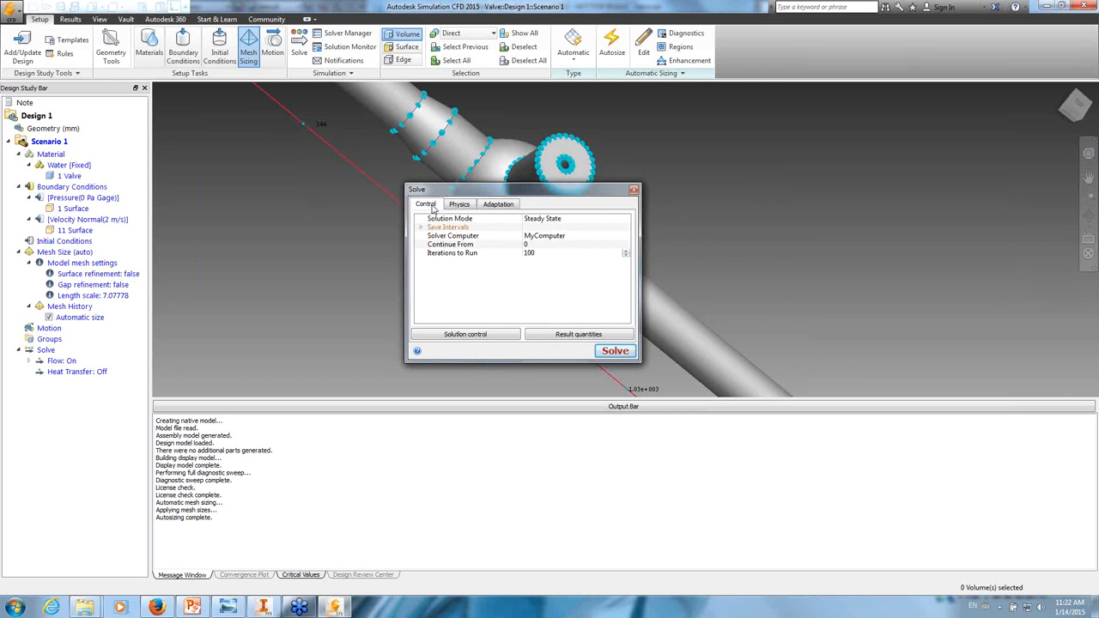
{"action": "left_click", "coordinate": [482, 335]}
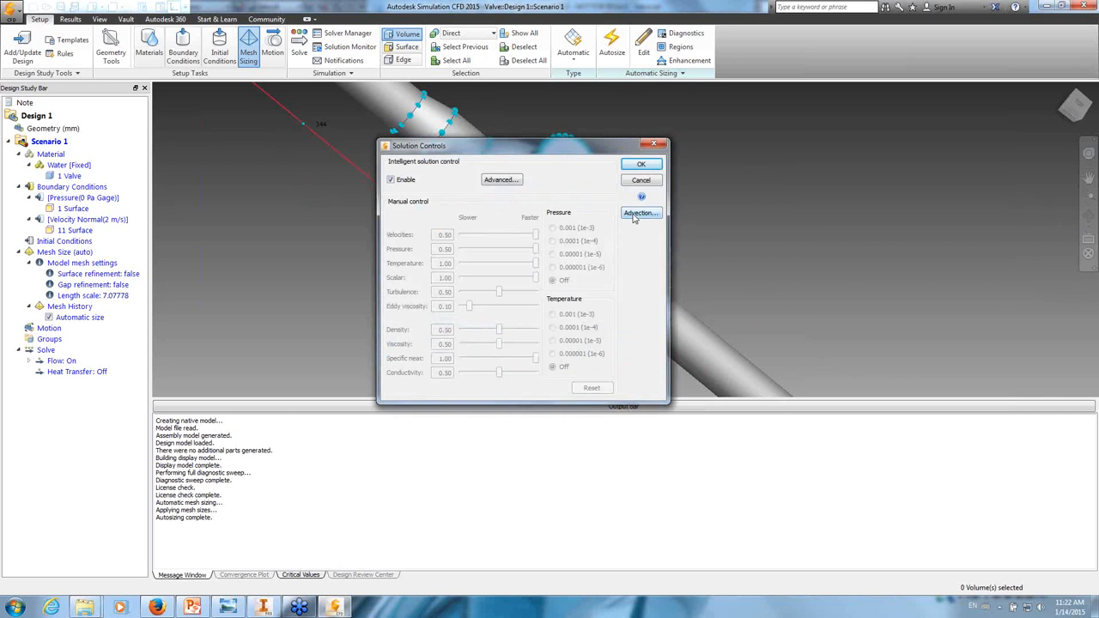
{"action": "left_click", "coordinate": [635, 215]}
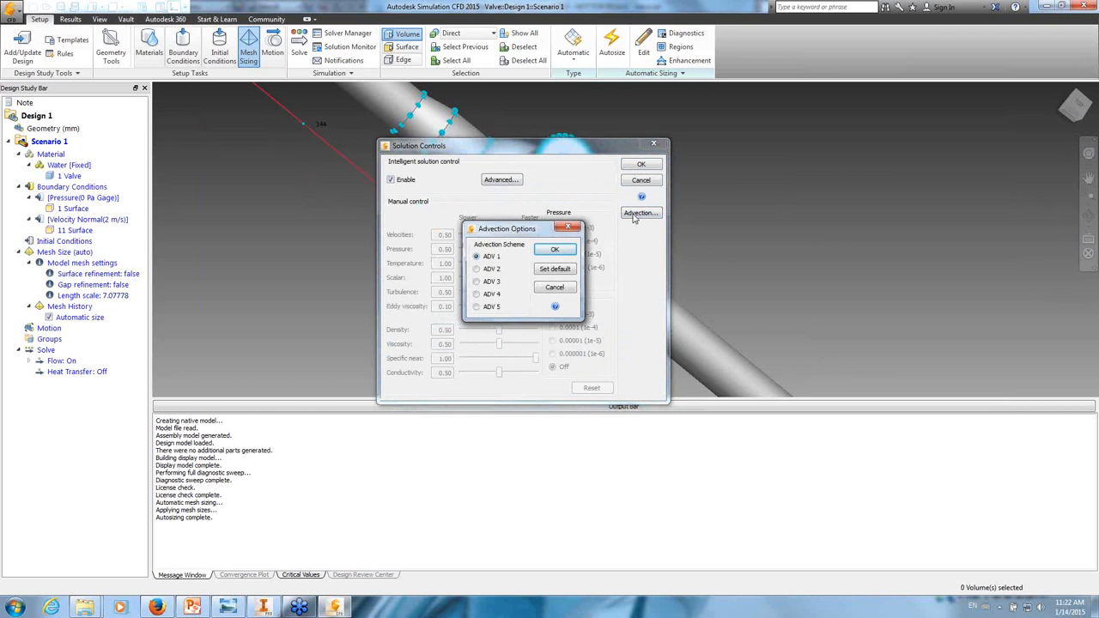
{"action": "left_click", "coordinate": [478, 309]}
{"action": "left_click", "coordinate": [555, 252]}
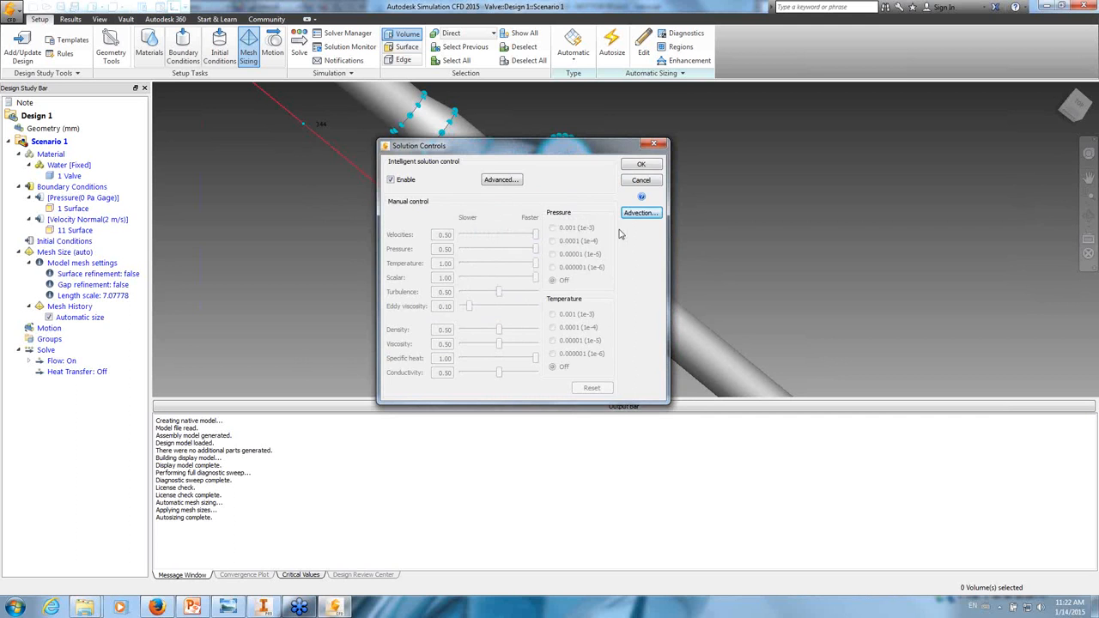
{"action": "left_click", "coordinate": [640, 164]}
- Set the iterations to run to 500 and start solving the steady-state scenario
{"action": "left_click", "coordinate": [548, 253]}
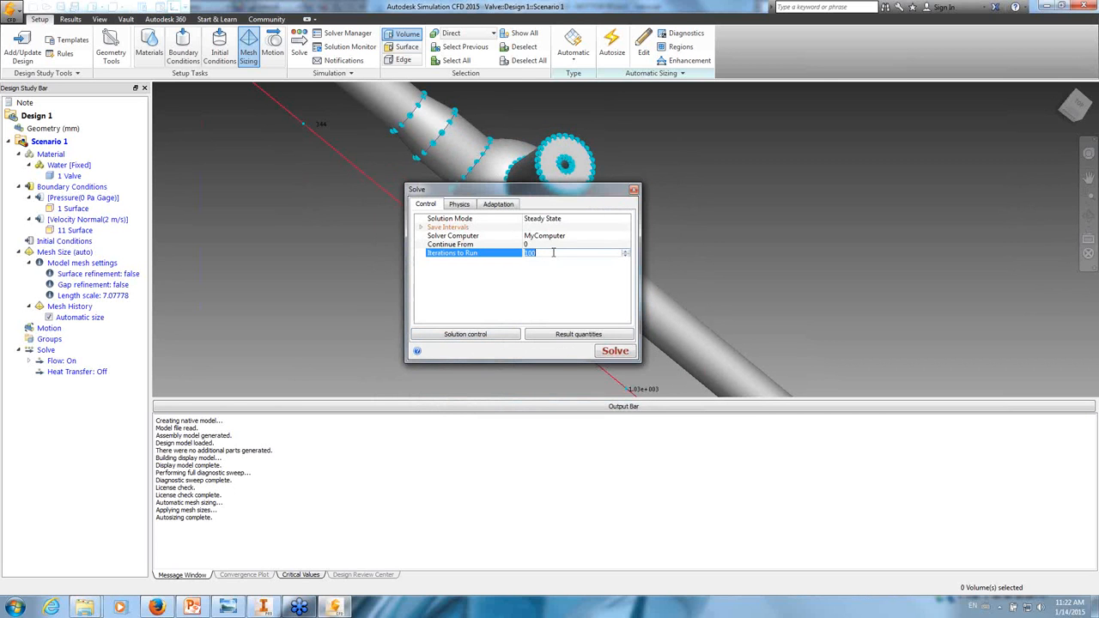
{"action": "type", "text": "500"}
{"action": "left_click", "coordinate": [616, 352]}
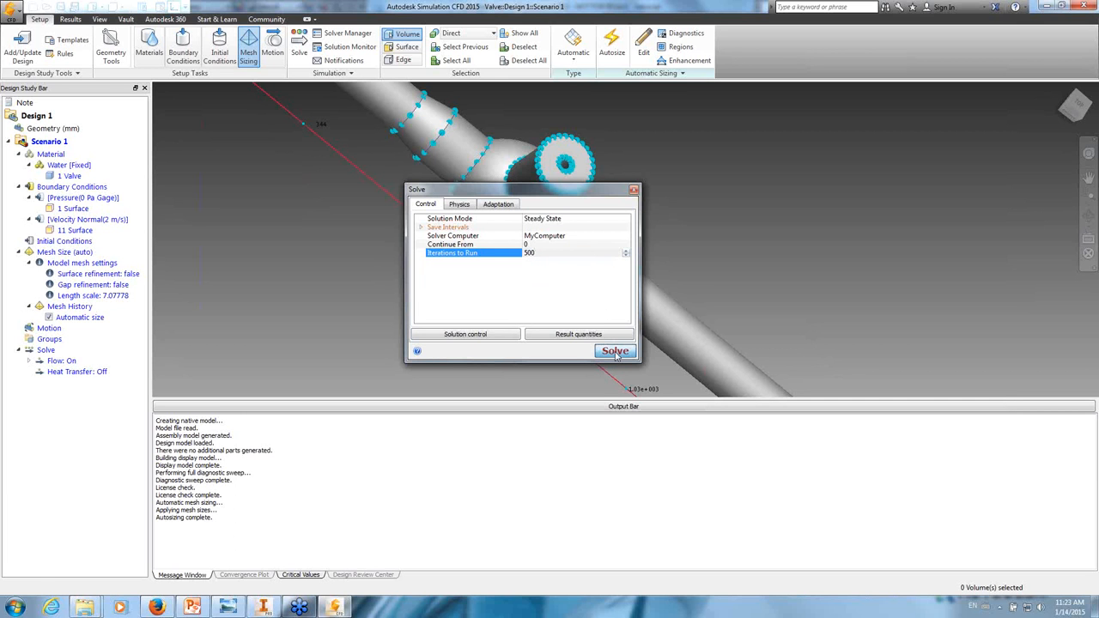
{"action": "left_click", "coordinate": [616, 352]}
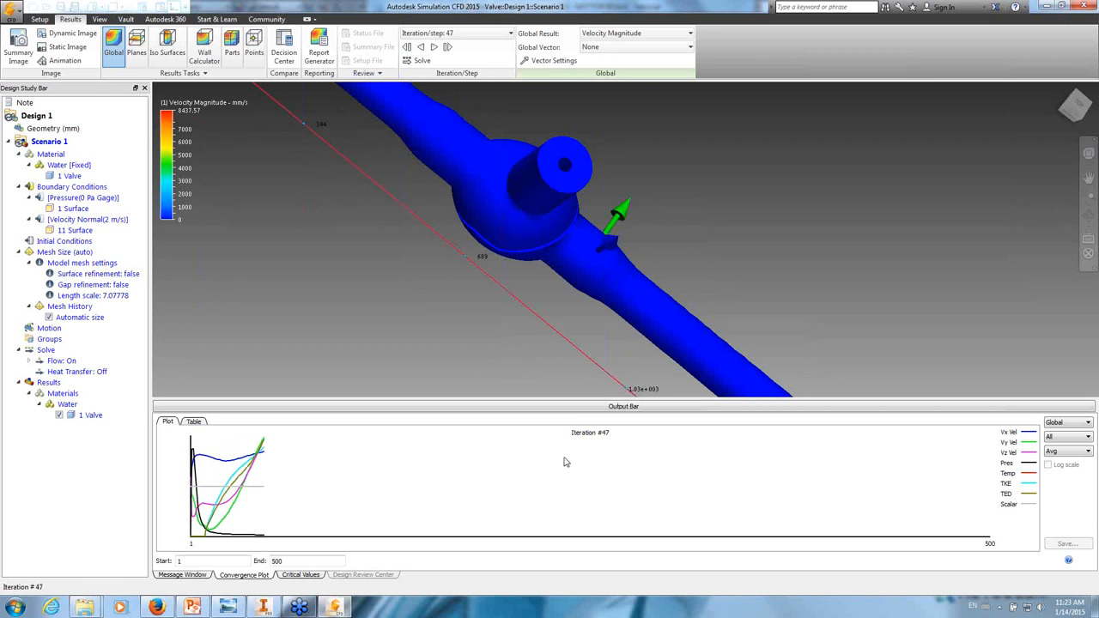
- Start a second Simulation CFD session and open Valve.cfdst from the Models Backup\Valve\Valve folder
{"action": "left_click", "coordinate": [1097, 608]}
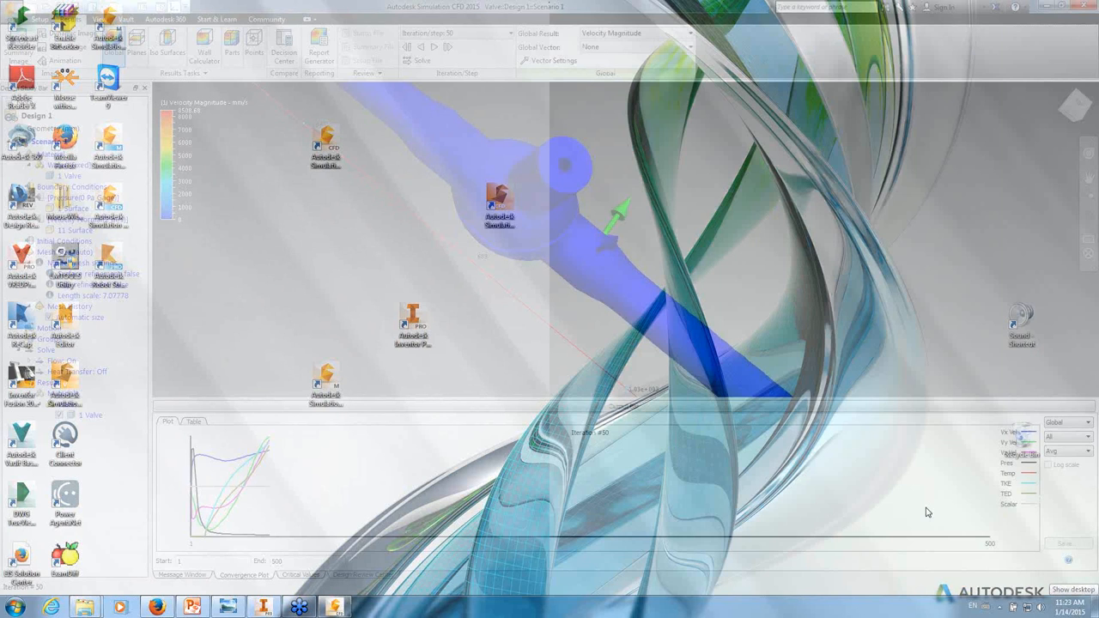
{"action": "double_click", "coordinate": [327, 139]}
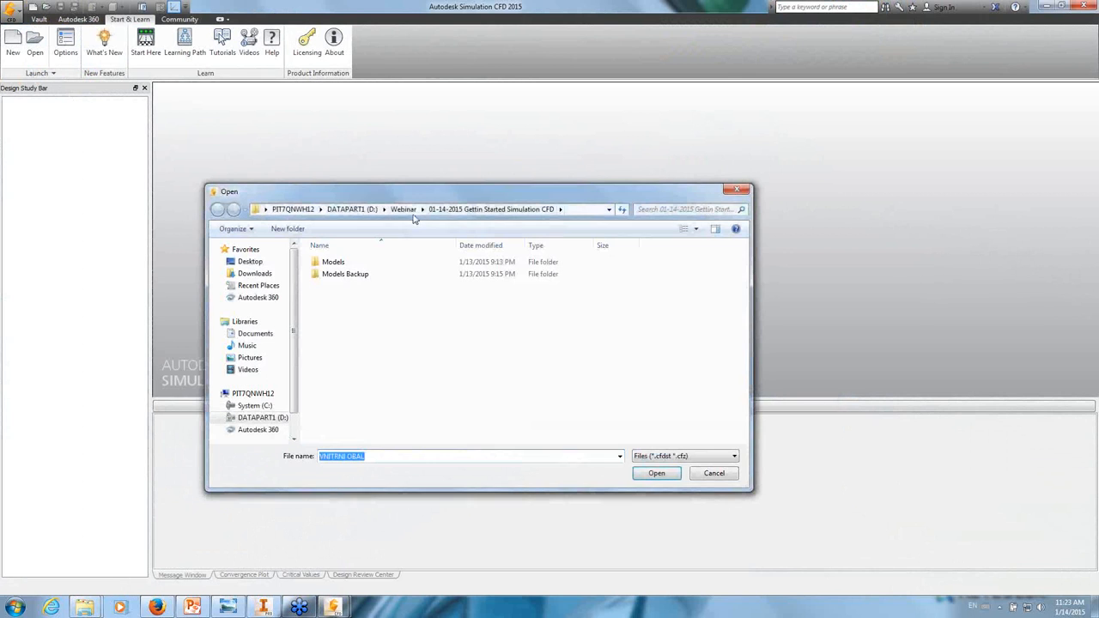
{"action": "double_click", "coordinate": [340, 275]}
{"action": "double_click", "coordinate": [344, 276]}
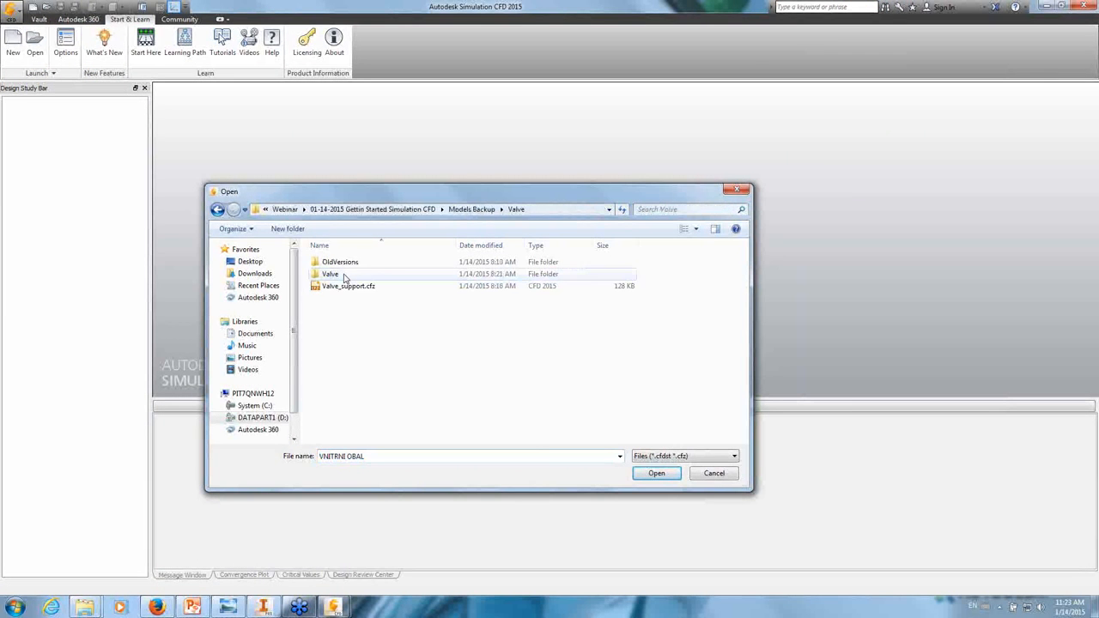
{"action": "double_click", "coordinate": [335, 274]}
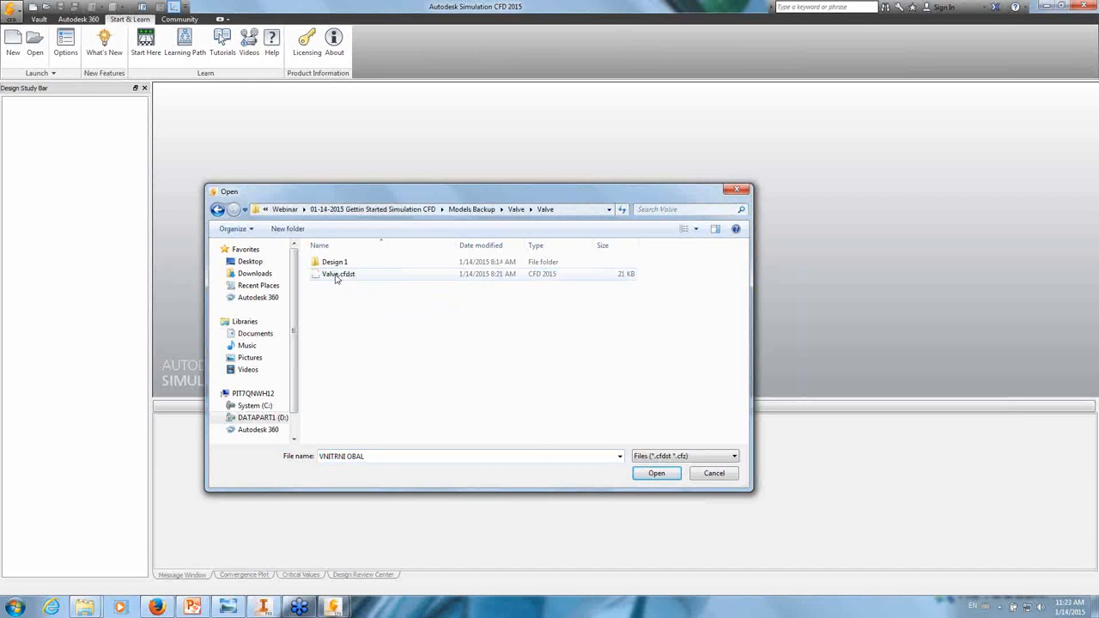
{"action": "left_click", "coordinate": [343, 275]}
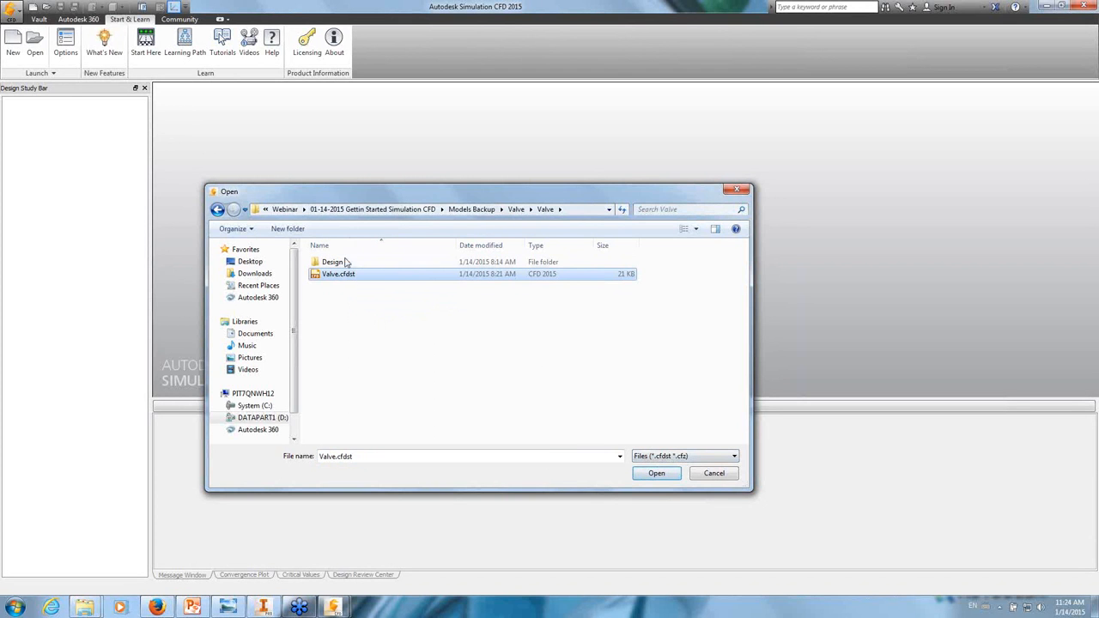
{"action": "left_click", "coordinate": [655, 476]}
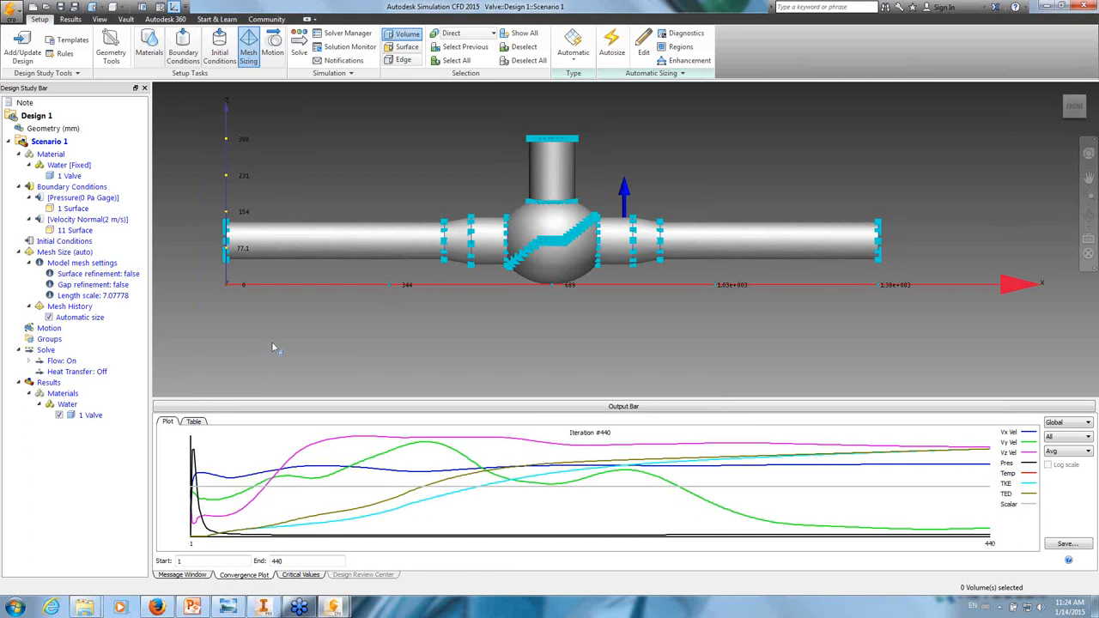
- Switch to the session that is still solving the valve and stop its analysis
{"action": "mouse_move", "coordinate": [333, 608]}
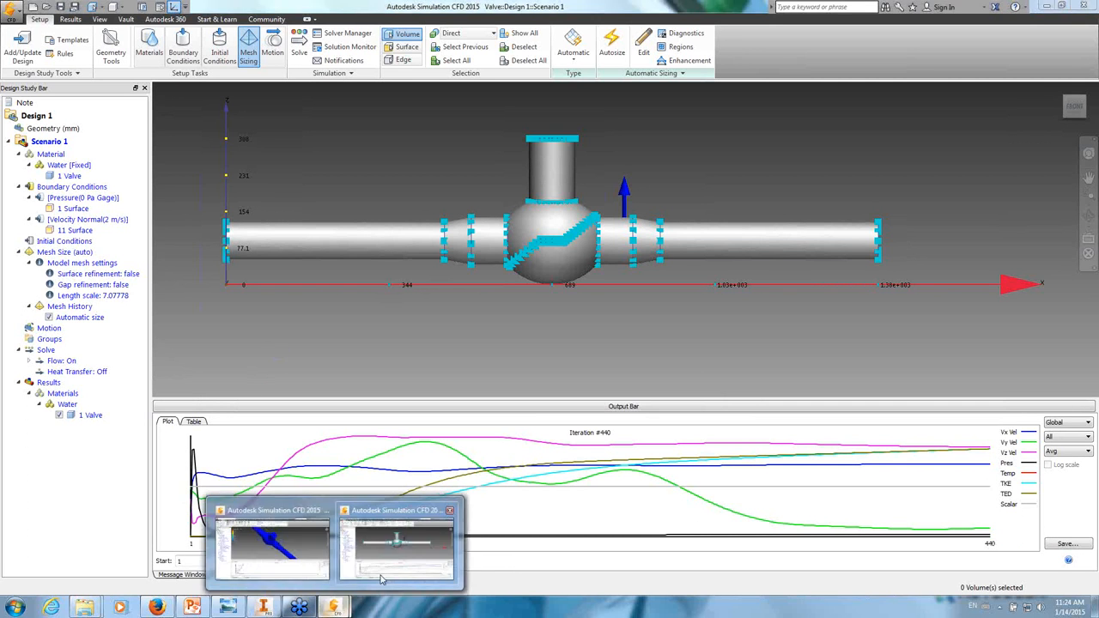
{"action": "left_click", "coordinate": [319, 548]}
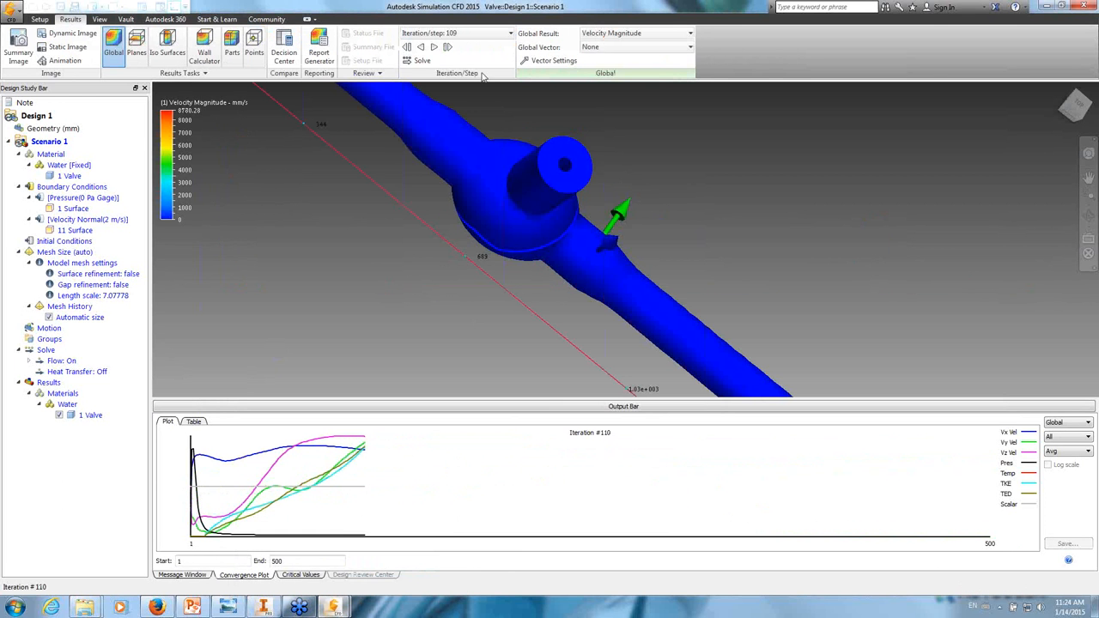
{"action": "left_click", "coordinate": [422, 61]}
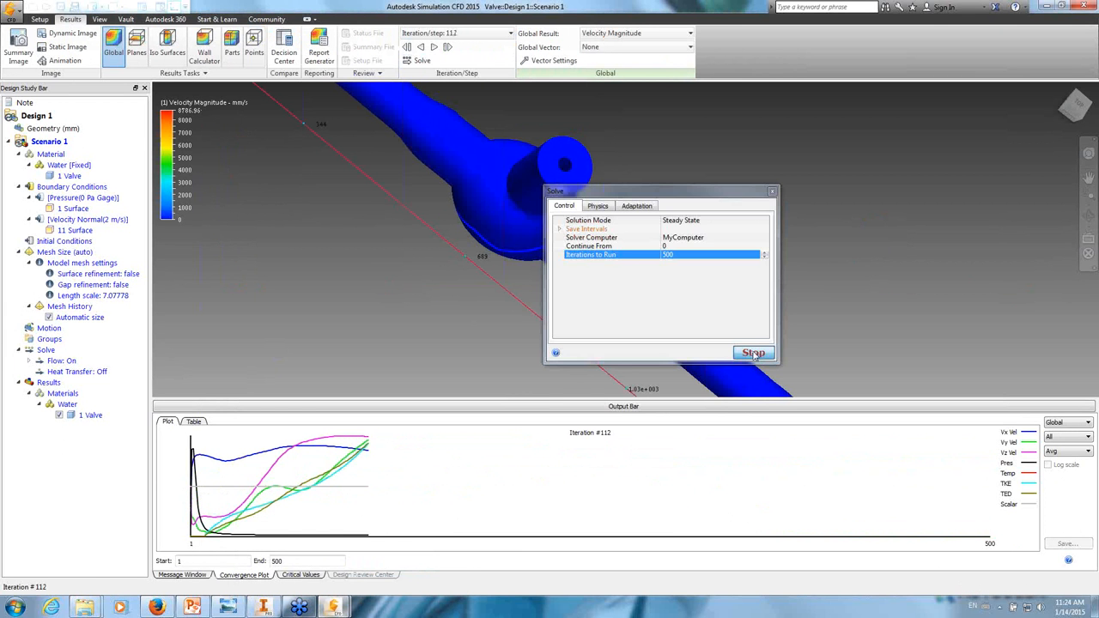
{"action": "left_click", "coordinate": [754, 353]}
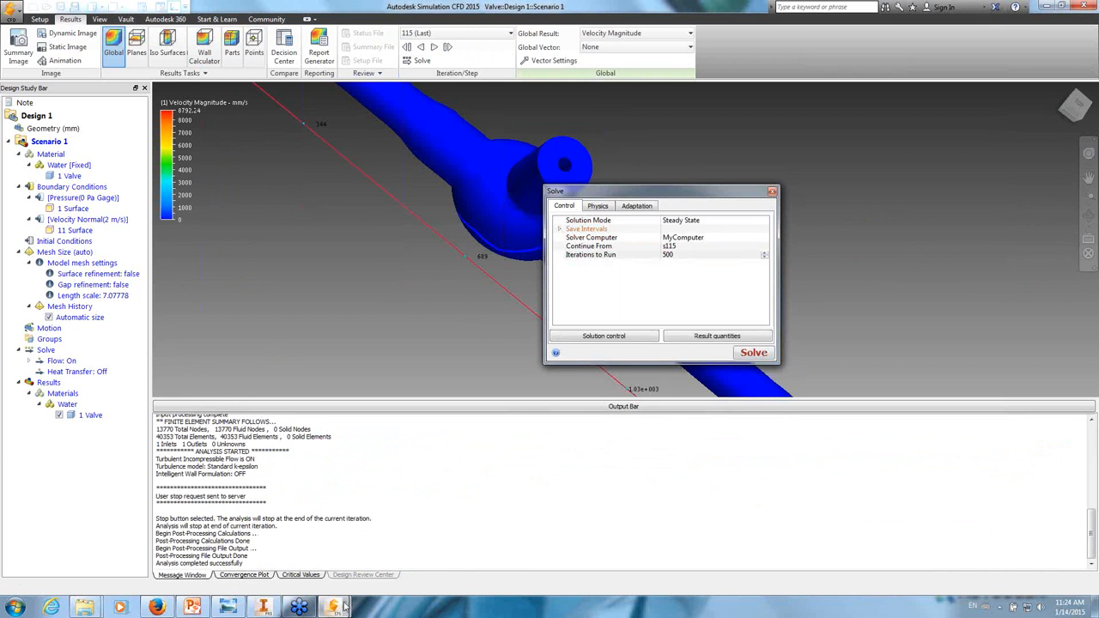
- Return to the already solved valve study, open its results and examine the velocity magnitude on both pipe ends
{"action": "mouse_move", "coordinate": [335, 608]}
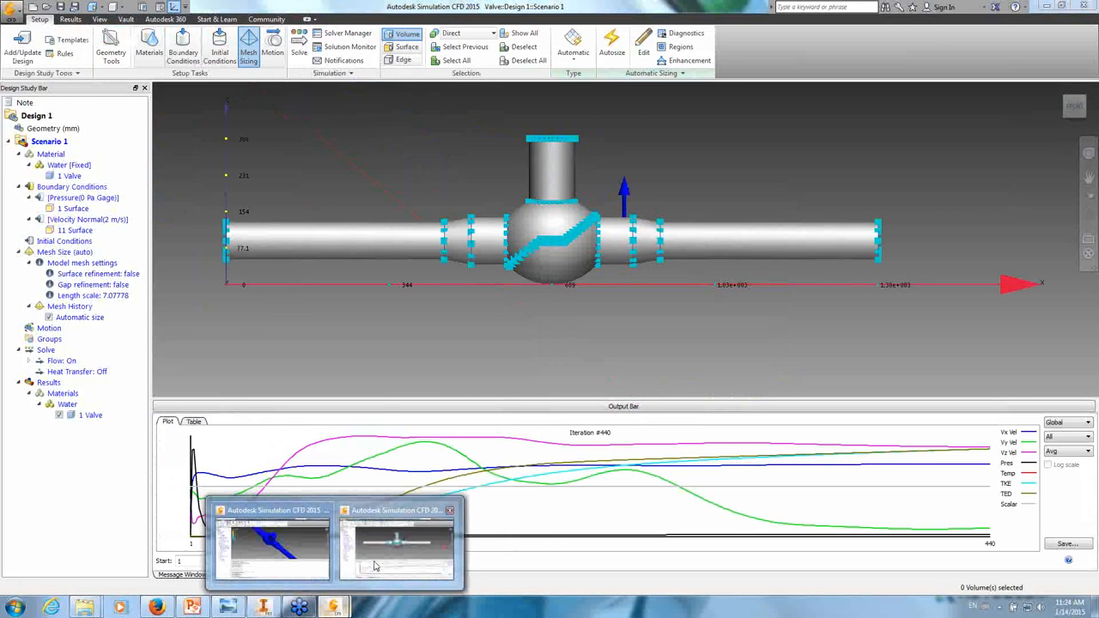
{"action": "left_click", "coordinate": [382, 537]}
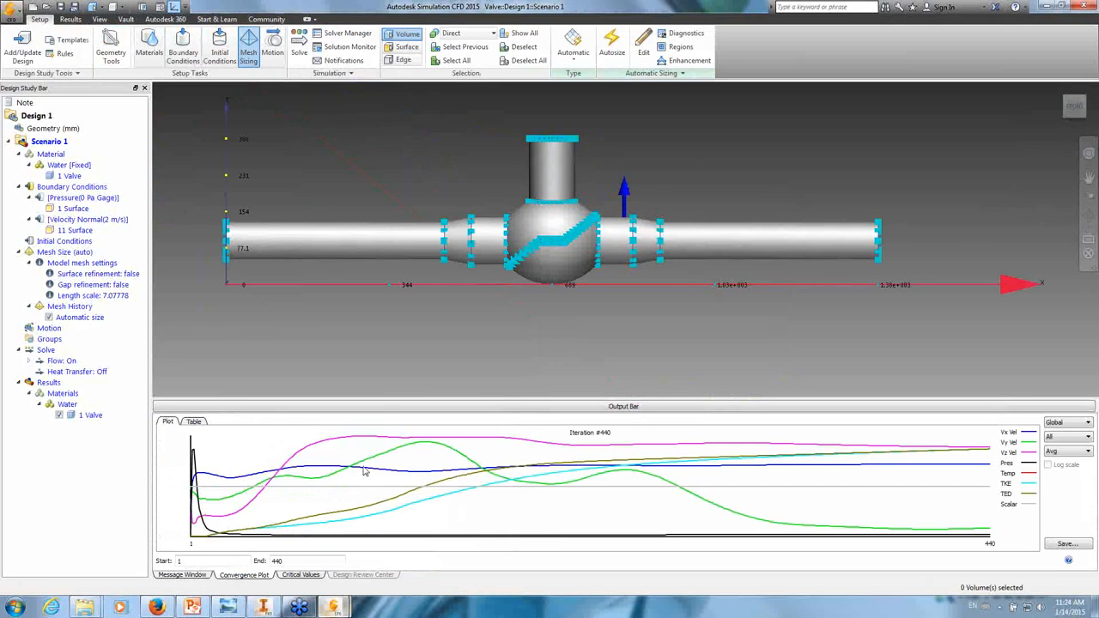
{"action": "left_click", "coordinate": [71, 21]}
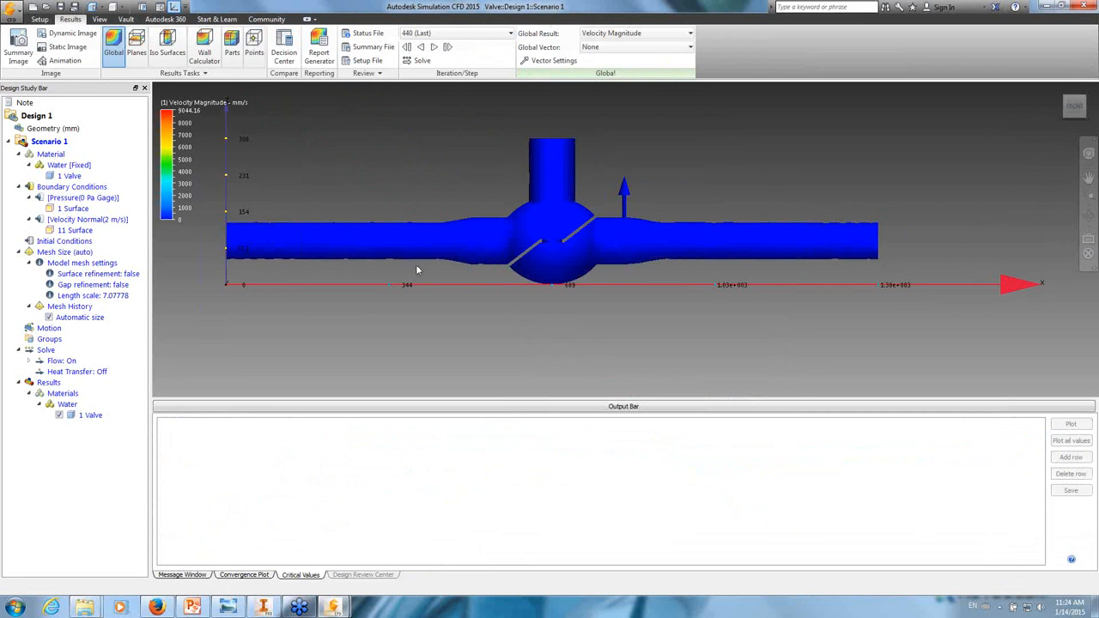
{"action": "mouse_move", "coordinate": [435, 276]}
{"action": "middle_mouse_down", "text": "shift"}
{"action": "mouse_move", "coordinate": [549, 277]}
{"action": "mouse_move", "coordinate": [359, 227]}
{"action": "middle_mouse_up", "text": "shift"}
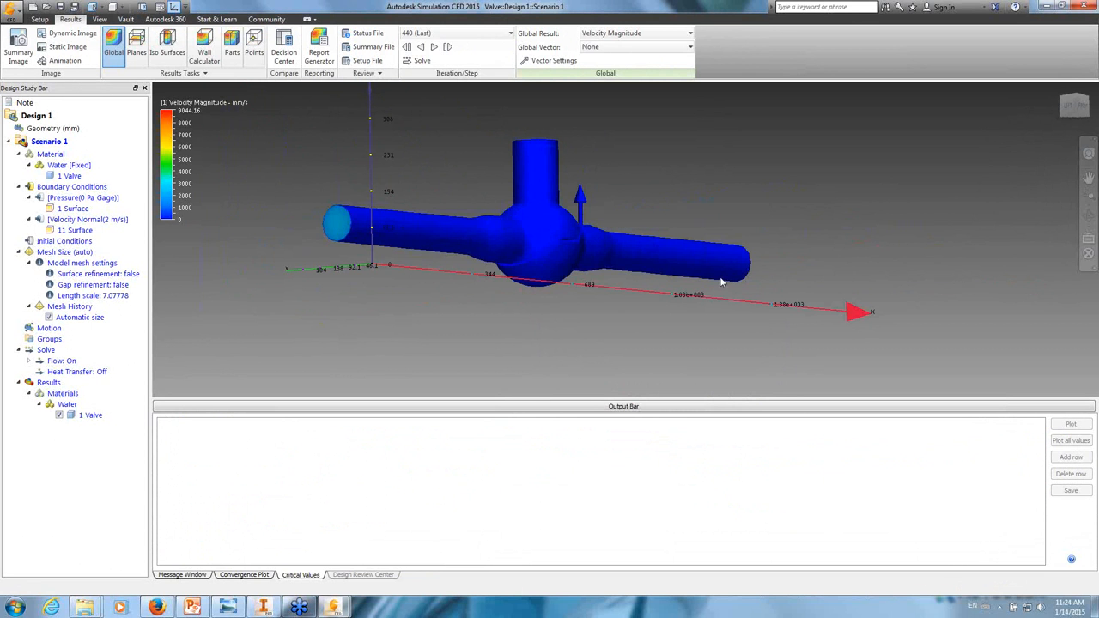
{"action": "mouse_move", "coordinate": [743, 284]}
{"action": "middle_mouse_down", "text": "shift"}
{"action": "mouse_move", "coordinate": [478, 342]}
{"action": "mouse_move", "coordinate": [567, 307]}
{"action": "middle_mouse_up", "text": "shift"}
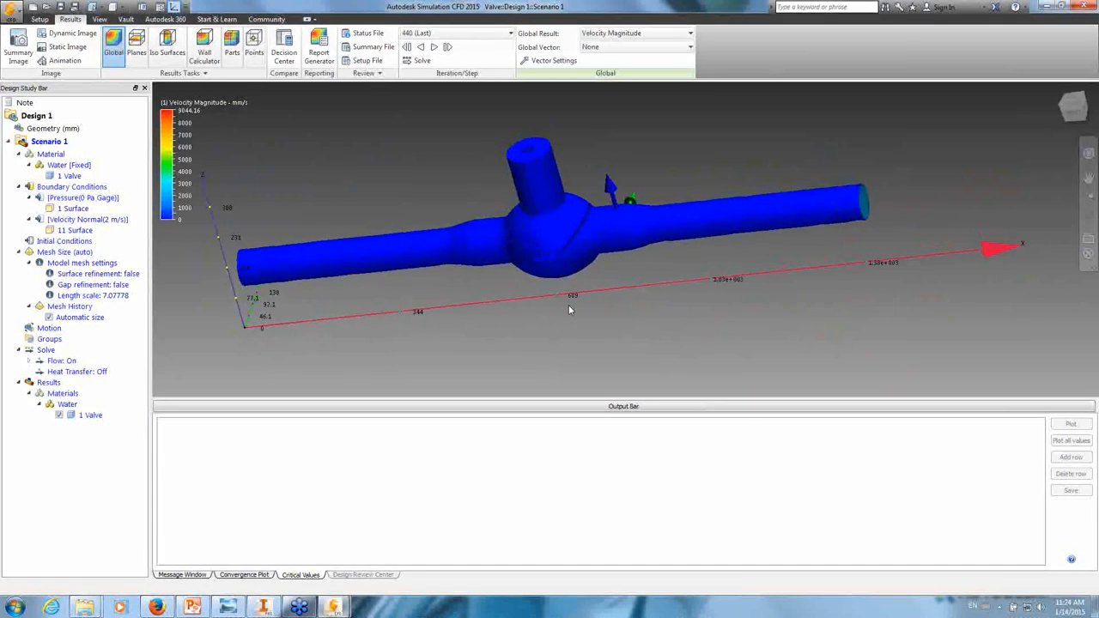
- Add a results plane coloured by velocity magnitude and orient it normal to Y, cutting lengthwise through the pipes and valve
{"action": "left_click", "coordinate": [1073, 112]}
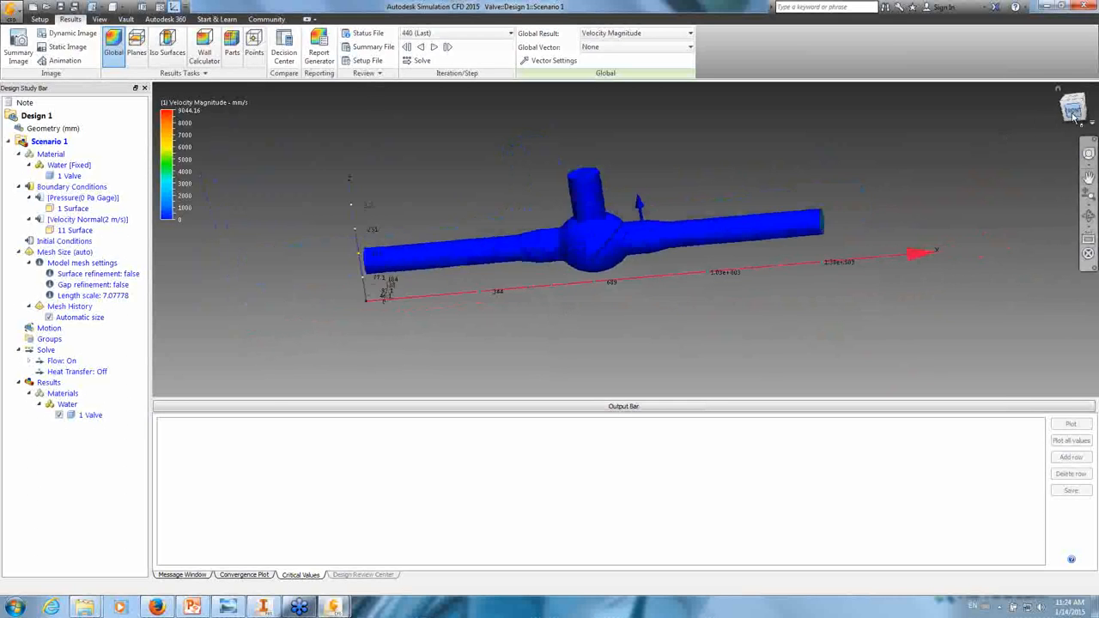
{"action": "left_click", "coordinate": [138, 53]}
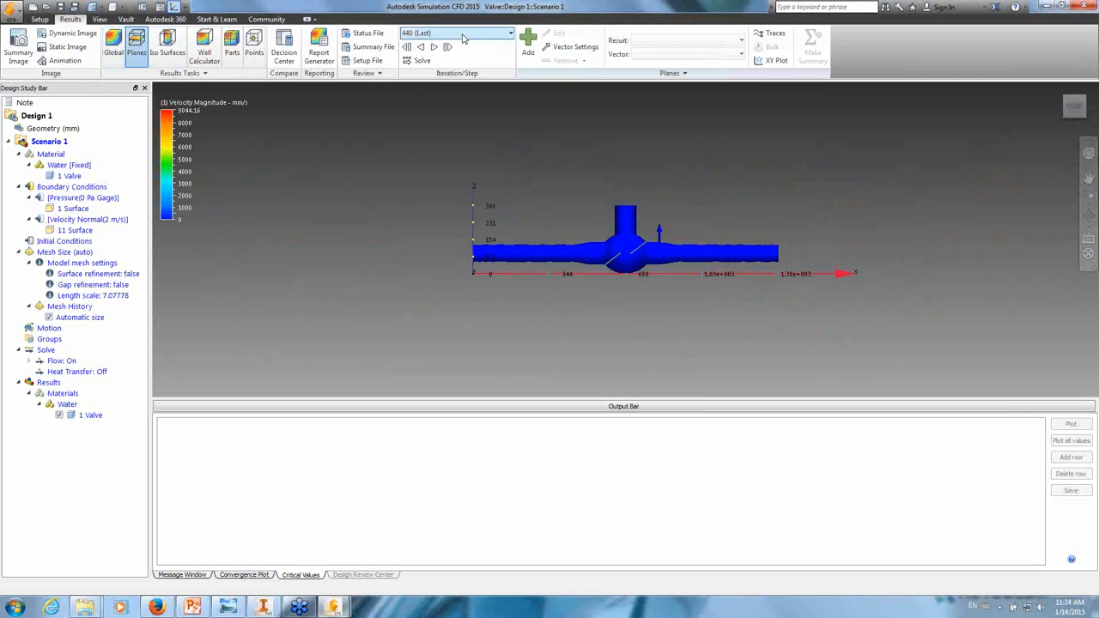
{"action": "left_click", "coordinate": [528, 45]}
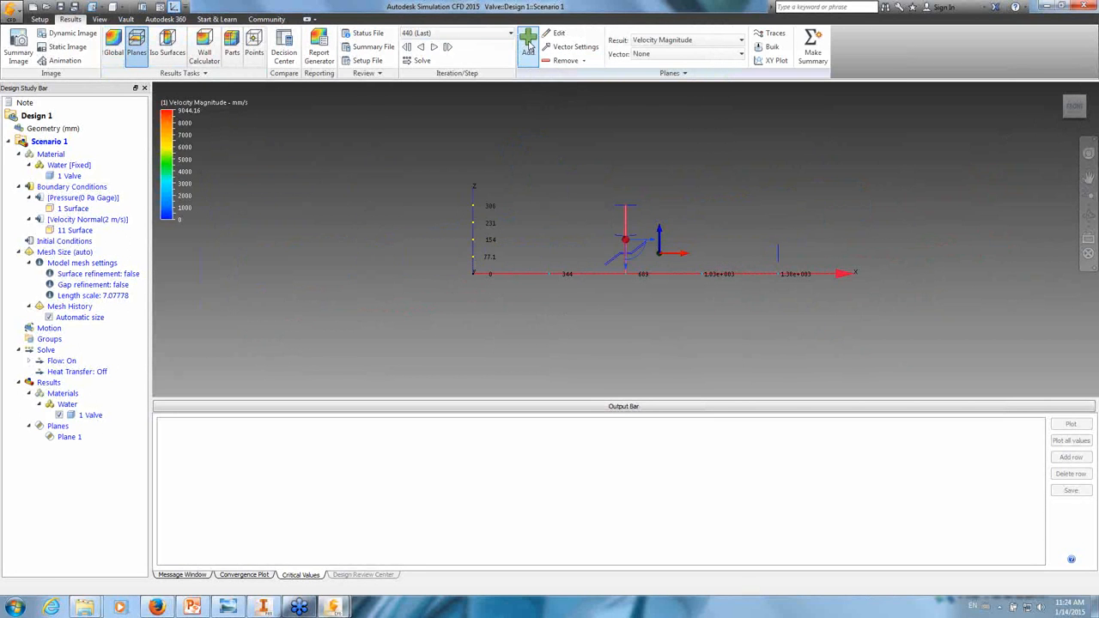
{"action": "middle_click_drag", "start_coordinate": [697, 216], "coordinate": [643, 249], "text": "shift"}
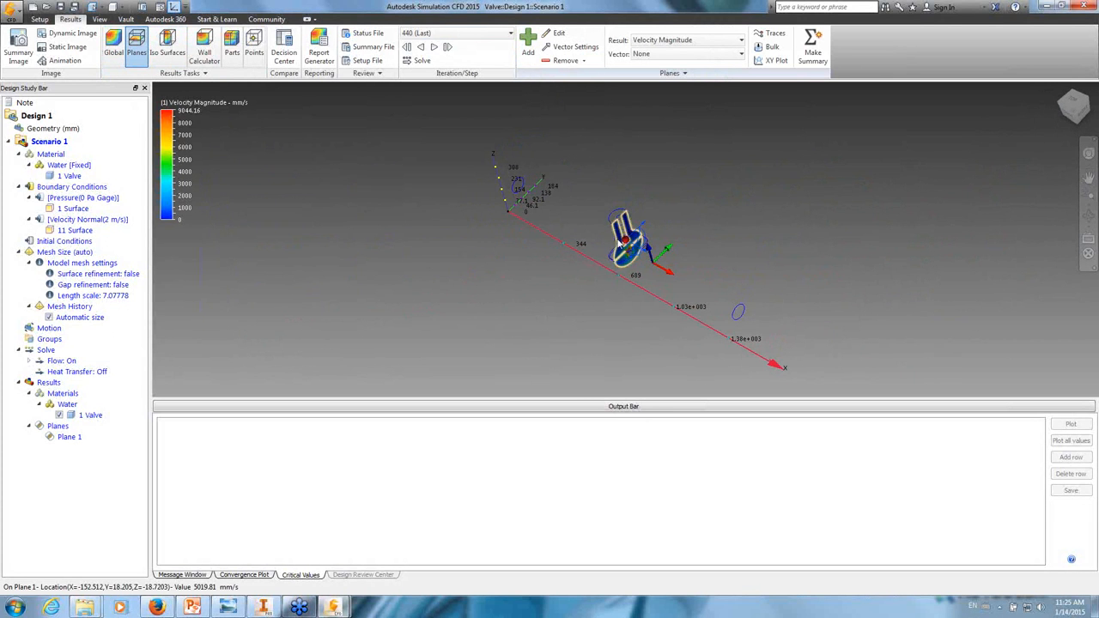
{"action": "scroll", "coordinate": [610, 239], "scroll_direction": "up", "scroll_amount": 4}
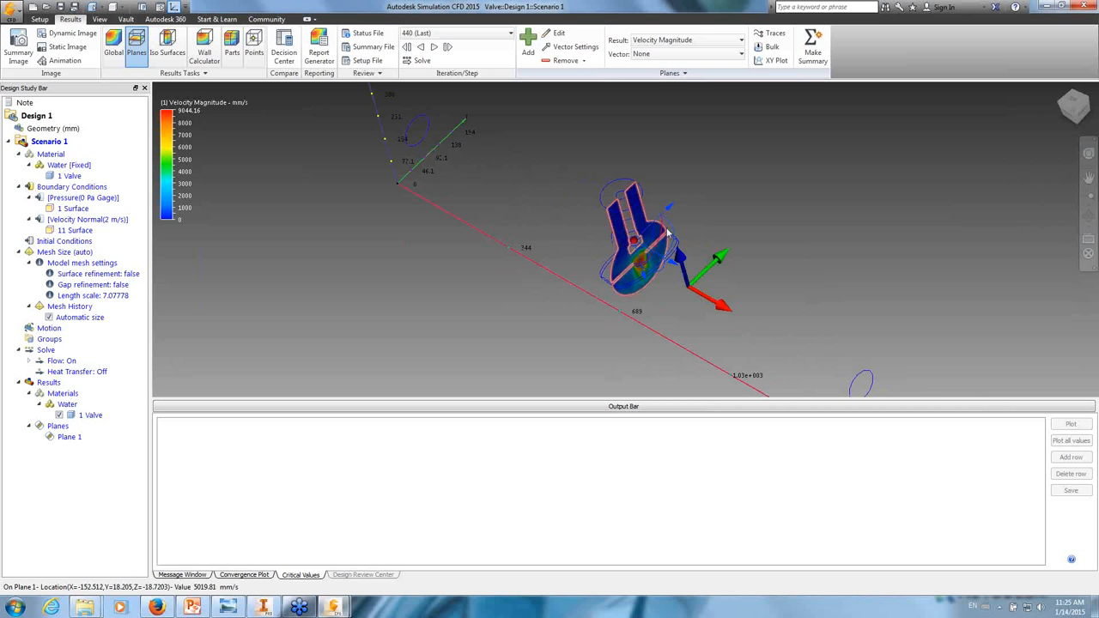
{"action": "left_click", "coordinate": [633, 287]}
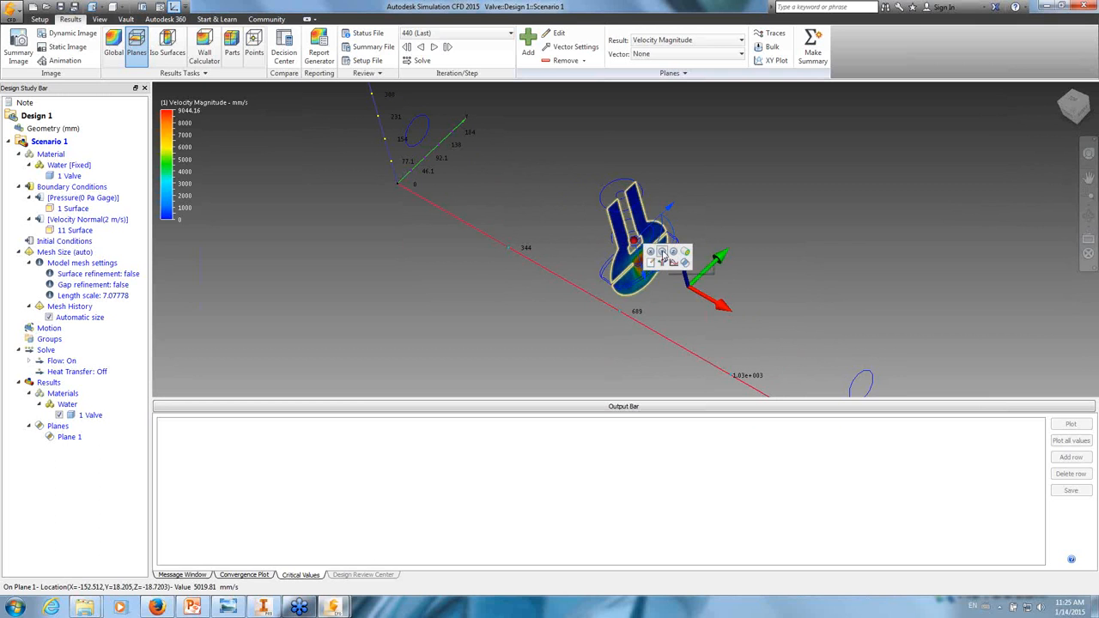
{"action": "left_click", "coordinate": [662, 258]}
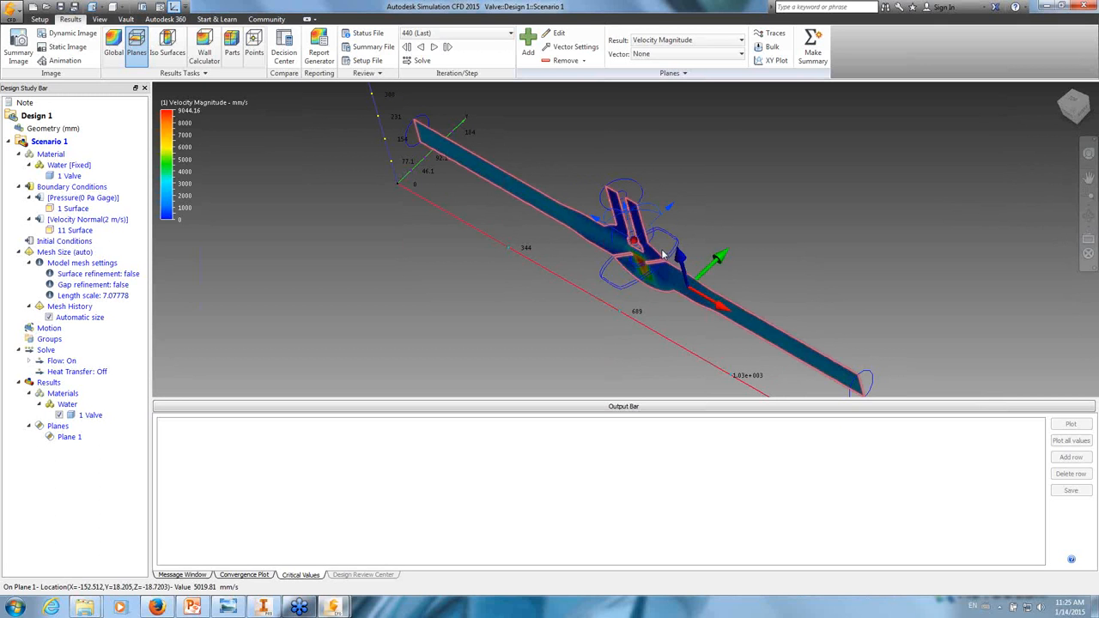
{"action": "left_click", "coordinate": [1074, 103]}
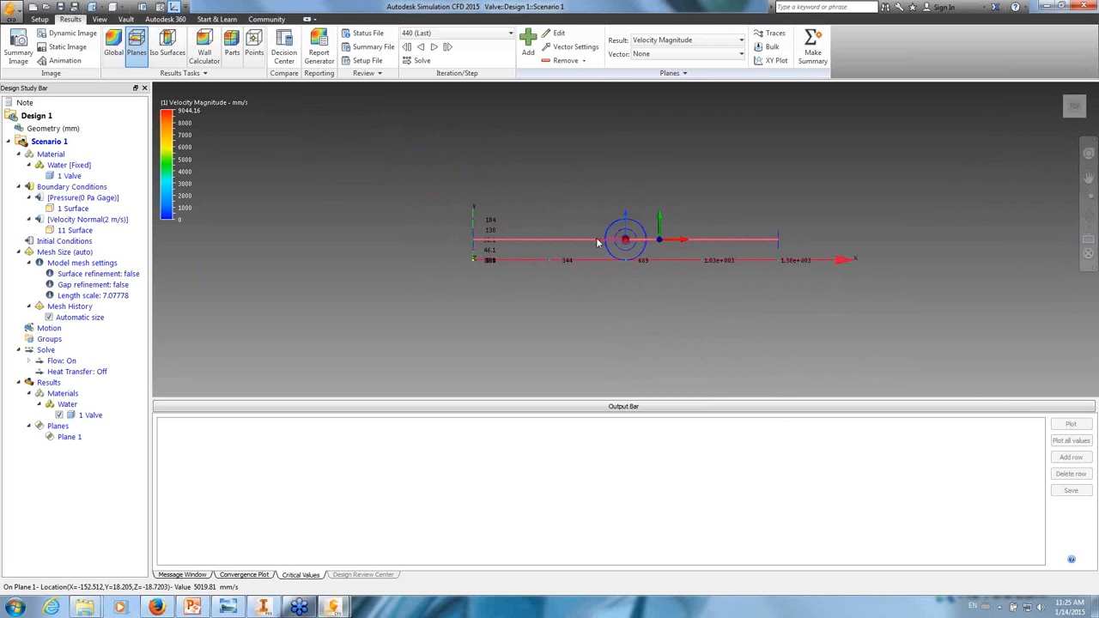
{"action": "left_click", "coordinate": [1078, 124]}
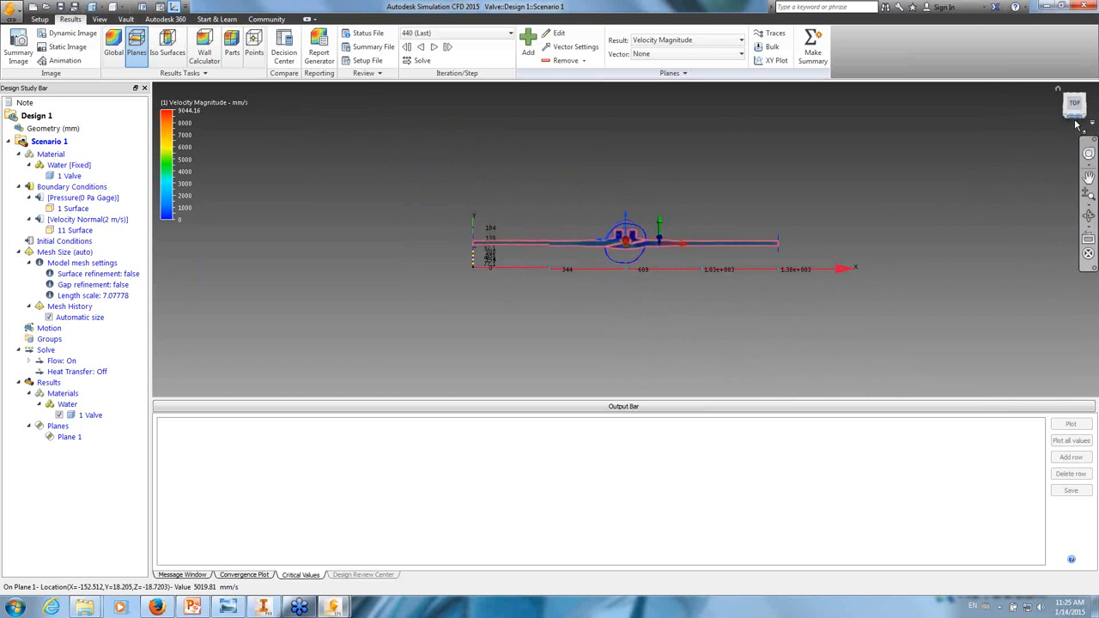
{"action": "scroll", "coordinate": [799, 251], "scroll_direction": "up", "scroll_amount": 2}
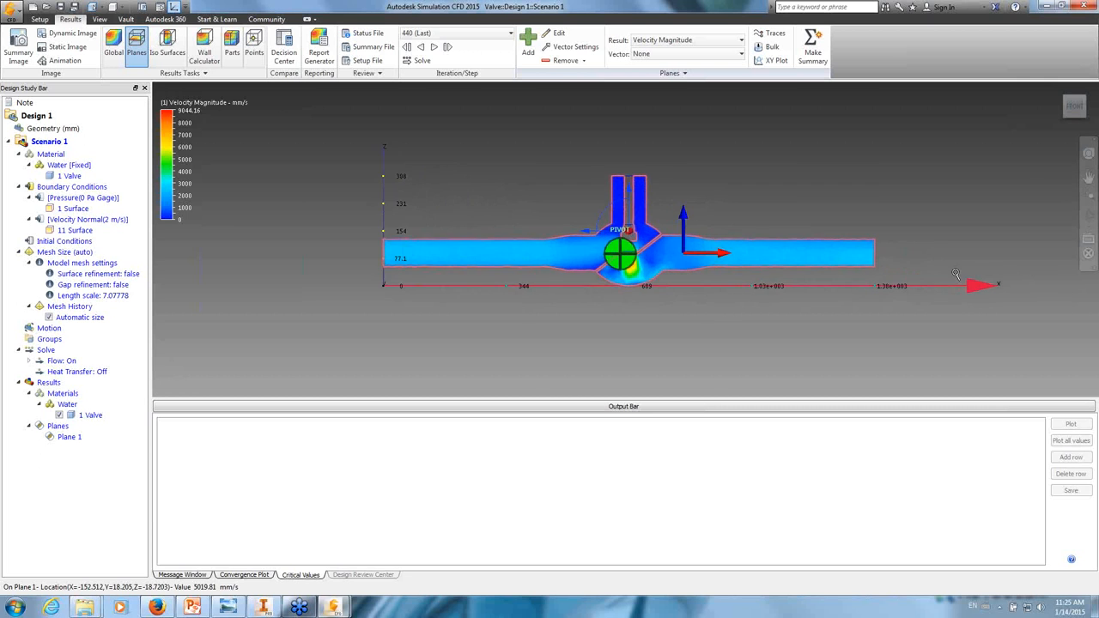
{"action": "scroll", "coordinate": [952, 270], "scroll_direction": "up", "scroll_amount": 2}
{"action": "scroll", "coordinate": [554, 258], "scroll_direction": "up", "scroll_amount": 2}
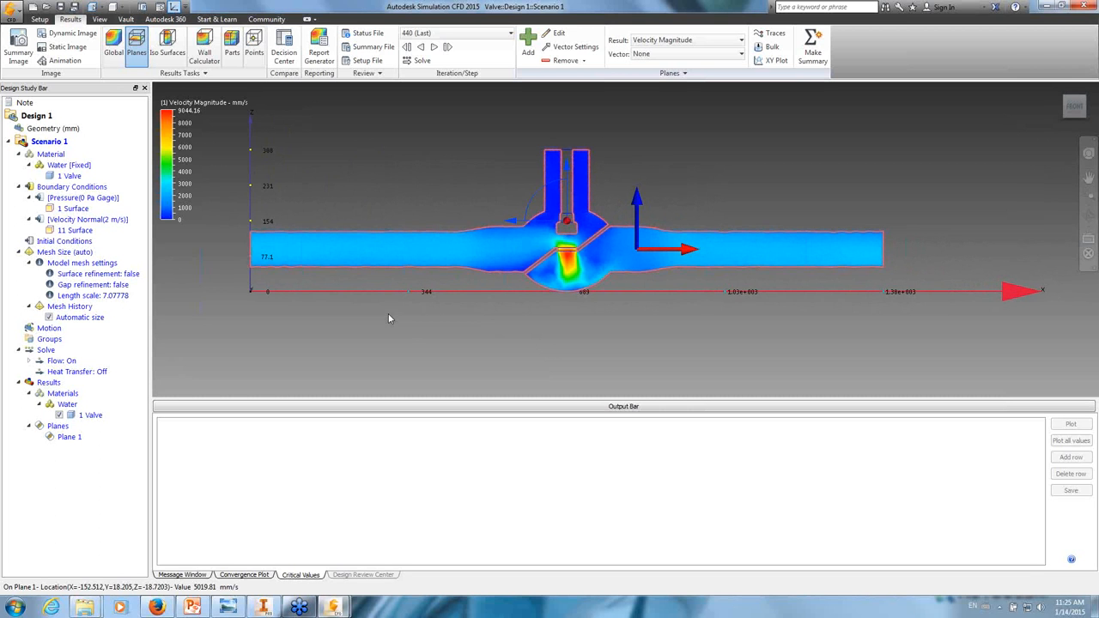
- Open the cutting plane's controls and set its appearance to Shaded mesh to inspect the mesh around the valve
{"action": "left_click", "coordinate": [403, 252]}
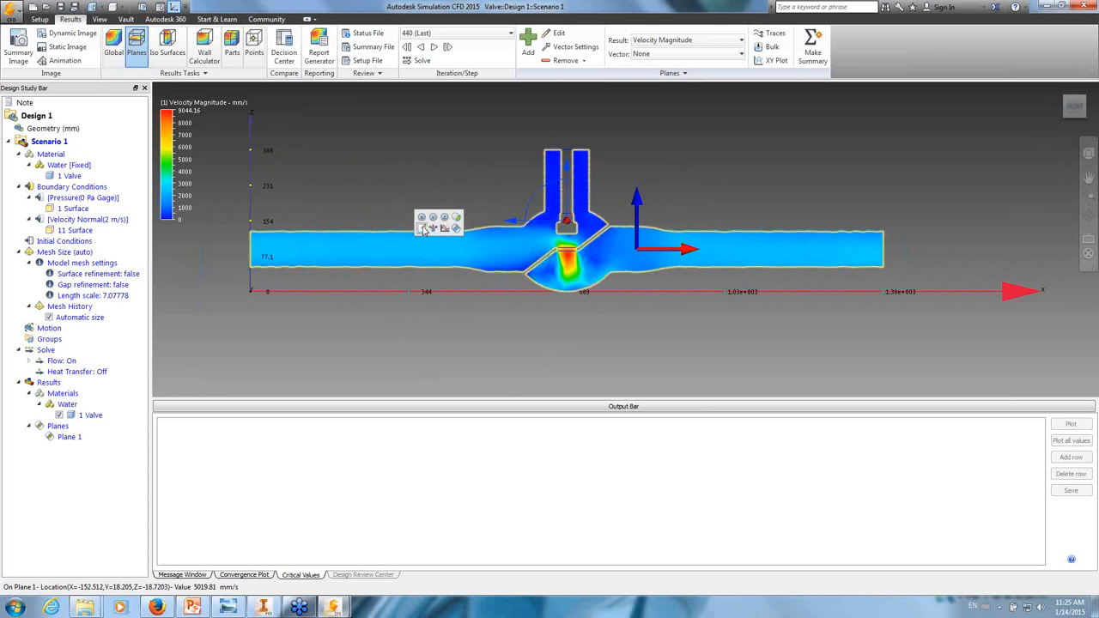
{"action": "left_click", "coordinate": [423, 227]}
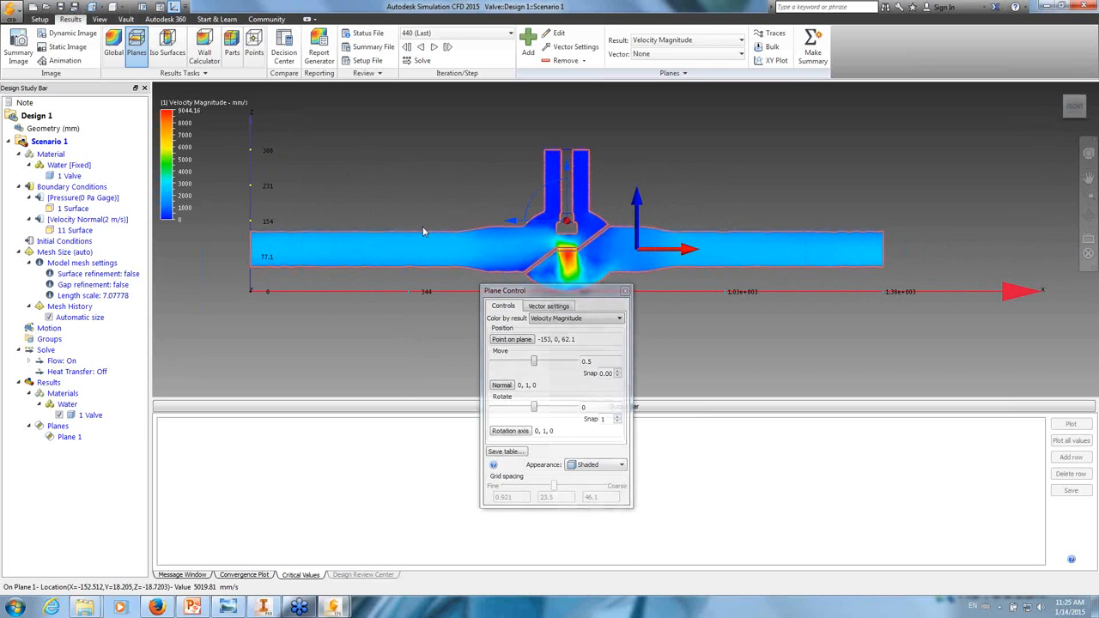
{"action": "left_click", "coordinate": [602, 468]}
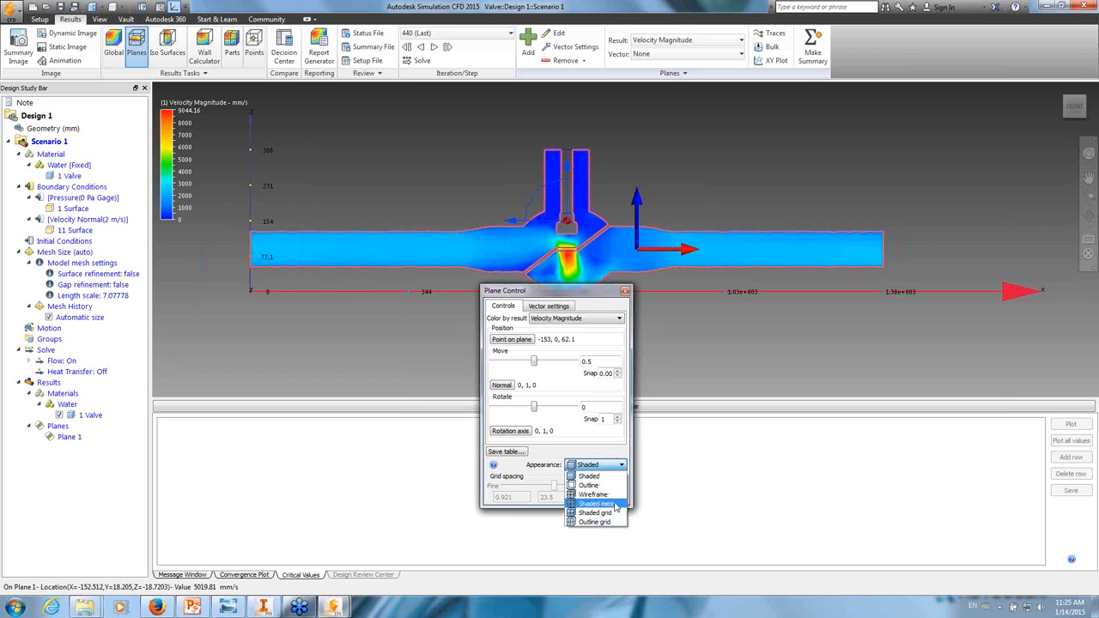
{"action": "left_click", "coordinate": [615, 504]}
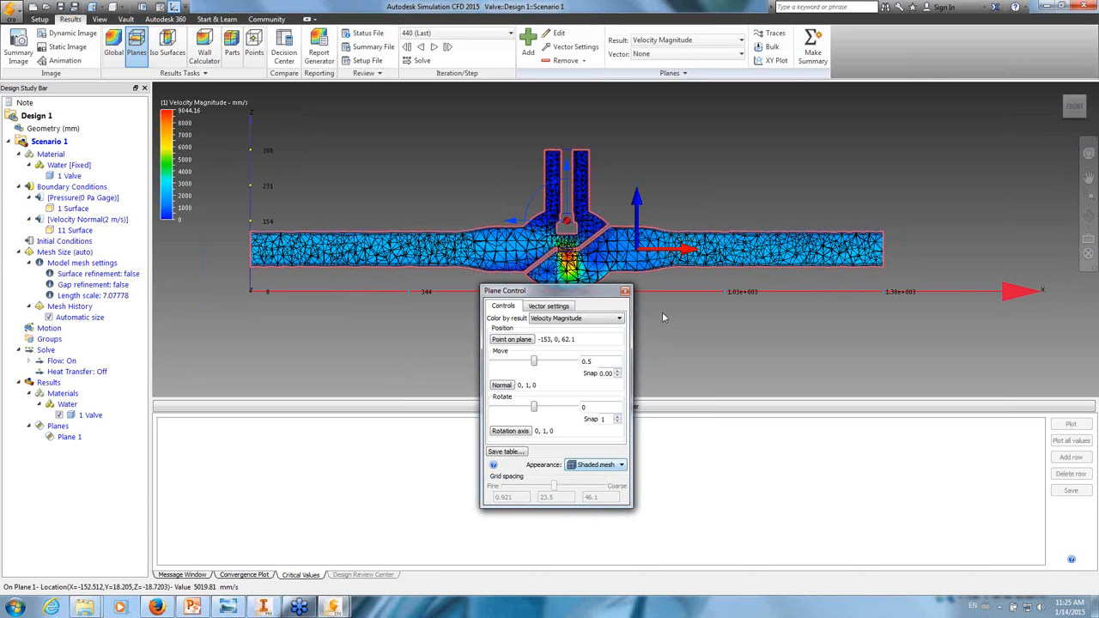
{"action": "scroll", "coordinate": [480, 225], "scroll_direction": "up", "scroll_amount": 3}
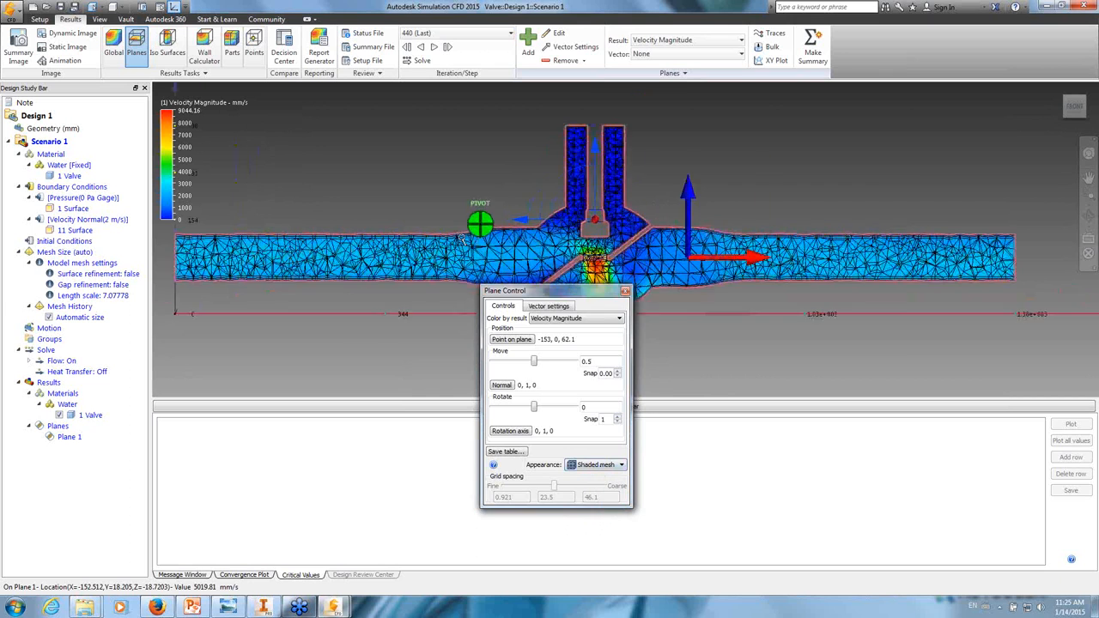
{"action": "scroll", "coordinate": [461, 241], "scroll_direction": "up", "scroll_amount": 3}
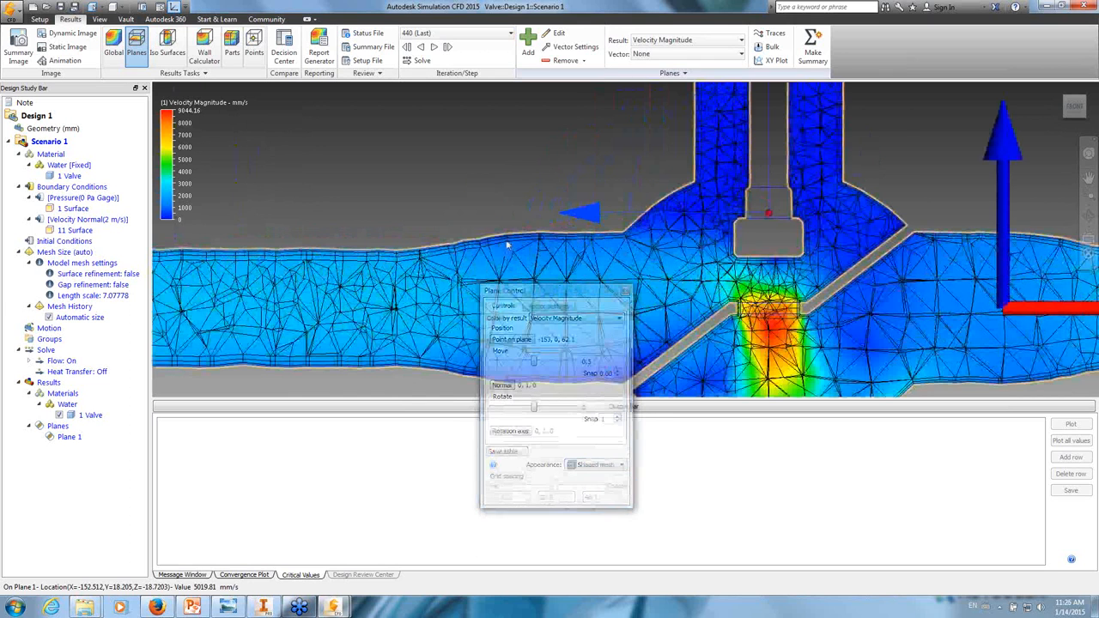
- Return the cutting plane's appearance to Shaded and show the Velocity Vector result on it
{"action": "left_click", "coordinate": [596, 464]}
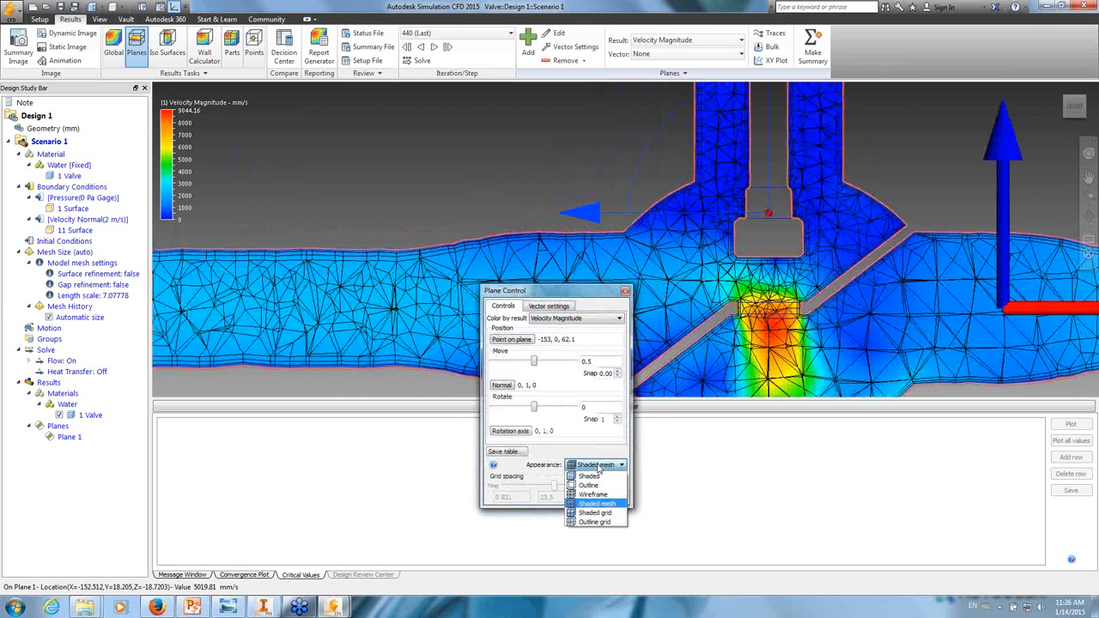
{"action": "left_click", "coordinate": [589, 477]}
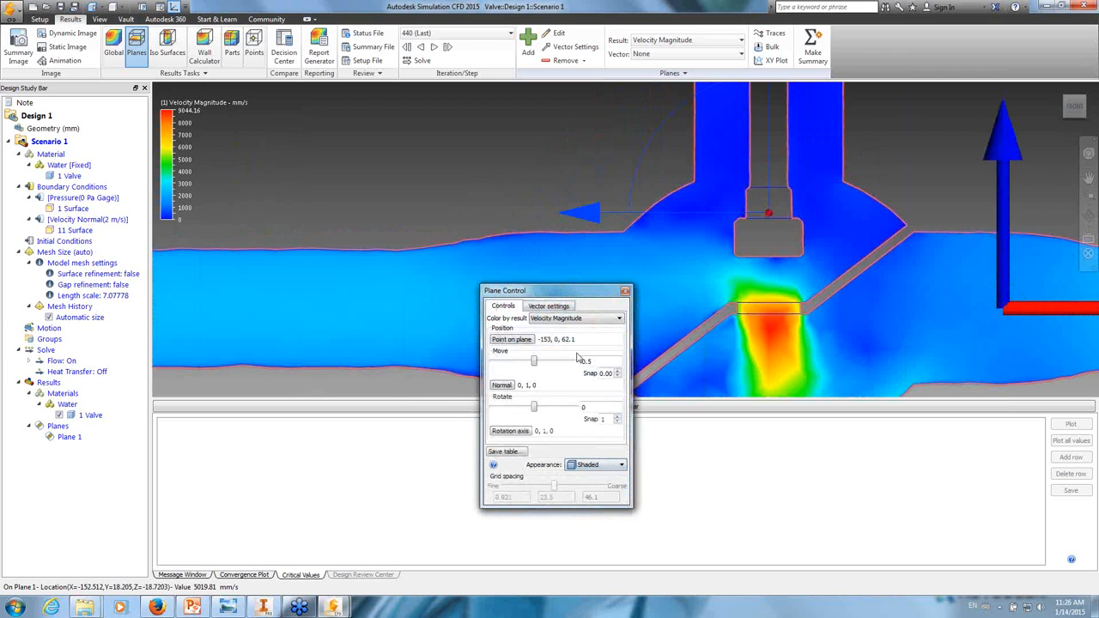
{"action": "scroll", "coordinate": [532, 188], "scroll_direction": "down", "scroll_amount": 5}
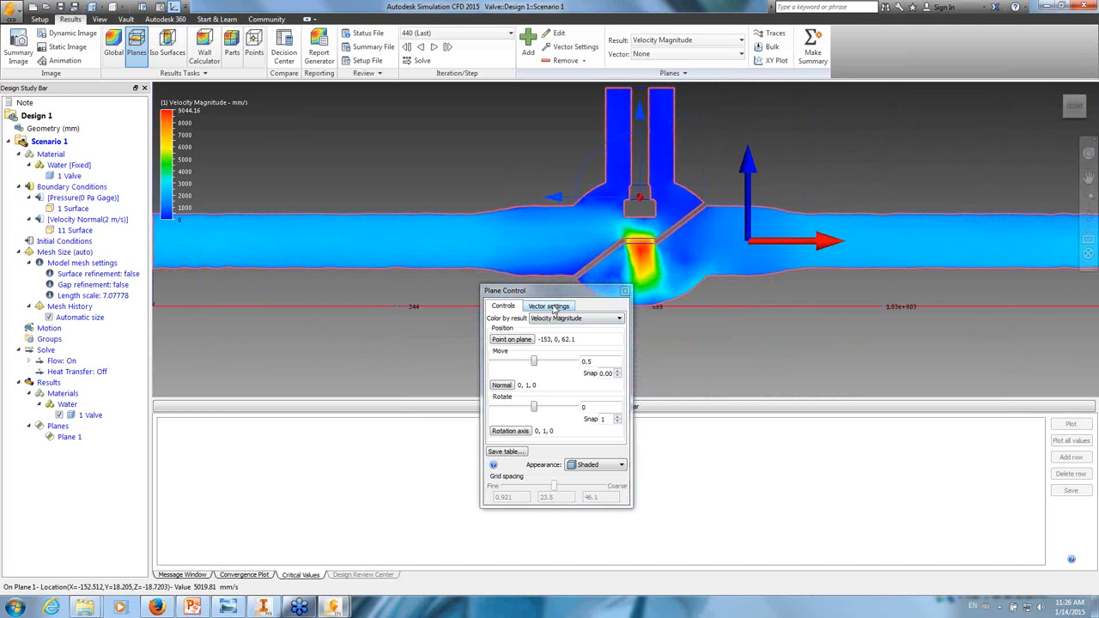
{"action": "left_click", "coordinate": [550, 306]}
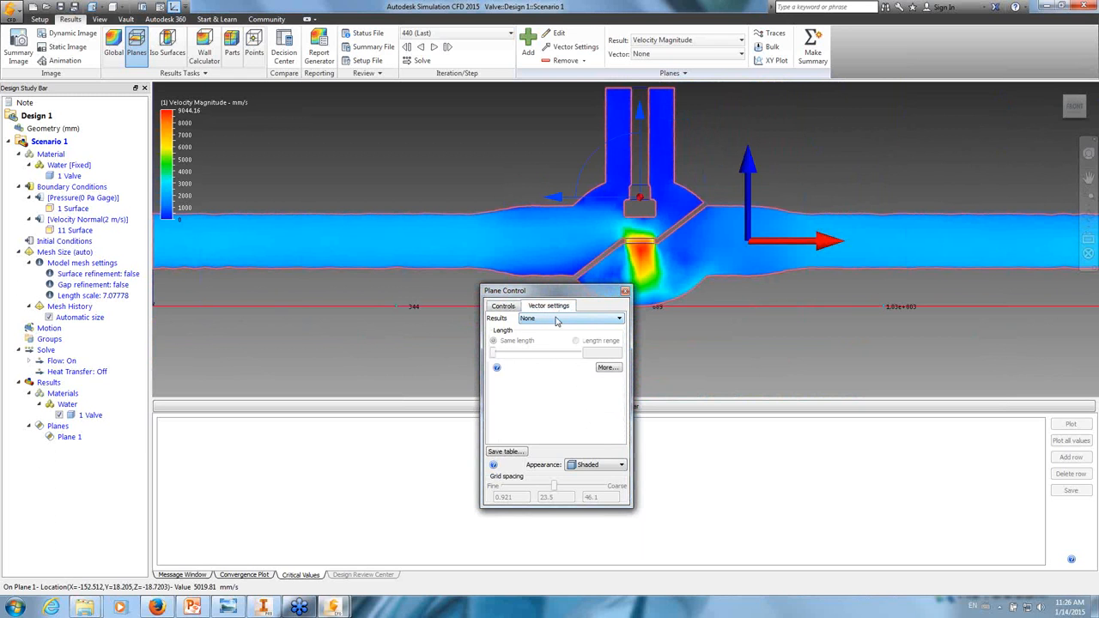
{"action": "left_click", "coordinate": [556, 320]}
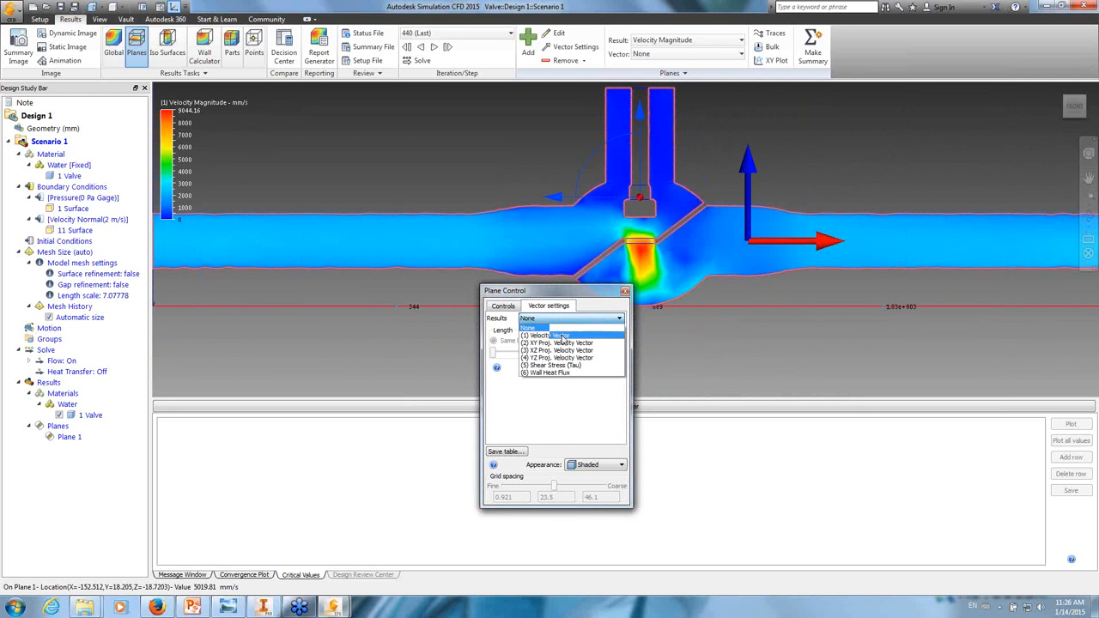
{"action": "left_click", "coordinate": [560, 336]}
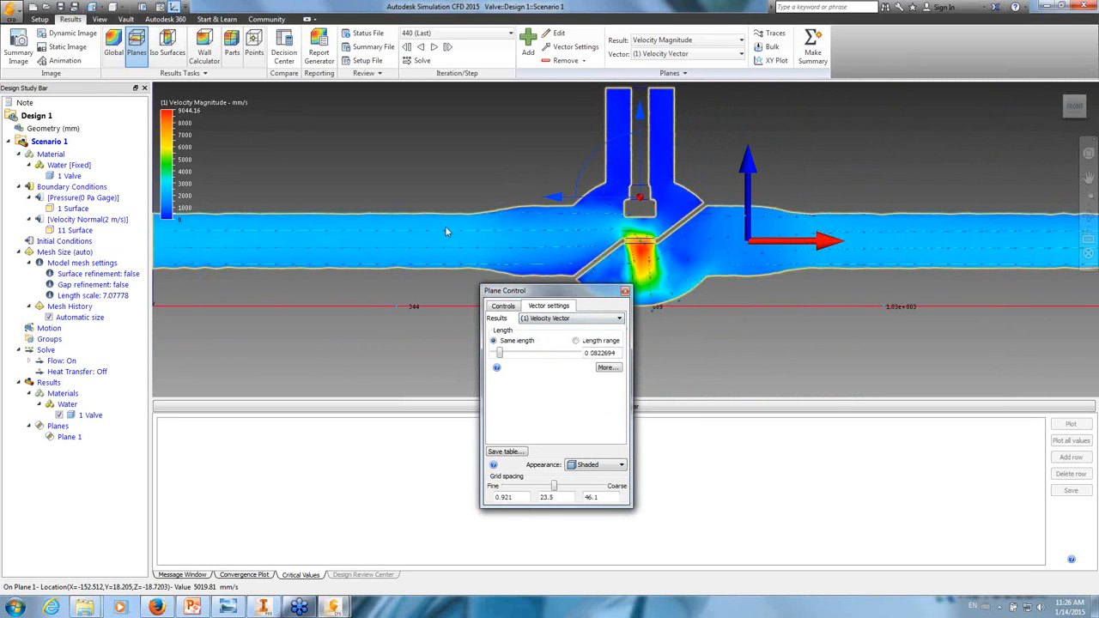
- Set the cutting plane's appearance to Outline and refine the vector grid spacing to 7.31
{"action": "left_click", "coordinate": [508, 310]}
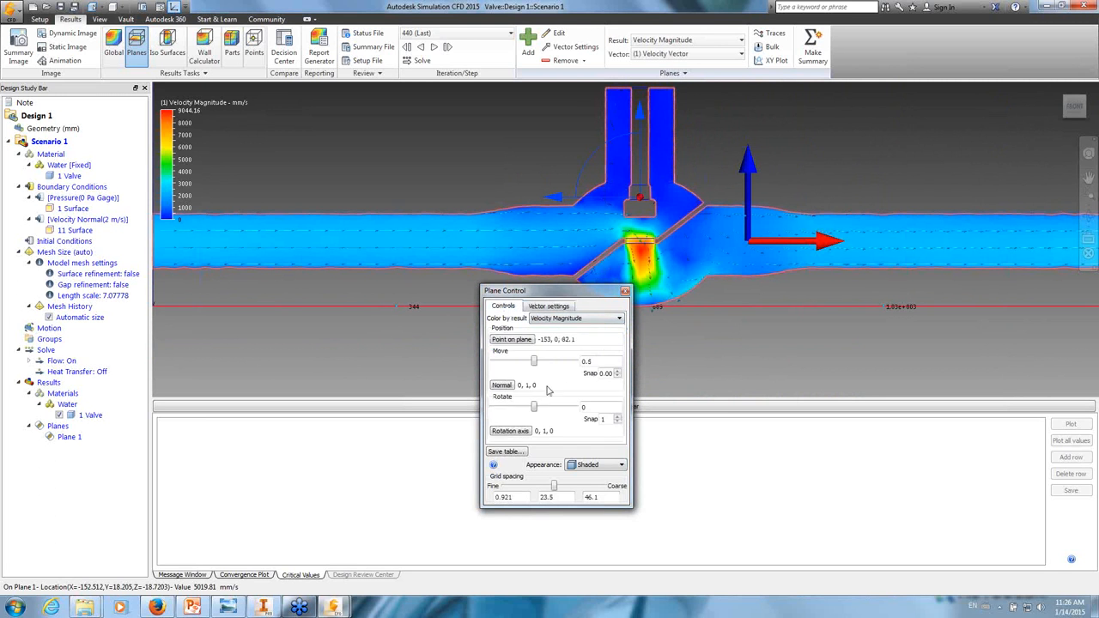
{"action": "left_click", "coordinate": [607, 464]}
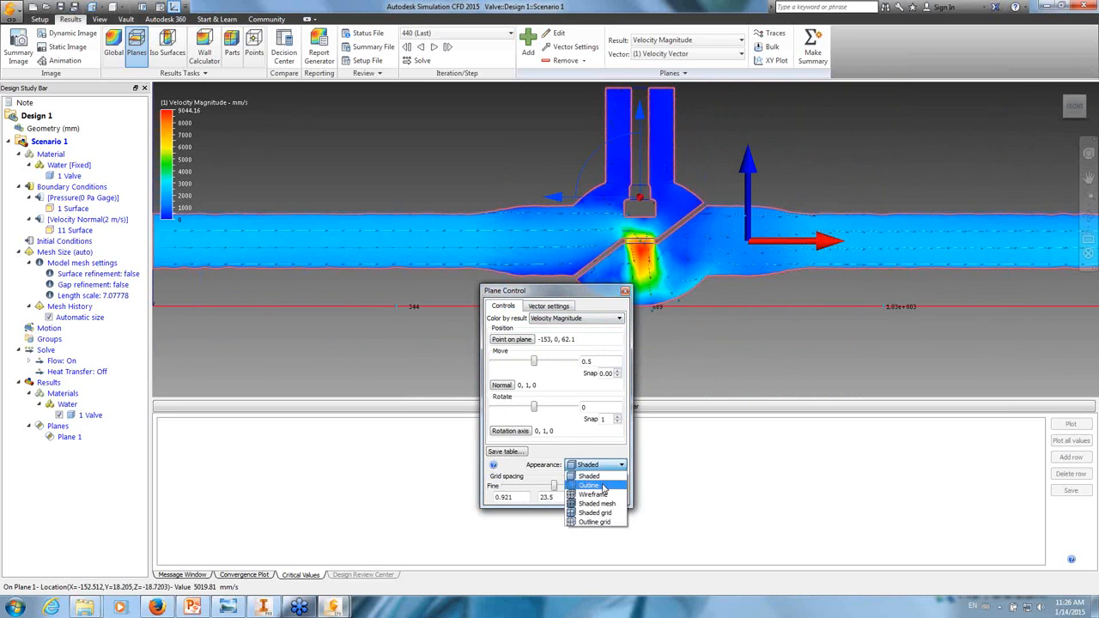
{"action": "left_click", "coordinate": [602, 486]}
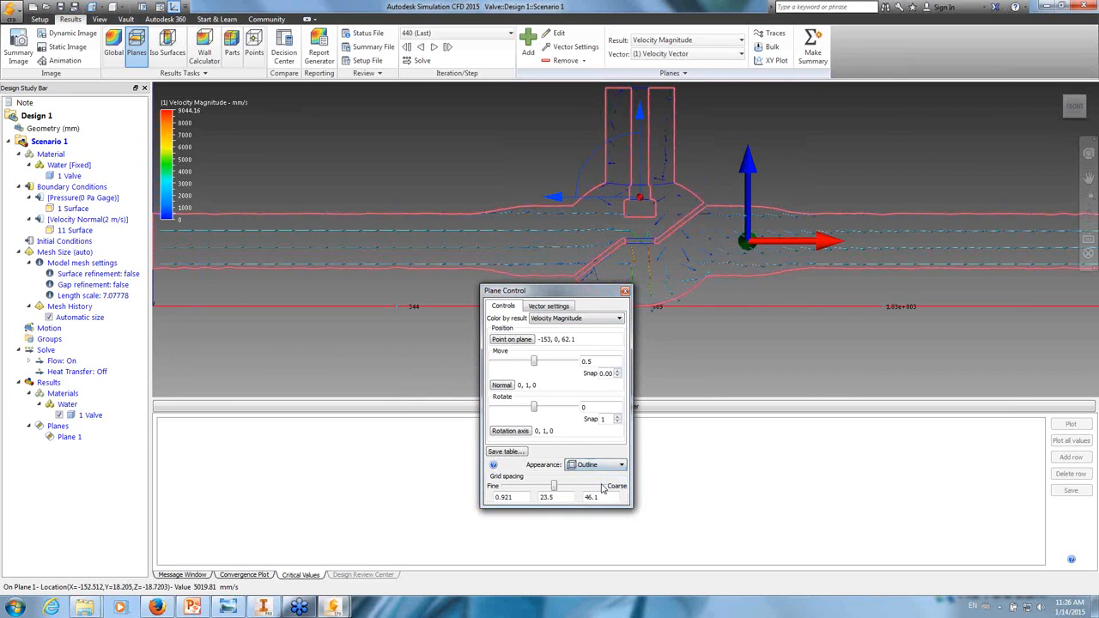
{"action": "left_click", "coordinate": [543, 308]}
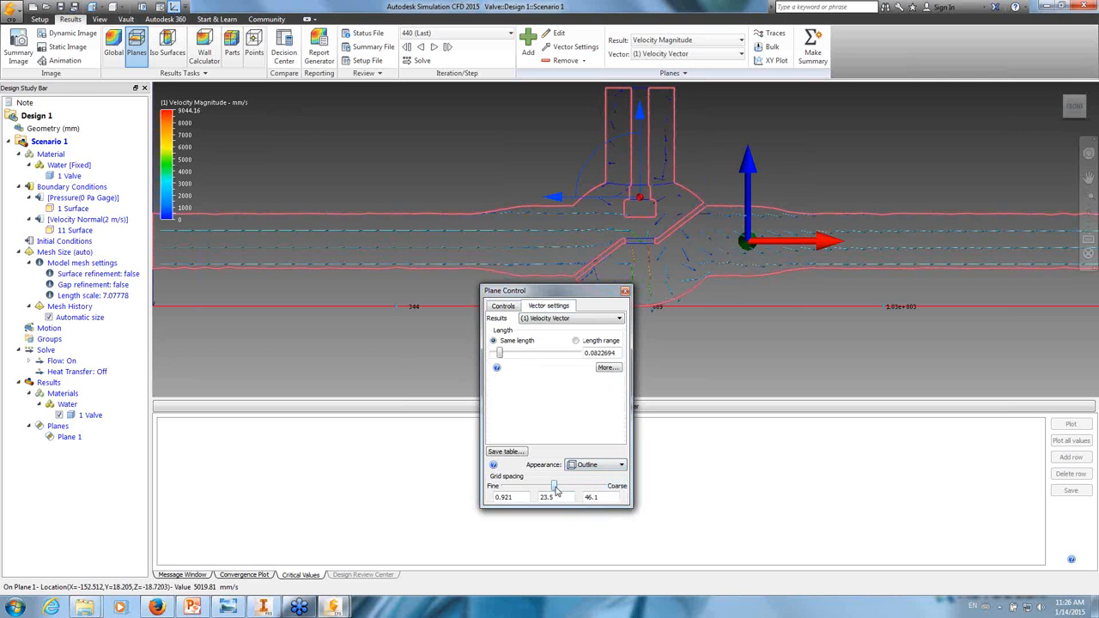
{"action": "left_click_drag", "start_coordinate": [556, 489], "coordinate": [521, 499]}
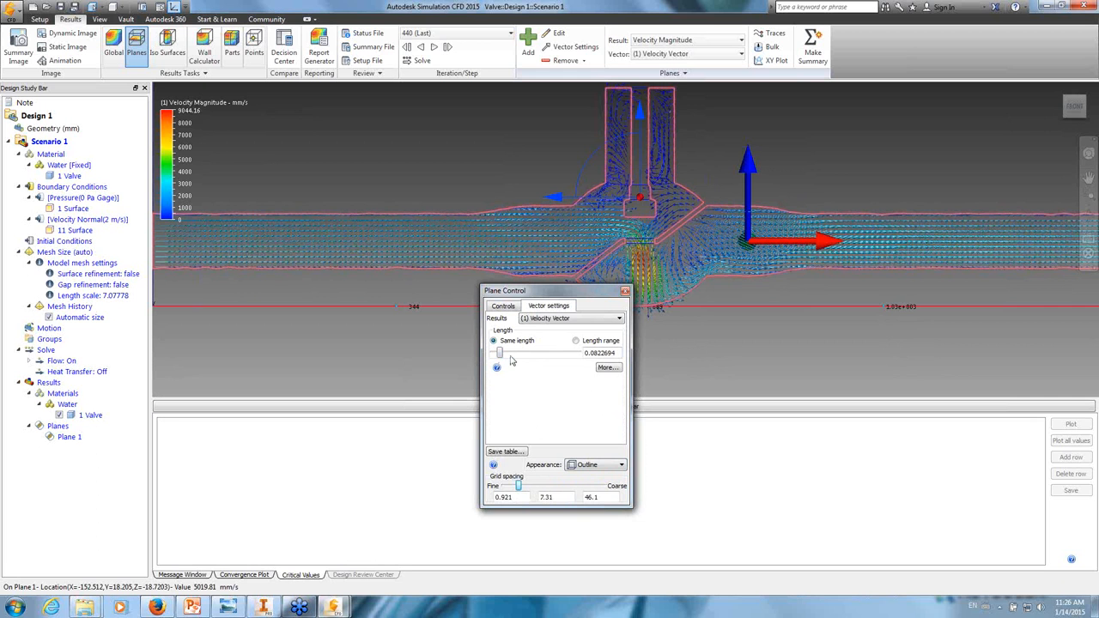
- Scale the vectors by a length range with minimum 0.079 and maximum 0.22022, and close the plane controls
{"action": "left_click", "coordinate": [576, 341]}
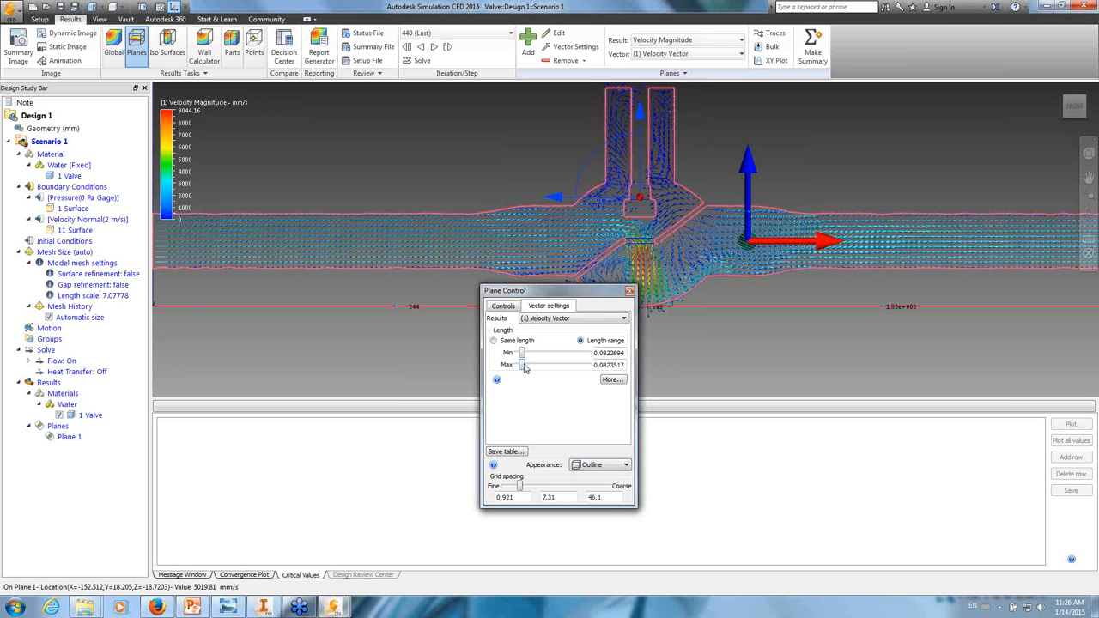
{"action": "left_click_drag", "start_coordinate": [522, 365], "coordinate": [532, 369]}
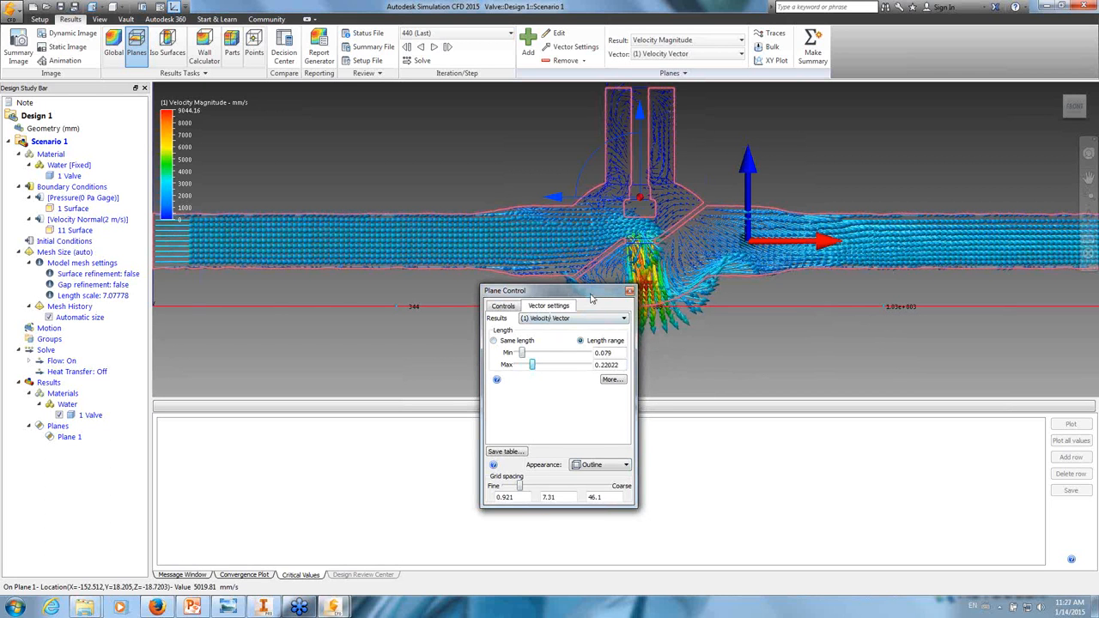
{"action": "left_click_drag", "start_coordinate": [591, 298], "coordinate": [461, 300]}
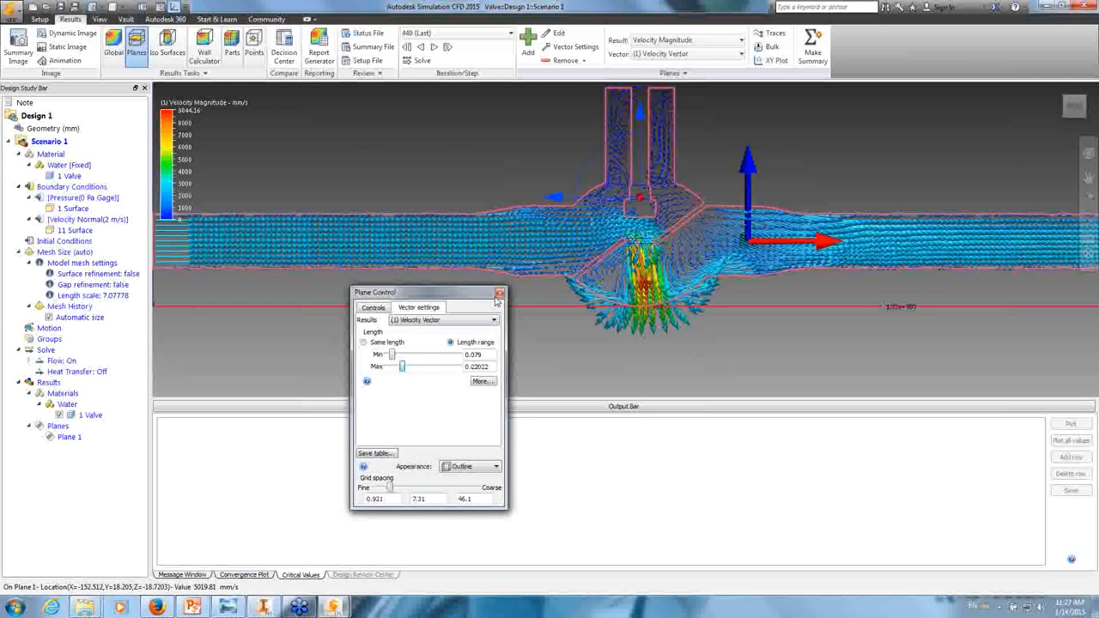
{"action": "left_click", "coordinate": [499, 295]}
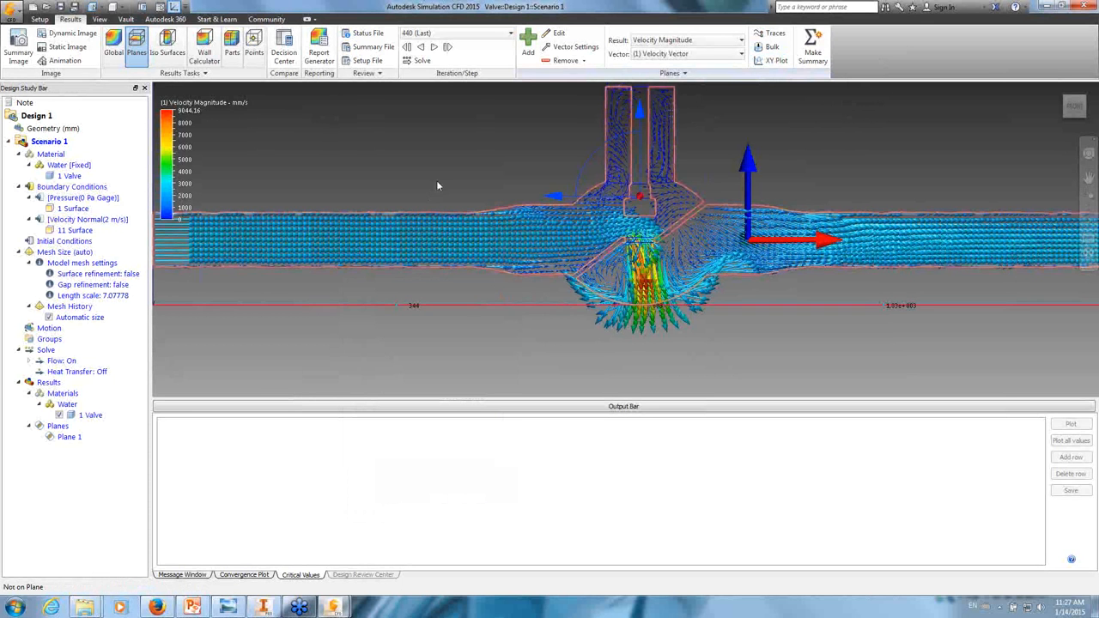
- Move the cutting plane along its normal, off the valve's centre, to see the velocity vectors on another section
{"action": "mouse_move", "coordinate": [437, 182]}
{"action": "middle_mouse_down", "text": "shift"}
{"action": "mouse_move", "coordinate": [538, 229]}
{"action": "mouse_move", "coordinate": [540, 244]}
{"action": "middle_mouse_up", "text": "shift"}
{"action": "scroll", "coordinate": [631, 278], "scroll_direction": "up", "scroll_amount": 1}
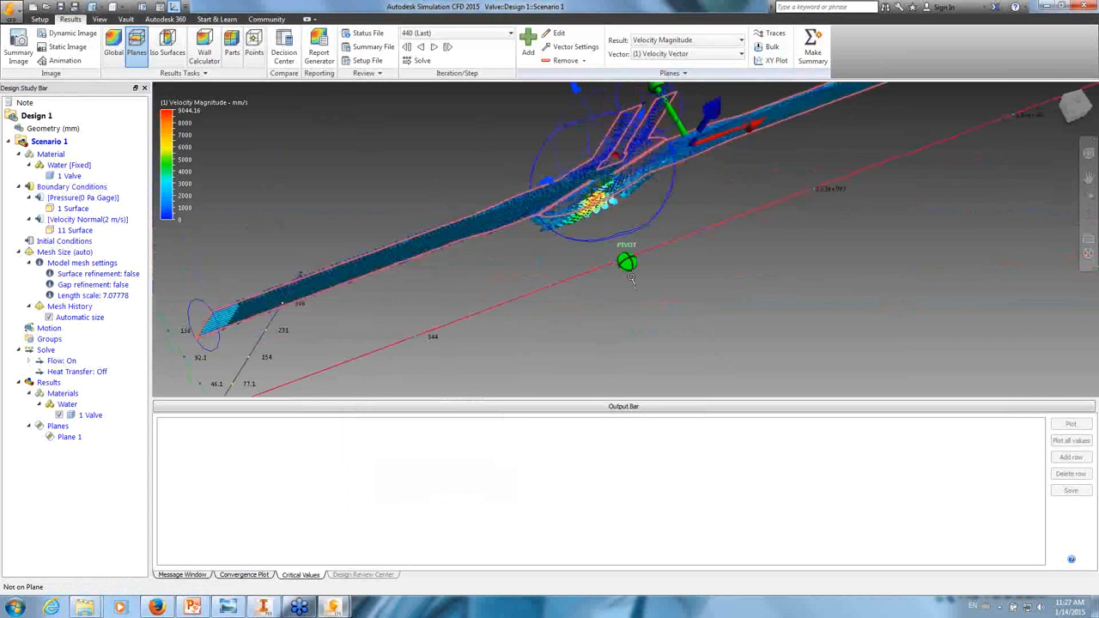
{"action": "scroll", "coordinate": [632, 277], "scroll_direction": "down", "scroll_amount": 3}
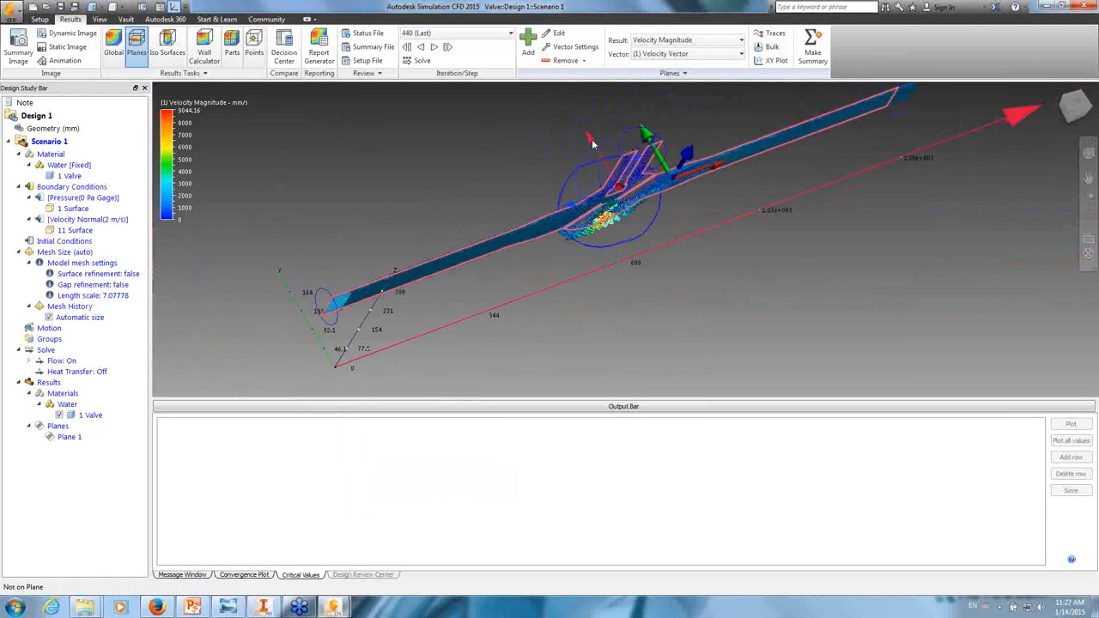
{"action": "left_click_drag", "start_coordinate": [593, 140], "coordinate": [548, 160]}
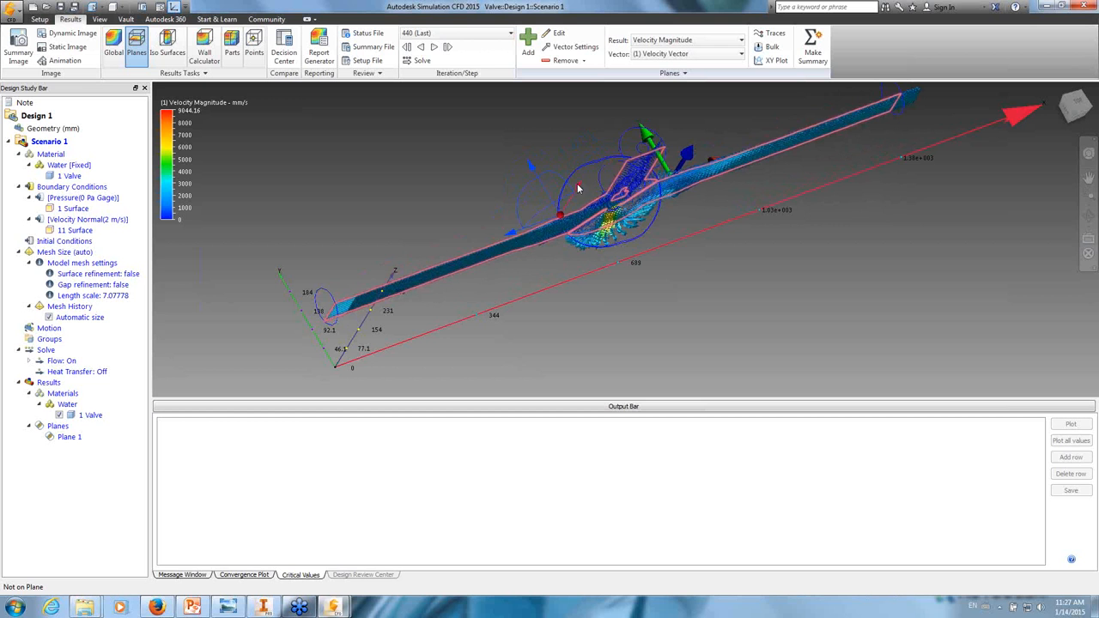
- Align the cutting plane with the circular pipe-end surface nearest the coordinate origin
{"action": "left_click", "coordinate": [451, 272]}
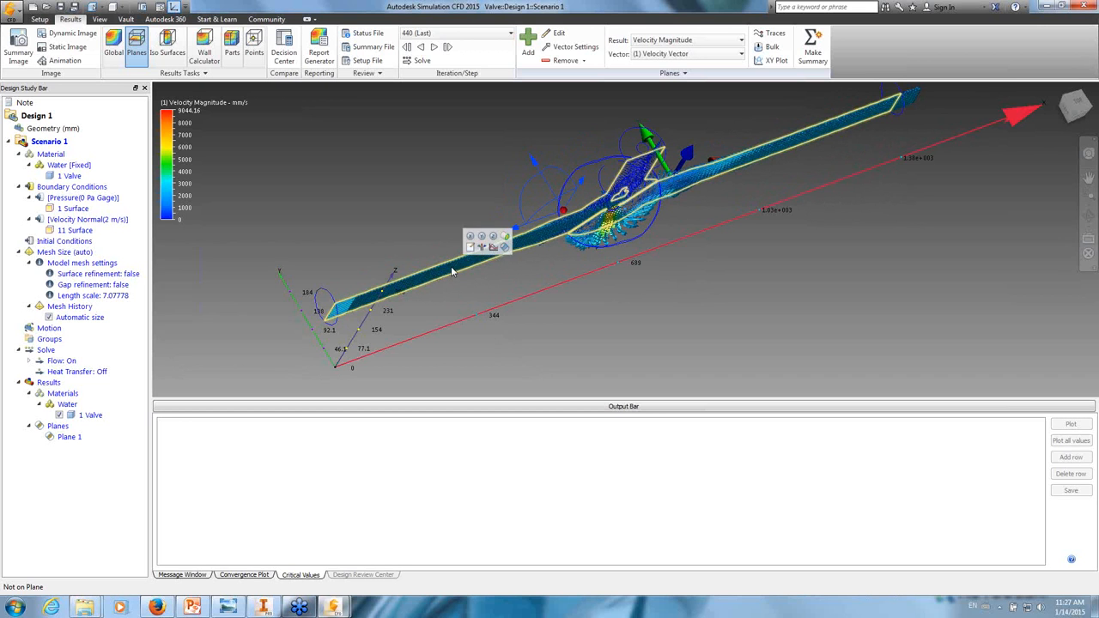
{"action": "left_click", "coordinate": [506, 242]}
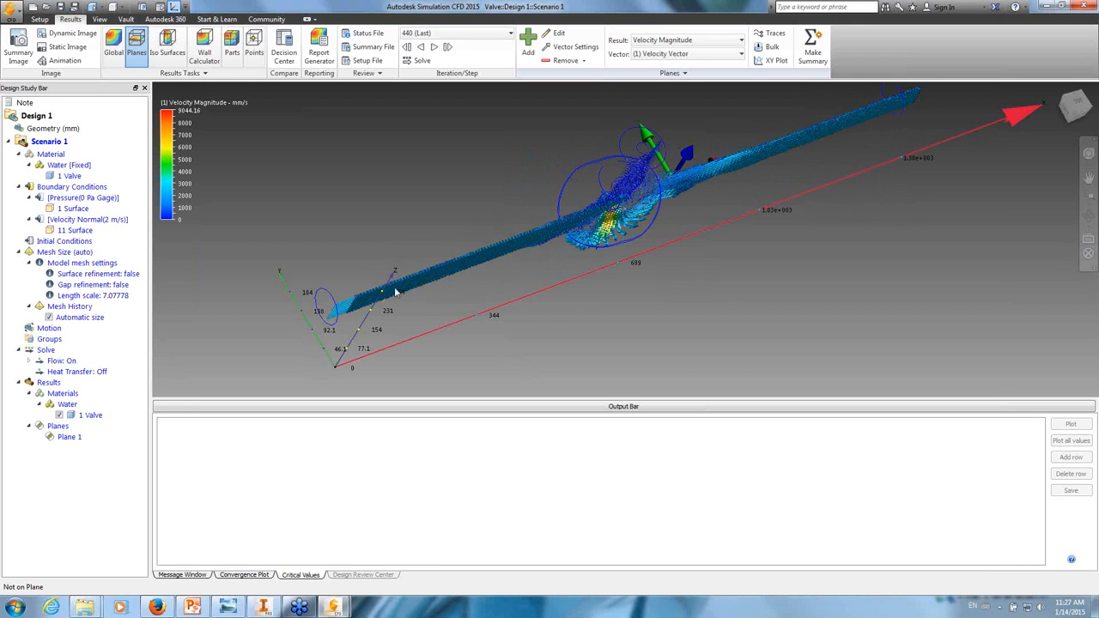
{"action": "left_click", "coordinate": [325, 308]}
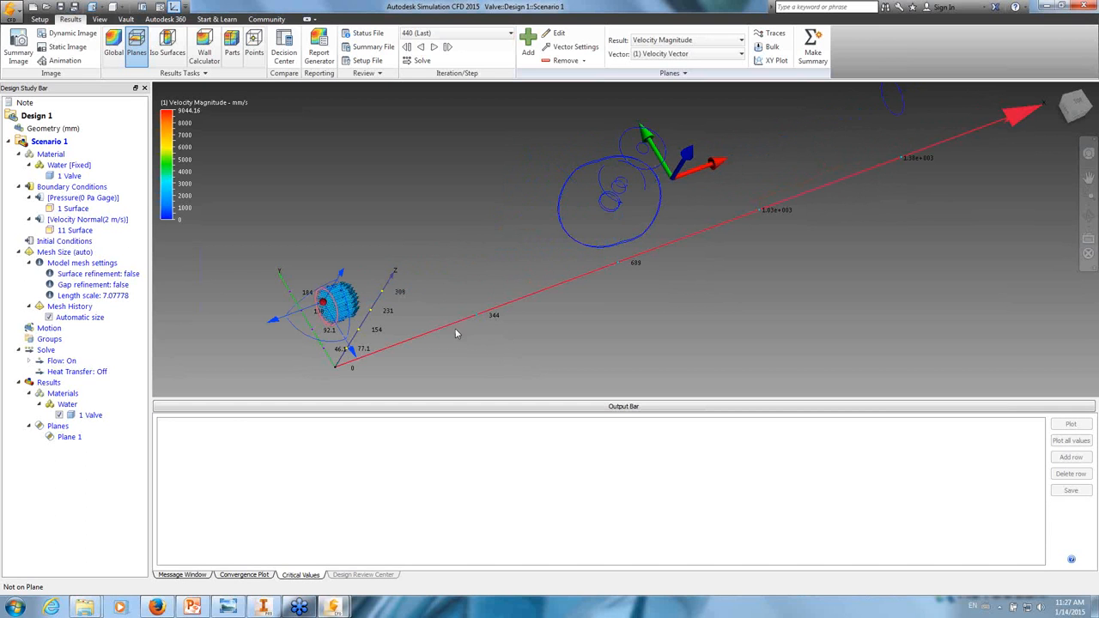
- Calculate the bulk mass flow through the cutting plane in lbm/h, read the output and close the bulk results
{"action": "left_click", "coordinate": [773, 48]}
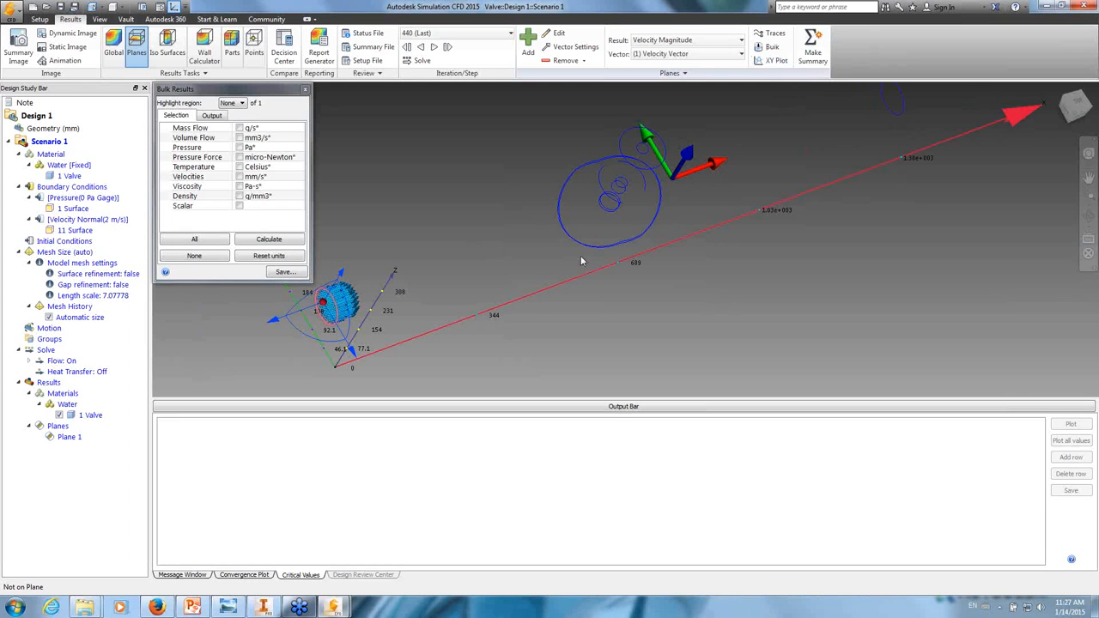
{"action": "left_click", "coordinate": [240, 128]}
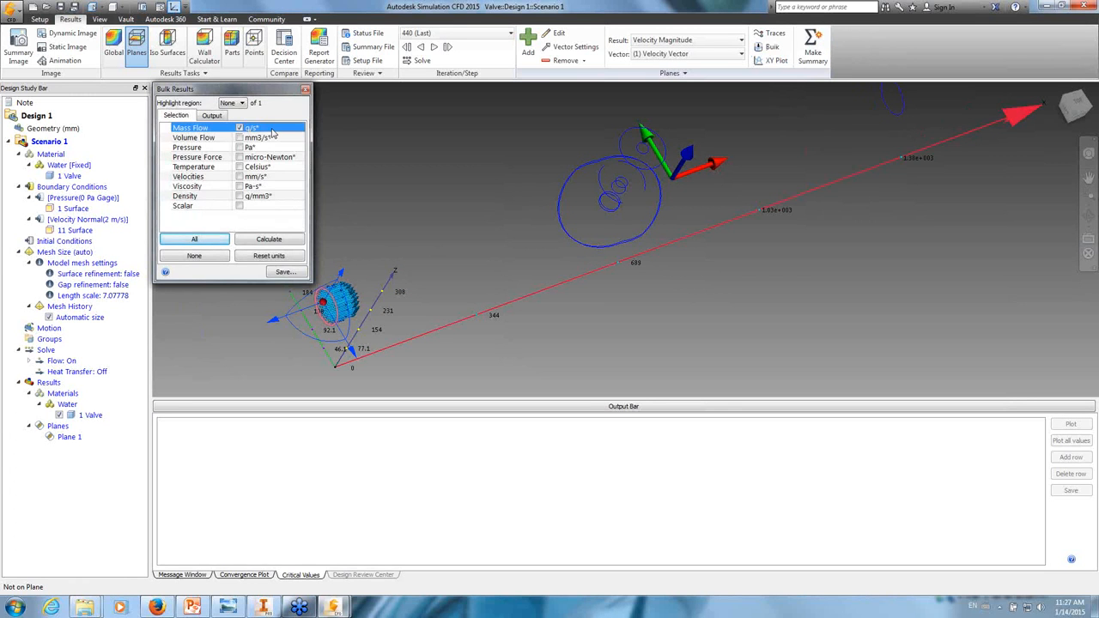
{"action": "left_click", "coordinate": [272, 130]}
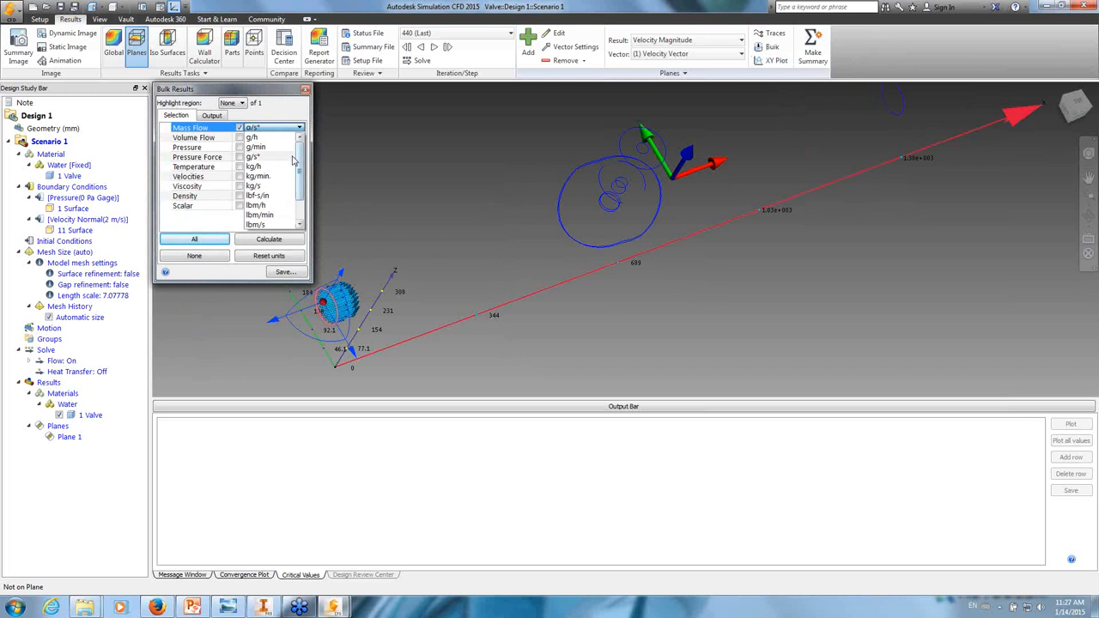
{"action": "left_click", "coordinate": [279, 210]}
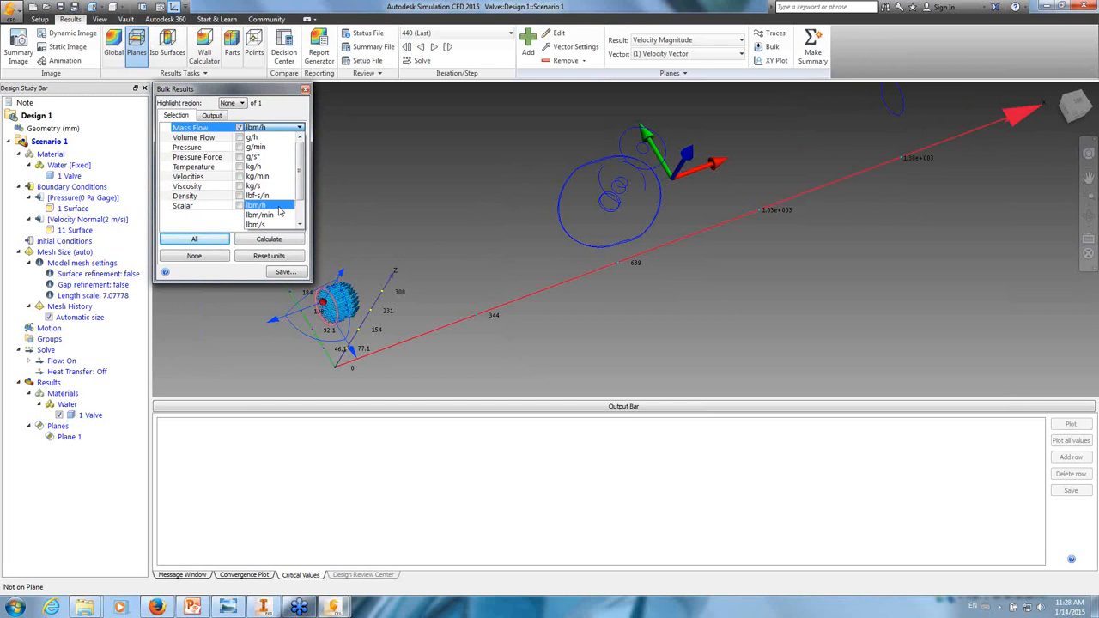
{"action": "left_click", "coordinate": [270, 240]}
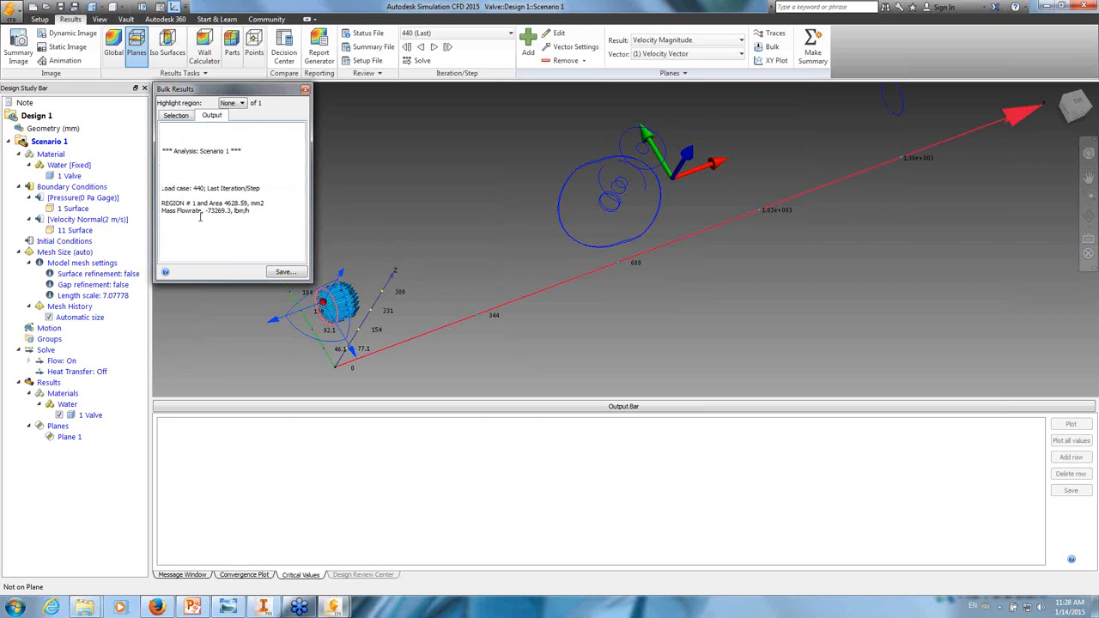
{"action": "left_click", "coordinate": [179, 117]}
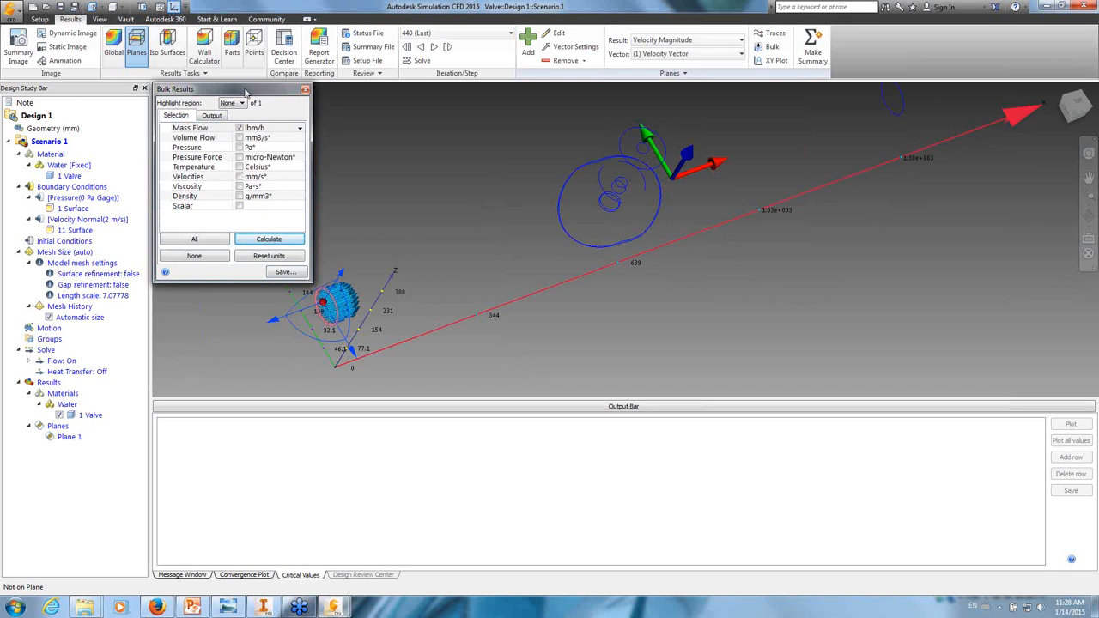
{"action": "left_click", "coordinate": [306, 91]}
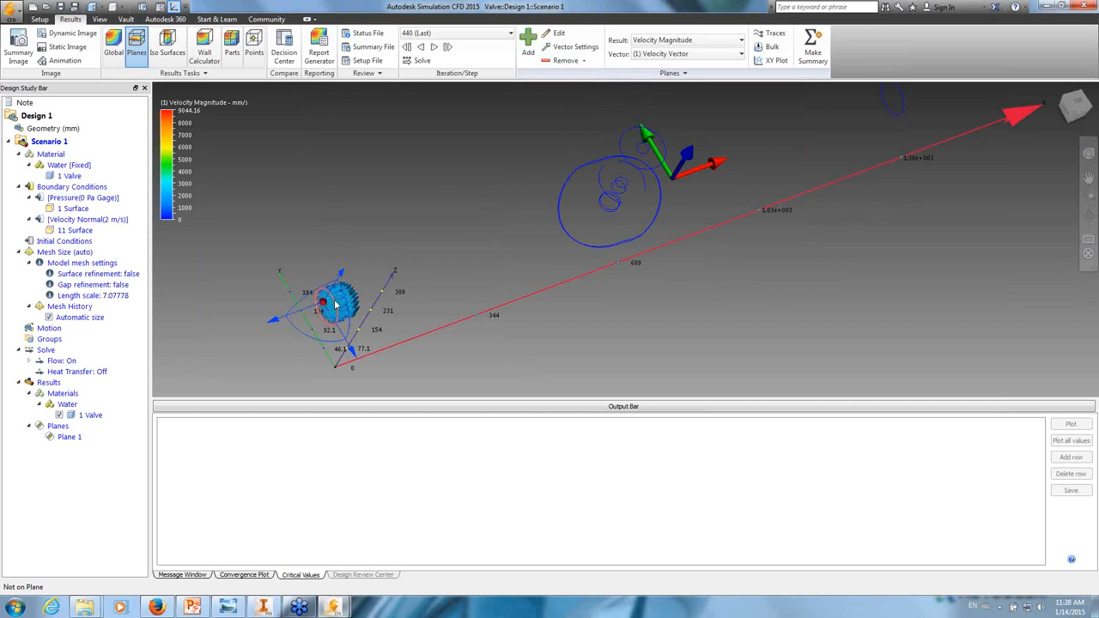
- Remove the cutting plane and set the model's visual style to Shaded
{"action": "left_click", "coordinate": [564, 61]}
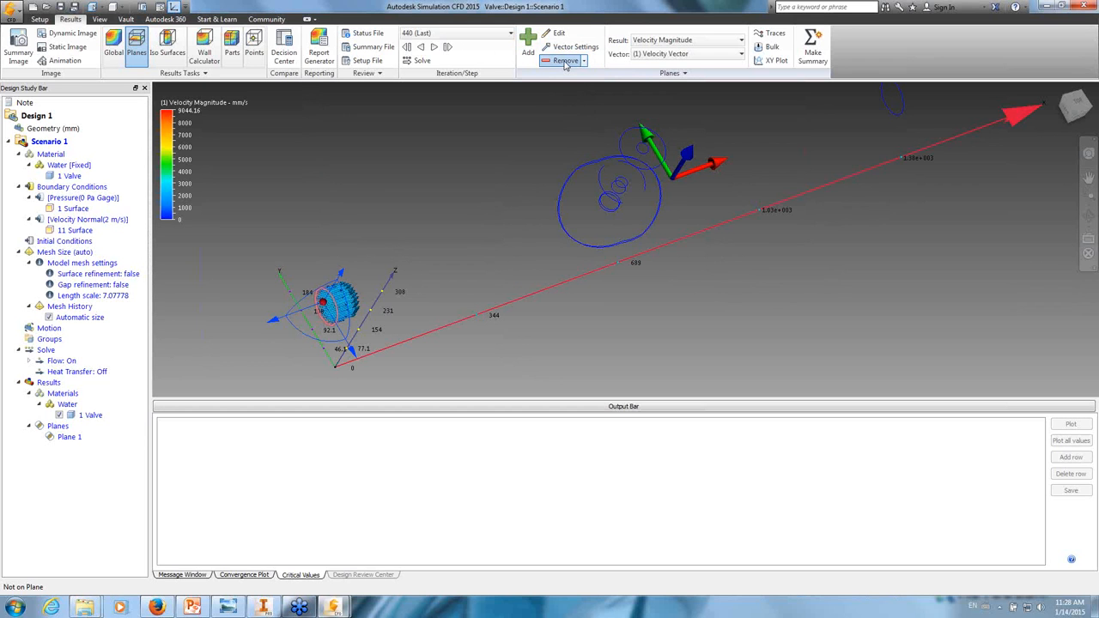
{"action": "left_click", "coordinate": [119, 7]}
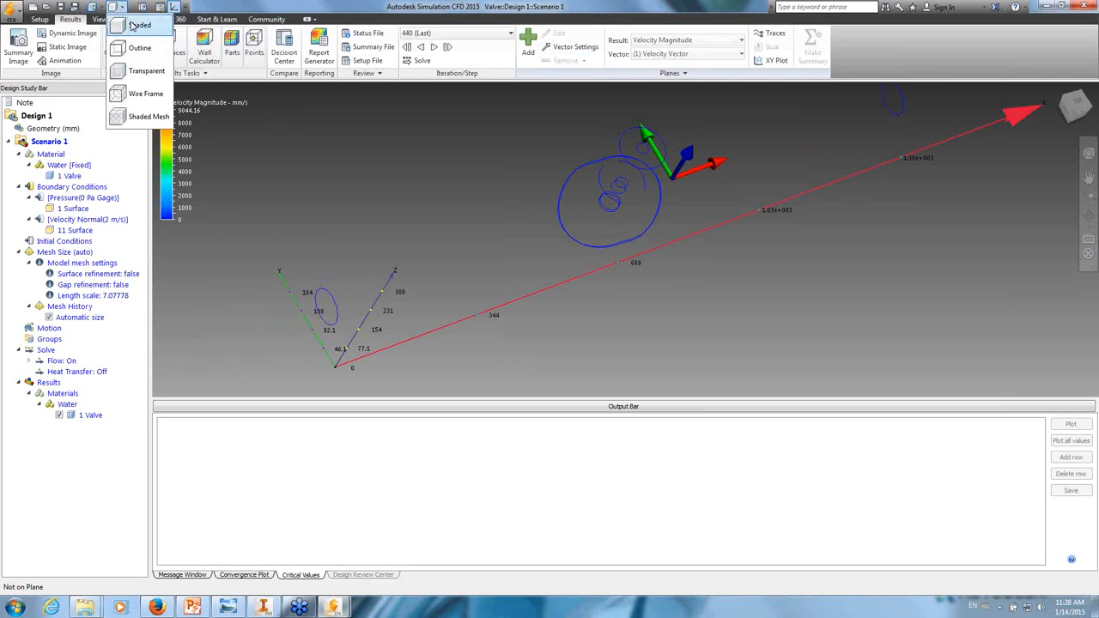
{"action": "left_click", "coordinate": [134, 25]}
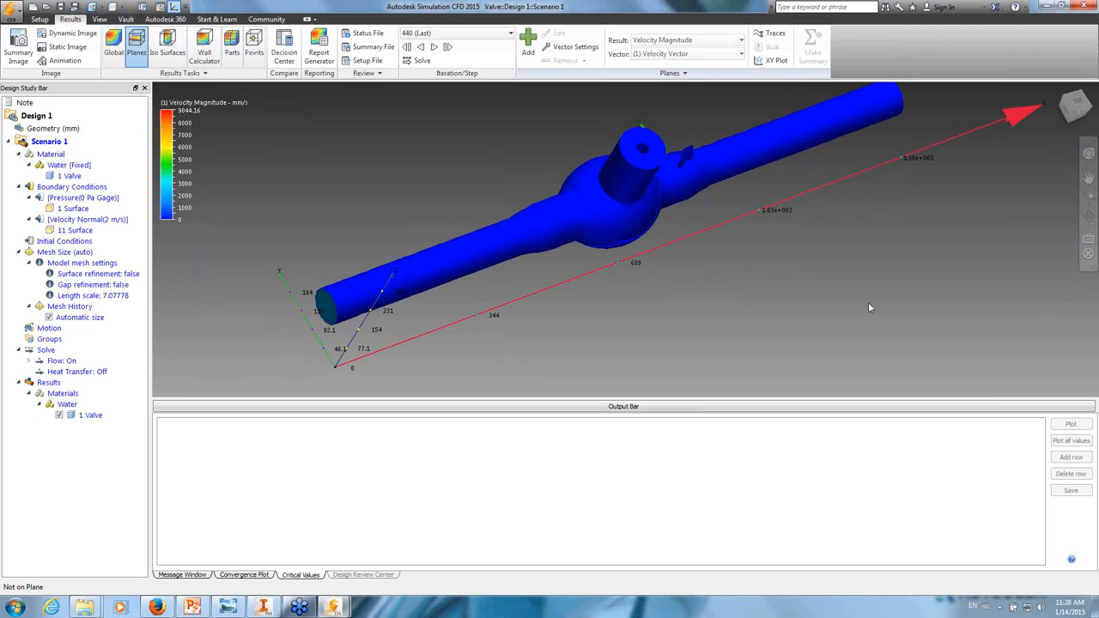
{"action": "mouse_move", "coordinate": [930, 306]}
{"action": "middle_mouse_down"}
{"action": "mouse_move", "coordinate": [885, 236]}
{"action": "mouse_move", "coordinate": [773, 217]}
{"action": "middle_mouse_up"}
{"action": "middle_click_drag", "start_coordinate": [815, 223], "coordinate": [846, 240], "text": "shift"}
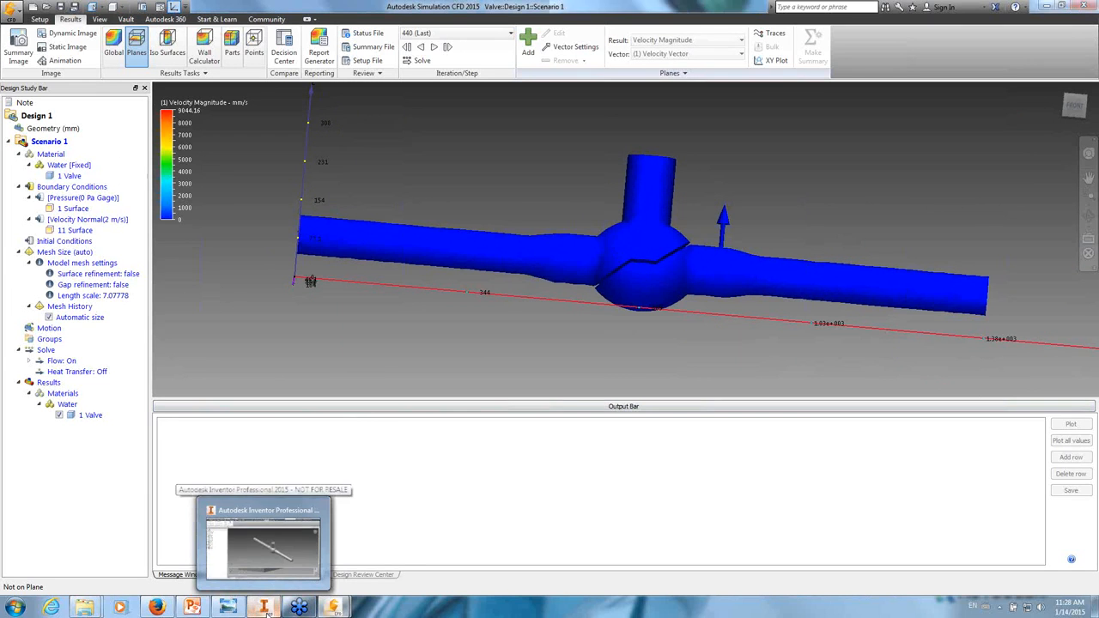
- Switch to Inventor, close Valve.ipt without saving changes, and bring Pipe_Y.ipt to the front
{"action": "left_click", "coordinate": [268, 613]}
{"action": "left_click", "coordinate": [1081, 89]}
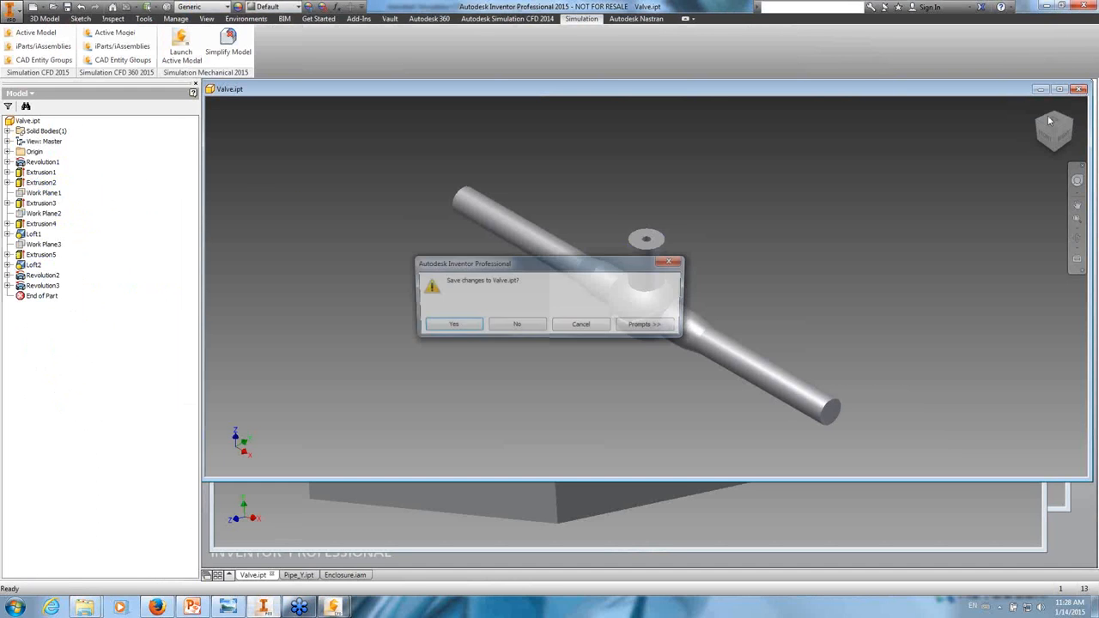
{"action": "left_click", "coordinate": [519, 324]}
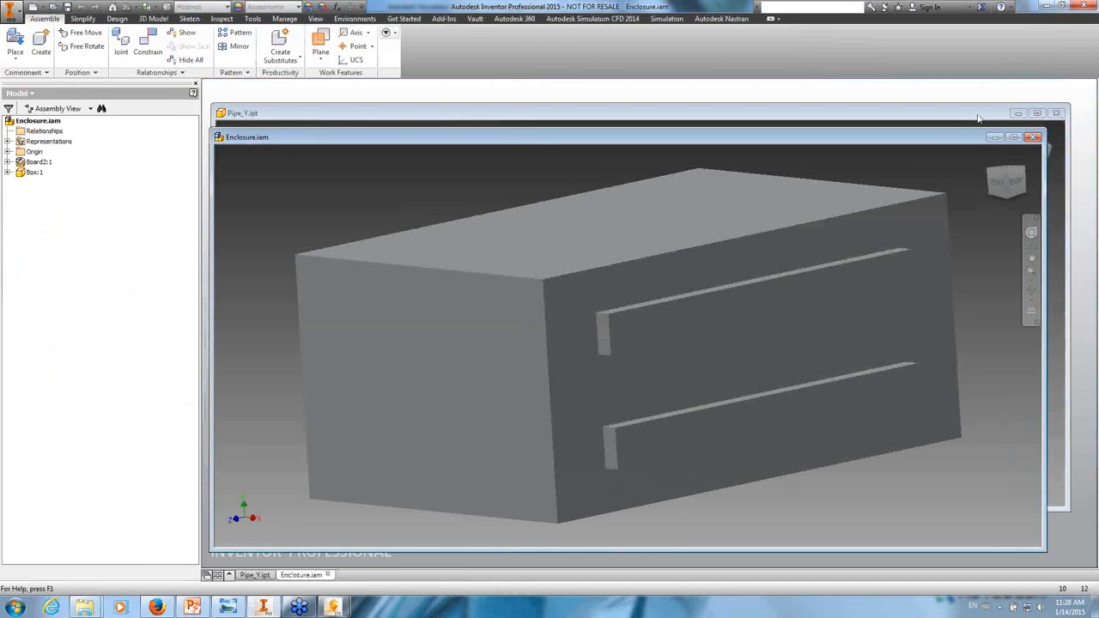
{"action": "left_click", "coordinate": [977, 115]}
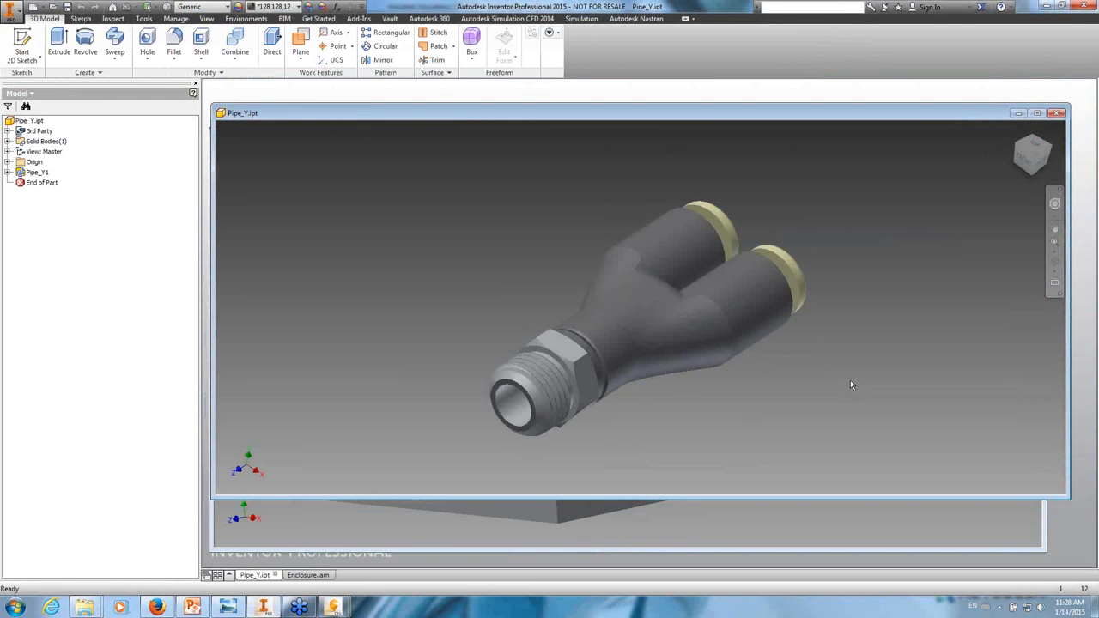
- Launch the Y pipe in Simulation CFD 2015 as new study Pipe_Y with Design 1 and Scenario 1, and dismiss the geometry tools
{"action": "middle_click_drag", "start_coordinate": [850, 380], "coordinate": [645, 355], "text": "shift"}
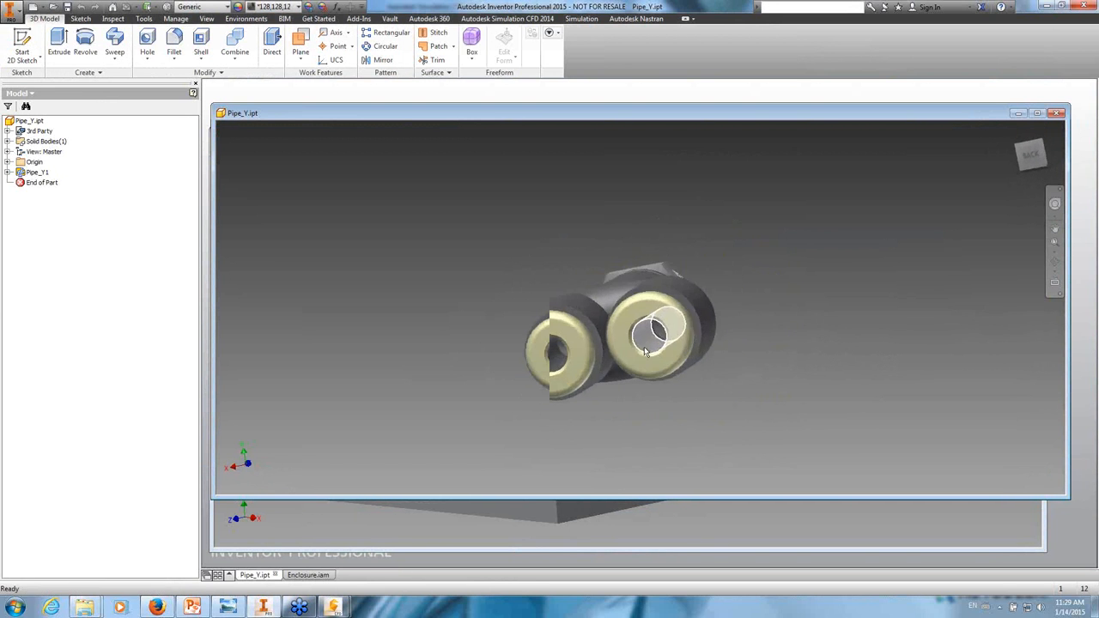
{"action": "scroll", "coordinate": [645, 352], "scroll_direction": "up", "scroll_amount": 5}
{"action": "scroll", "coordinate": [645, 352], "scroll_direction": "up", "scroll_amount": 4}
{"action": "scroll", "coordinate": [646, 350], "scroll_direction": "down", "scroll_amount": 8}
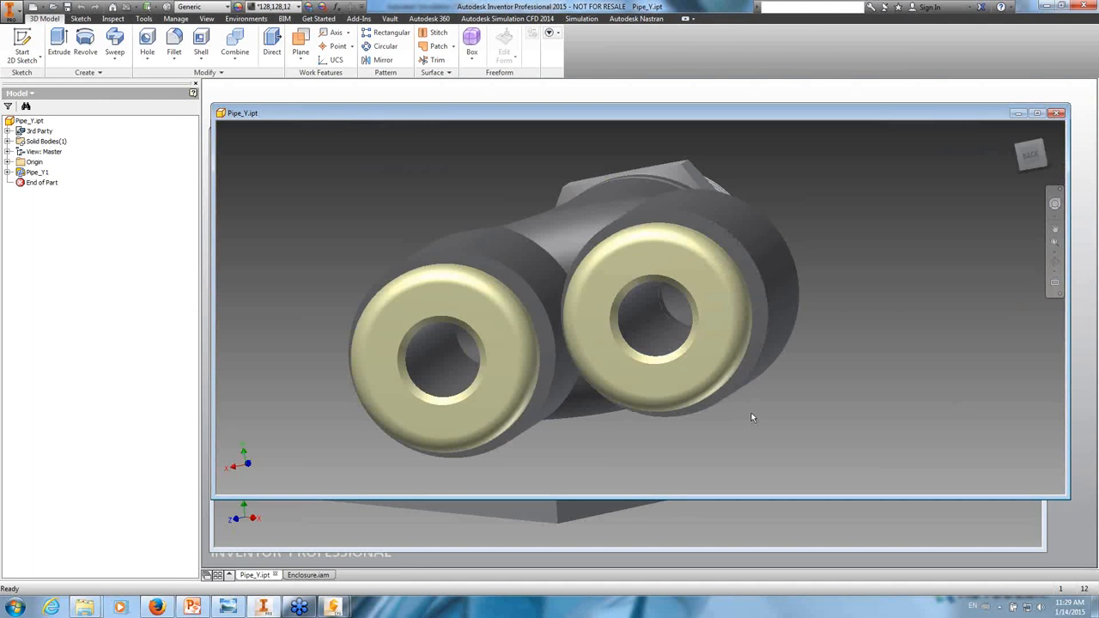
{"action": "mouse_move", "coordinate": [756, 419]}
{"action": "middle_mouse_down", "text": "shift"}
{"action": "mouse_move", "coordinate": [779, 404]}
{"action": "mouse_move", "coordinate": [760, 397]}
{"action": "middle_mouse_up", "text": "shift"}
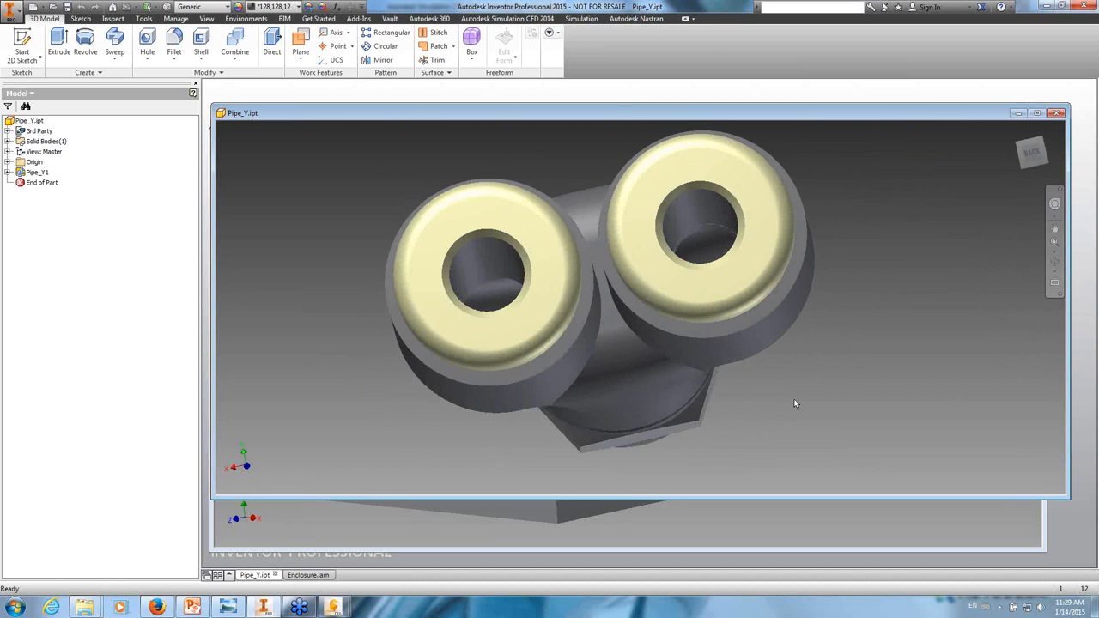
{"action": "left_click", "coordinate": [581, 18]}
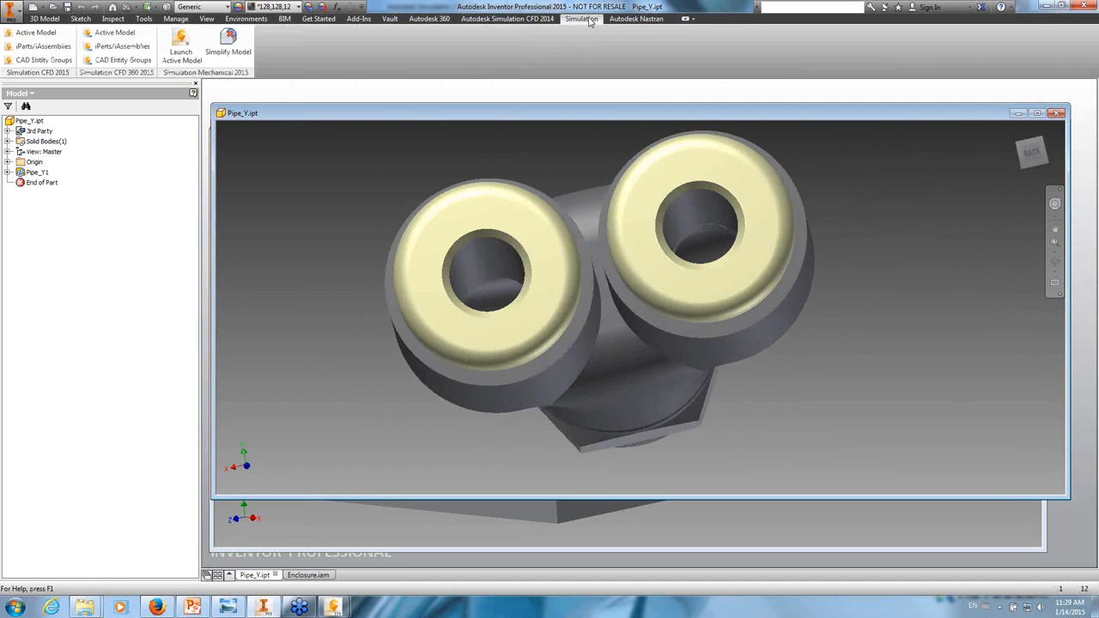
{"action": "left_click", "coordinate": [49, 36]}
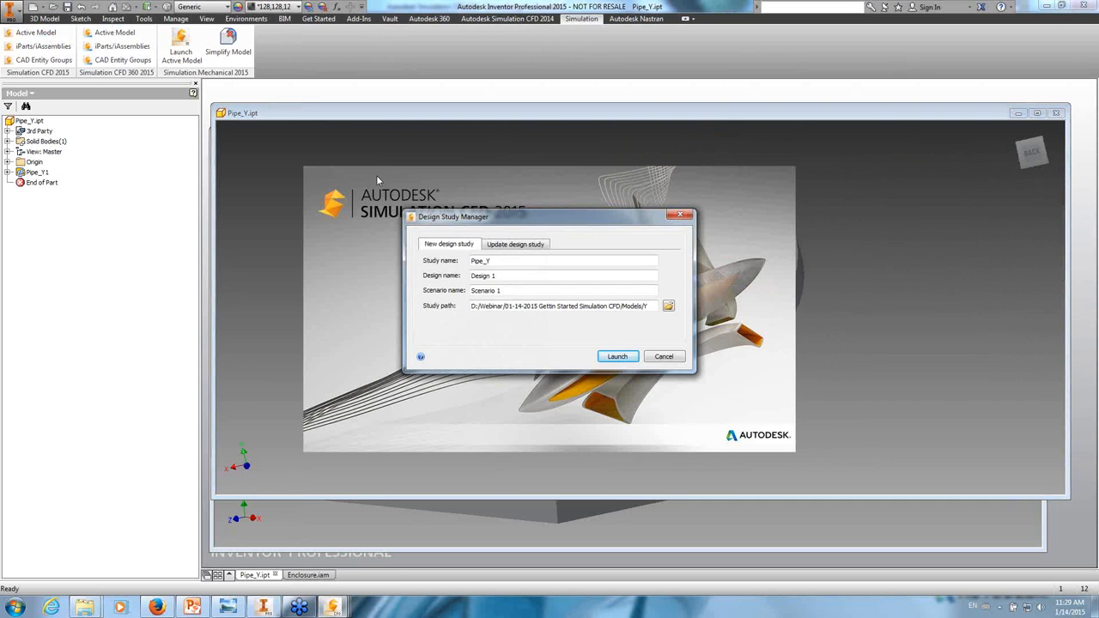
{"action": "left_click", "coordinate": [617, 357]}
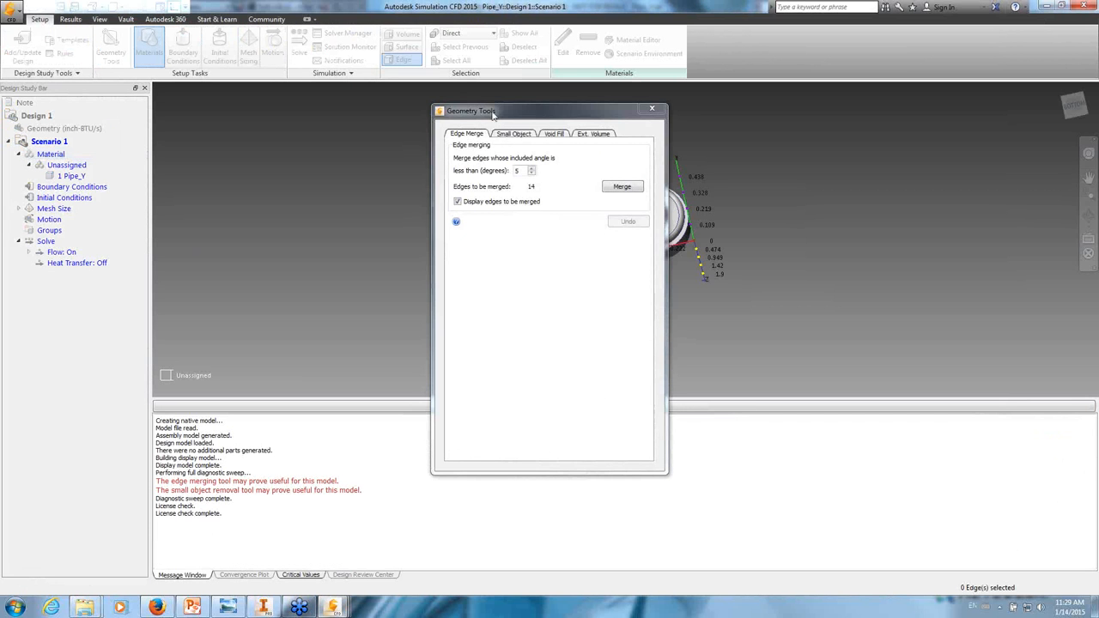
{"action": "left_click", "coordinate": [654, 112]}
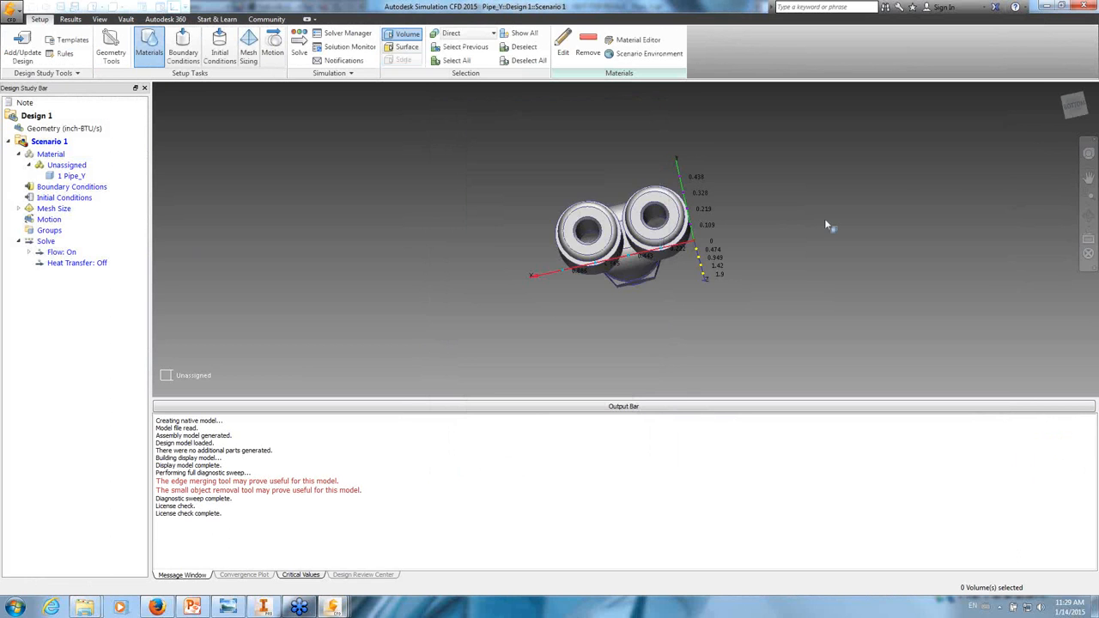
- Using Void Fill in the geometry tools, build a capping surface from the inner circular edge of the first branch opening
{"action": "mouse_move", "coordinate": [760, 255]}
{"action": "middle_mouse_down", "text": "shift"}
{"action": "mouse_move", "coordinate": [534, 322]}
{"action": "mouse_move", "coordinate": [497, 347]}
{"action": "middle_mouse_up", "text": "shift"}
{"action": "scroll", "coordinate": [669, 238], "scroll_direction": "up", "scroll_amount": 4}
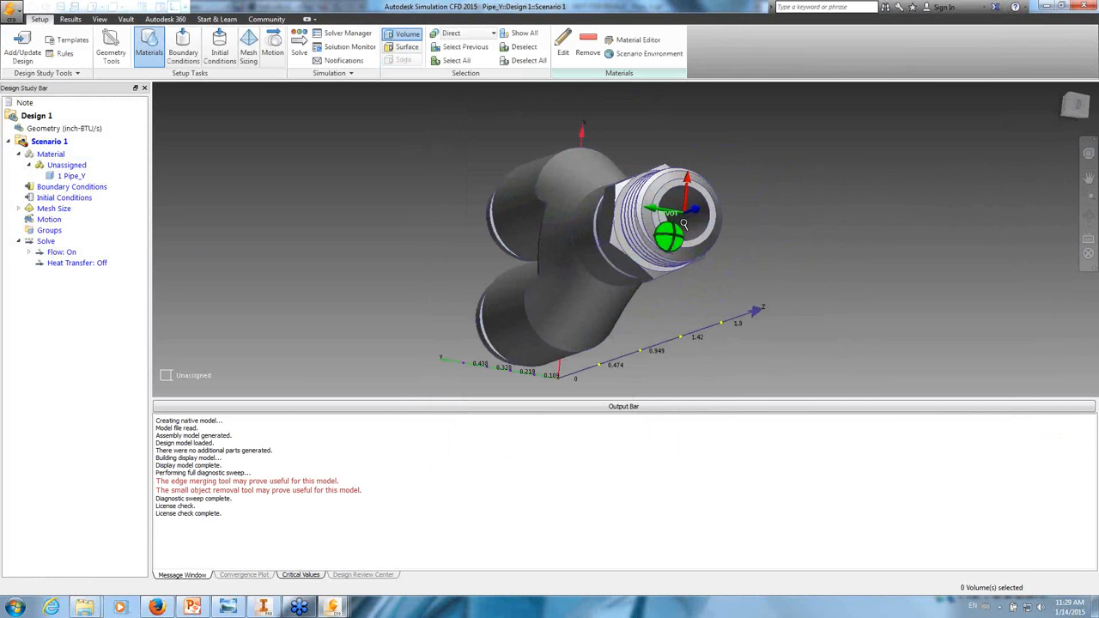
{"action": "middle_click_drag", "start_coordinate": [412, 263], "coordinate": [679, 140], "text": "shift"}
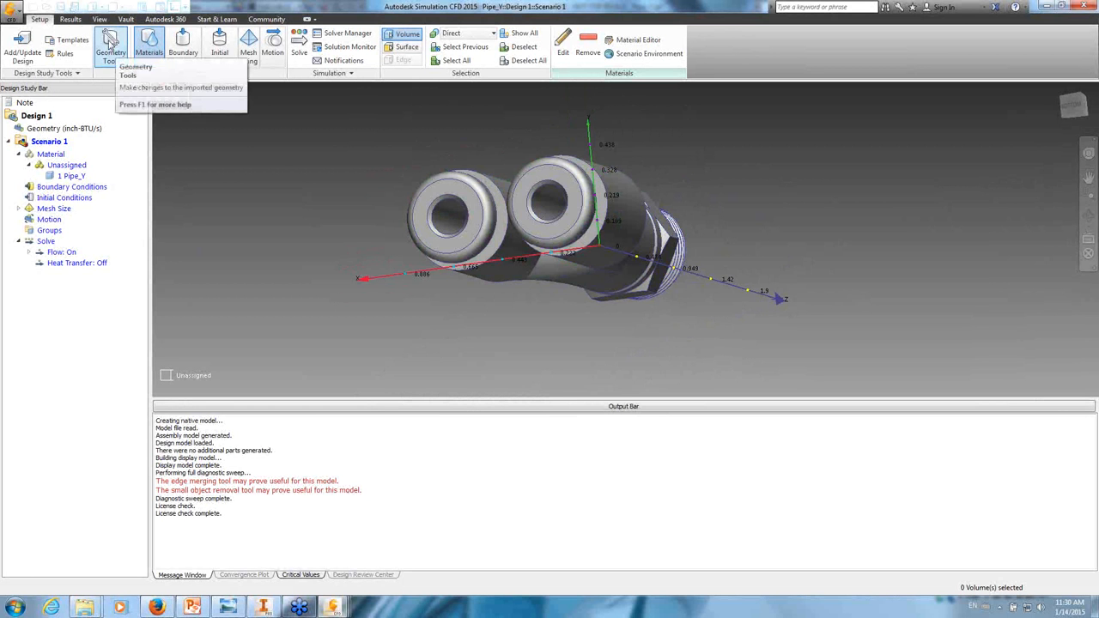
{"action": "left_click", "coordinate": [109, 47]}
{"action": "left_click_drag", "start_coordinate": [518, 113], "coordinate": [115, 136]}
{"action": "scroll", "coordinate": [405, 214], "scroll_direction": "up", "scroll_amount": 3}
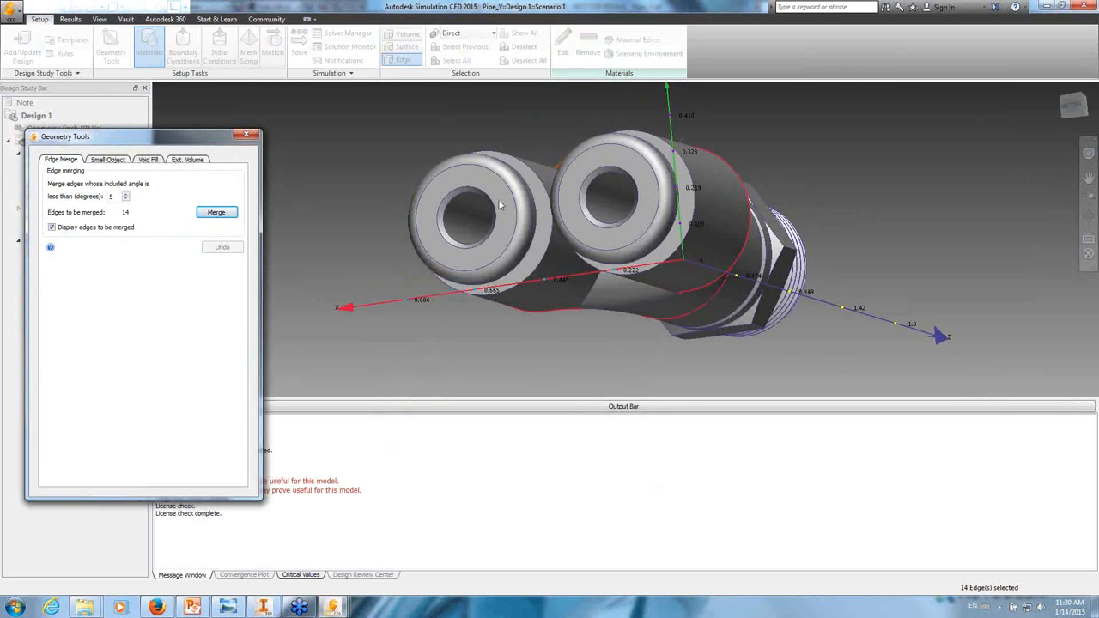
{"action": "scroll", "coordinate": [498, 197], "scroll_direction": "up", "scroll_amount": 5}
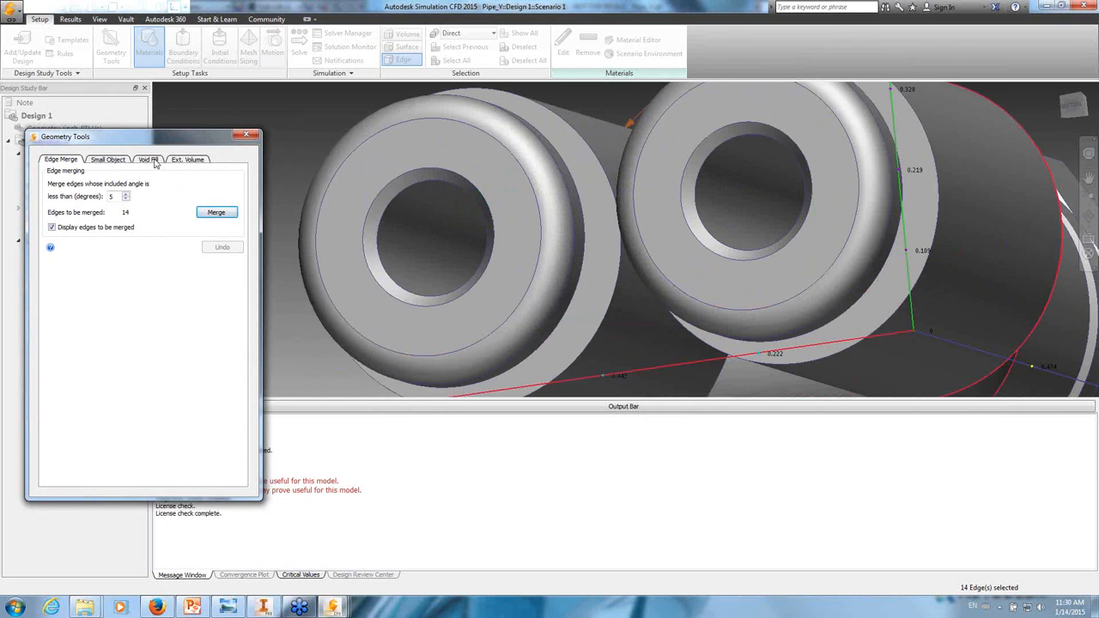
{"action": "left_click", "coordinate": [150, 161]}
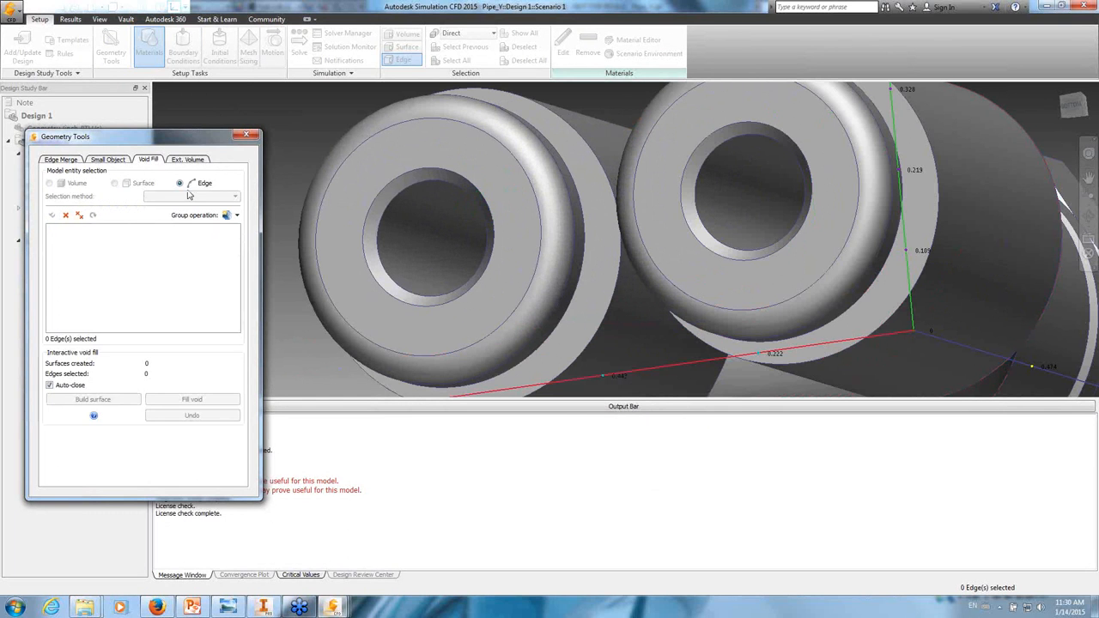
{"action": "left_click", "coordinate": [402, 197]}
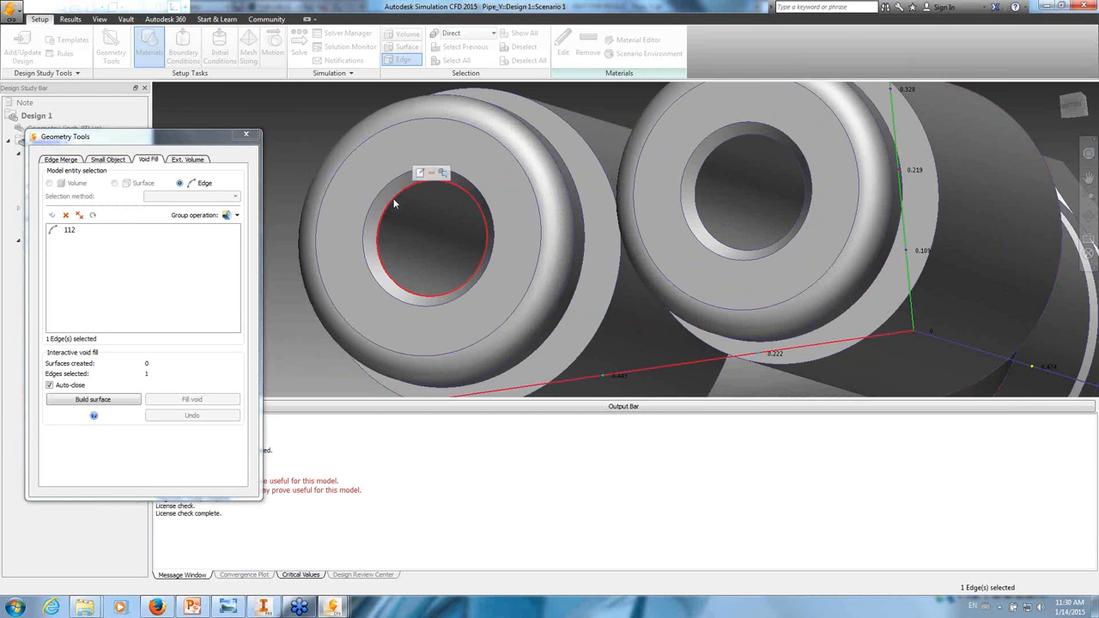
{"action": "left_click", "coordinate": [119, 400]}
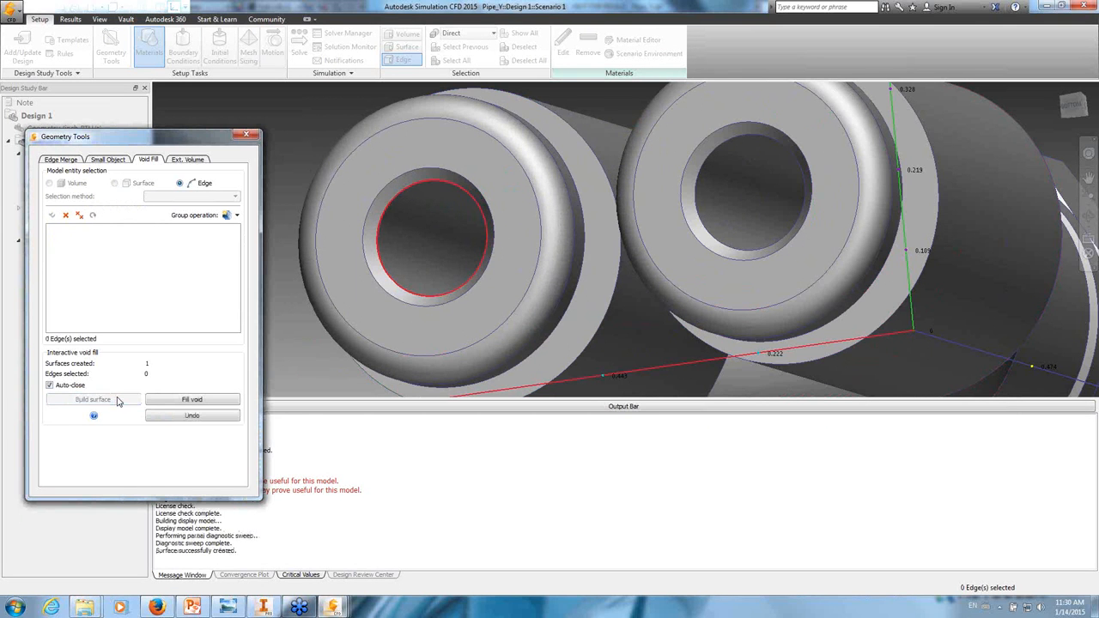
- Build a capping surface from the inner circular edge of the second branch opening
{"action": "scroll", "coordinate": [632, 219], "scroll_direction": "up", "scroll_amount": 6}
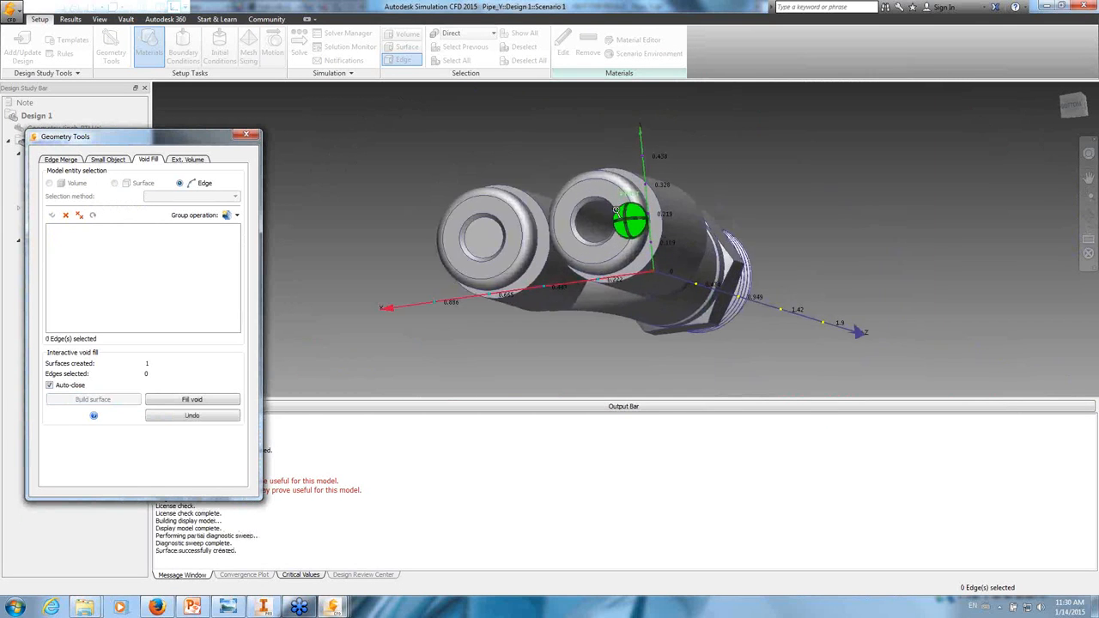
{"action": "left_click", "coordinate": [555, 183]}
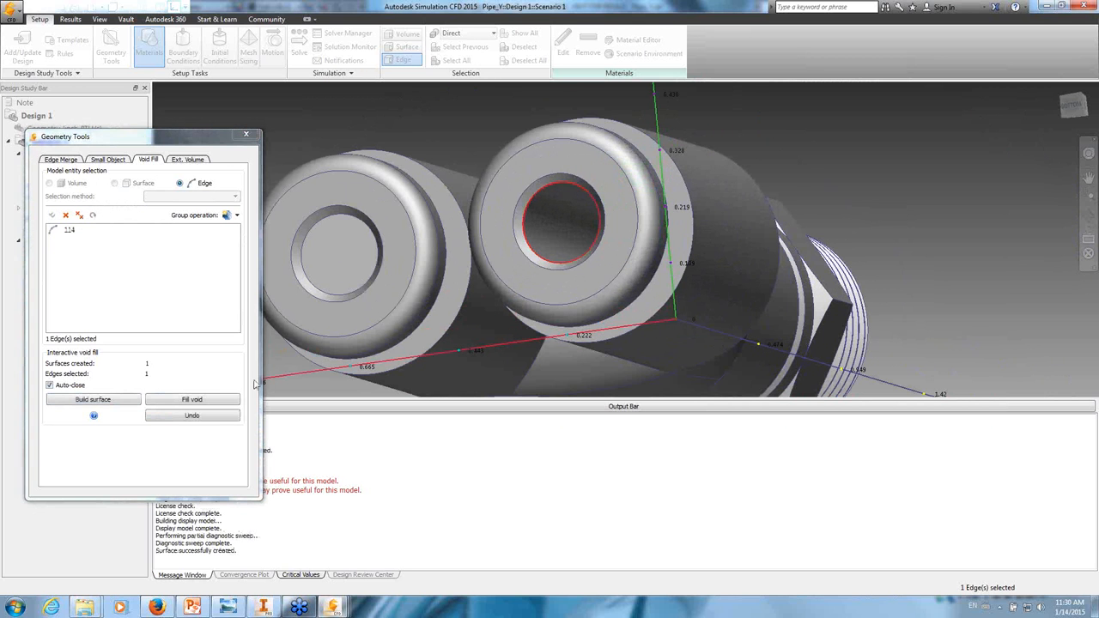
{"action": "left_click", "coordinate": [109, 400]}
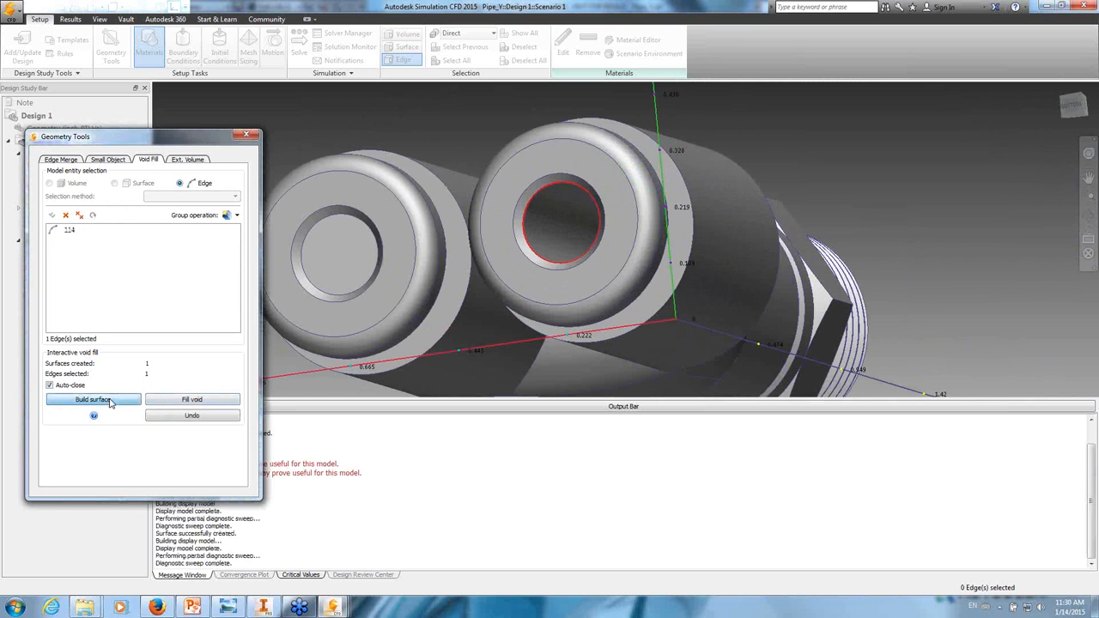
- Build a capping surface from the inner circular edge of the threaded end, and fill the void to create the internal volume
{"action": "mouse_move", "coordinate": [802, 235]}
{"action": "middle_mouse_down", "text": "shift"}
{"action": "mouse_move", "coordinate": [588, 247]}
{"action": "mouse_move", "coordinate": [448, 240]}
{"action": "middle_mouse_up", "text": "shift"}
{"action": "scroll", "coordinate": [713, 206], "scroll_direction": "up", "scroll_amount": 6}
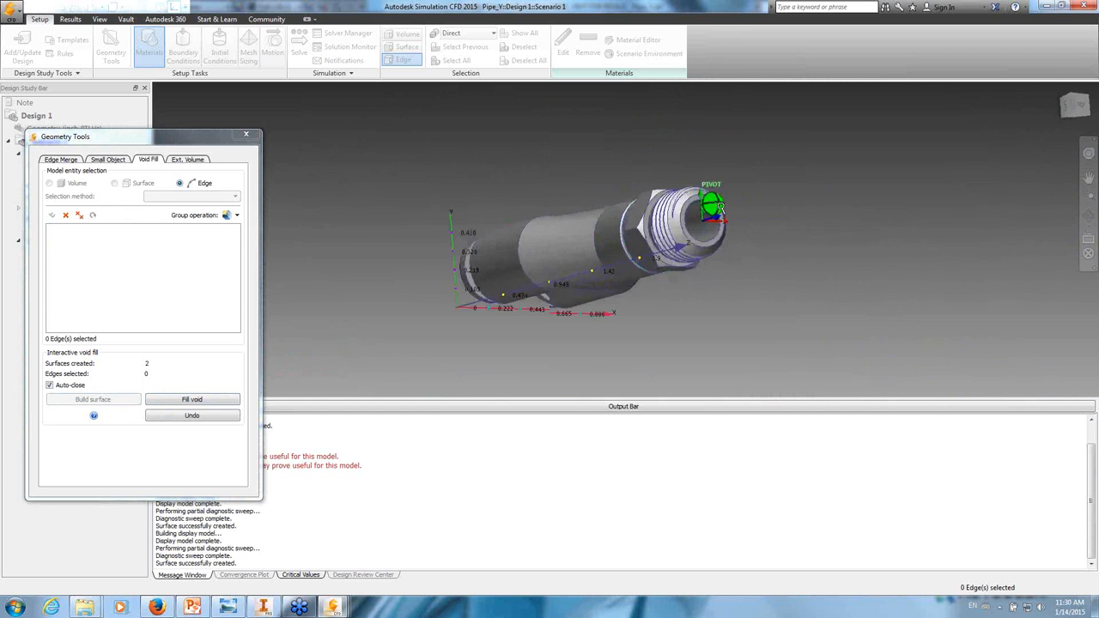
{"action": "scroll", "coordinate": [719, 206], "scroll_direction": "up", "scroll_amount": 4}
{"action": "left_click", "coordinate": [635, 200]}
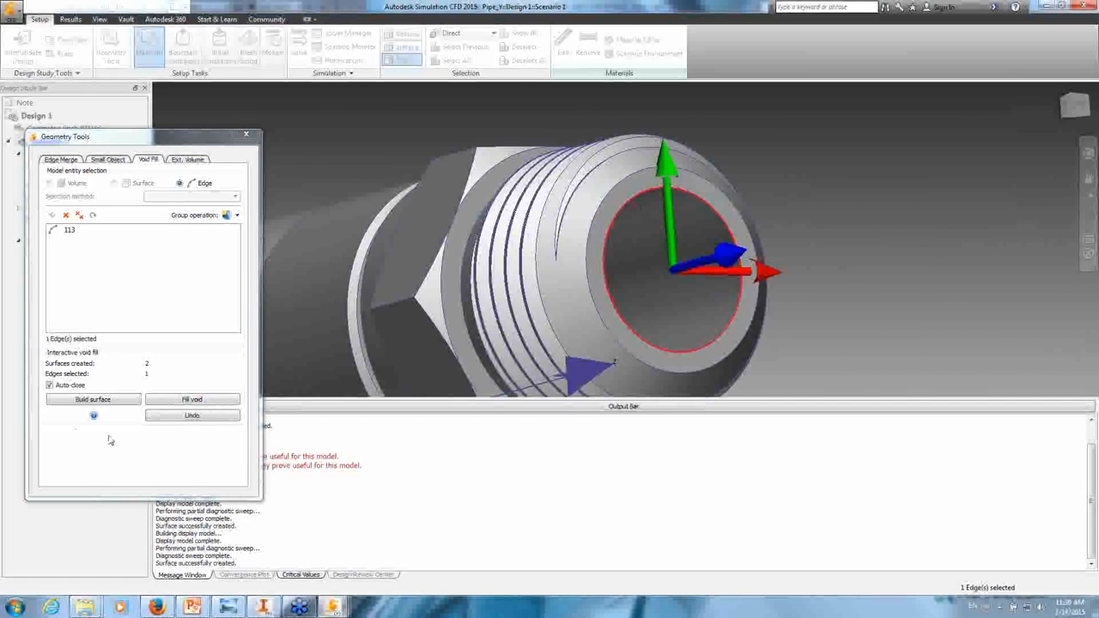
{"action": "left_click", "coordinate": [86, 402]}
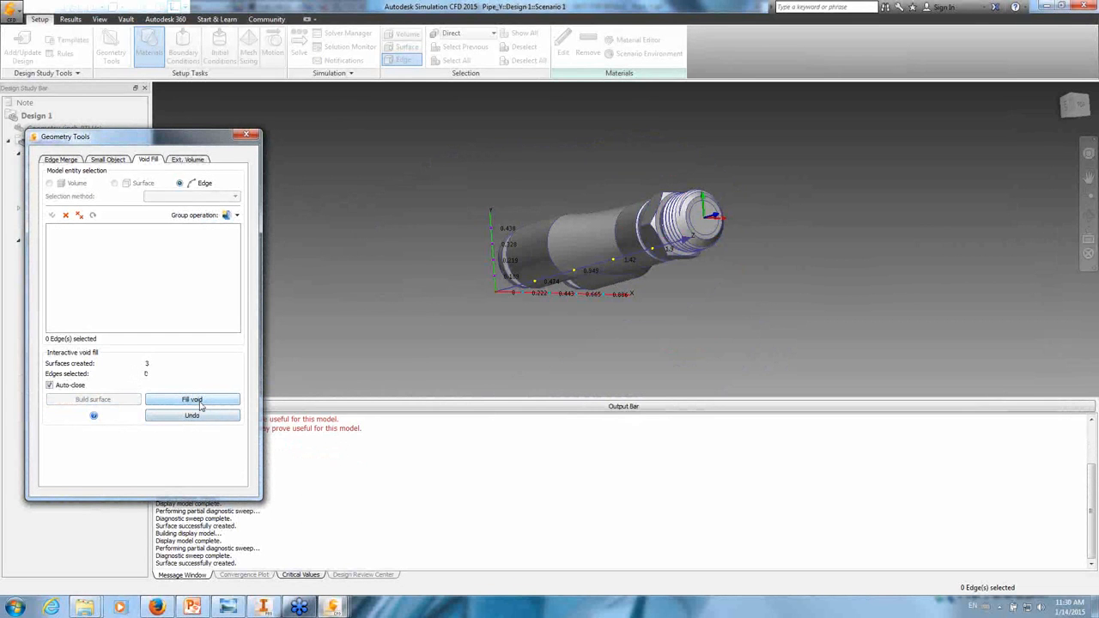
{"action": "left_click_drag", "start_coordinate": [192, 139], "coordinate": [347, 140]}
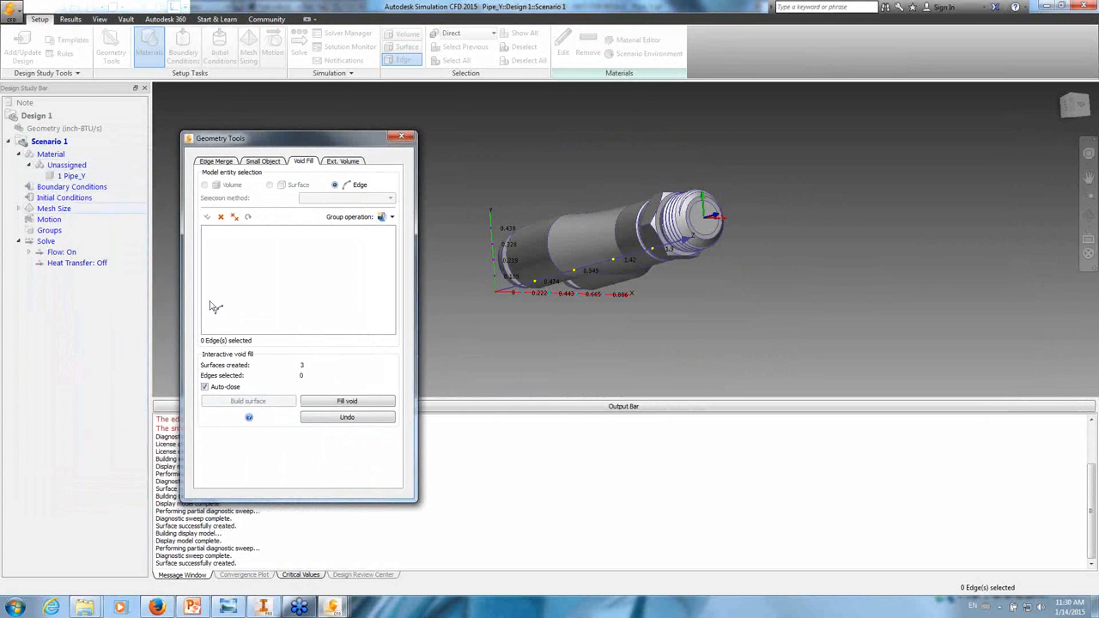
{"action": "left_click", "coordinate": [357, 404]}
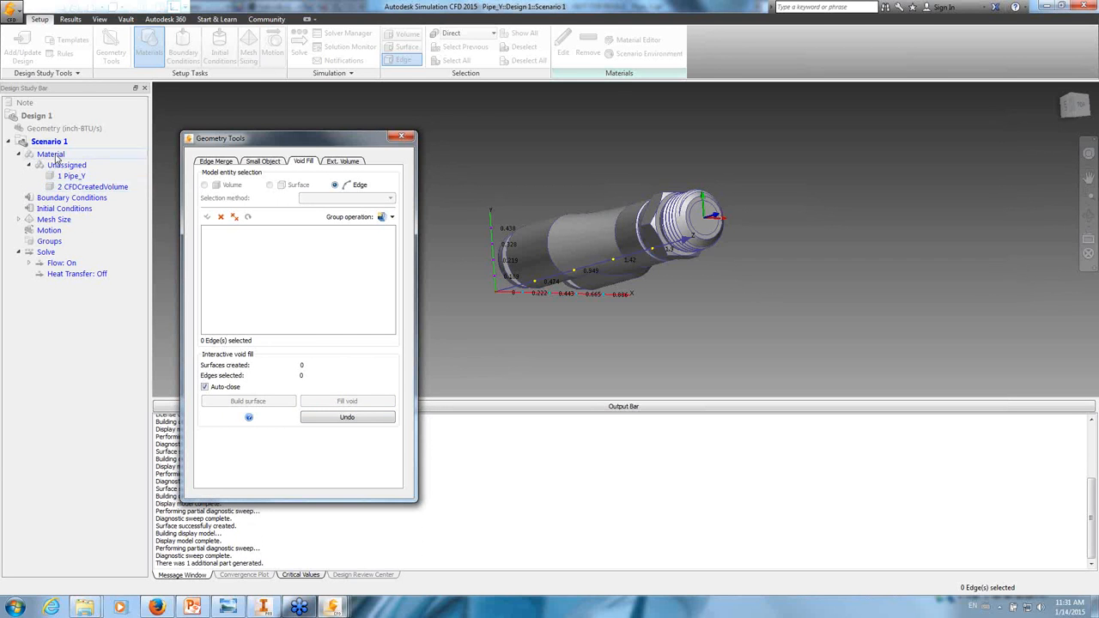
- Consult the Void Fill help page in the browser, return to Simulation CFD, and close the geometry tools
{"action": "left_click", "coordinate": [249, 418]}
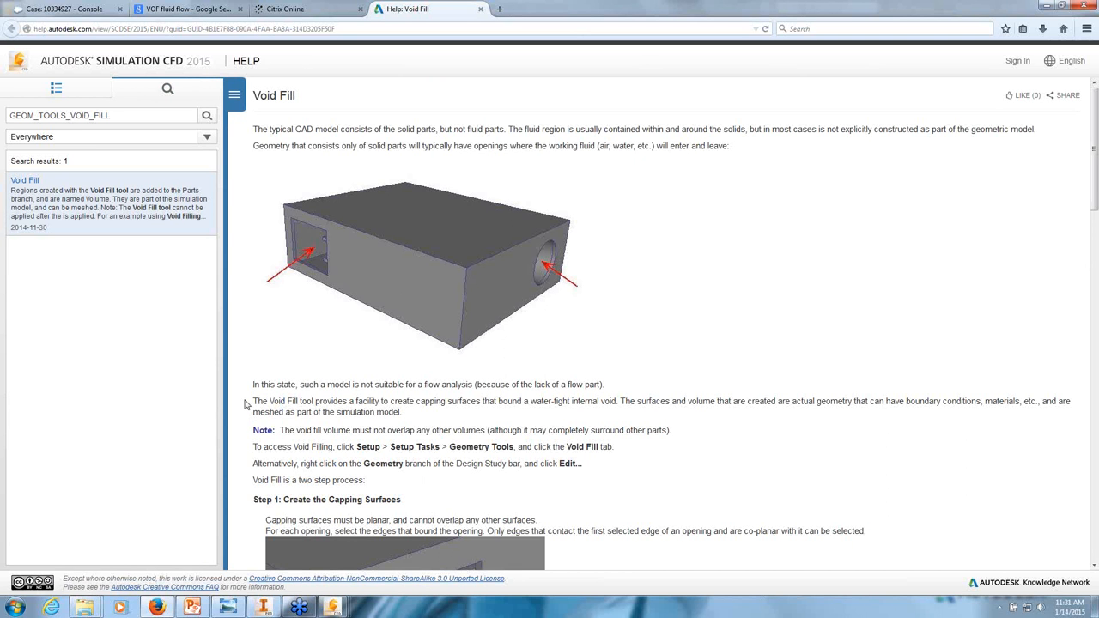
{"action": "left_click", "coordinate": [1050, 6]}
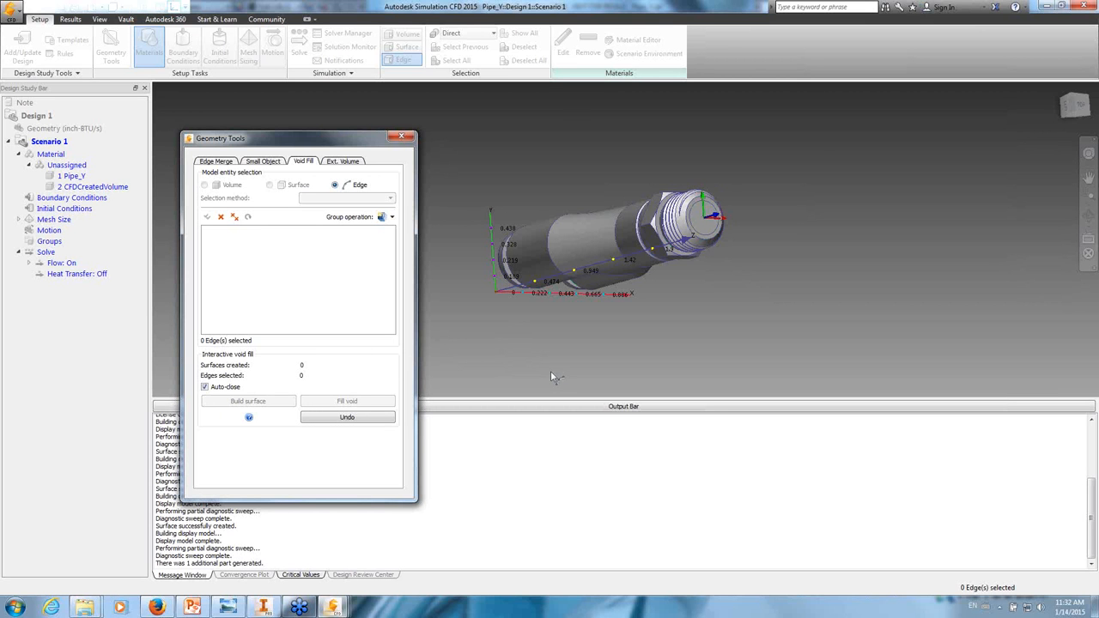
{"action": "left_click", "coordinate": [401, 136]}
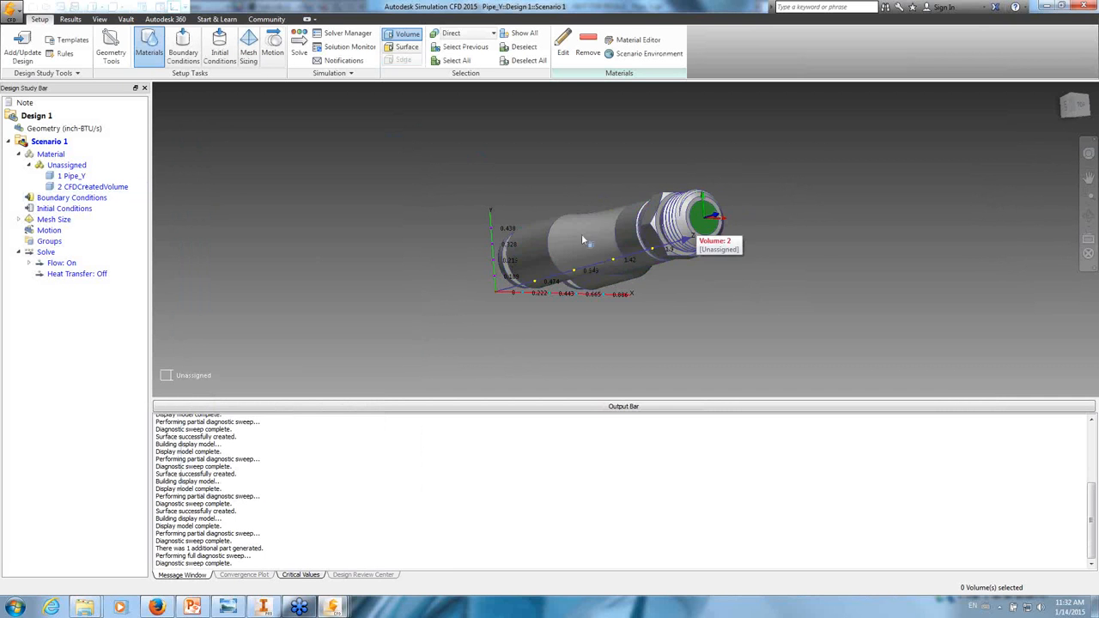
- Assign the solid material Aluminum to the Pipe_Y part
{"action": "left_click", "coordinate": [75, 177]}
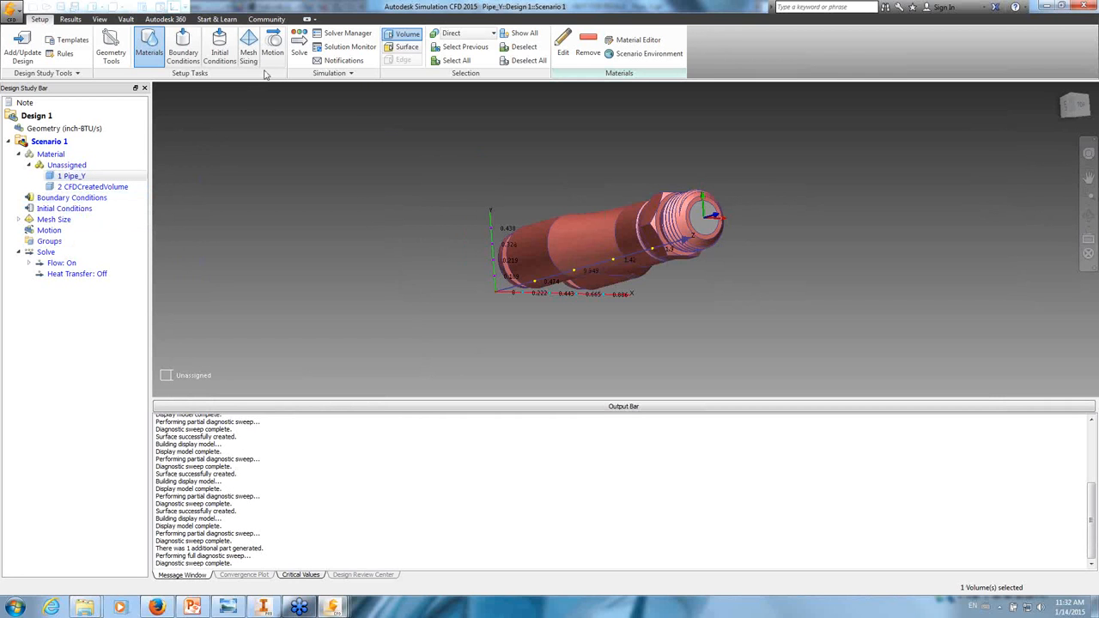
{"action": "left_click", "coordinate": [563, 49]}
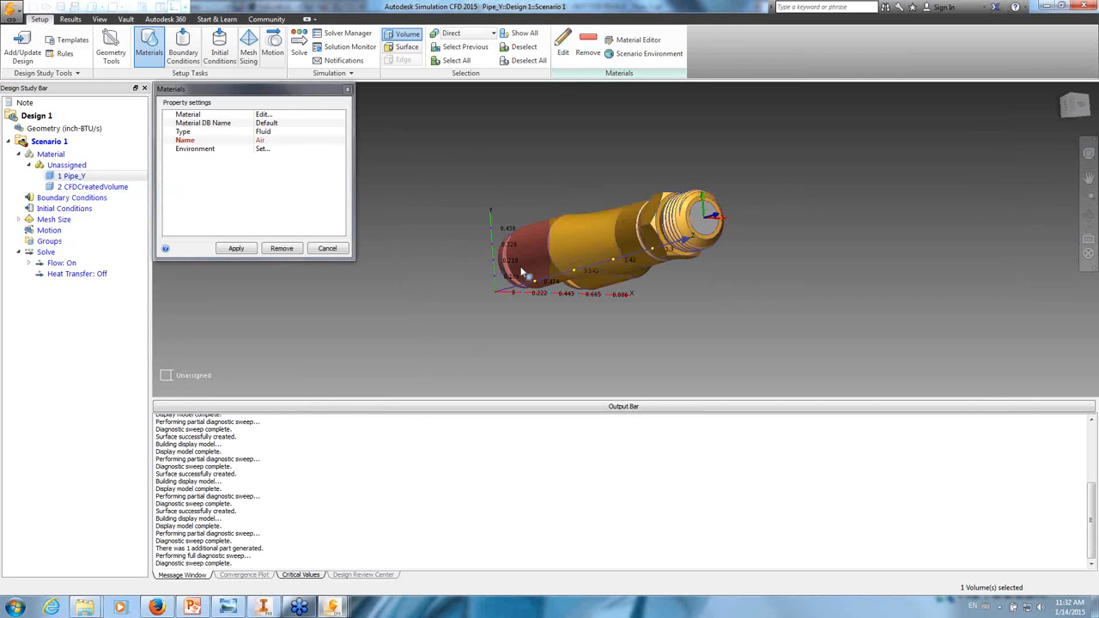
{"action": "left_click", "coordinate": [276, 134]}
{"action": "left_click", "coordinate": [276, 150]}
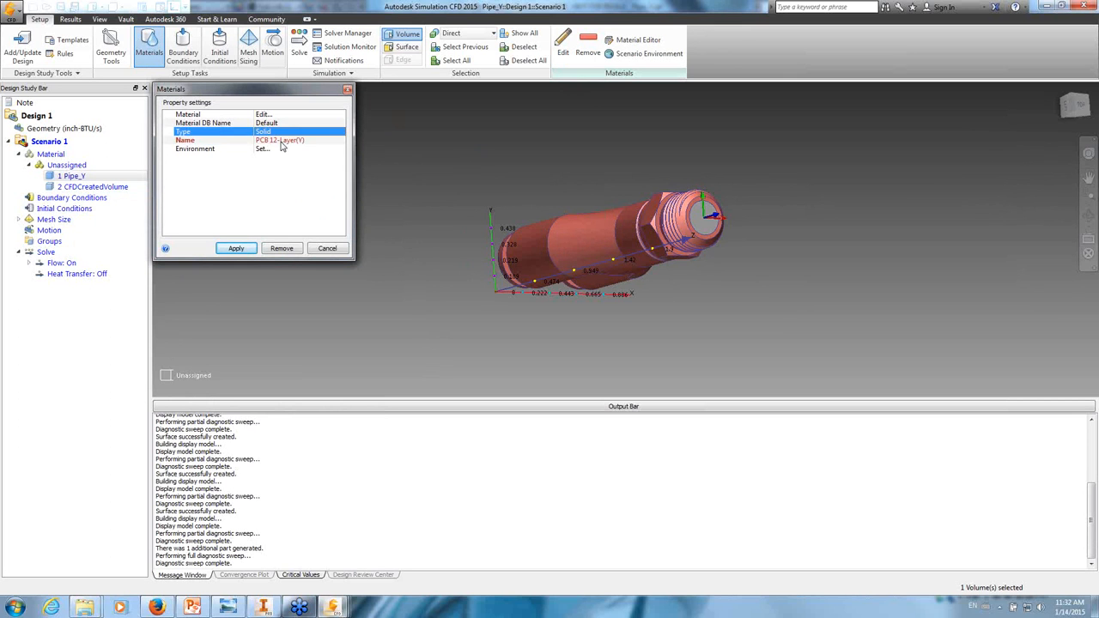
{"action": "left_click", "coordinate": [283, 140]}
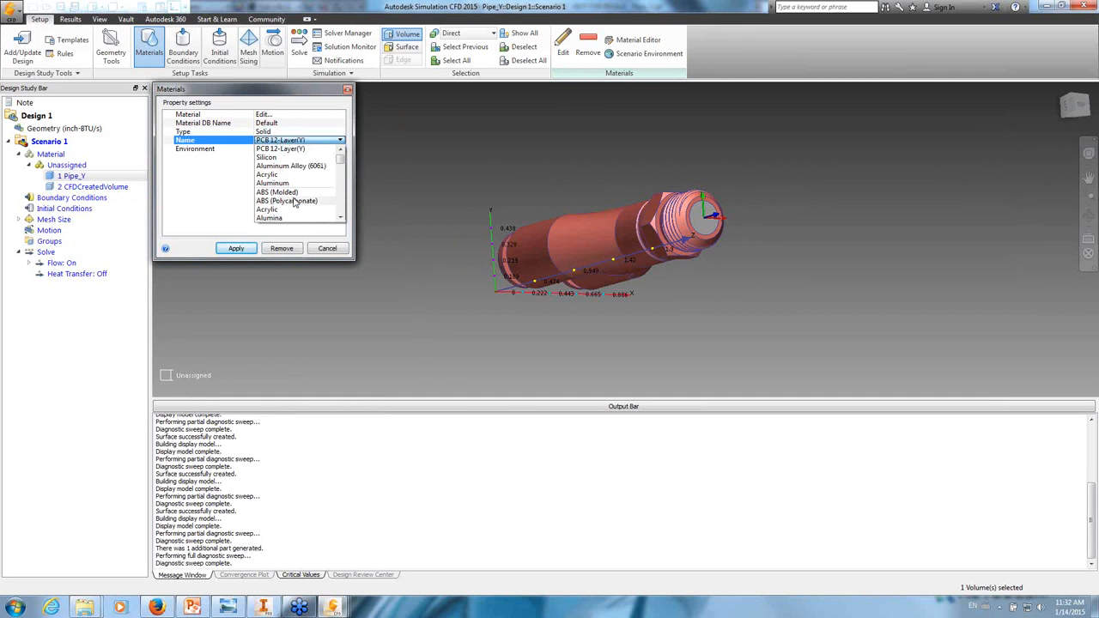
{"action": "scroll", "coordinate": [289, 202], "scroll_direction": "down", "scroll_amount": 2}
{"action": "left_click", "coordinate": [290, 184]}
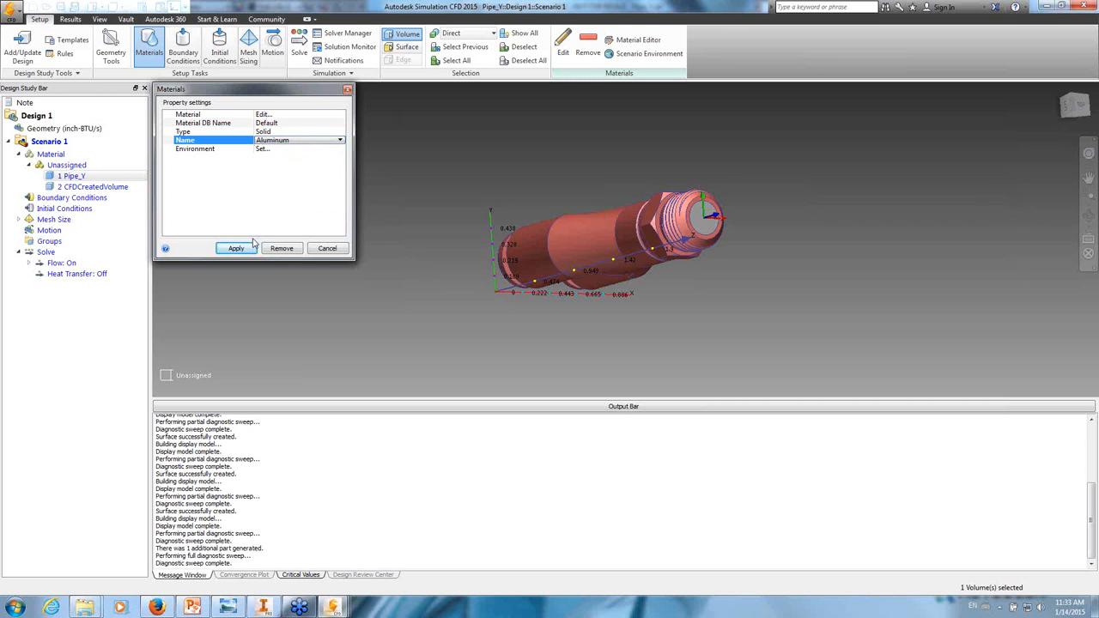
{"action": "left_click", "coordinate": [238, 249]}
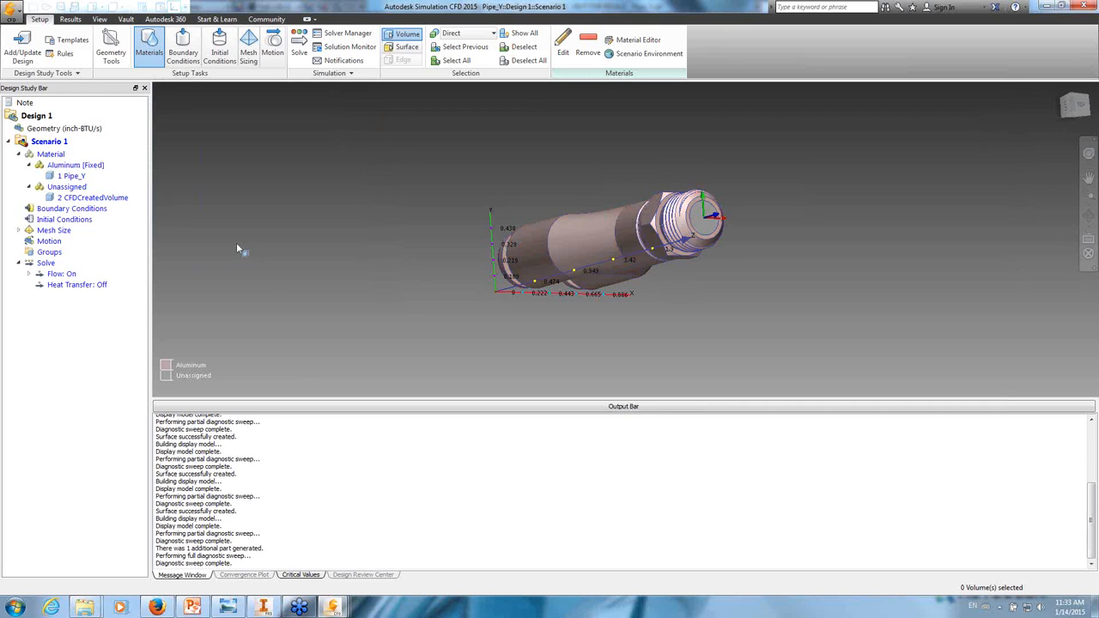
- Assign the fluid material Water to CFDCreatedVolume, the internal volume of the pipe
{"action": "left_click", "coordinate": [94, 198]}
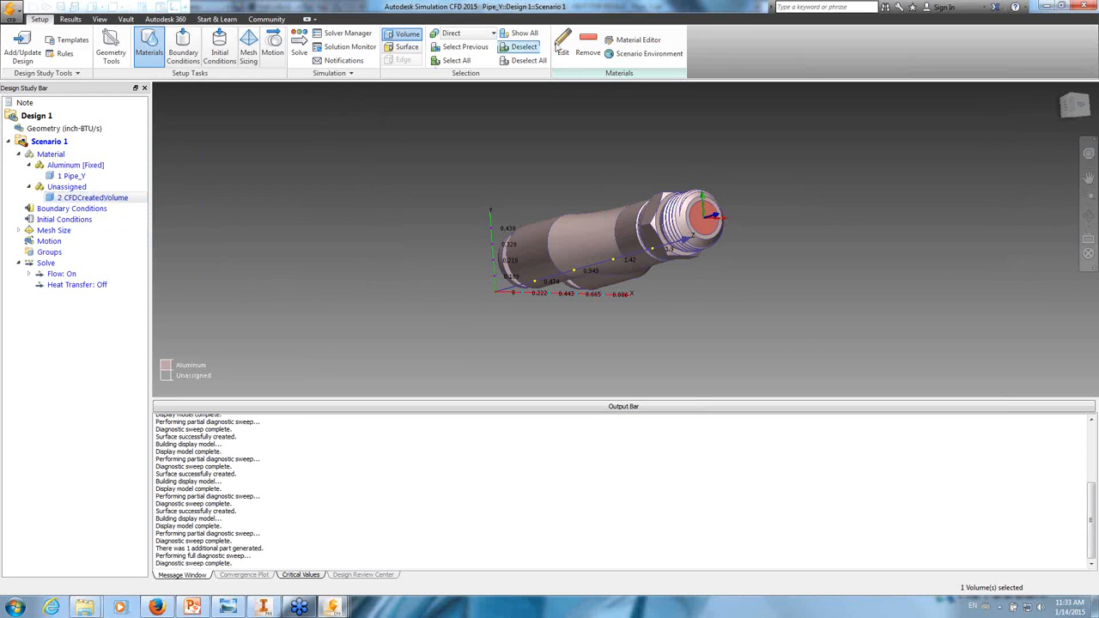
{"action": "left_click", "coordinate": [718, 204]}
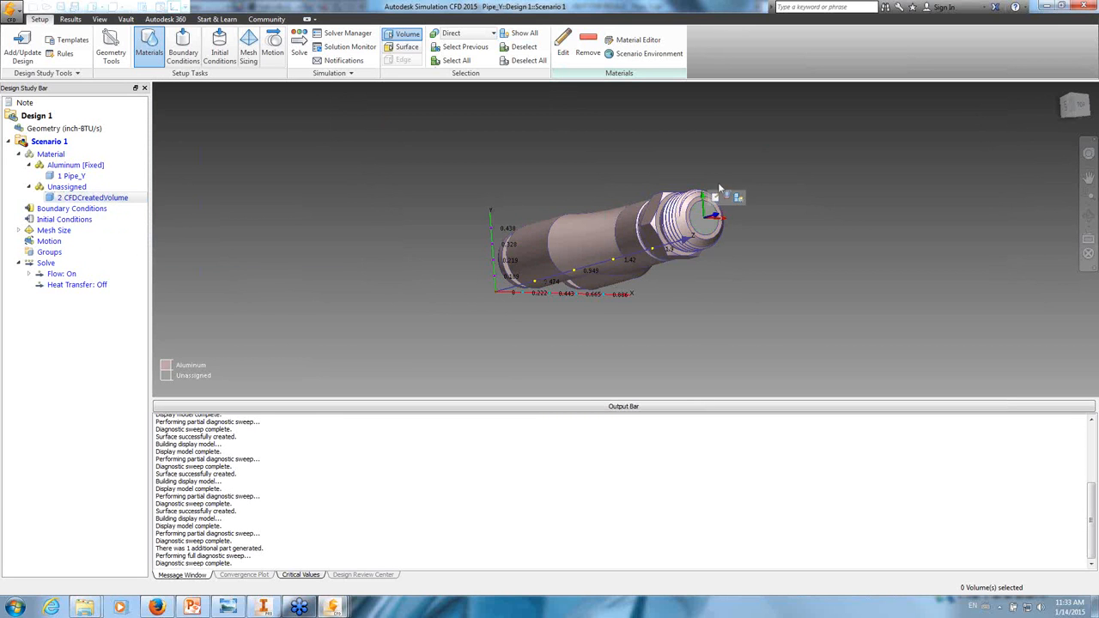
{"action": "left_click", "coordinate": [708, 213]}
{"action": "left_click", "coordinate": [563, 43]}
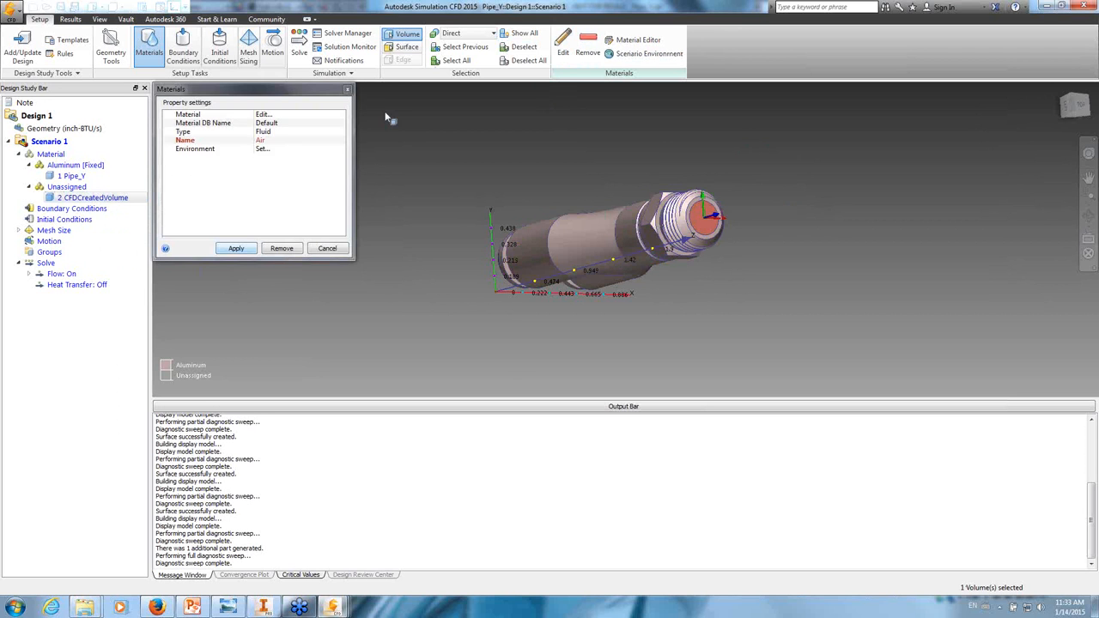
{"action": "left_click", "coordinate": [275, 141]}
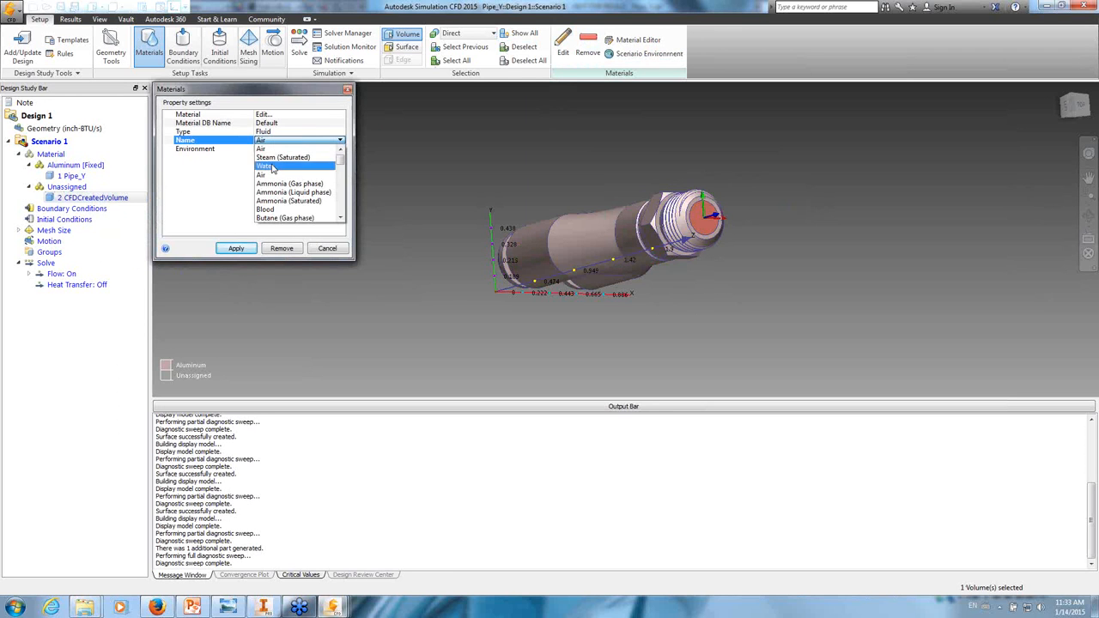
{"action": "left_click", "coordinate": [284, 165]}
{"action": "left_click", "coordinate": [236, 248]}
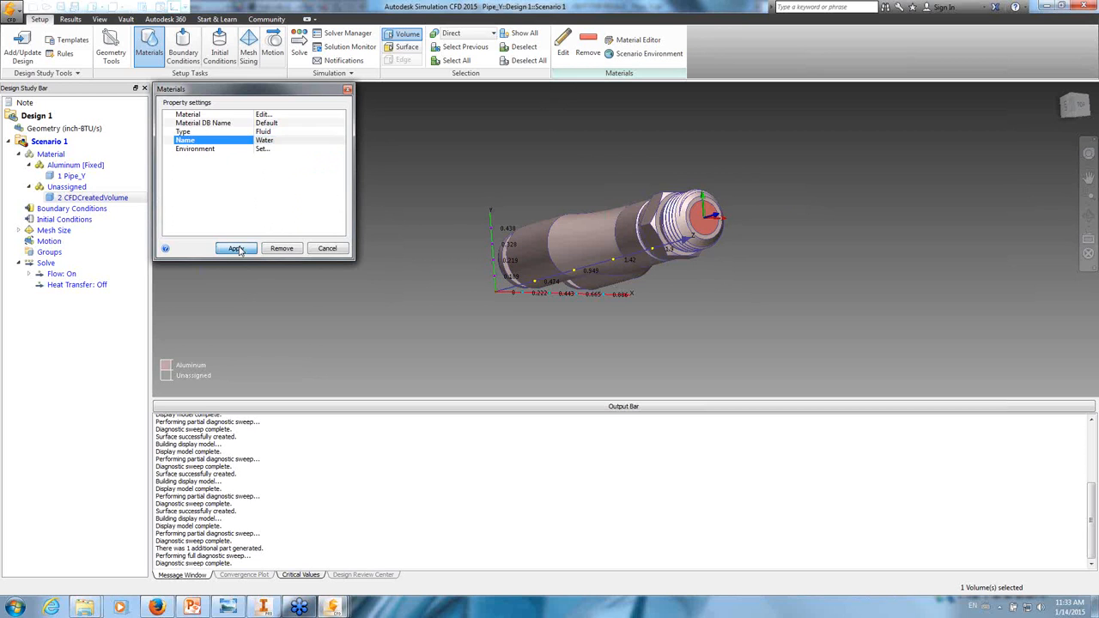
- Suppress the Pipe_Y part so that only the water volume takes part in the study
{"action": "left_click", "coordinate": [76, 176]}
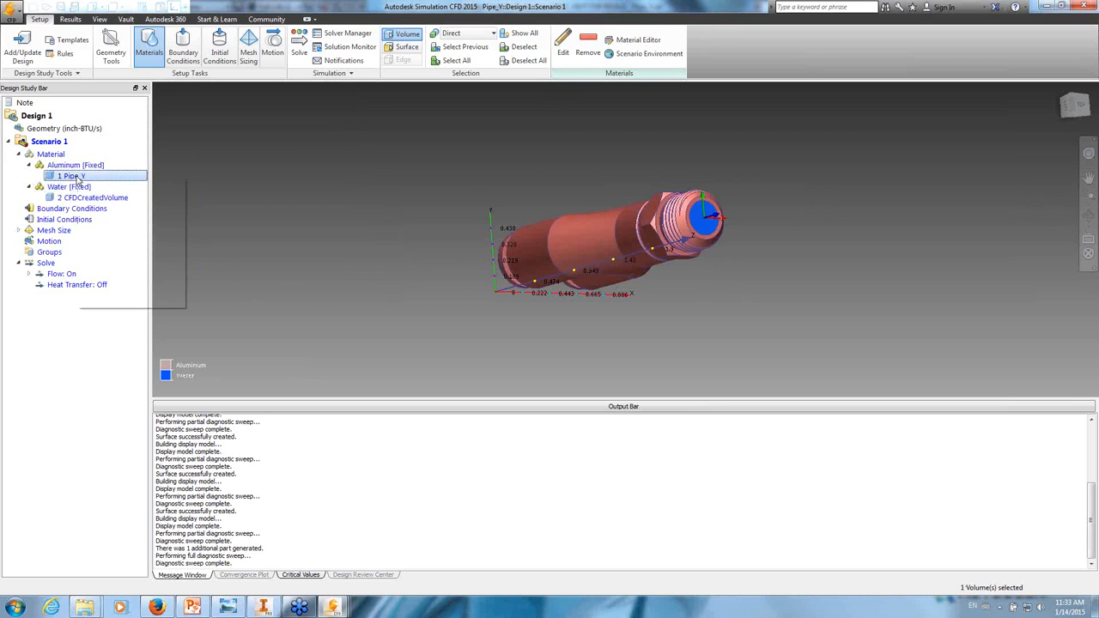
{"action": "right_click", "coordinate": [77, 177]}
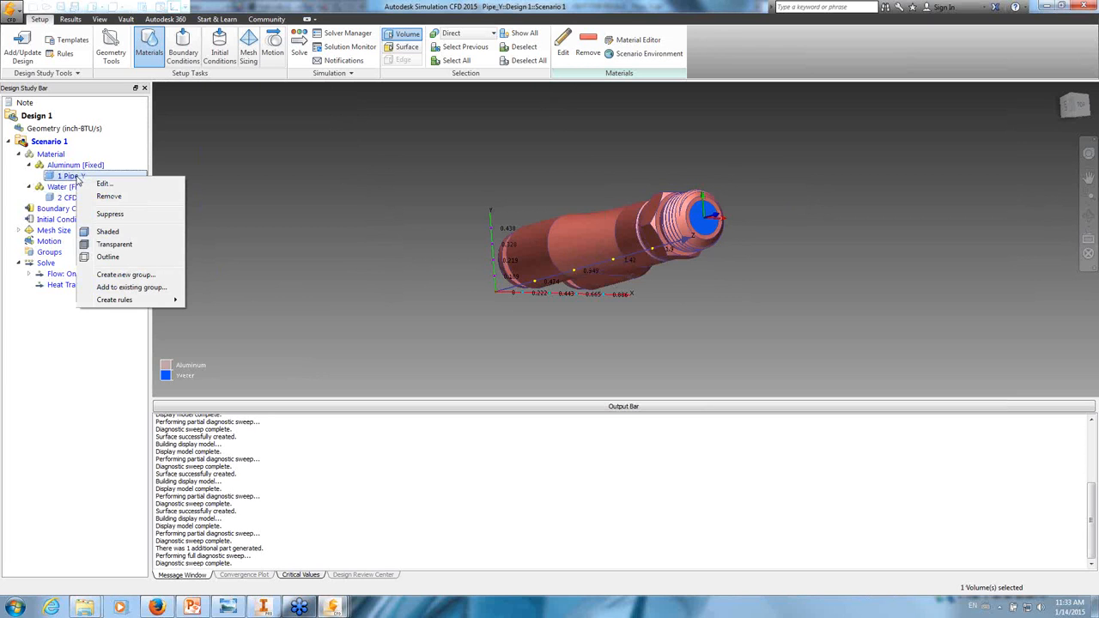
{"action": "left_click", "coordinate": [146, 215]}
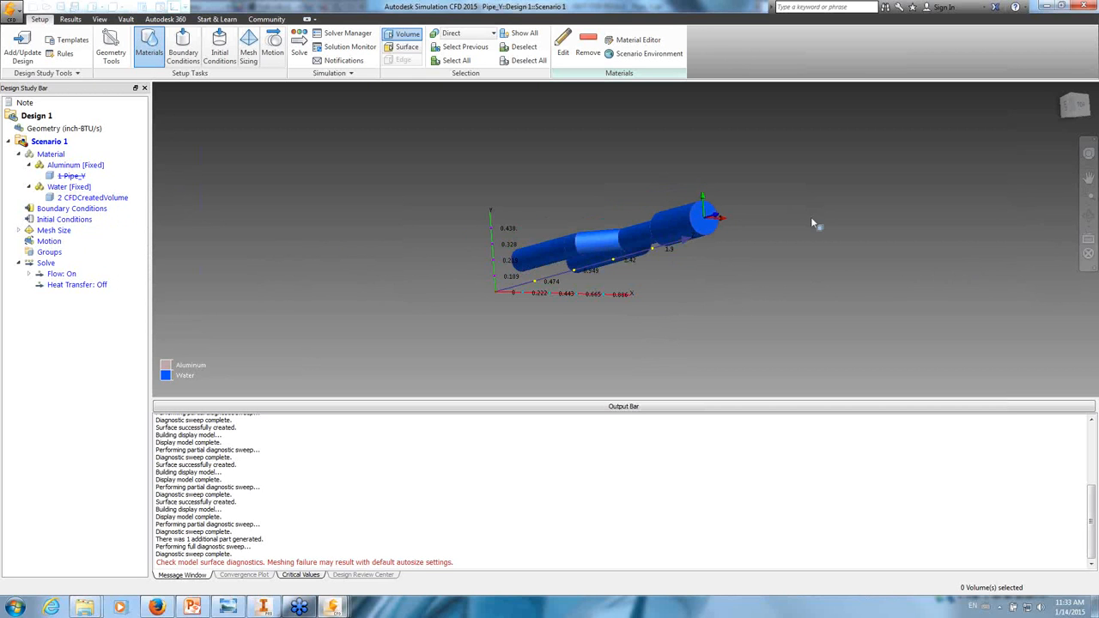
- Apply a steady-state volume flow rate boundary condition of 3 gal/min to the end face of the branch farther along the X axis
{"action": "mouse_move", "coordinate": [811, 216]}
{"action": "middle_mouse_down"}
{"action": "mouse_move", "coordinate": [764, 177]}
{"action": "mouse_move", "coordinate": [611, 288]}
{"action": "mouse_move", "coordinate": [688, 263]}
{"action": "mouse_move", "coordinate": [788, 108]}
{"action": "mouse_move", "coordinate": [802, 115]}
{"action": "mouse_move", "coordinate": [737, 274]}
{"action": "middle_mouse_up"}
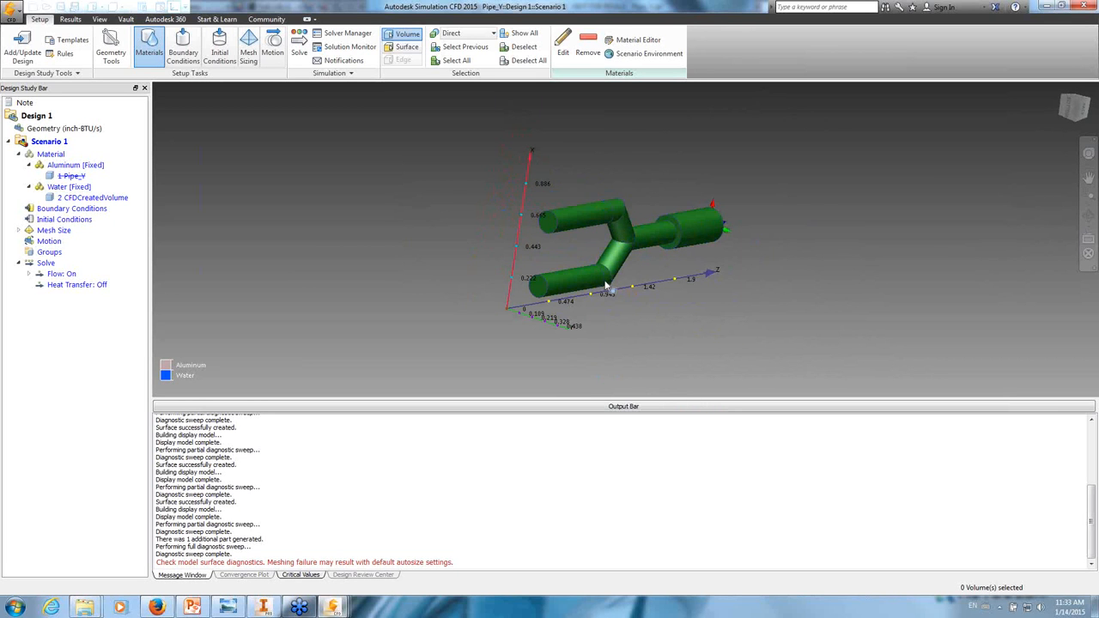
{"action": "scroll", "coordinate": [599, 242], "scroll_direction": "up", "scroll_amount": 4}
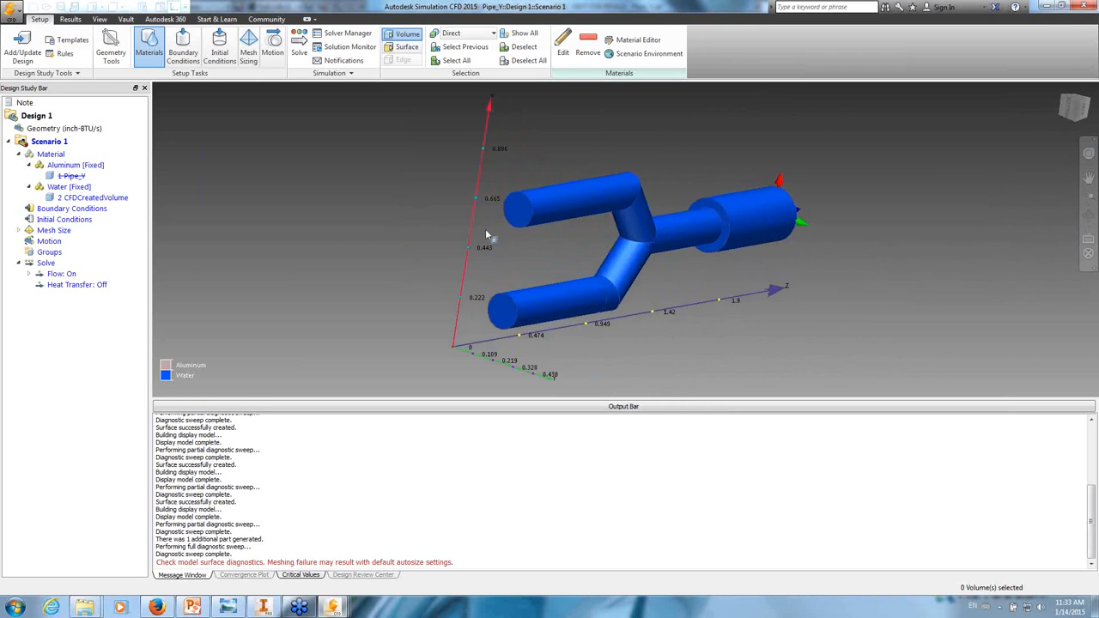
{"action": "left_click", "coordinate": [183, 47]}
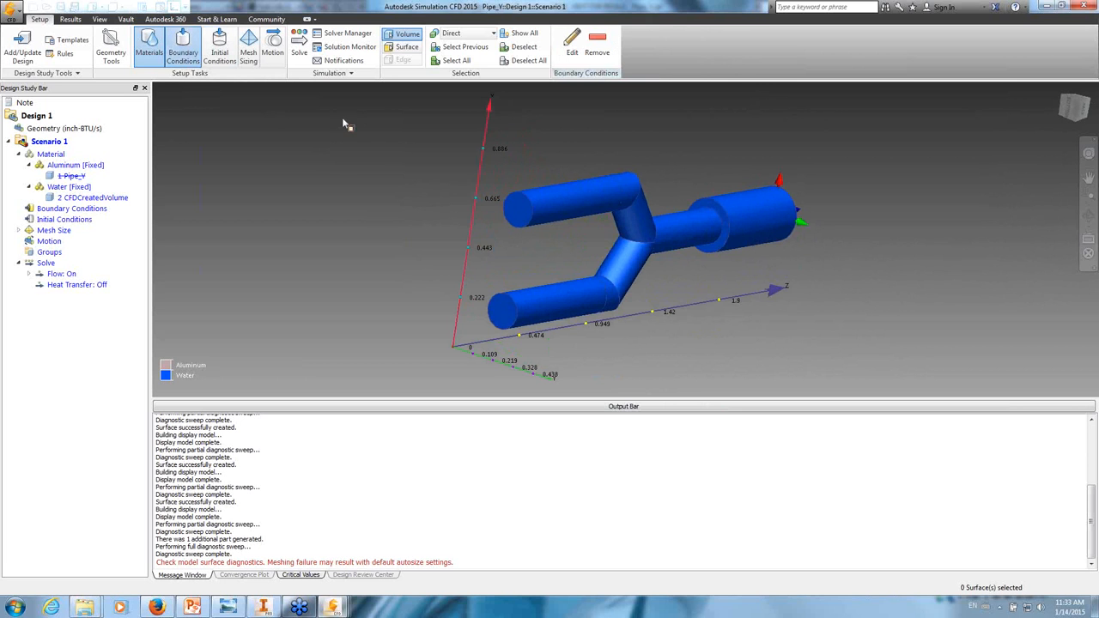
{"action": "left_click", "coordinate": [521, 218]}
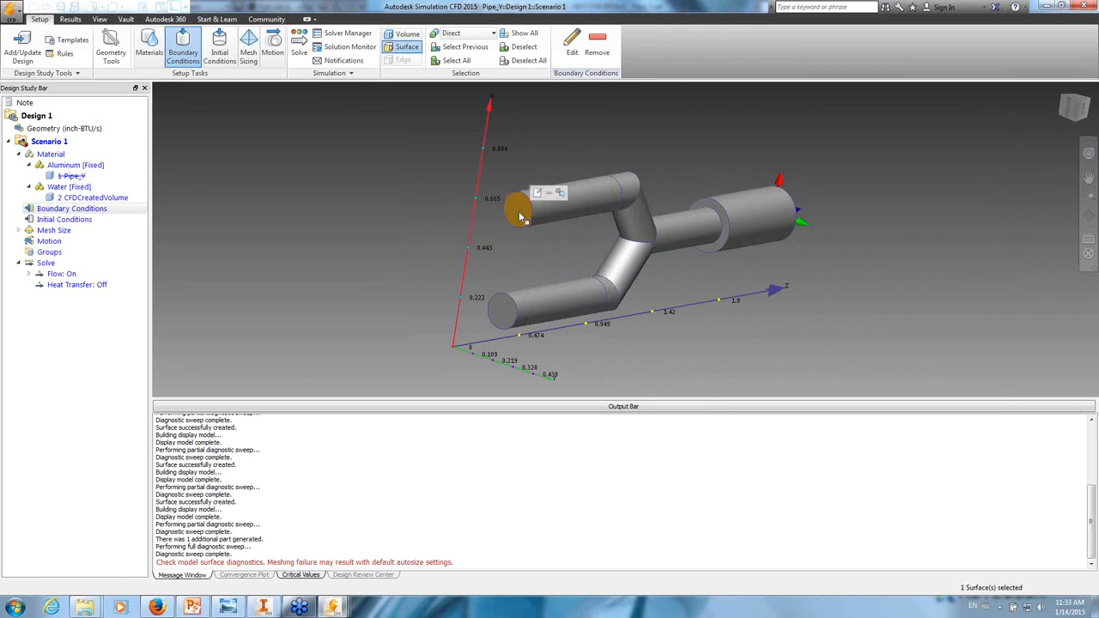
{"action": "left_click", "coordinate": [539, 194]}
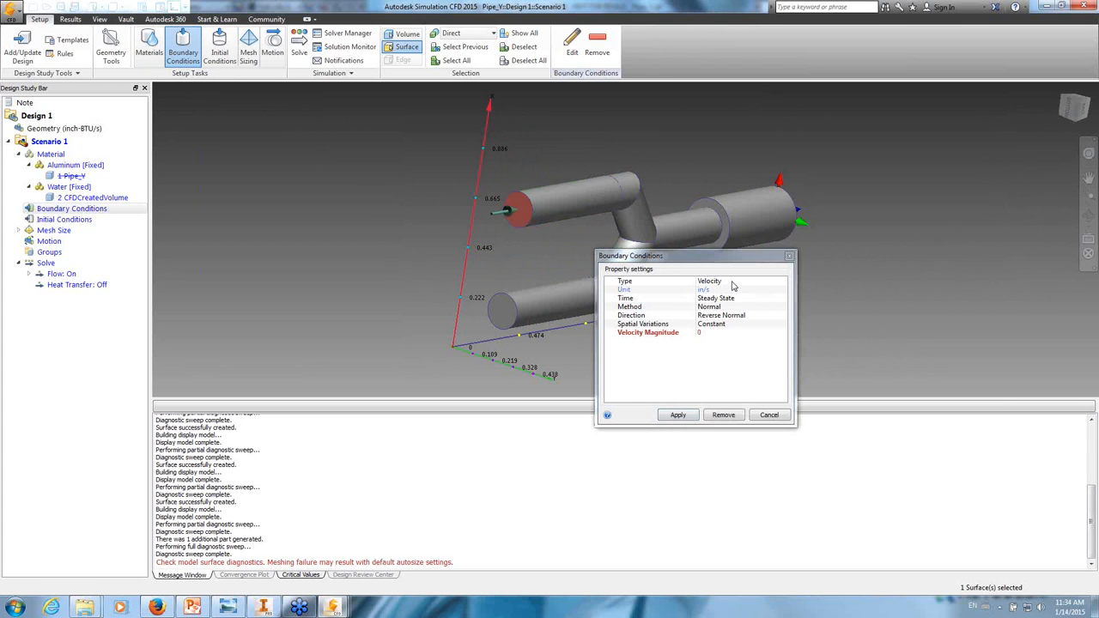
{"action": "left_click", "coordinate": [733, 282]}
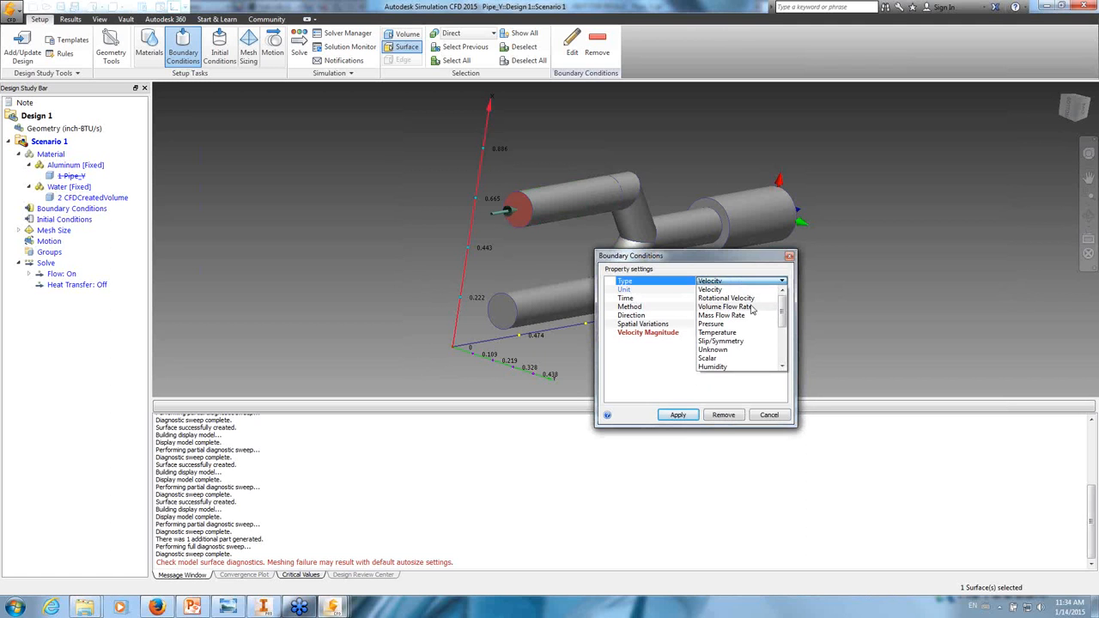
{"action": "left_click", "coordinate": [751, 308]}
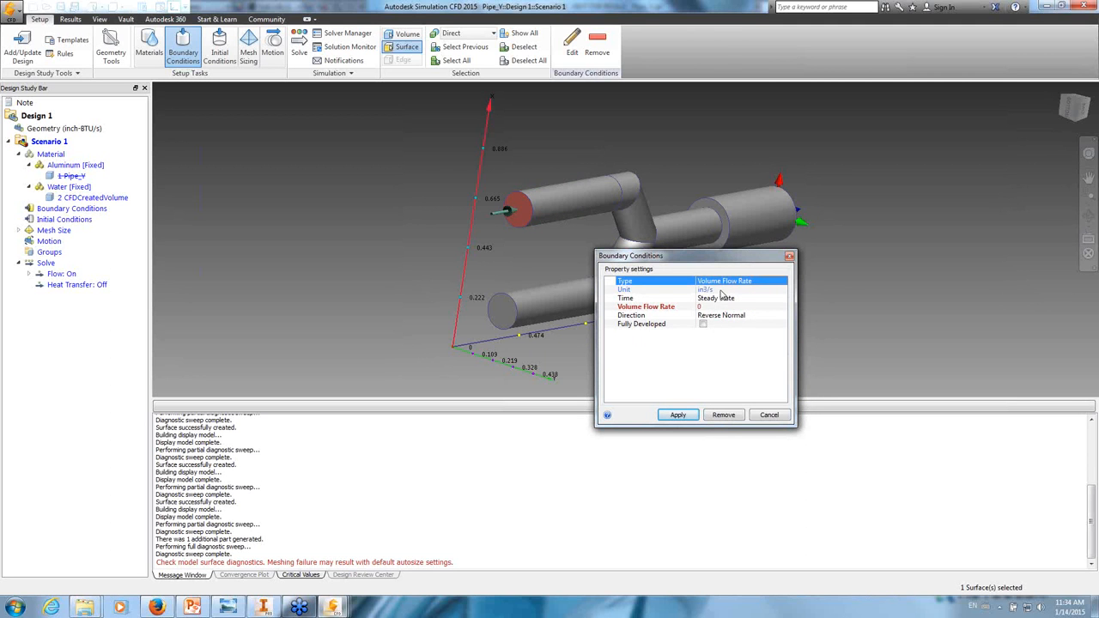
{"action": "left_click", "coordinate": [722, 292]}
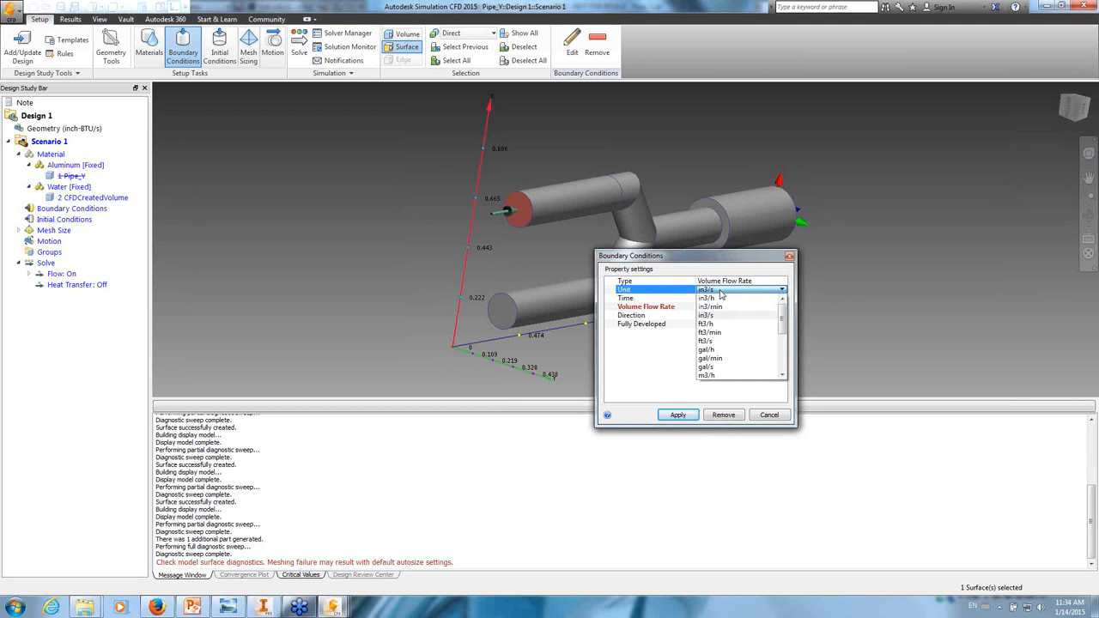
{"action": "left_click", "coordinate": [723, 359]}
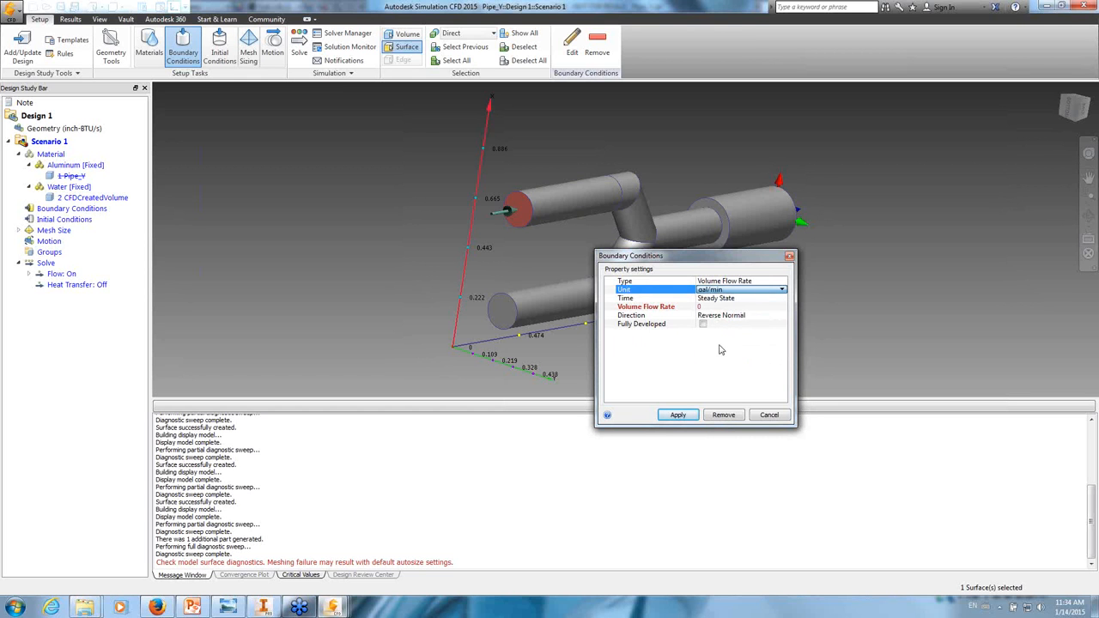
{"action": "left_click", "coordinate": [712, 308]}
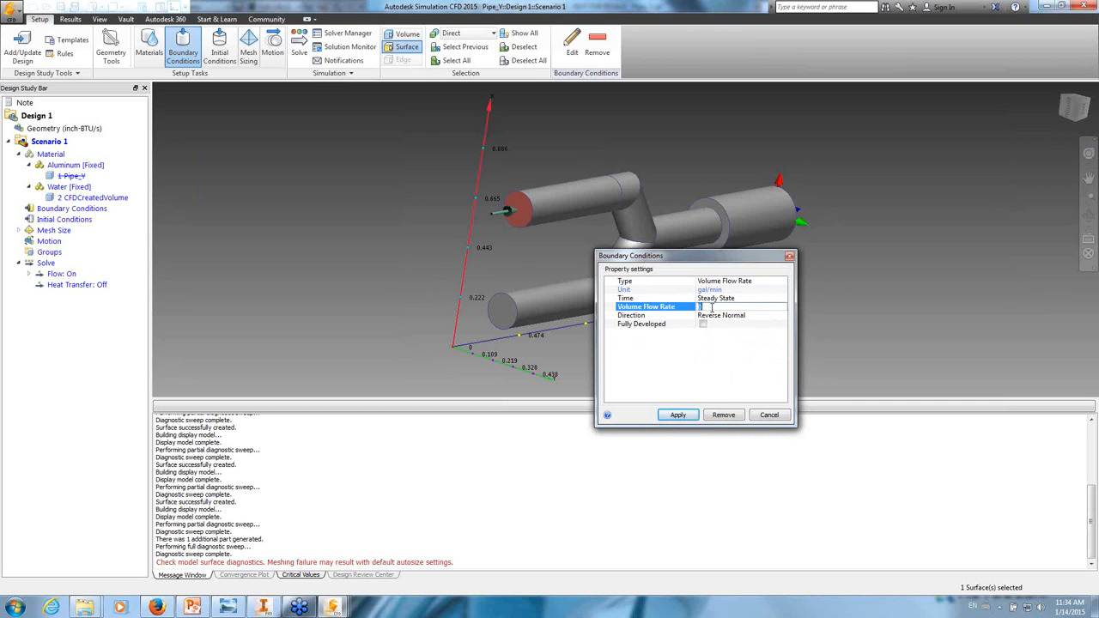
{"action": "type", "text": "3"}
{"action": "left_click", "coordinate": [678, 416]}
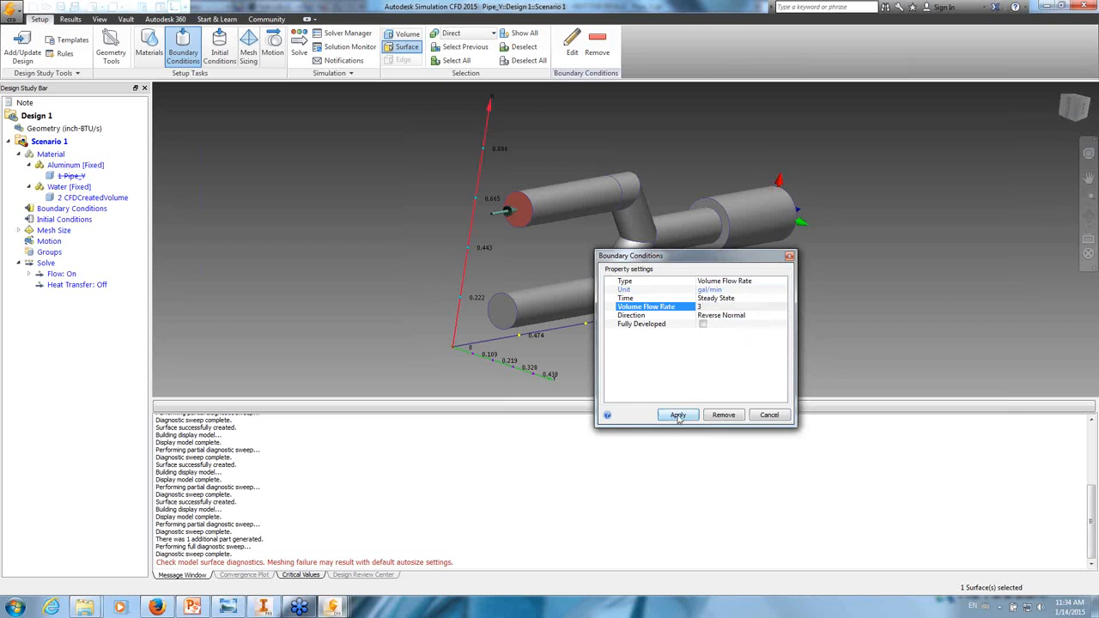
- Apply a steady-state static temperature boundary condition of 50 Fahrenheit to the end face that carries the 3 gal/min flow
{"action": "left_click", "coordinate": [529, 211]}
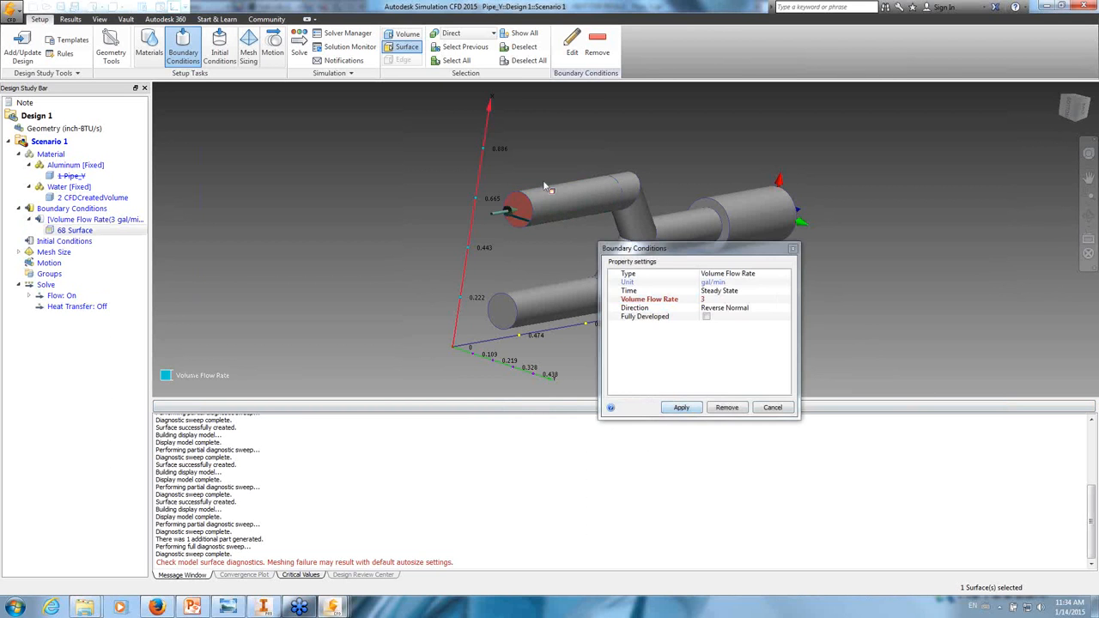
{"action": "left_click", "coordinate": [541, 185]}
{"action": "left_click", "coordinate": [744, 274]}
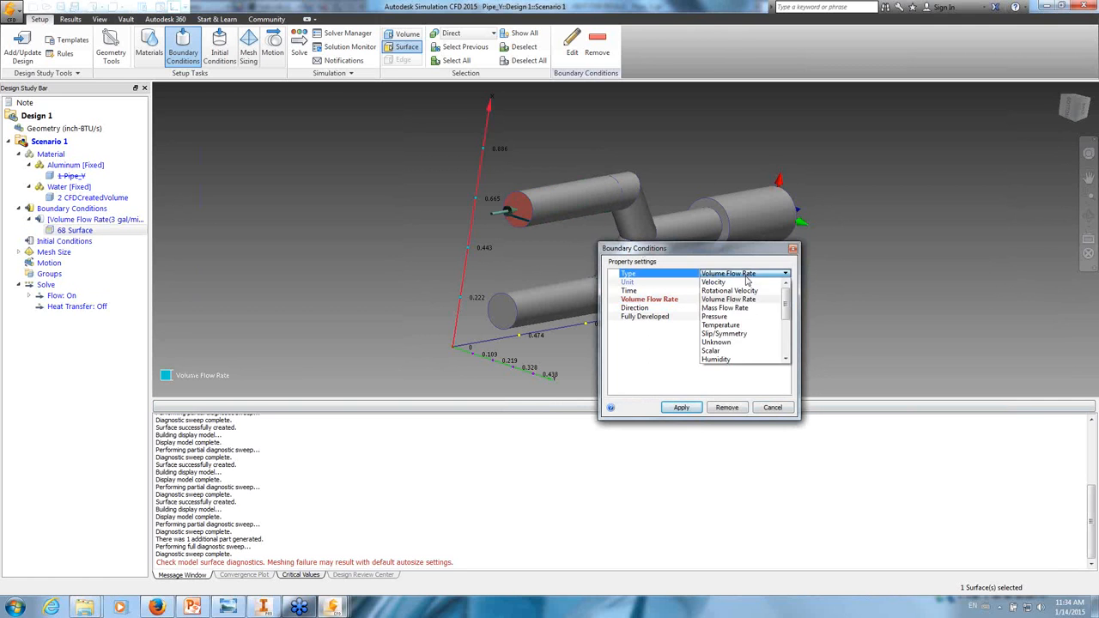
{"action": "left_click", "coordinate": [742, 326]}
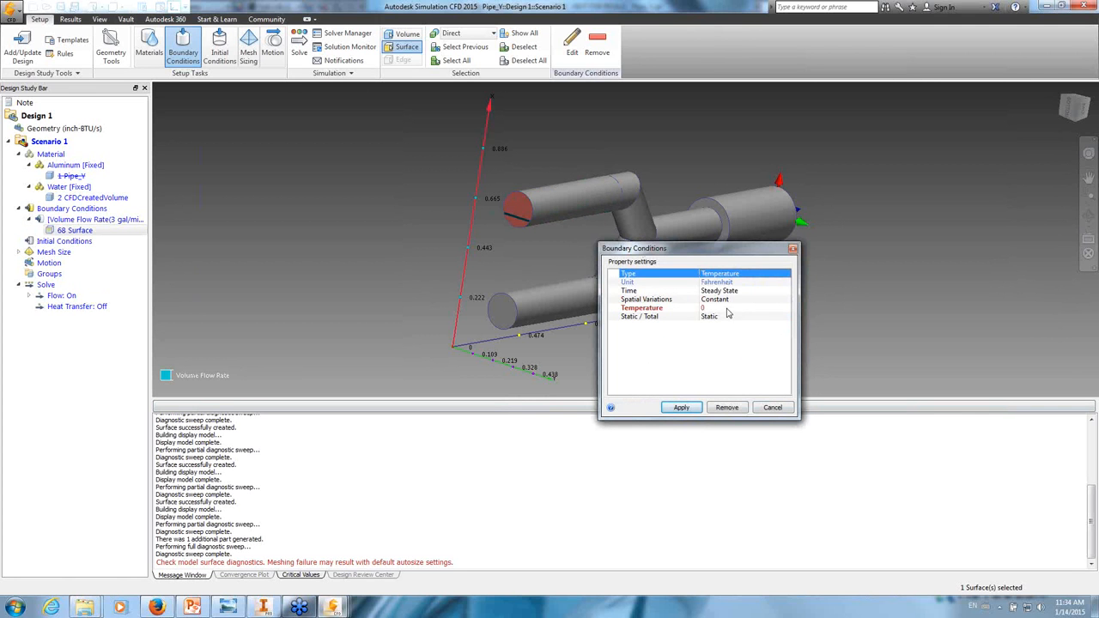
{"action": "left_click", "coordinate": [731, 308]}
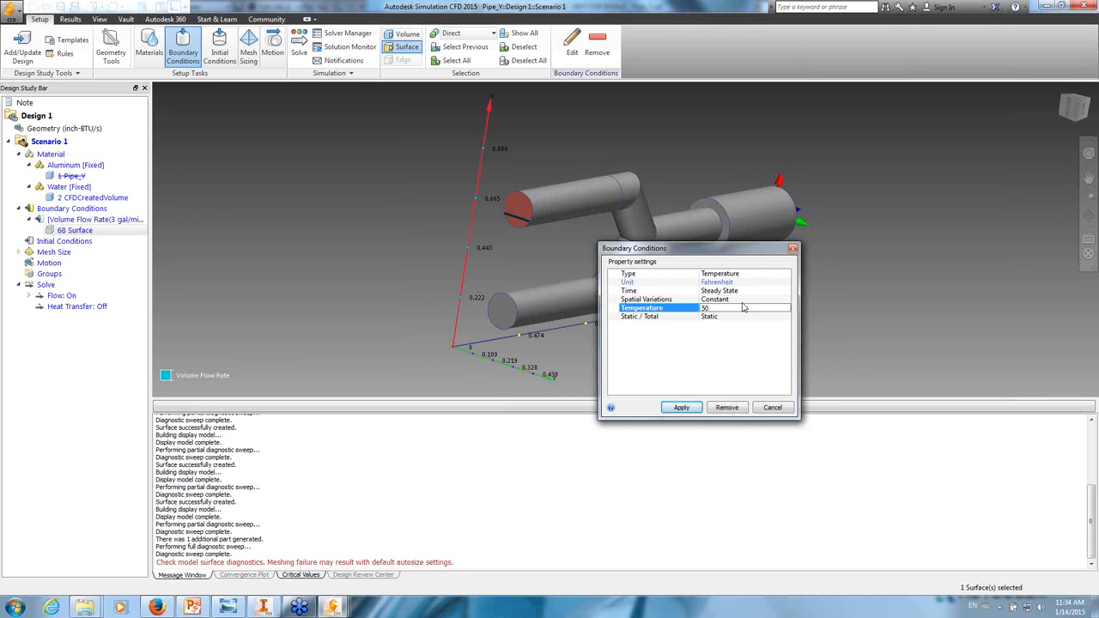
{"action": "left_click", "coordinate": [681, 409]}
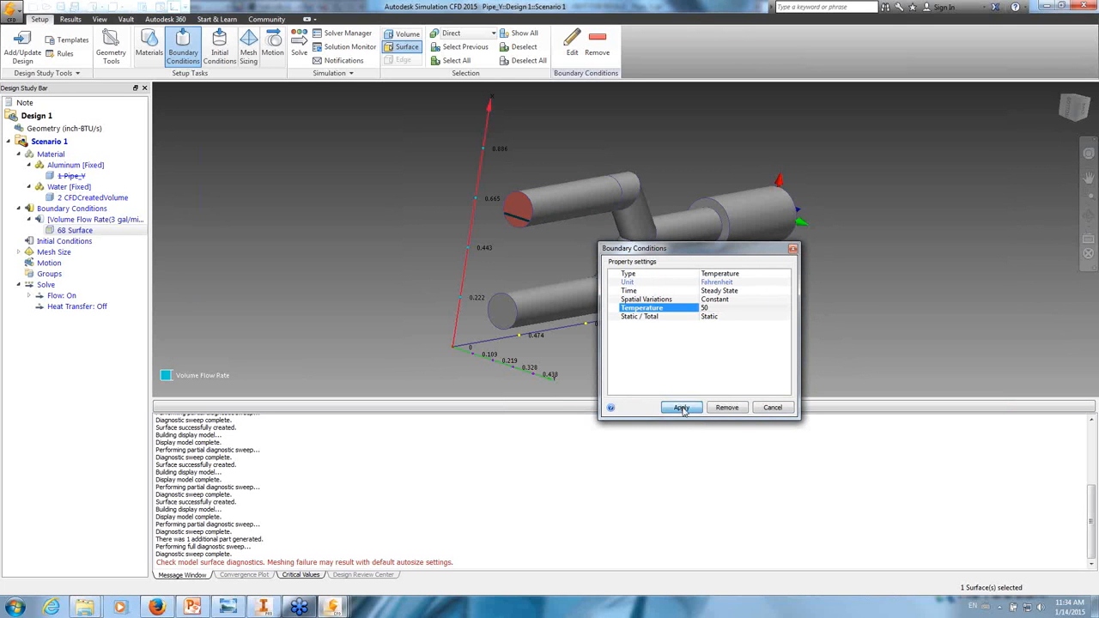
- Apply a steady-state volume flow rate boundary condition of 4 gal/min to the end face of the other branch
{"action": "left_click", "coordinate": [503, 318]}
{"action": "left_click", "coordinate": [519, 295]}
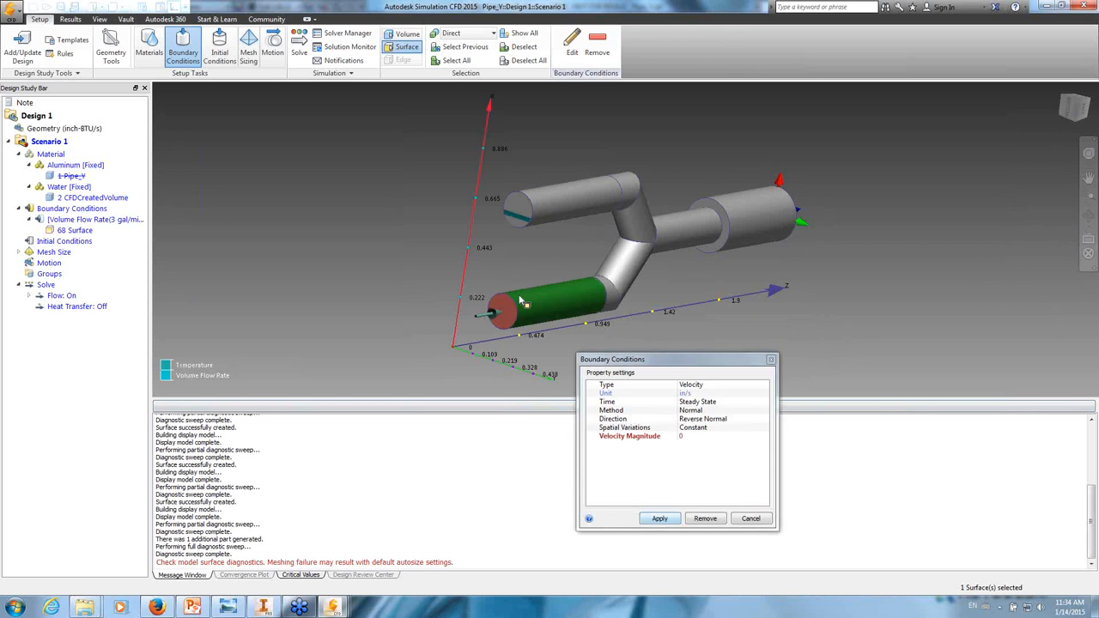
{"action": "left_click", "coordinate": [713, 387]}
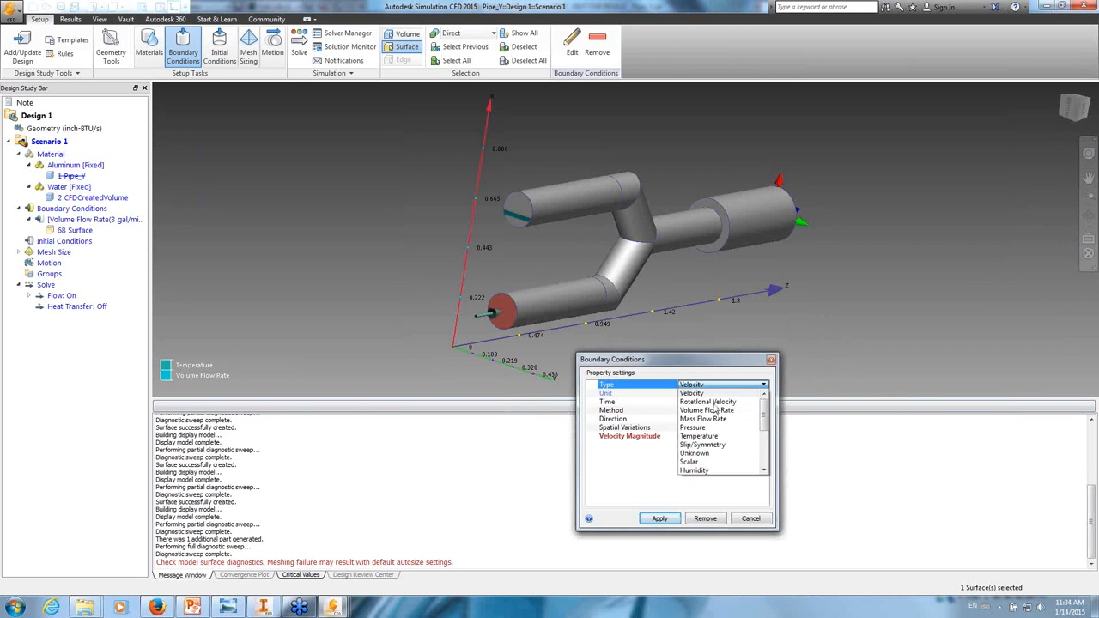
{"action": "left_click", "coordinate": [718, 410]}
{"action": "left_click", "coordinate": [715, 411]}
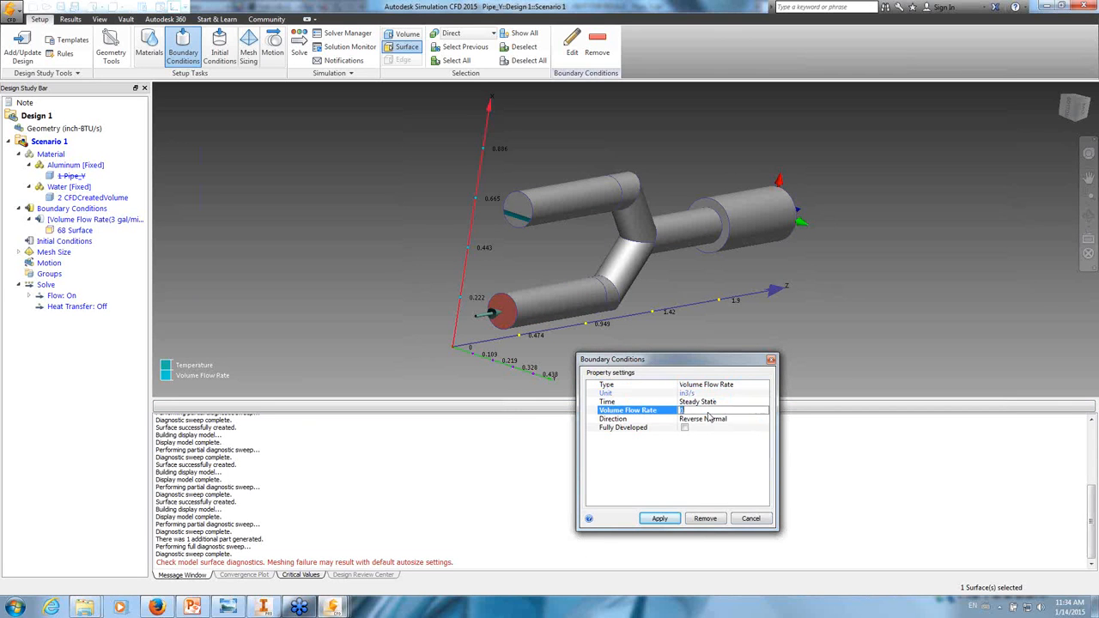
{"action": "left_click", "coordinate": [710, 394]}
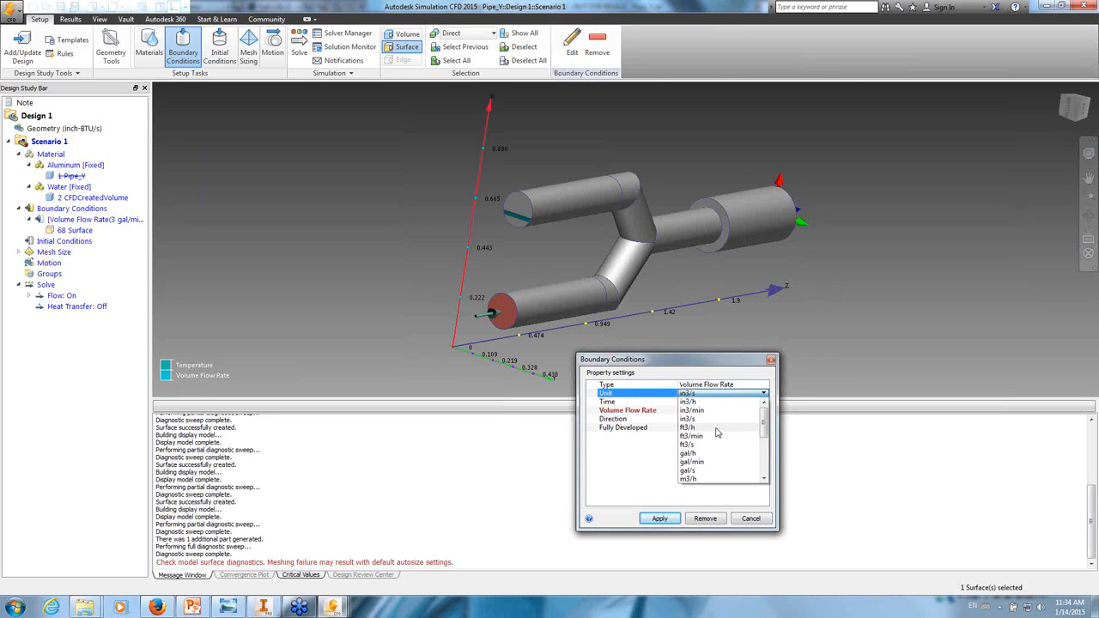
{"action": "left_click", "coordinate": [715, 462]}
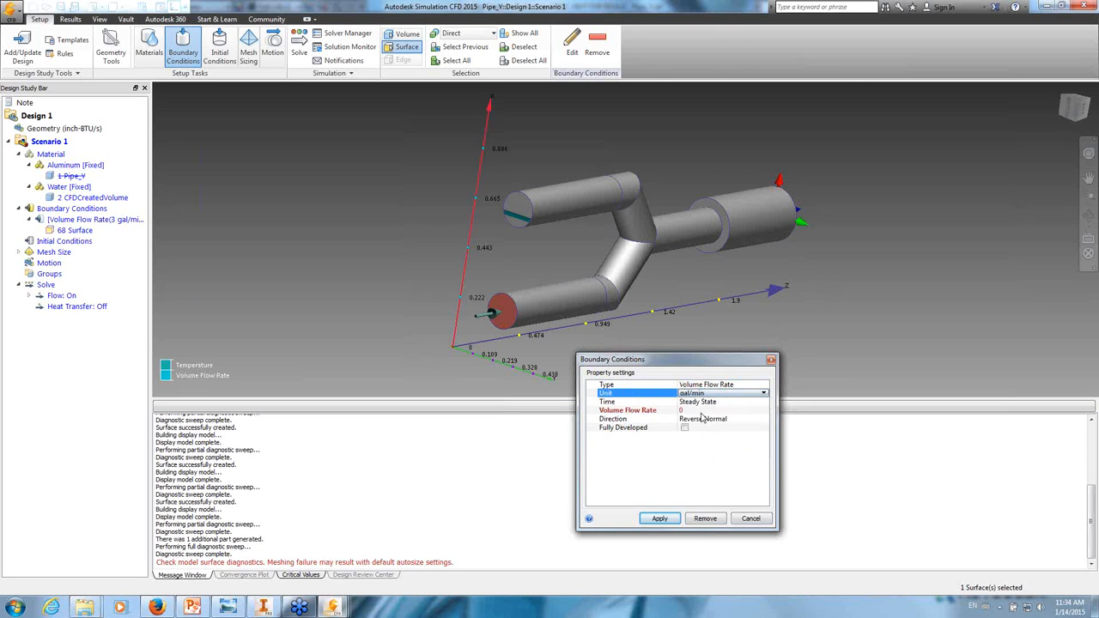
{"action": "left_click", "coordinate": [700, 410]}
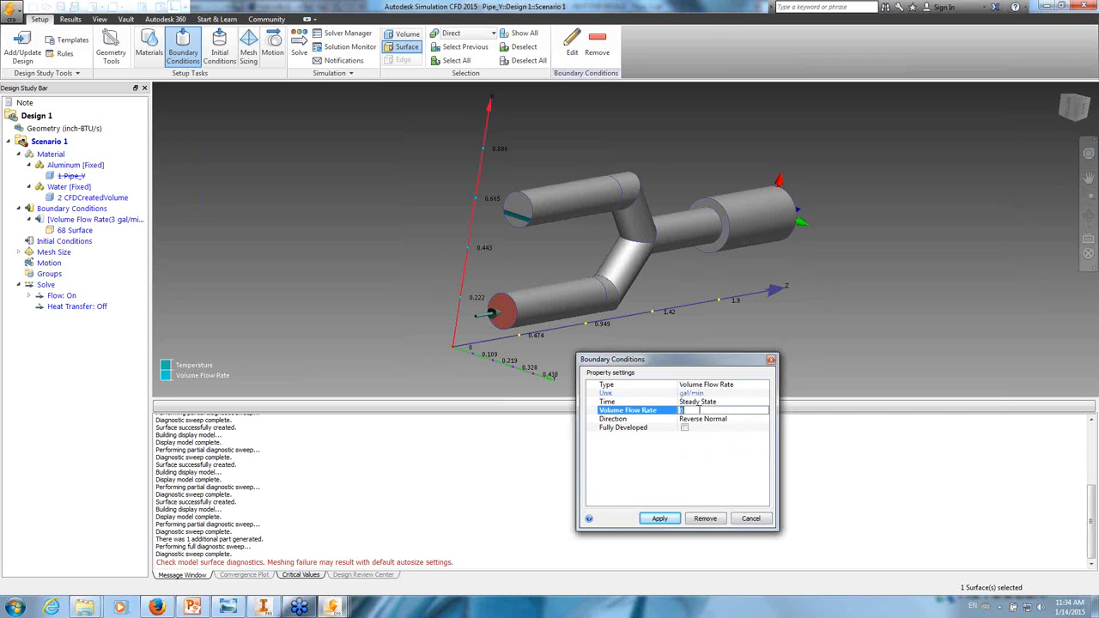
{"action": "left_click", "coordinate": [660, 518]}
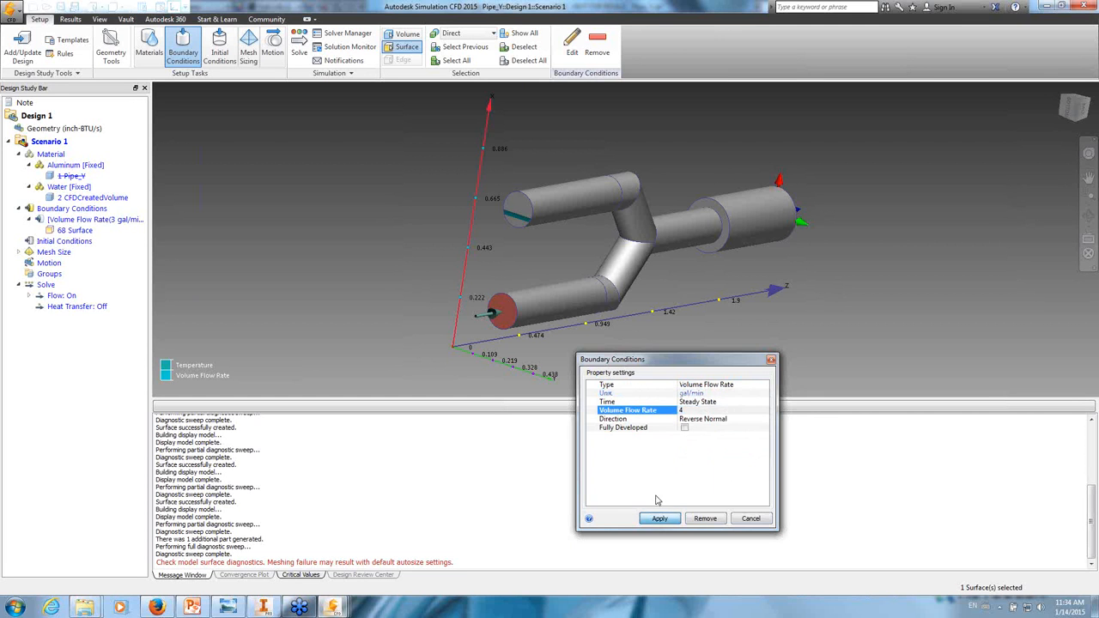
- Apply a steady-state static temperature boundary condition of 100 Fahrenheit to the end face that carries the 4 gal/min flow
{"action": "left_click", "coordinate": [510, 314]}
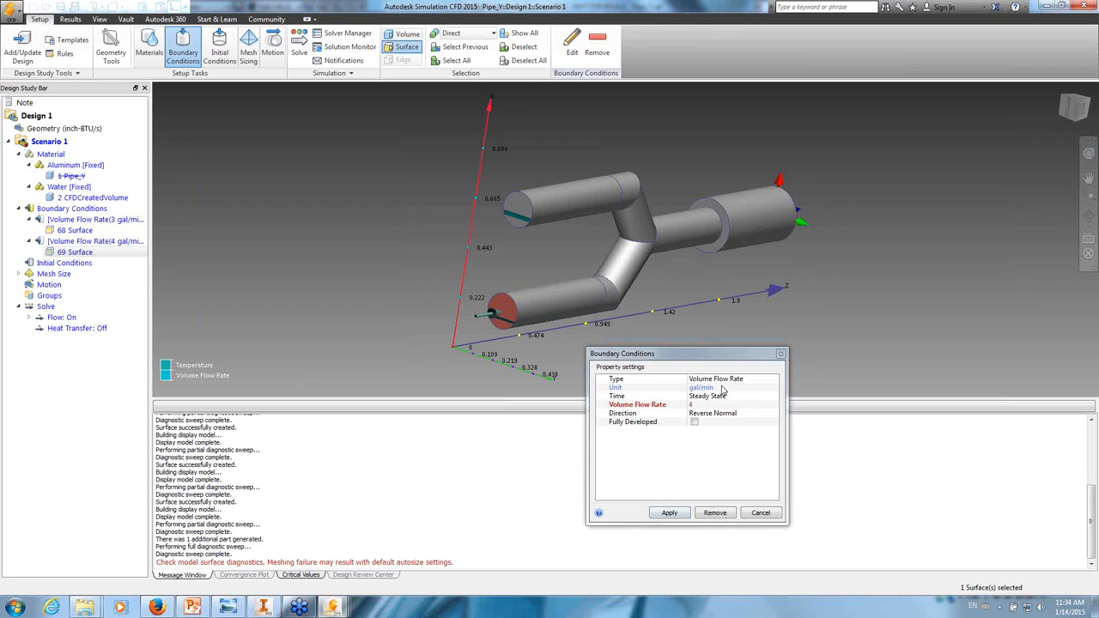
{"action": "left_click", "coordinate": [722, 380]}
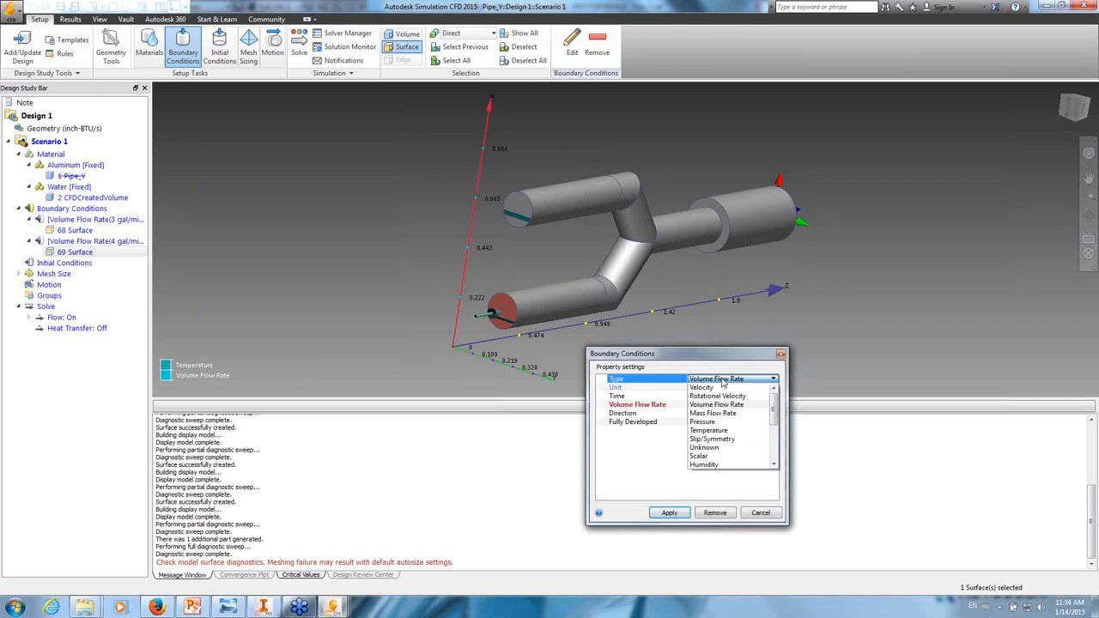
{"action": "left_click", "coordinate": [721, 430]}
{"action": "left_click", "coordinate": [716, 416]}
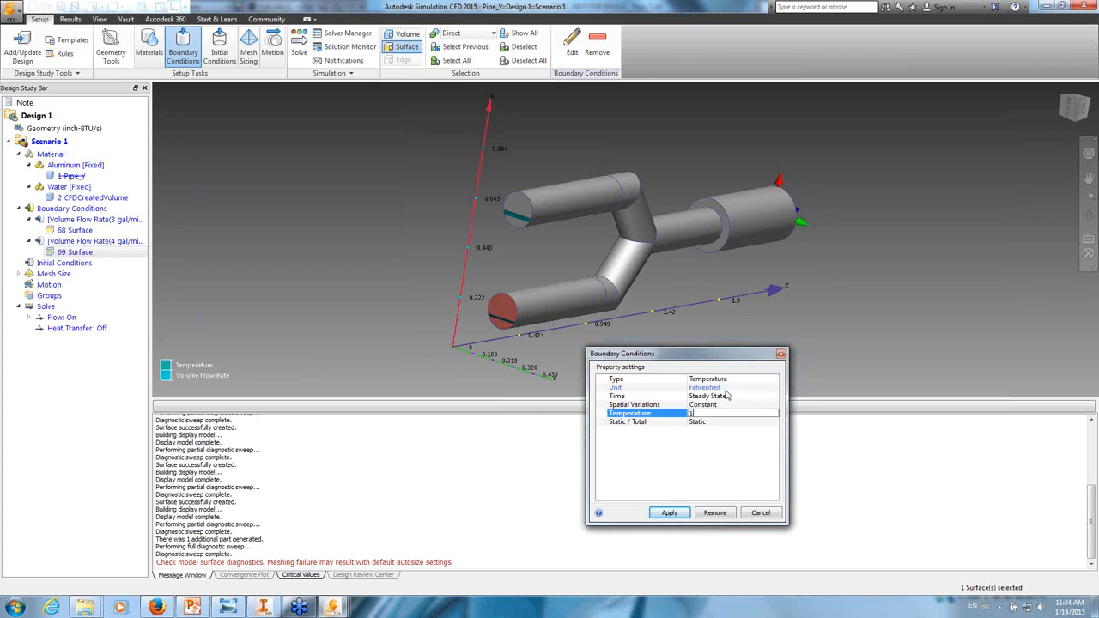
{"action": "type", "text": "100"}
{"action": "left_click", "coordinate": [655, 515]}
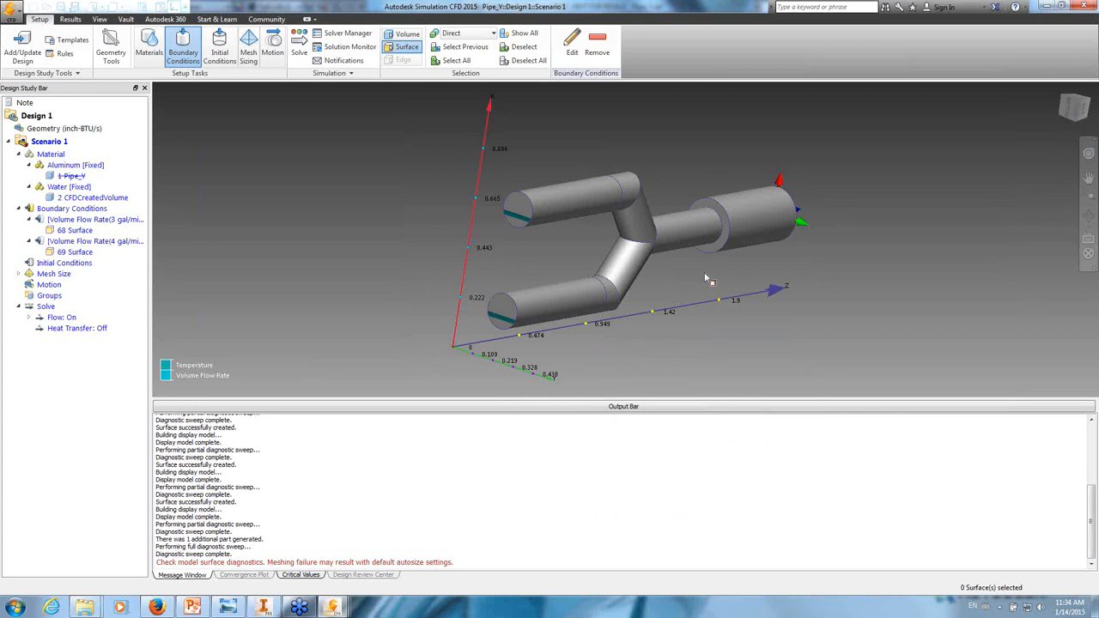
- Apply a steady-state static gage pressure boundary condition of 0 psi to the outlet face of the wide pipe end
{"action": "middle_click_drag", "start_coordinate": [856, 276], "coordinate": [670, 274]}
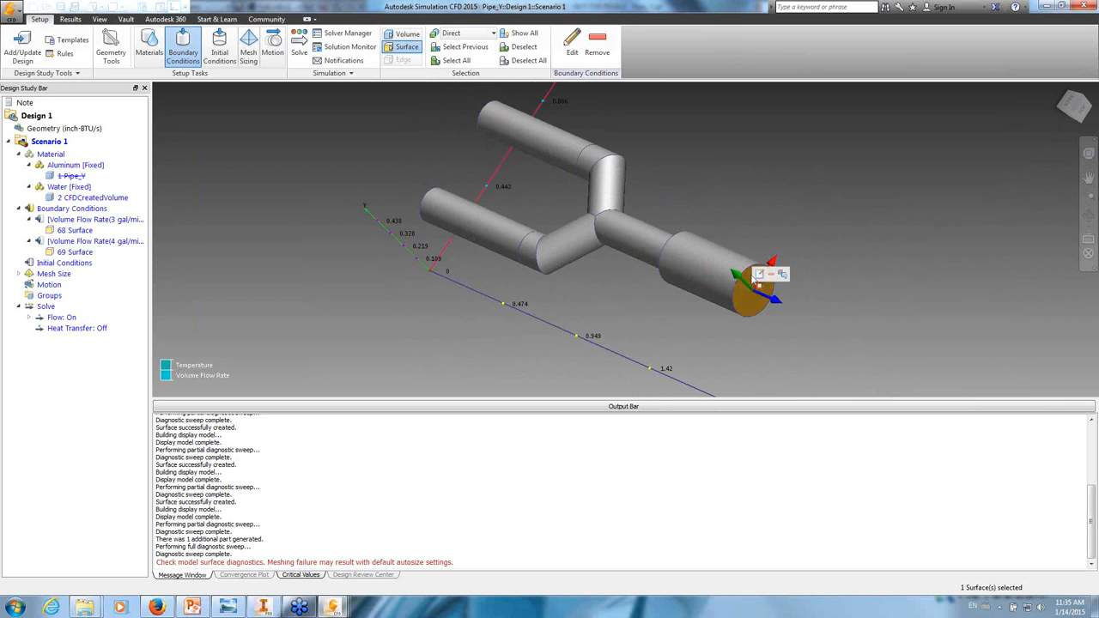
{"action": "left_click", "coordinate": [764, 279]}
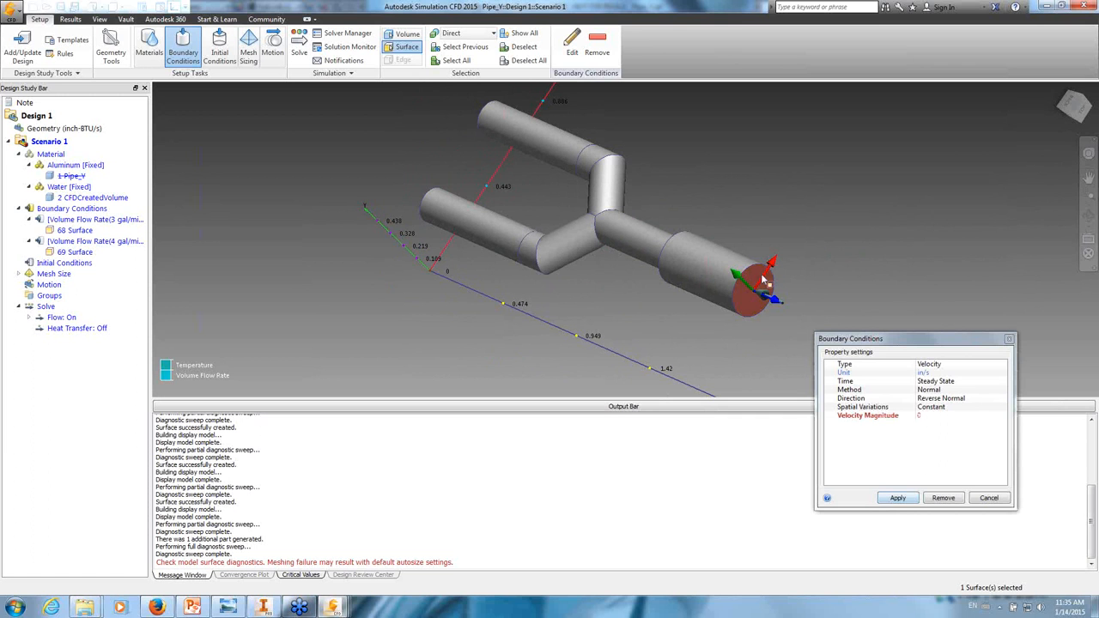
{"action": "left_click", "coordinate": [947, 367]}
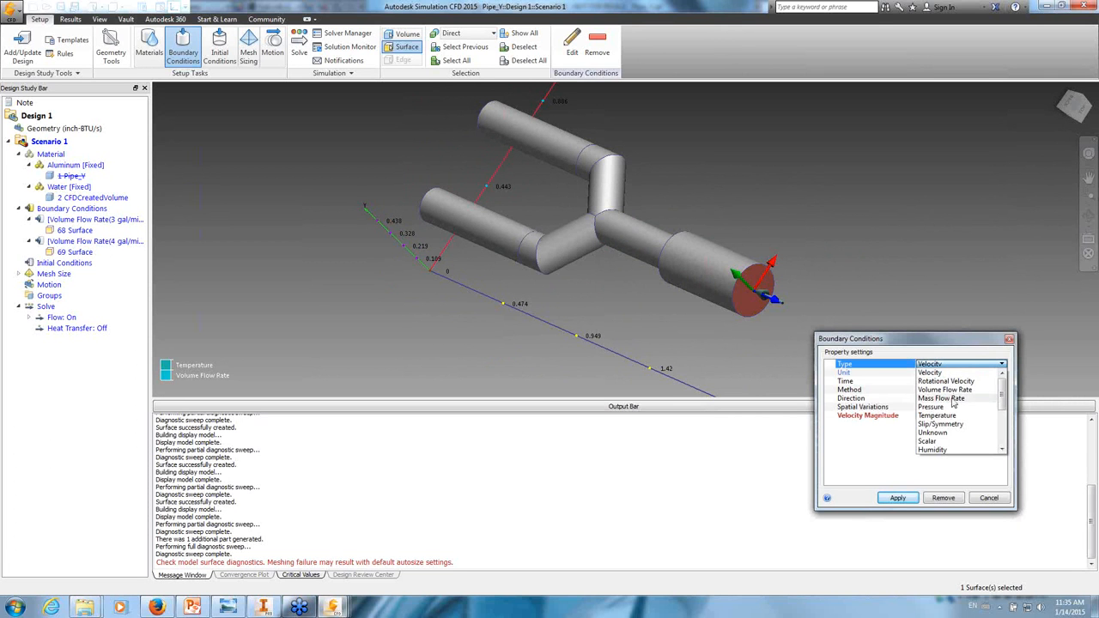
{"action": "left_click", "coordinate": [940, 406]}
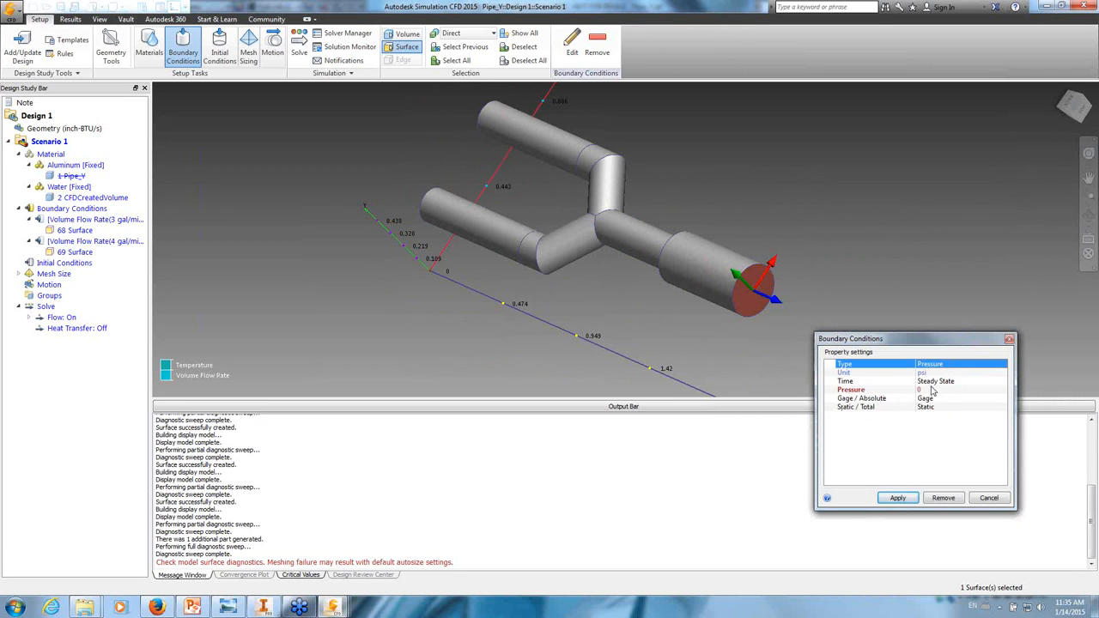
{"action": "left_click", "coordinate": [896, 499]}
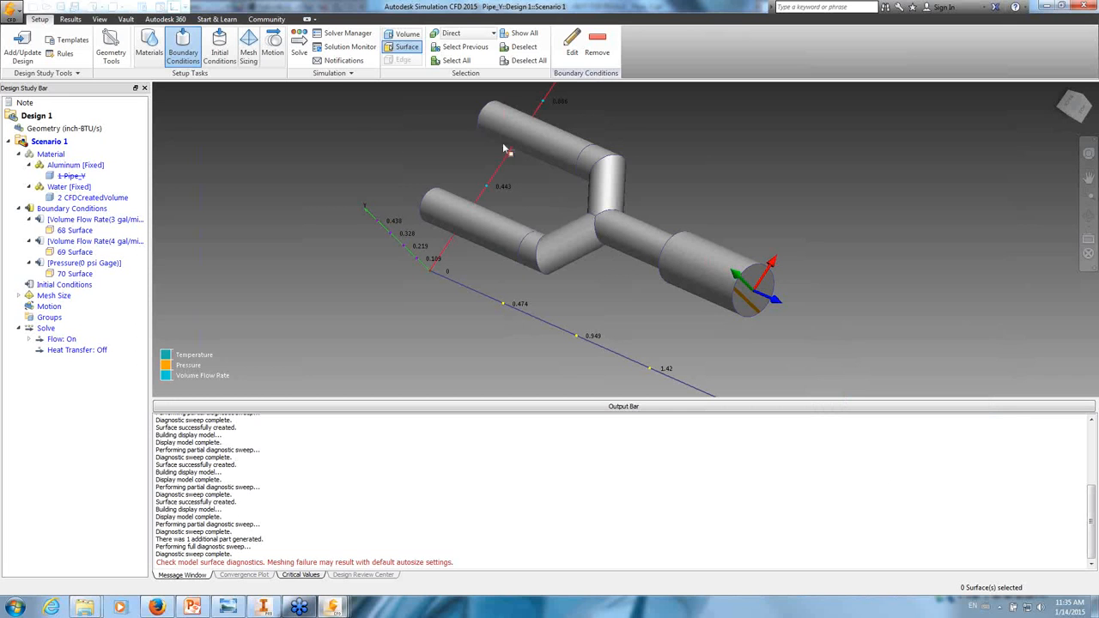
- Autosize the mesh and refine the internal water volume with a size adjustment of 0.736539
{"action": "left_click", "coordinate": [255, 71]}
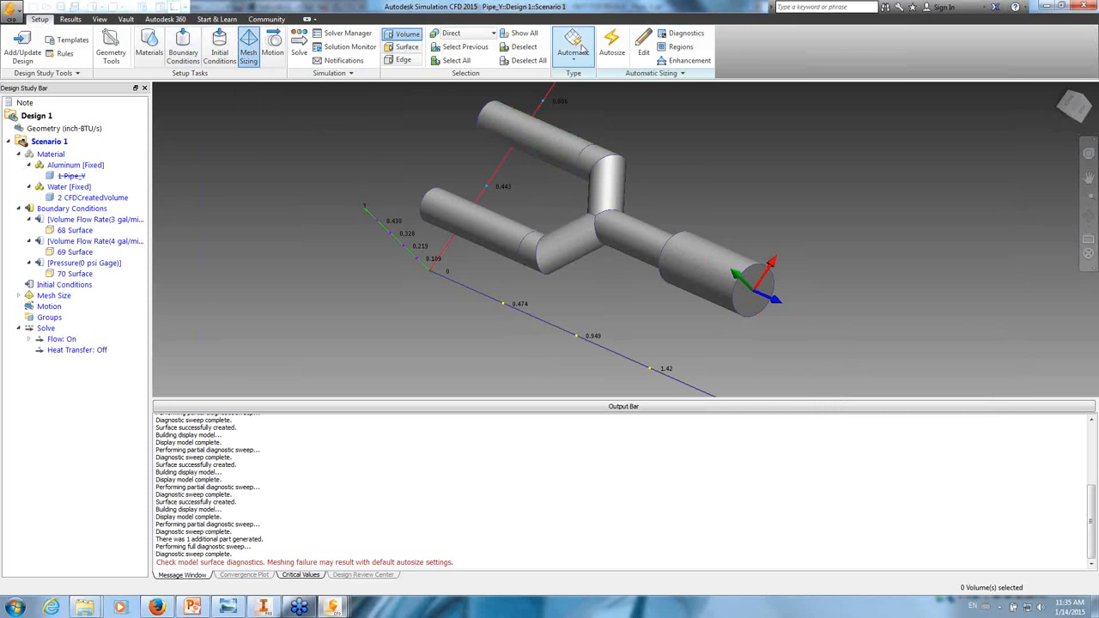
{"action": "left_click", "coordinate": [613, 50]}
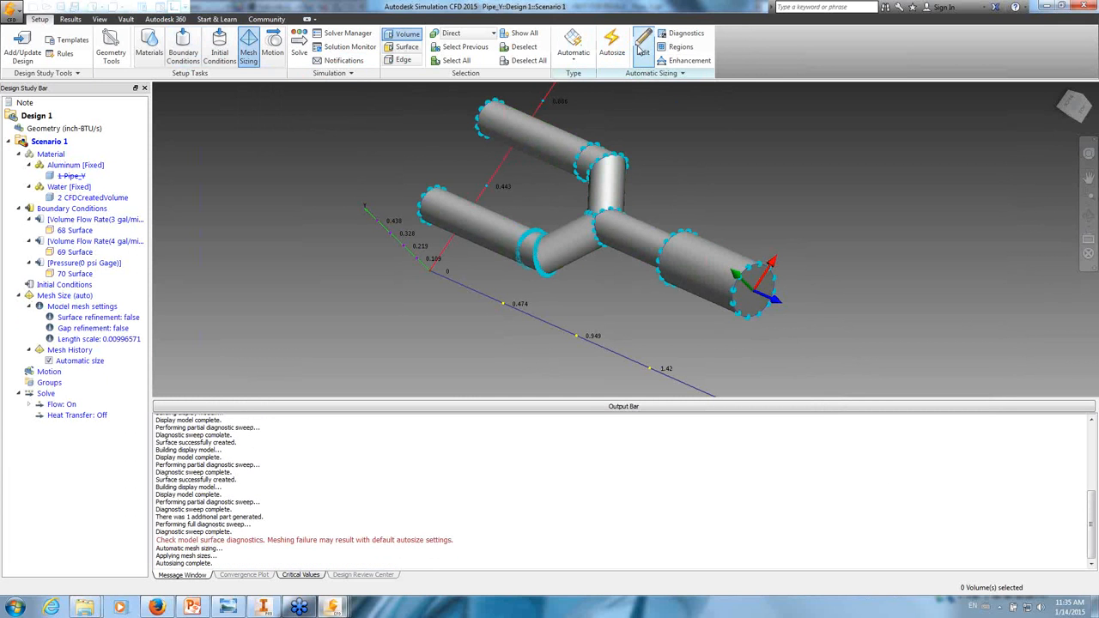
{"action": "left_click", "coordinate": [642, 49]}
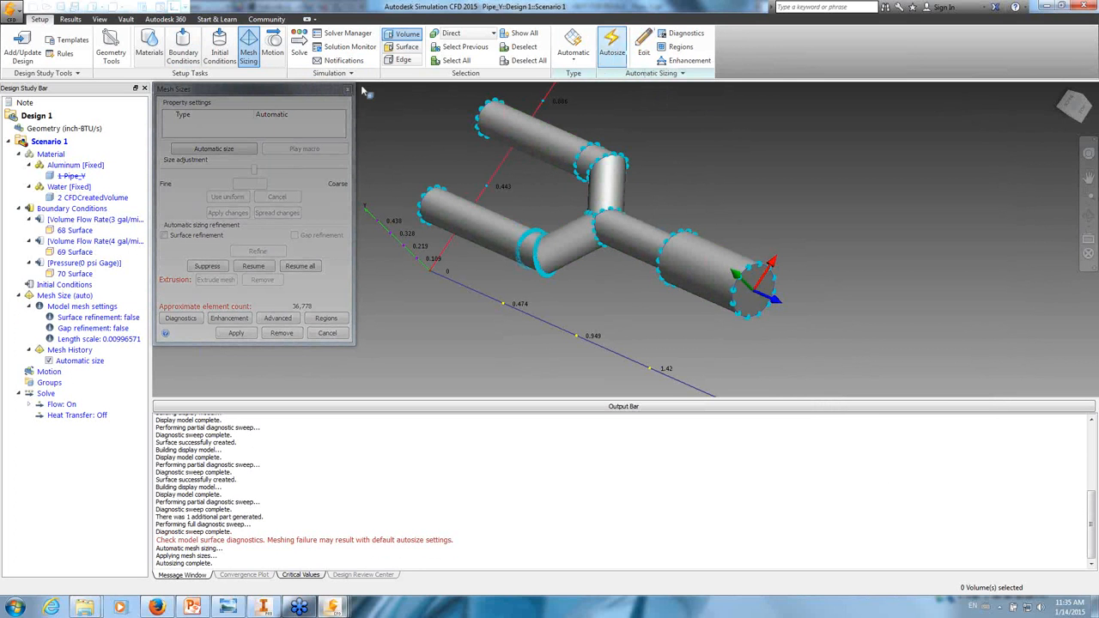
{"action": "left_click_drag", "start_coordinate": [275, 95], "coordinate": [298, 121]}
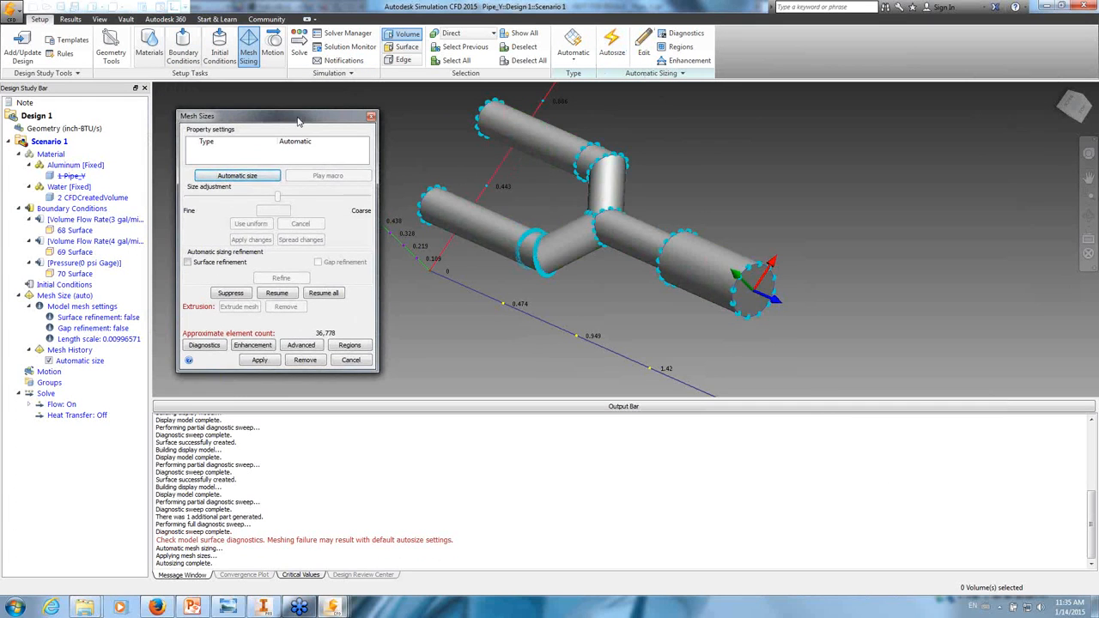
{"action": "left_click", "coordinate": [513, 125]}
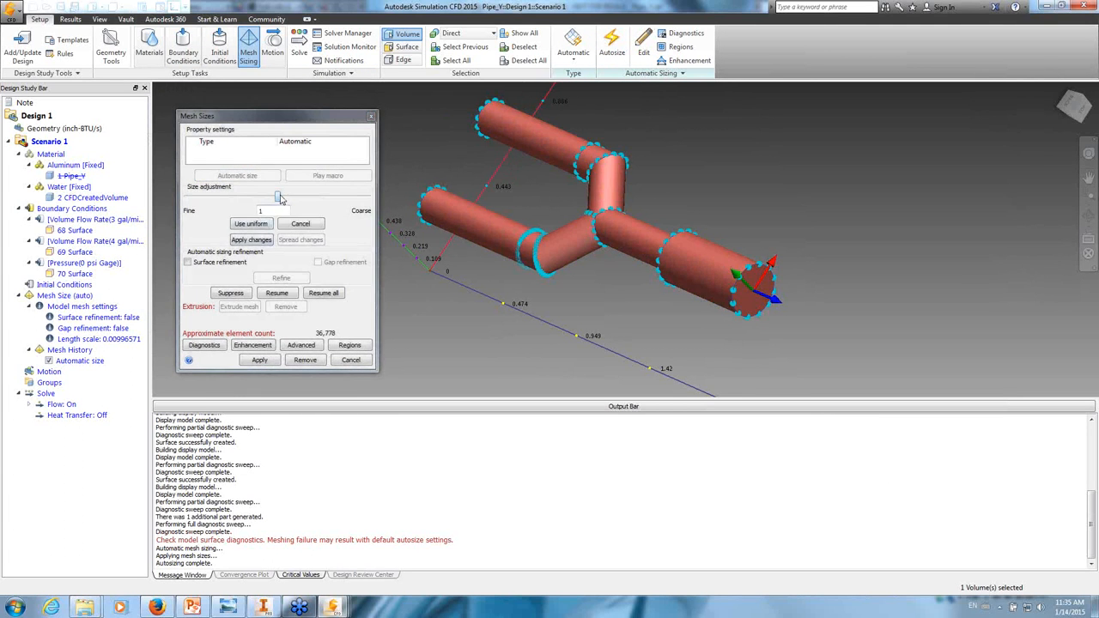
{"action": "left_click_drag", "start_coordinate": [278, 196], "coordinate": [260, 199]}
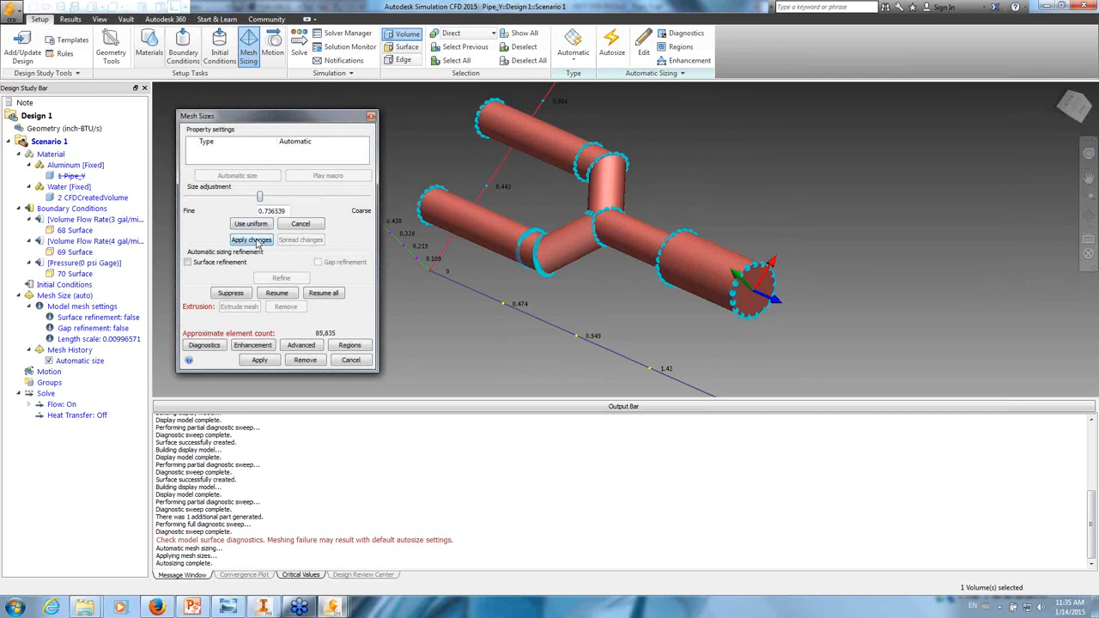
{"action": "left_click", "coordinate": [252, 241]}
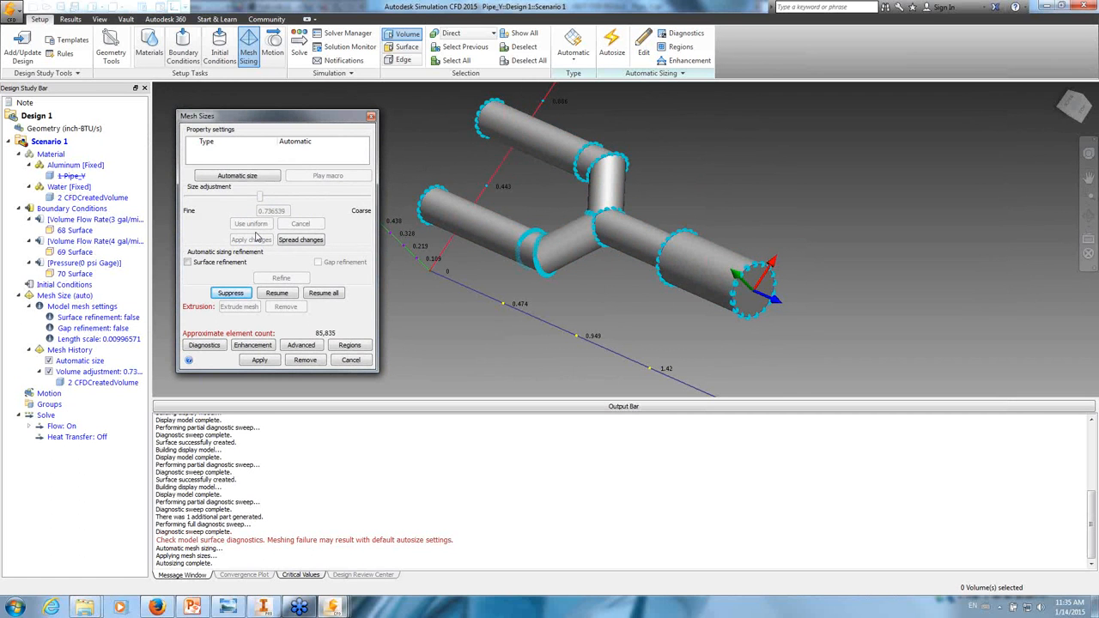
{"action": "left_click", "coordinate": [260, 361]}
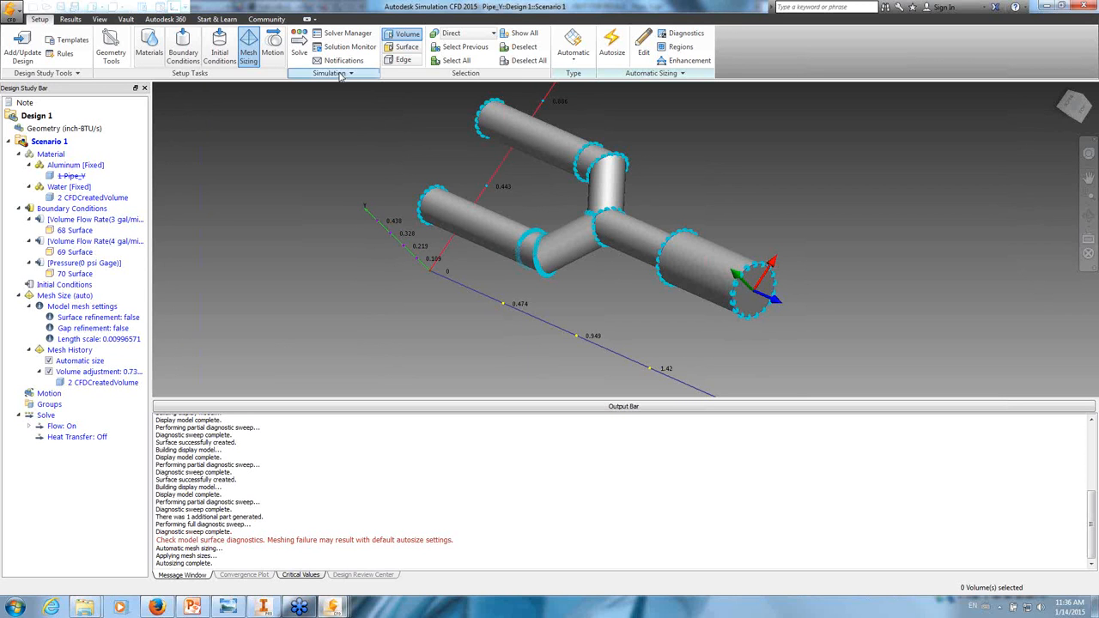
- Enable heat transfer in the physics settings of the solve setup
{"action": "left_click", "coordinate": [300, 50]}
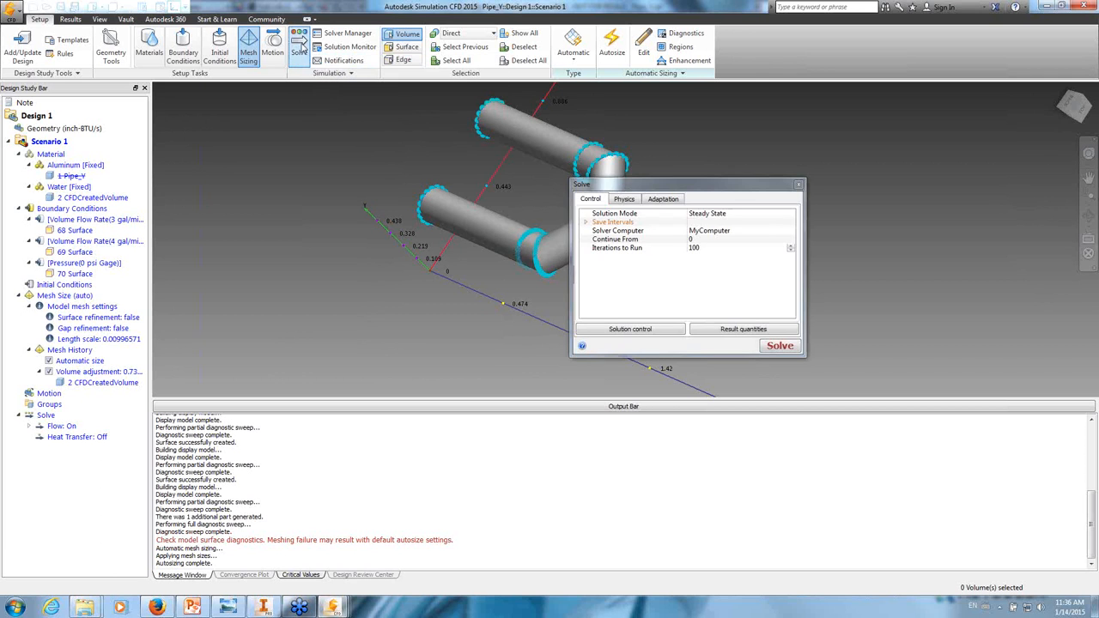
{"action": "left_click", "coordinate": [628, 200]}
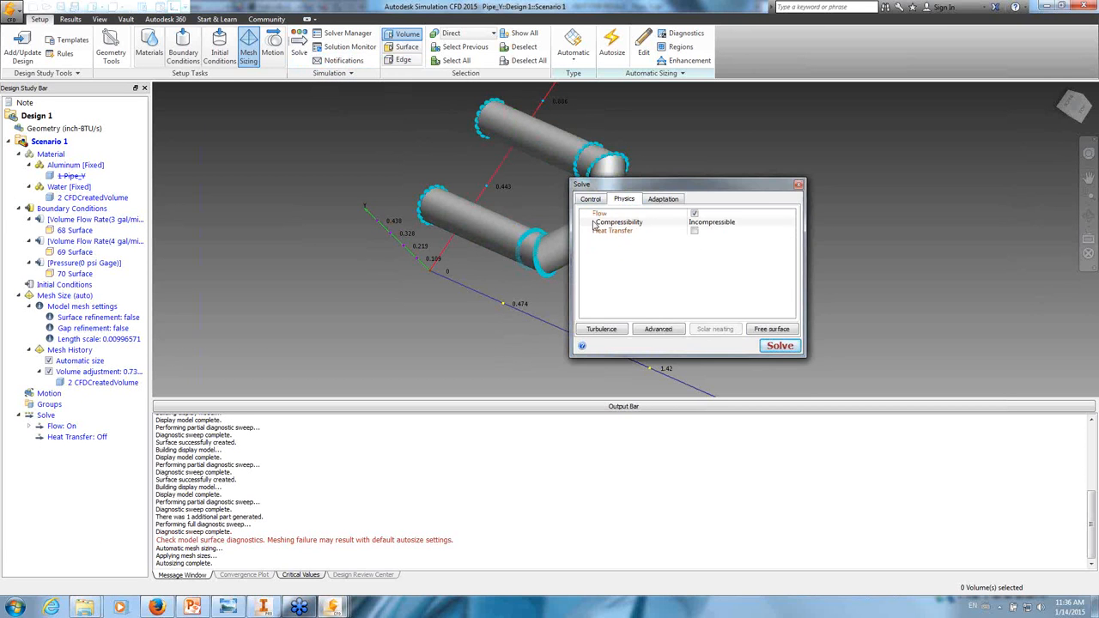
{"action": "left_click", "coordinate": [695, 232]}
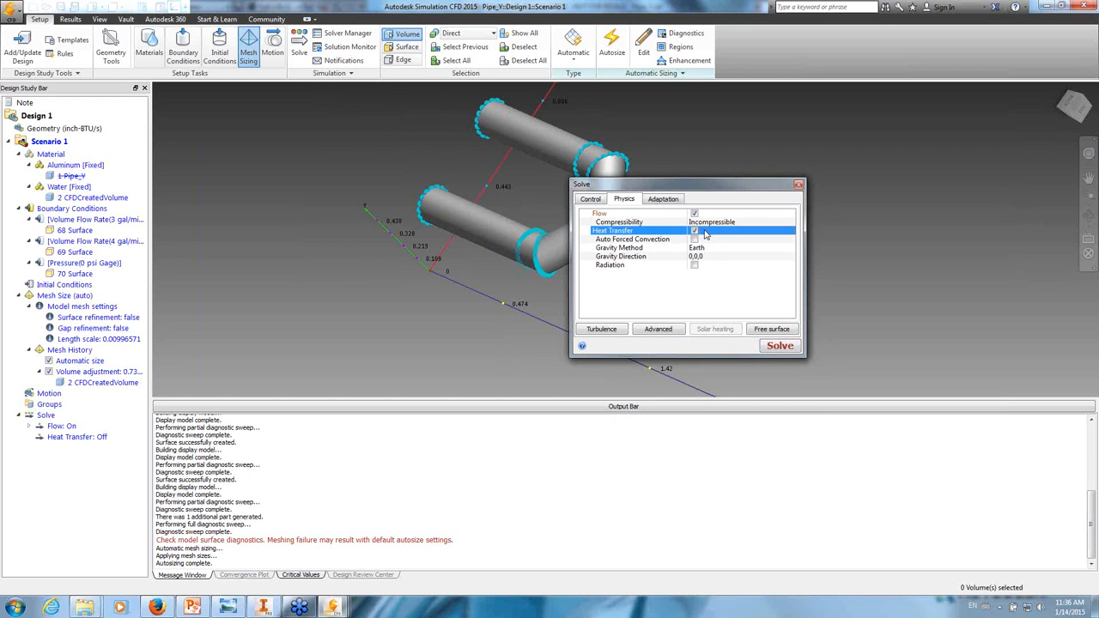
- Accept ADV 1 as the advection scheme and keep intelligent solution control enabled in the solution controls
{"action": "left_click", "coordinate": [593, 199]}
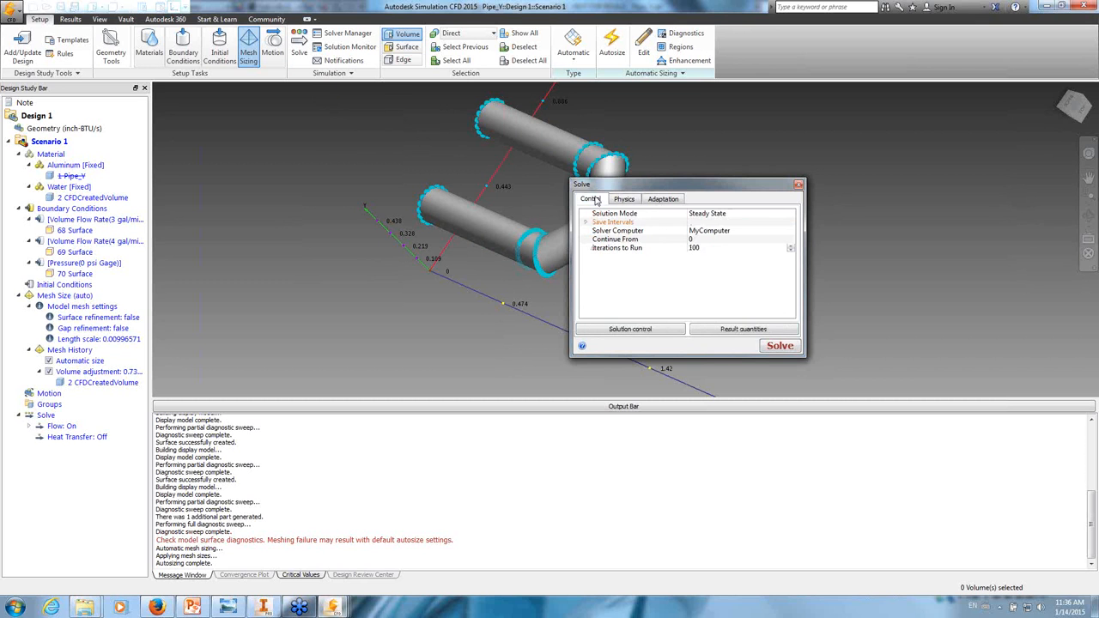
{"action": "left_click", "coordinate": [639, 329]}
{"action": "left_click", "coordinate": [804, 208]}
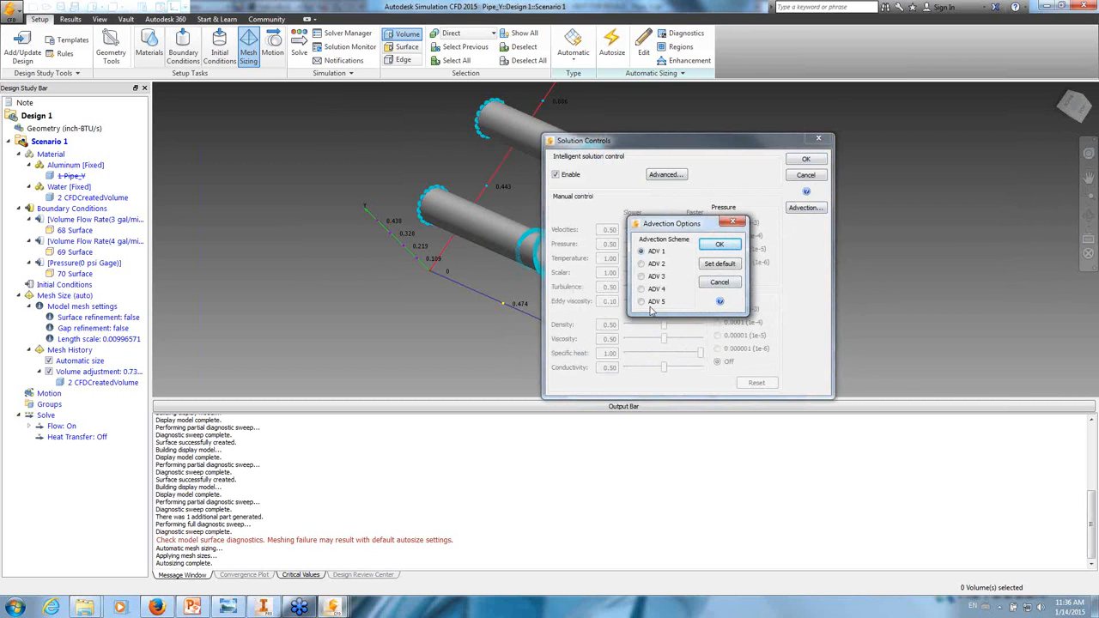
{"action": "left_click", "coordinate": [713, 247]}
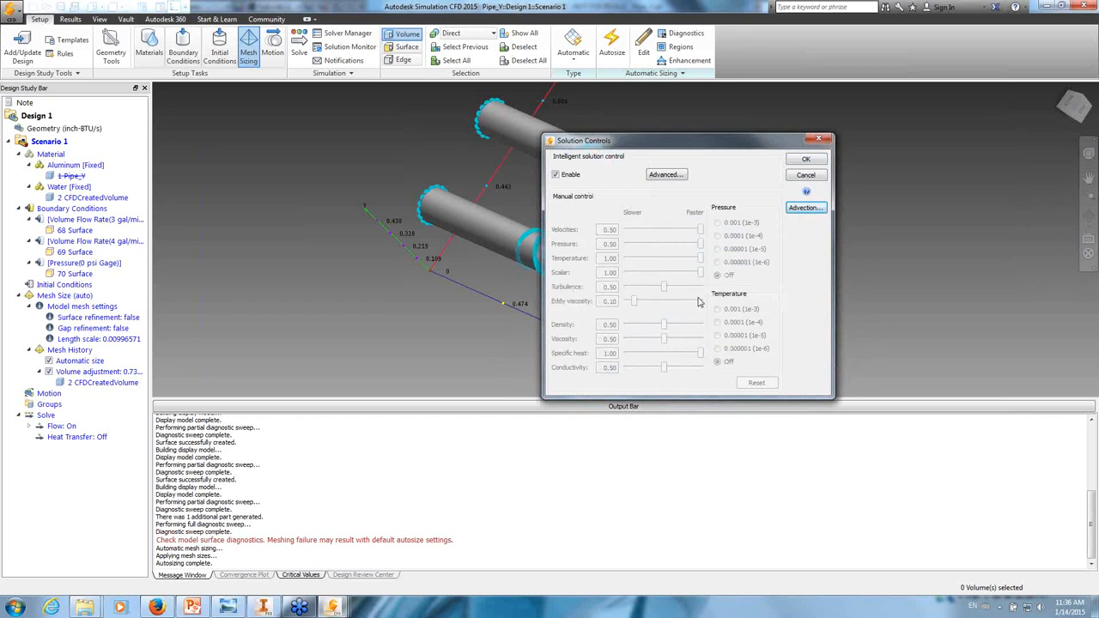
{"action": "left_click", "coordinate": [807, 161]}
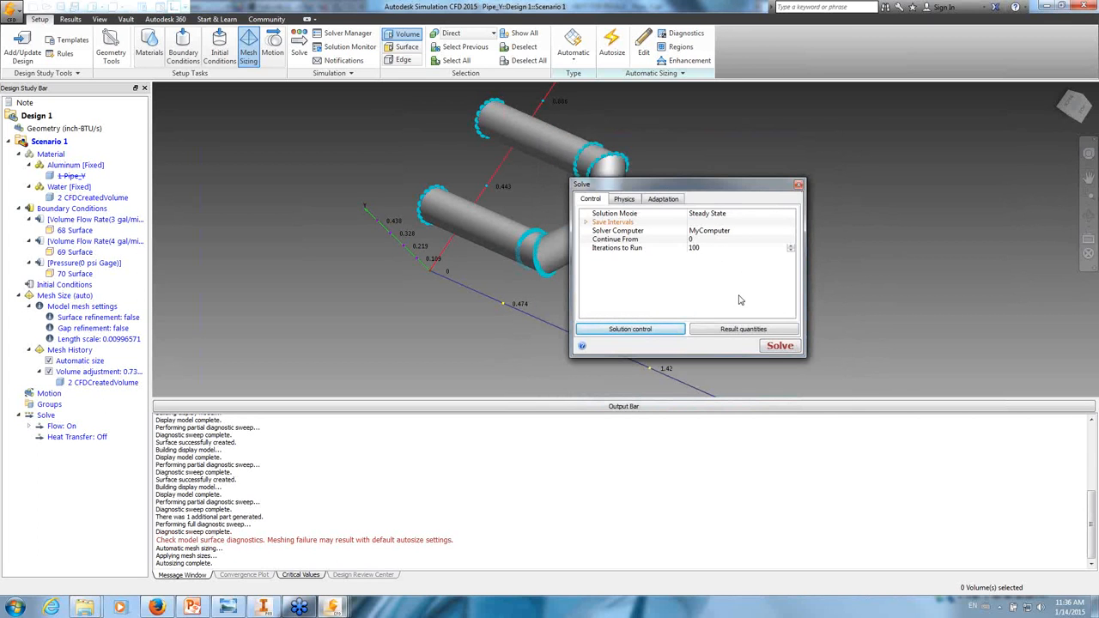
- Set the iterations to run to 500 and start solving the Y pipe scenario
{"action": "left_click", "coordinate": [722, 248]}
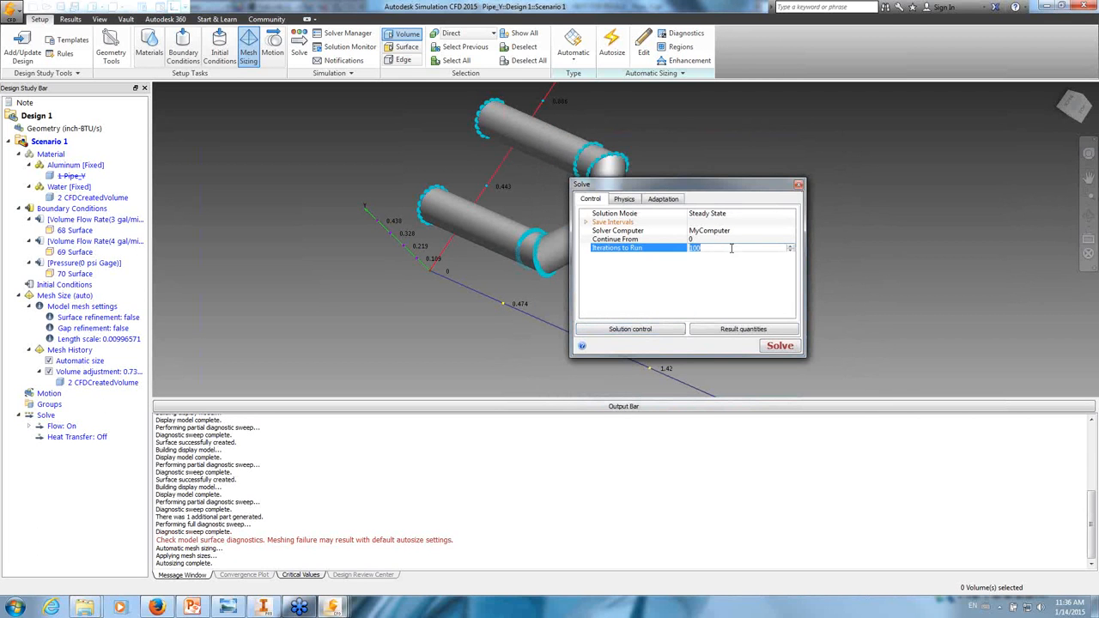
{"action": "type", "text": "50"}
{"action": "left_click", "coordinate": [781, 347]}
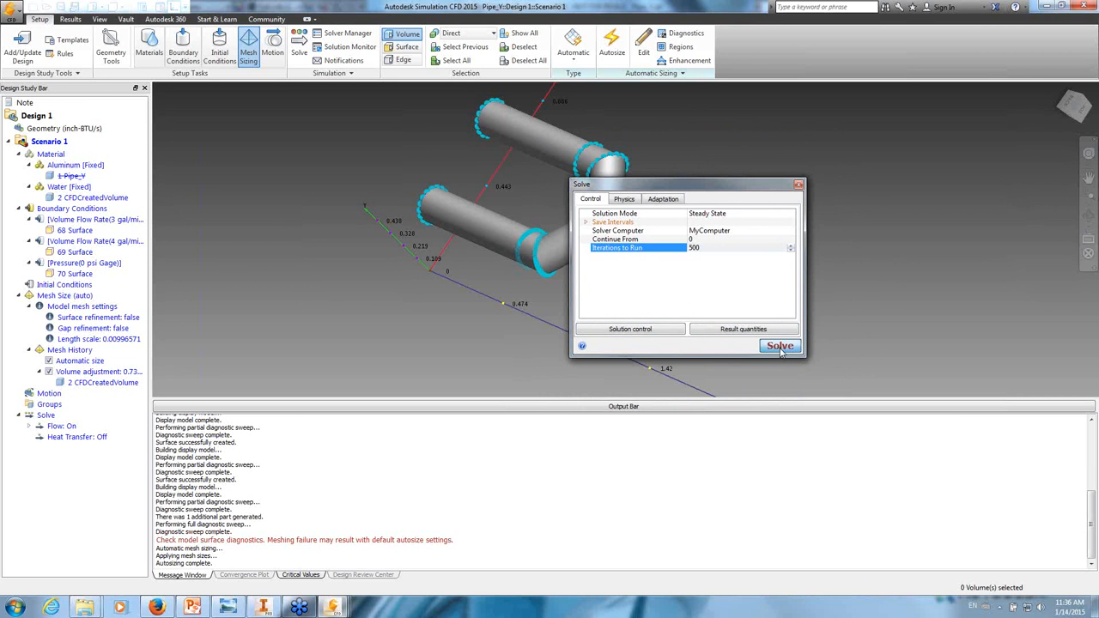
{"action": "left_click", "coordinate": [781, 347]}
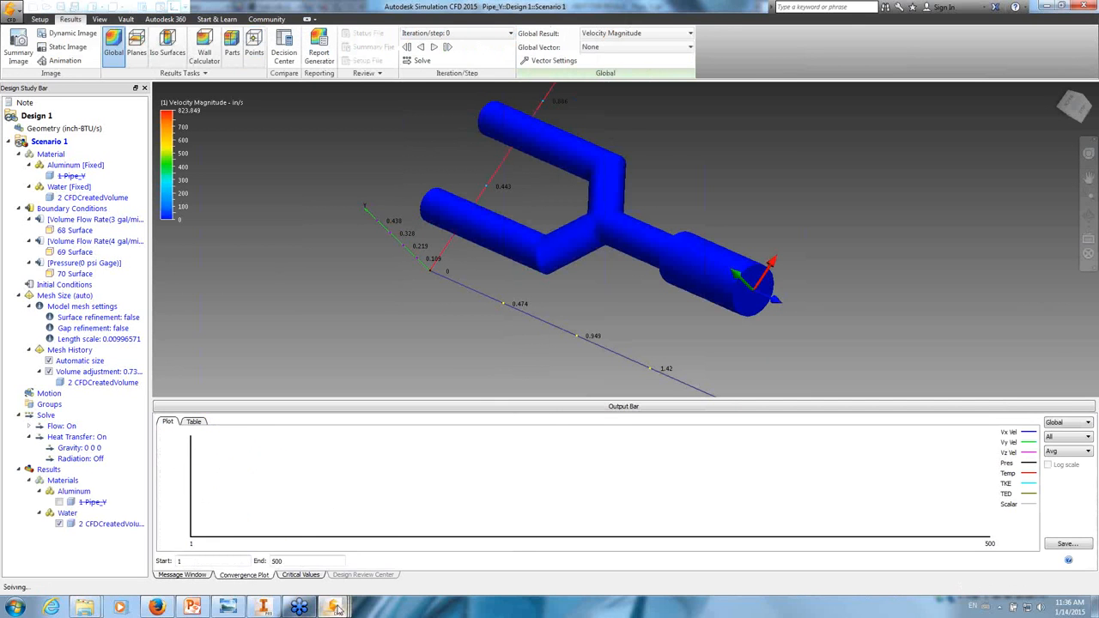
- Switch to the window with the 440-iteration Valve study and close it without saving the design study
{"action": "mouse_move", "coordinate": [339, 609]}
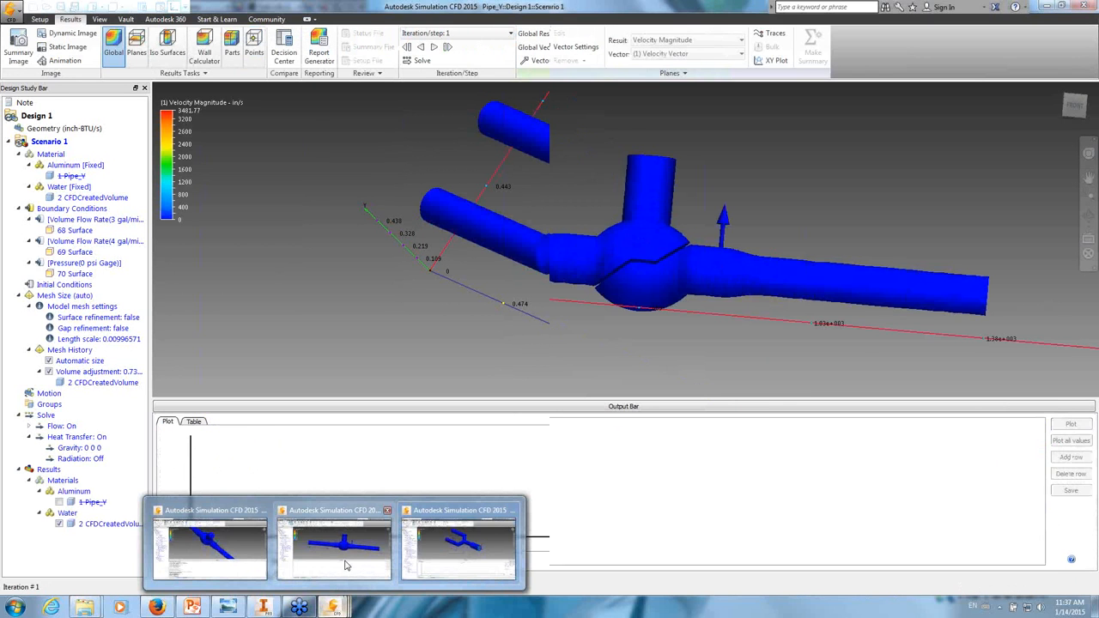
{"action": "left_click", "coordinate": [336, 550]}
{"action": "left_click", "coordinate": [1084, 6]}
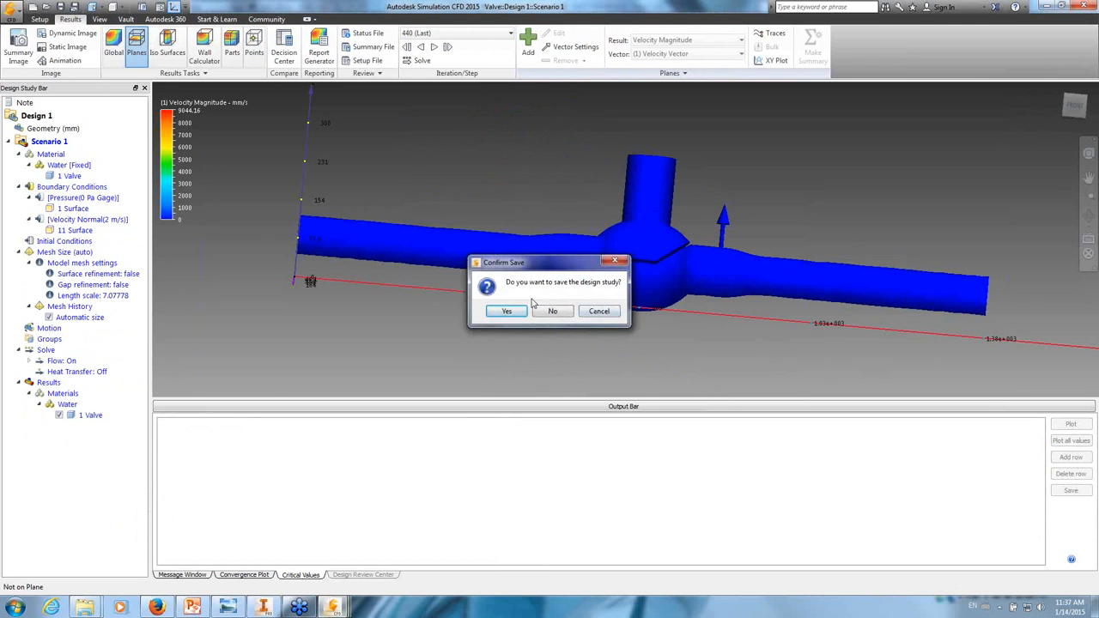
{"action": "left_click", "coordinate": [554, 311]}
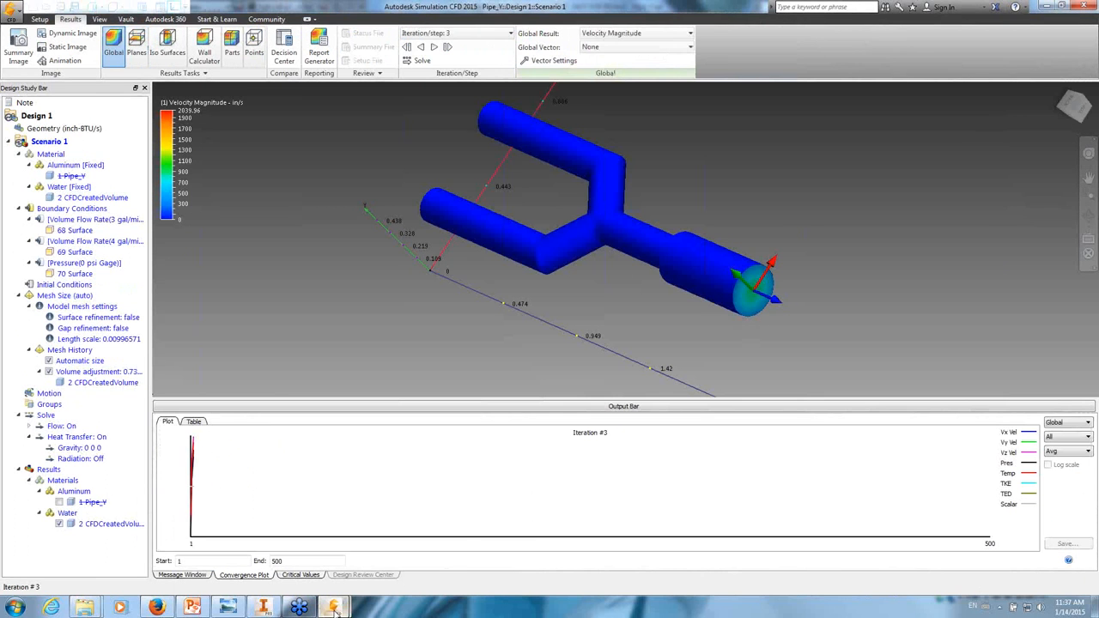
- In the remaining Valve study window, dismiss the solve setup and open Pipe_Y.cfdst from Models Backup, Y, Pipe_Y, without saving the valve study
{"action": "mouse_move", "coordinate": [336, 608]}
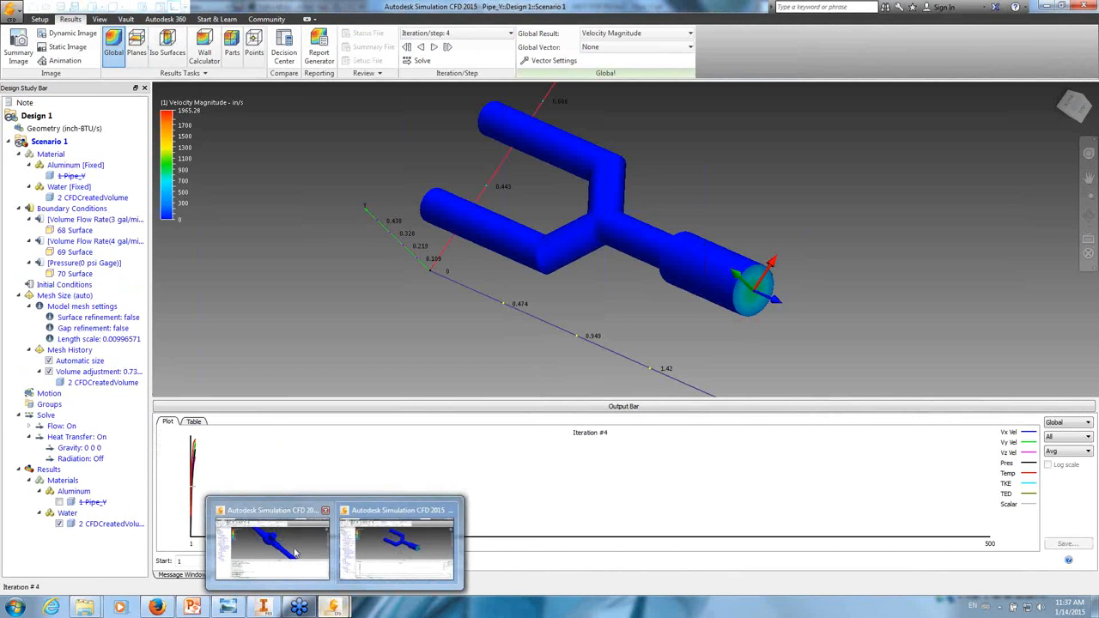
{"action": "left_click", "coordinate": [295, 554]}
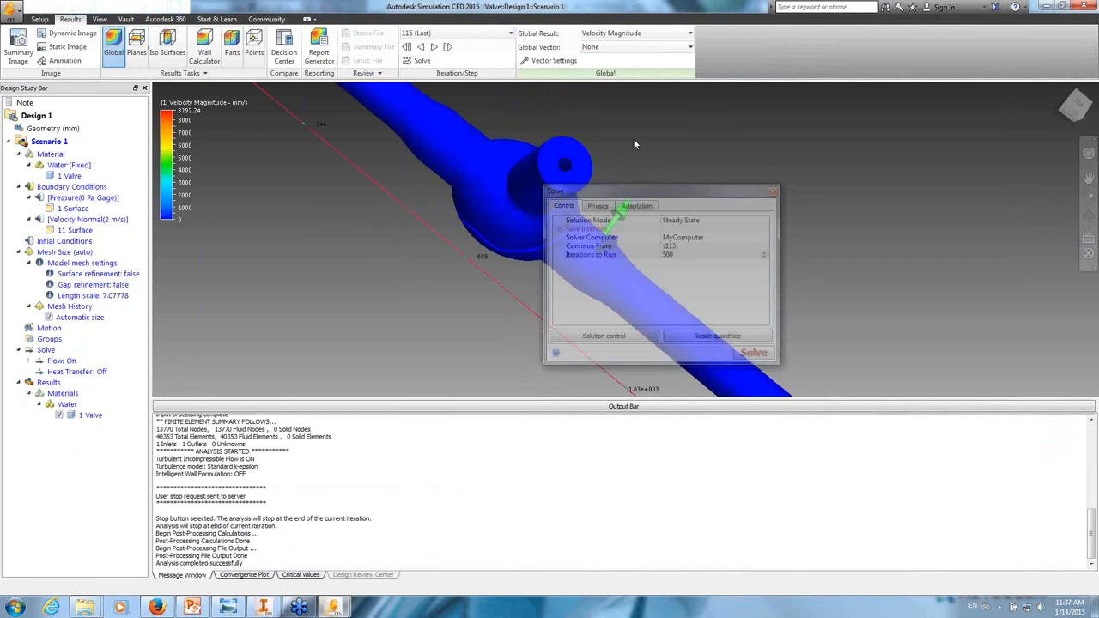
{"action": "left_click", "coordinate": [772, 192]}
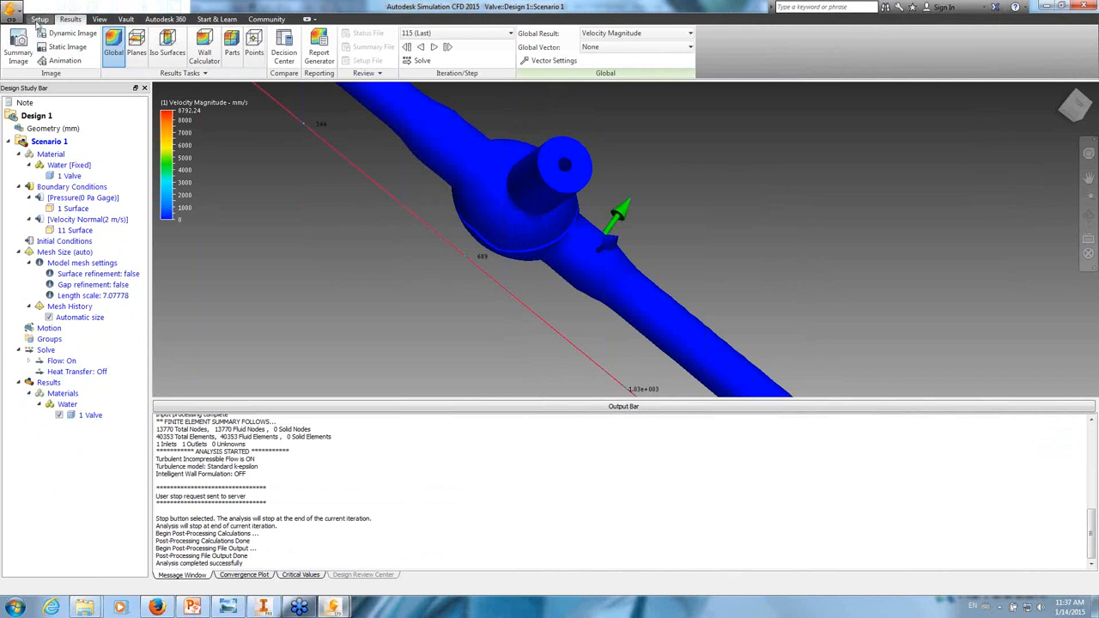
{"action": "left_click", "coordinate": [12, 14]}
{"action": "left_click", "coordinate": [35, 60]}
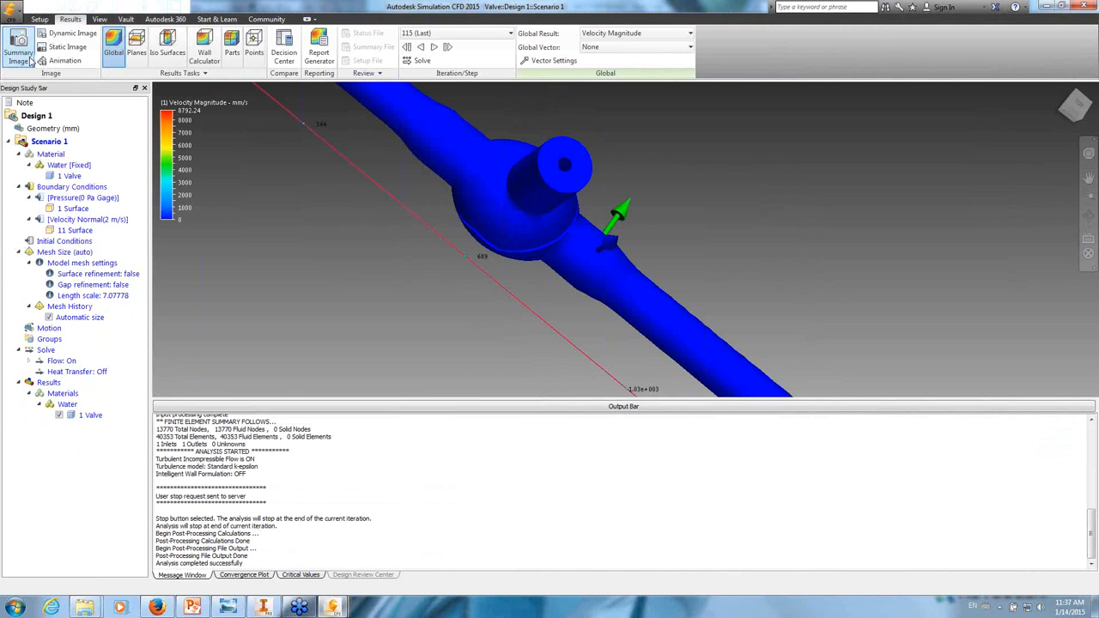
{"action": "left_click", "coordinate": [553, 313]}
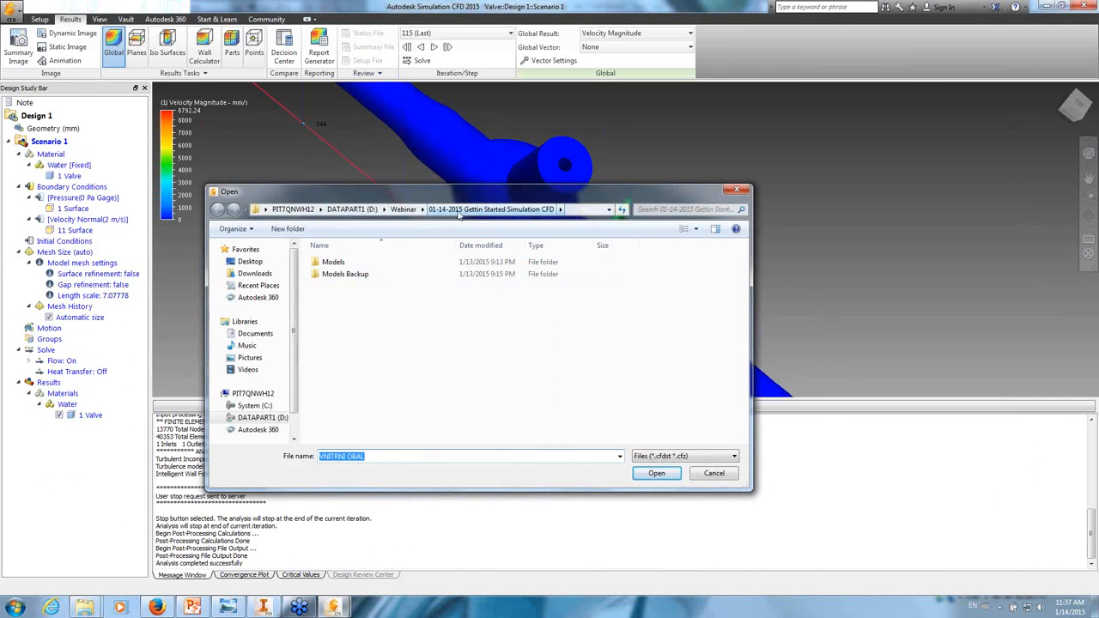
{"action": "double_click", "coordinate": [359, 275]}
{"action": "double_click", "coordinate": [317, 287]}
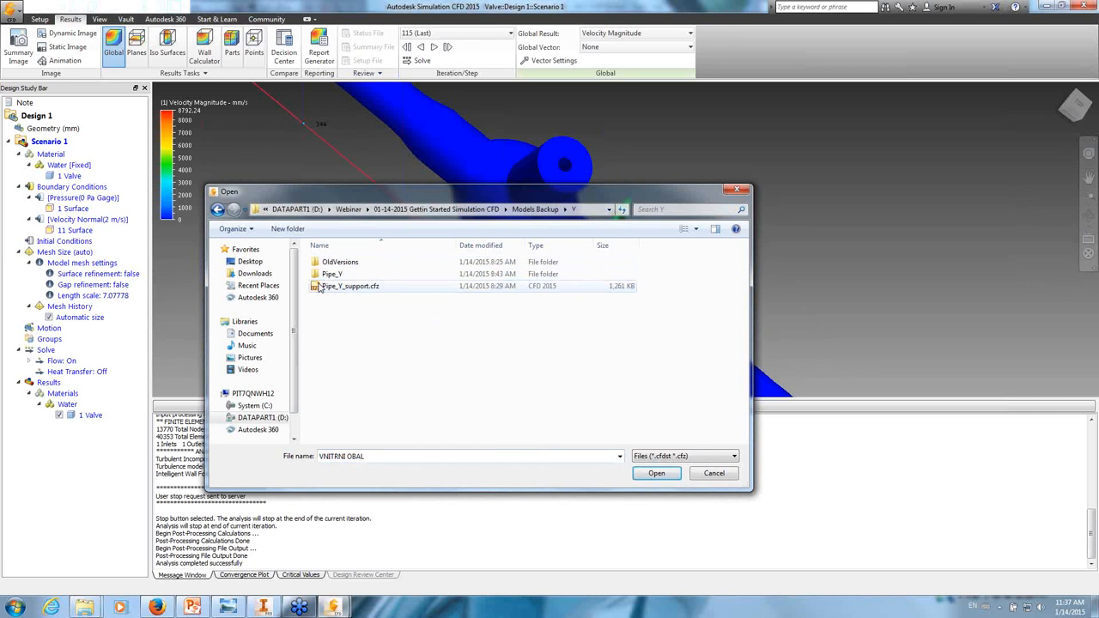
{"action": "double_click", "coordinate": [335, 275]}
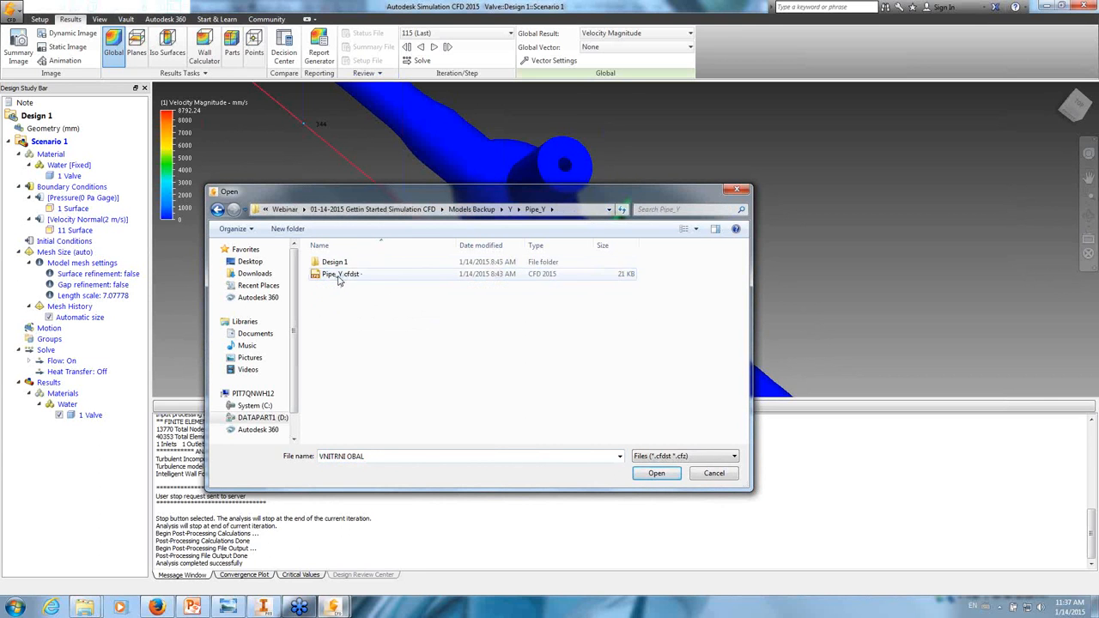
{"action": "left_click", "coordinate": [339, 275]}
{"action": "left_click", "coordinate": [656, 475]}
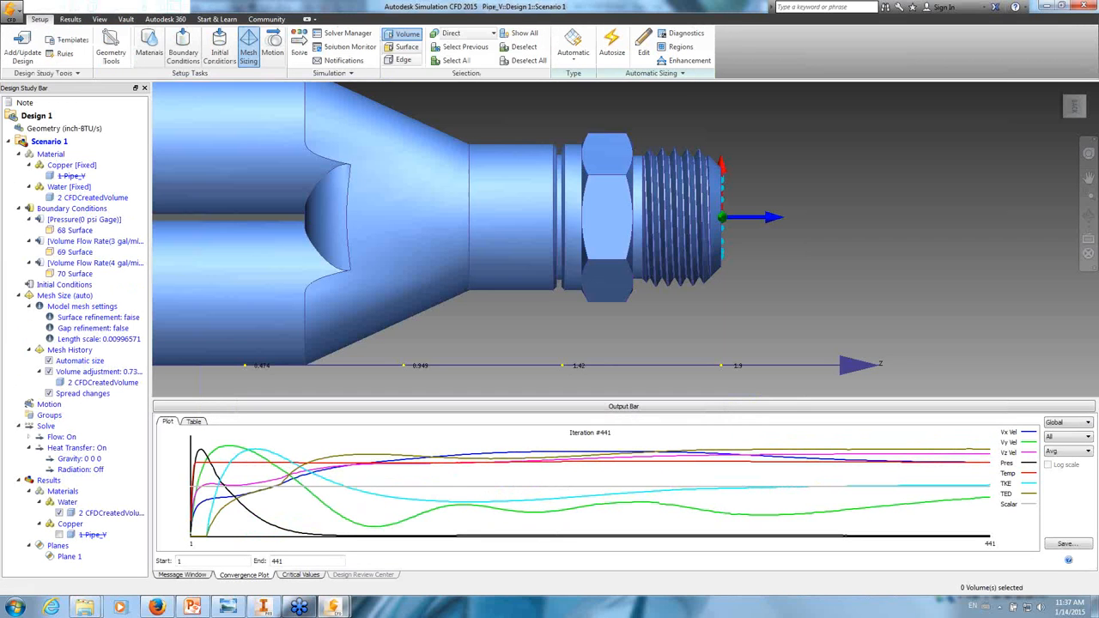
- Check the convergence progress of the running Y pipe solve and return to the opened backup study
{"action": "mouse_move", "coordinate": [334, 608]}
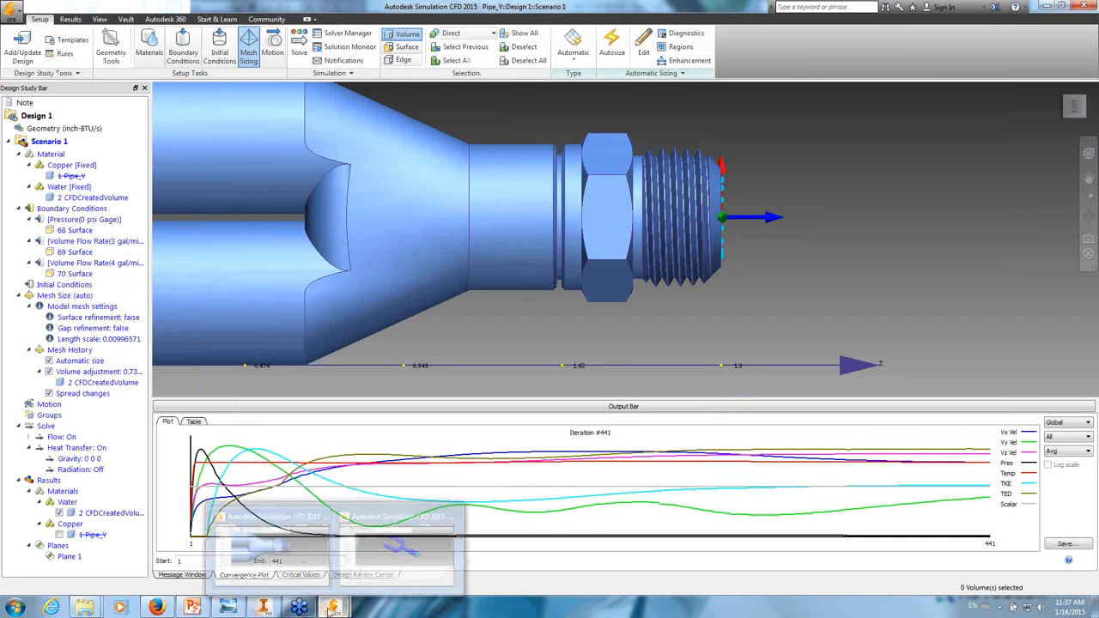
{"action": "left_click", "coordinate": [369, 575]}
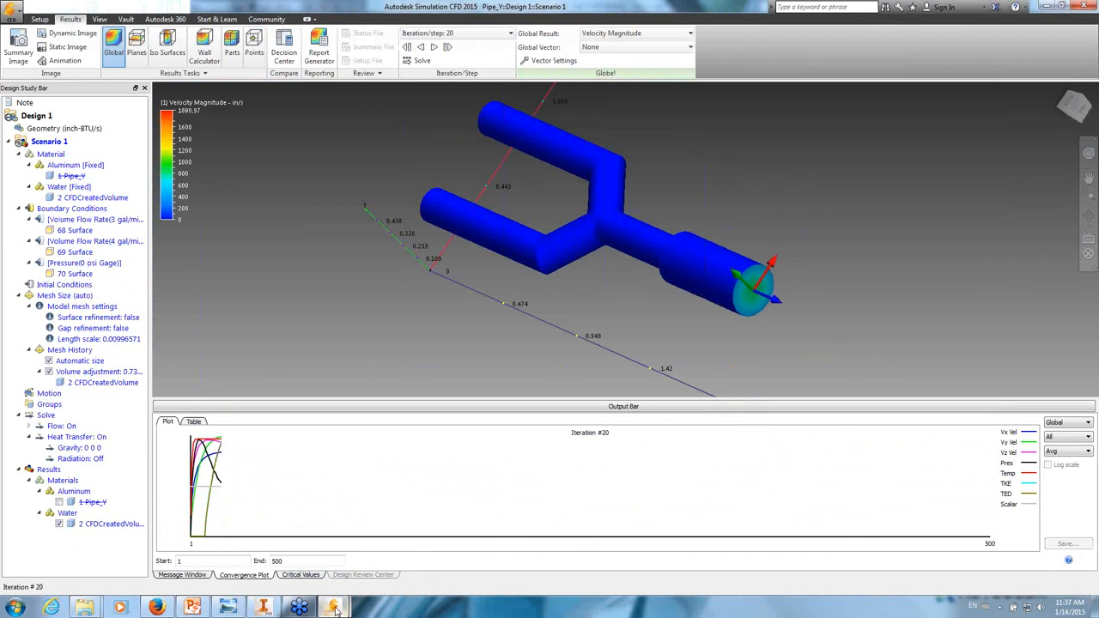
{"action": "mouse_move", "coordinate": [335, 608]}
{"action": "left_click", "coordinate": [400, 552]}
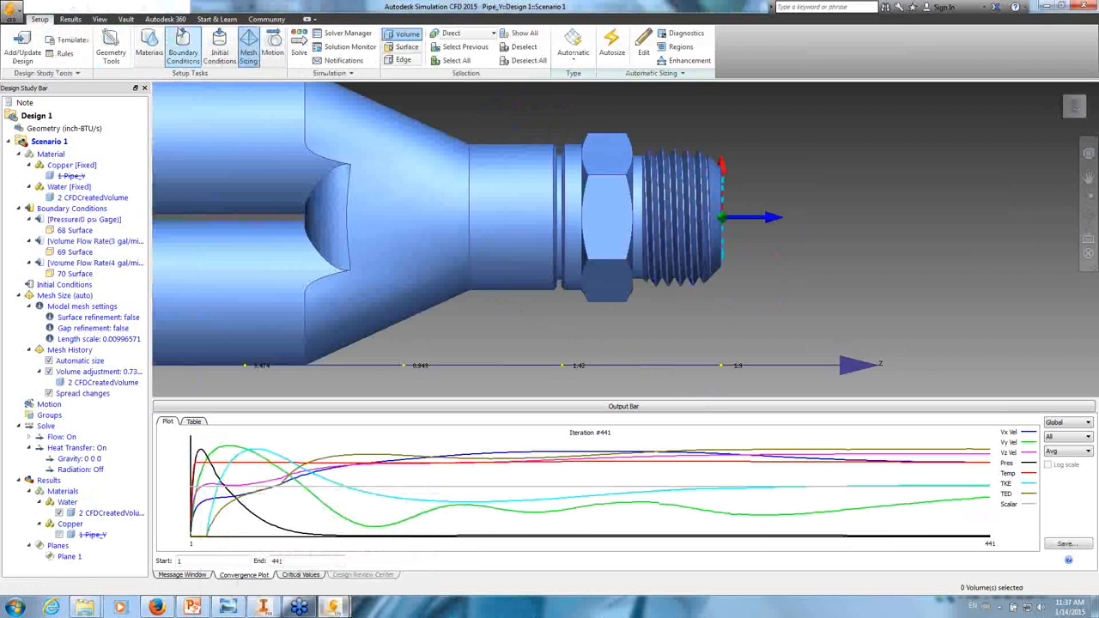
- Show the results of the backup Y pipe study and remove its existing temperature result plane
{"action": "left_click", "coordinate": [73, 22]}
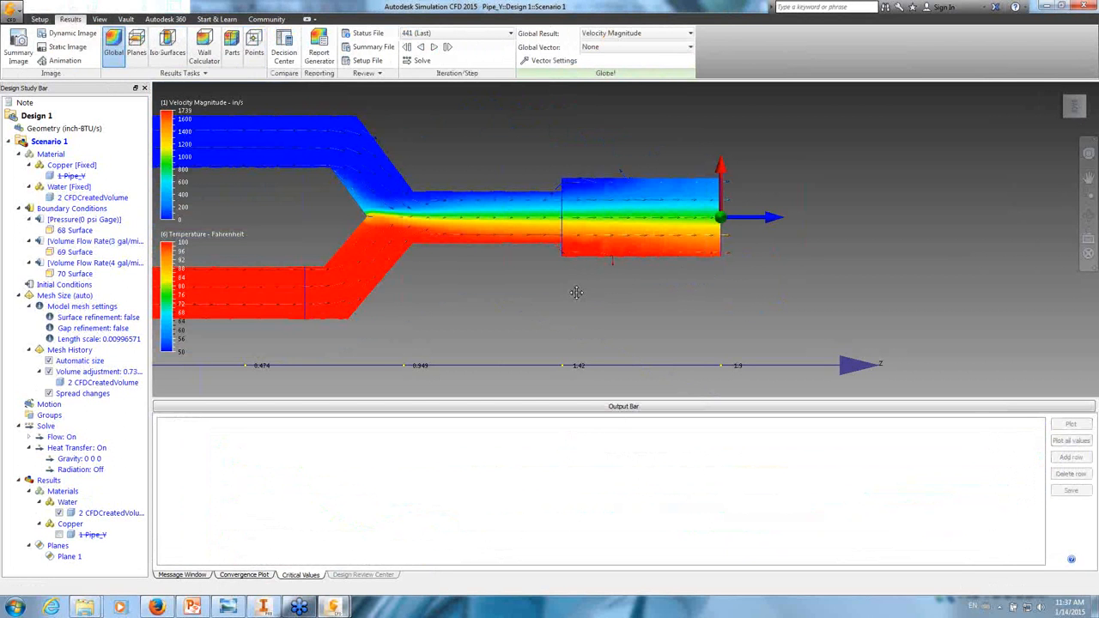
{"action": "middle_click_drag", "start_coordinate": [577, 293], "coordinate": [772, 290]}
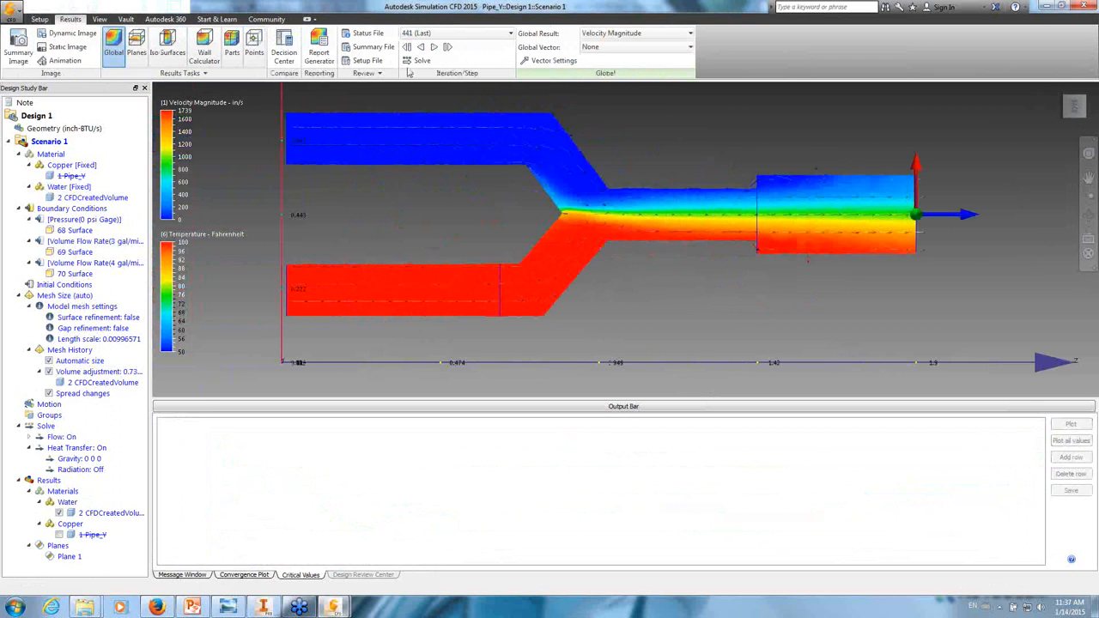
{"action": "left_click", "coordinate": [134, 44]}
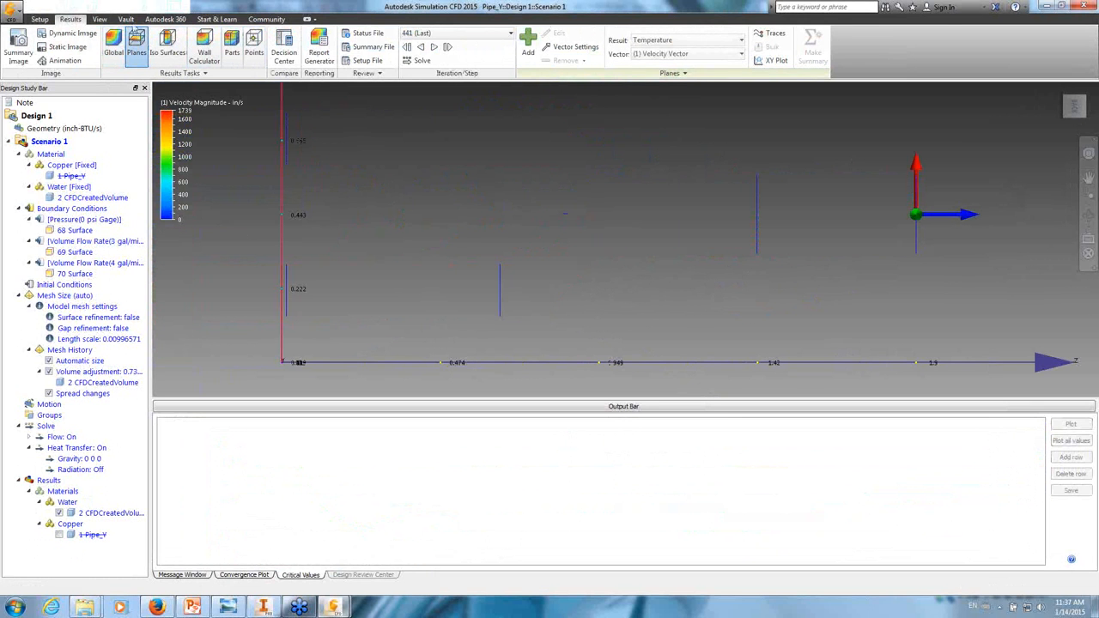
- Change the visual style so the water volume is displayed as a shaded solid
{"action": "left_click", "coordinate": [100, 19]}
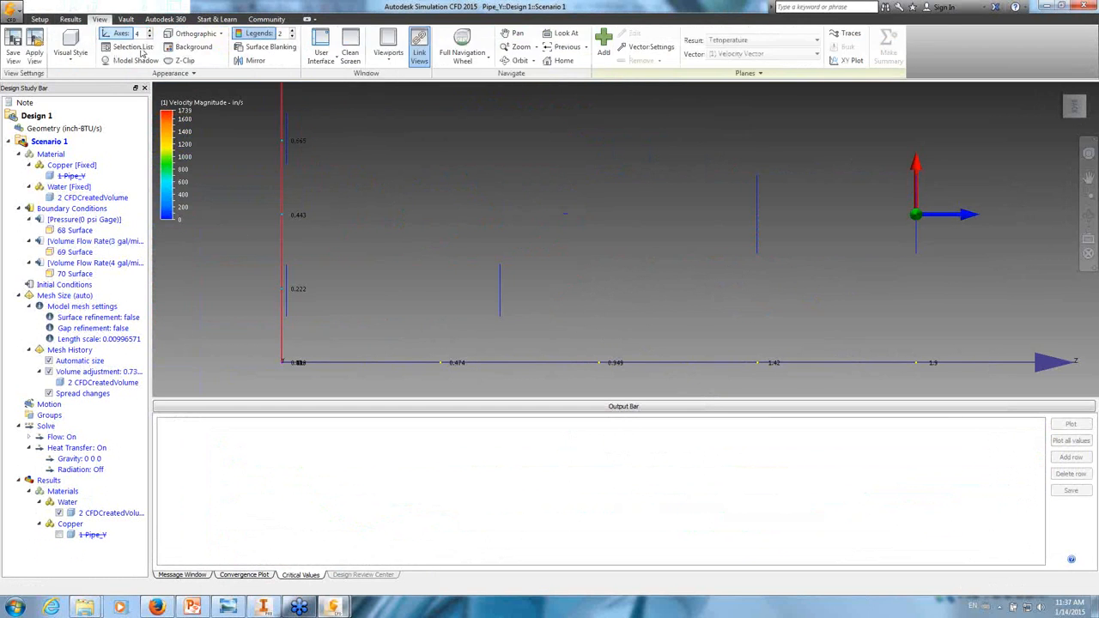
{"action": "left_click", "coordinate": [70, 47]}
{"action": "left_click", "coordinate": [79, 78]}
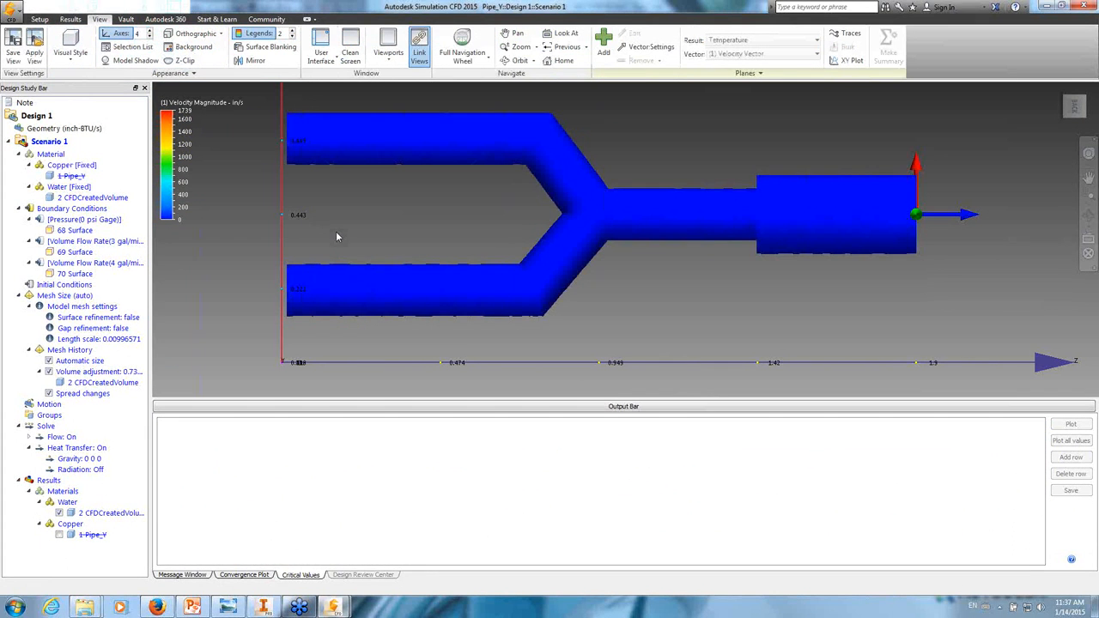
{"action": "mouse_move", "coordinate": [375, 232]}
{"action": "middle_mouse_down", "text": "shift"}
{"action": "mouse_move", "coordinate": [487, 226]}
{"action": "mouse_move", "coordinate": [444, 304]}
{"action": "middle_mouse_up", "text": "shift"}
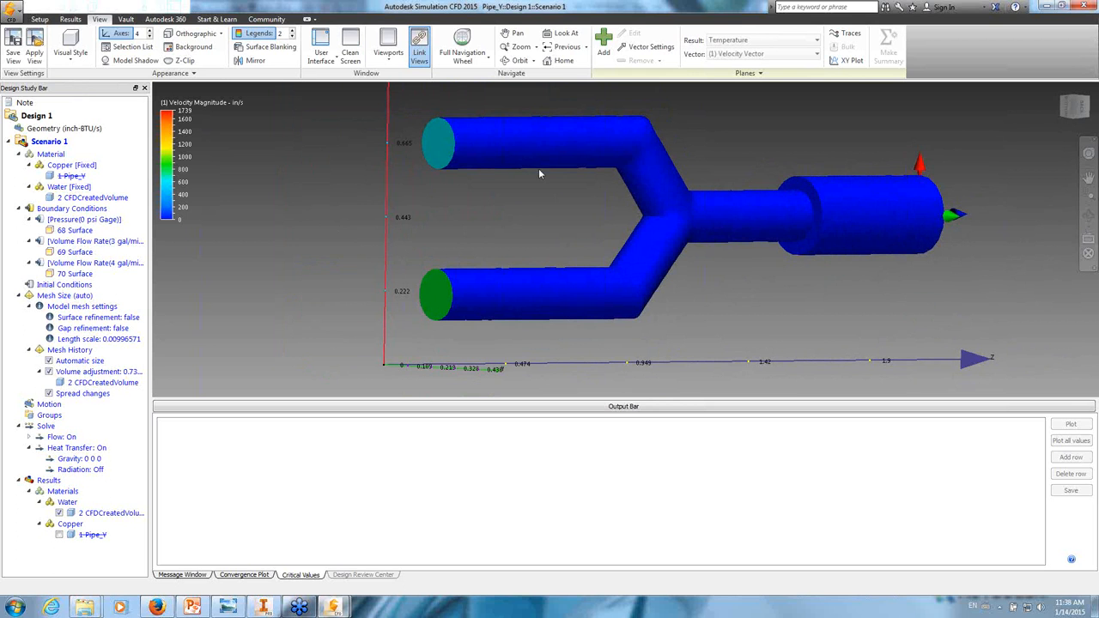
- Set the global result to Temperature and examine its distribution over the water volume from several angles
{"action": "left_click", "coordinate": [70, 19]}
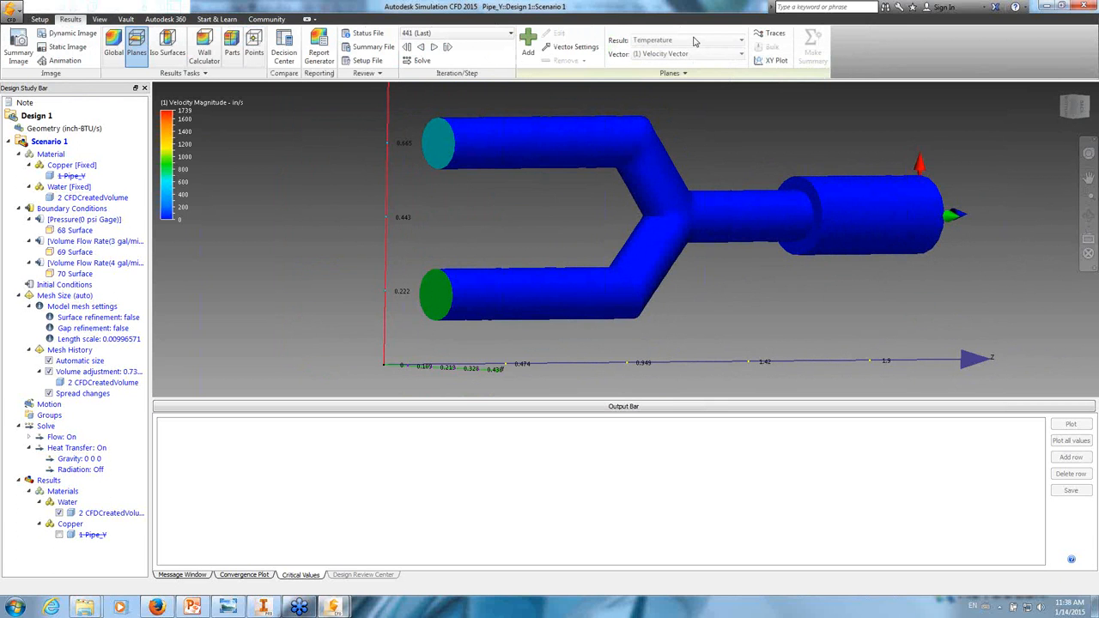
{"action": "left_click", "coordinate": [113, 47]}
{"action": "left_click", "coordinate": [604, 34]}
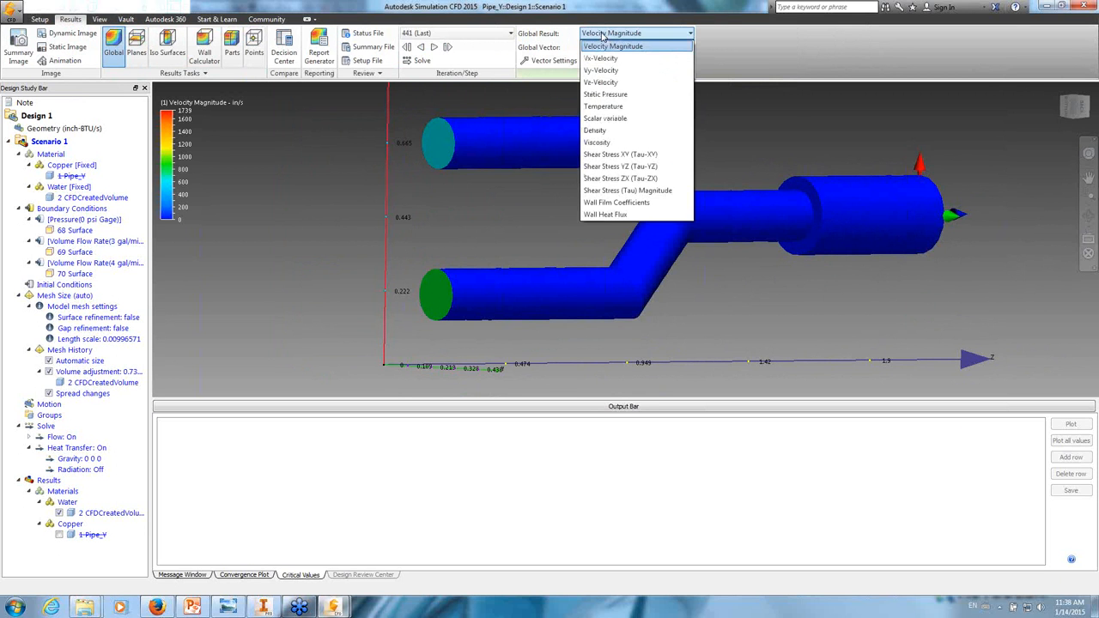
{"action": "left_click", "coordinate": [603, 106]}
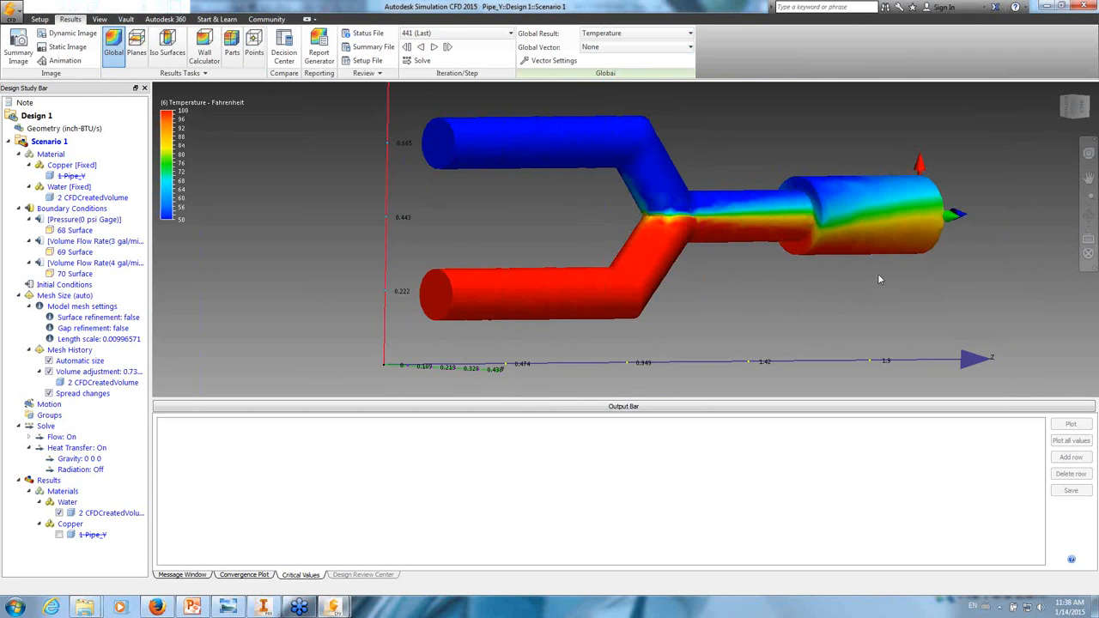
{"action": "mouse_move", "coordinate": [869, 267]}
{"action": "middle_mouse_down", "text": "shift"}
{"action": "mouse_move", "coordinate": [642, 273]}
{"action": "mouse_move", "coordinate": [713, 272]}
{"action": "mouse_move", "coordinate": [886, 196]}
{"action": "middle_mouse_up", "text": "shift"}
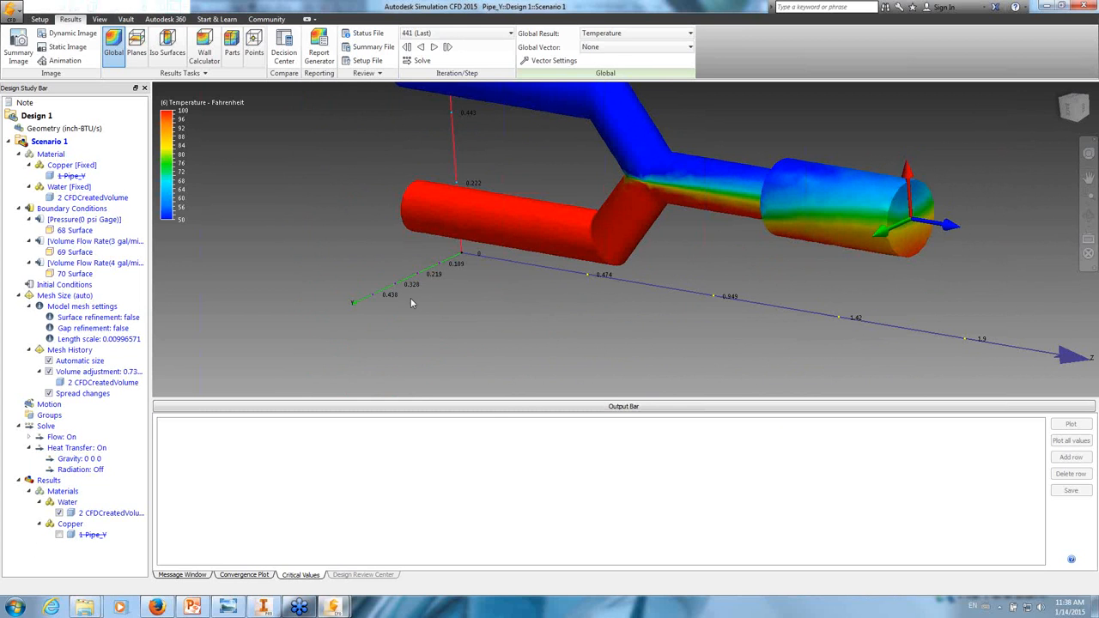
{"action": "mouse_move", "coordinate": [353, 275]}
{"action": "middle_mouse_down", "text": "shift"}
{"action": "mouse_move", "coordinate": [375, 245]}
{"action": "mouse_move", "coordinate": [429, 236]}
{"action": "middle_mouse_up", "text": "shift"}
- Add a temperature result plane and align it perpendicular to the Y axis so it cuts lengthwise through both pipe branches
{"action": "left_click", "coordinate": [1072, 110]}
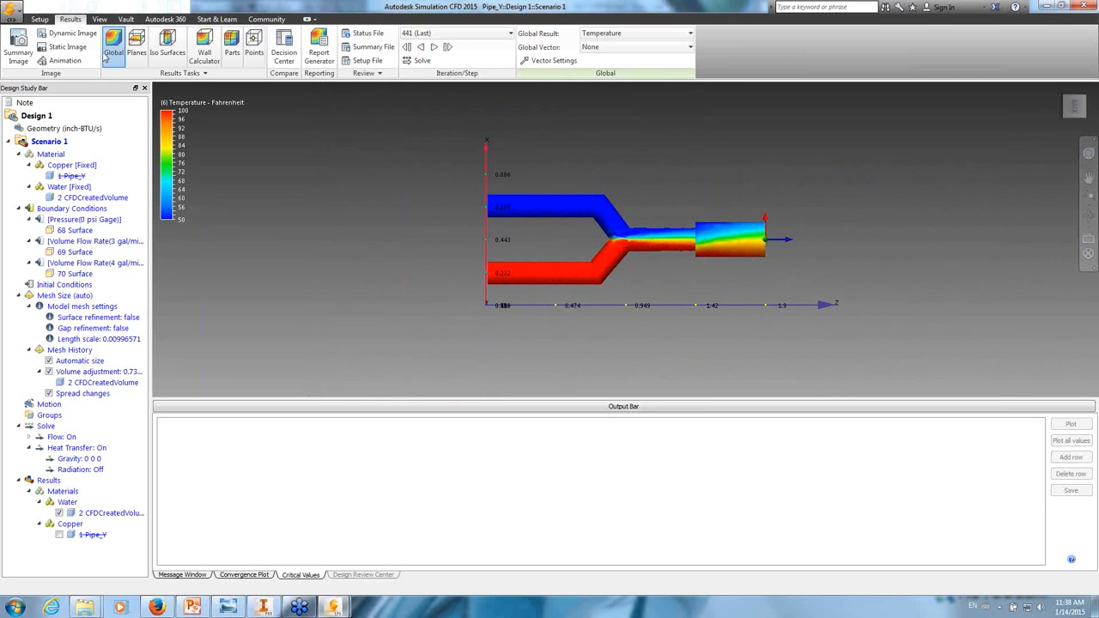
{"action": "left_click", "coordinate": [138, 44]}
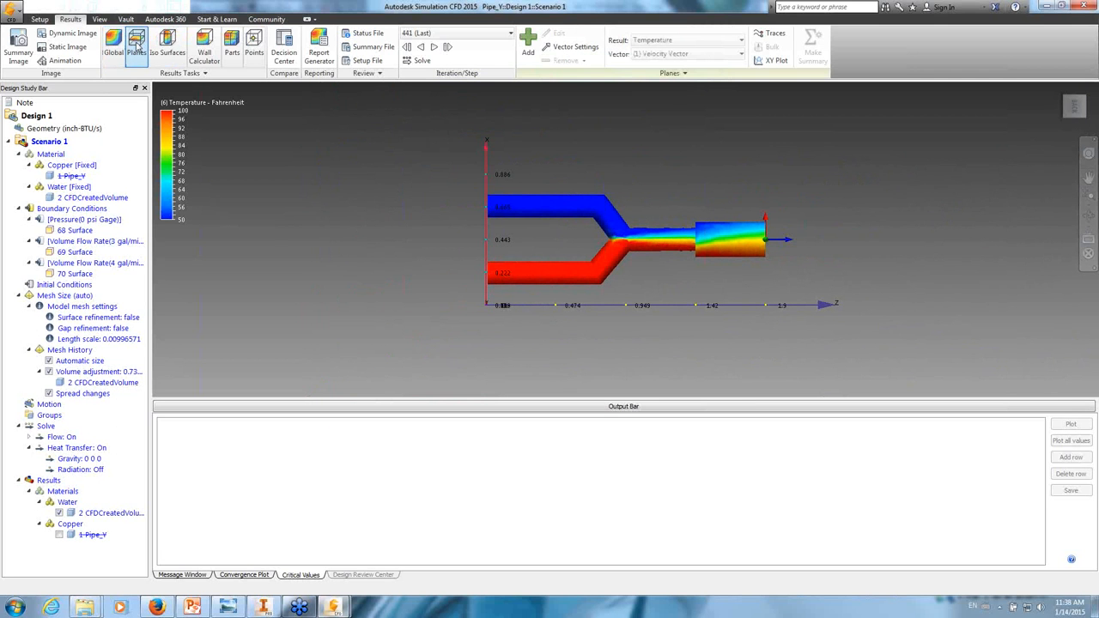
{"action": "left_click", "coordinate": [527, 43]}
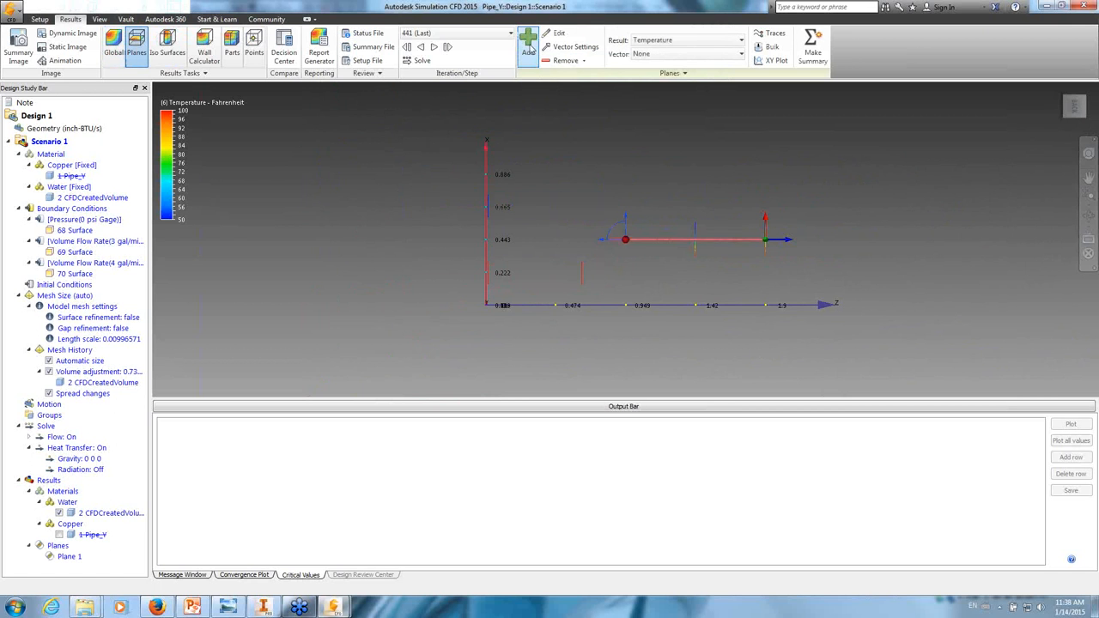
{"action": "middle_click_drag", "start_coordinate": [716, 240], "coordinate": [717, 261], "text": "shift"}
{"action": "left_click", "coordinate": [720, 243]}
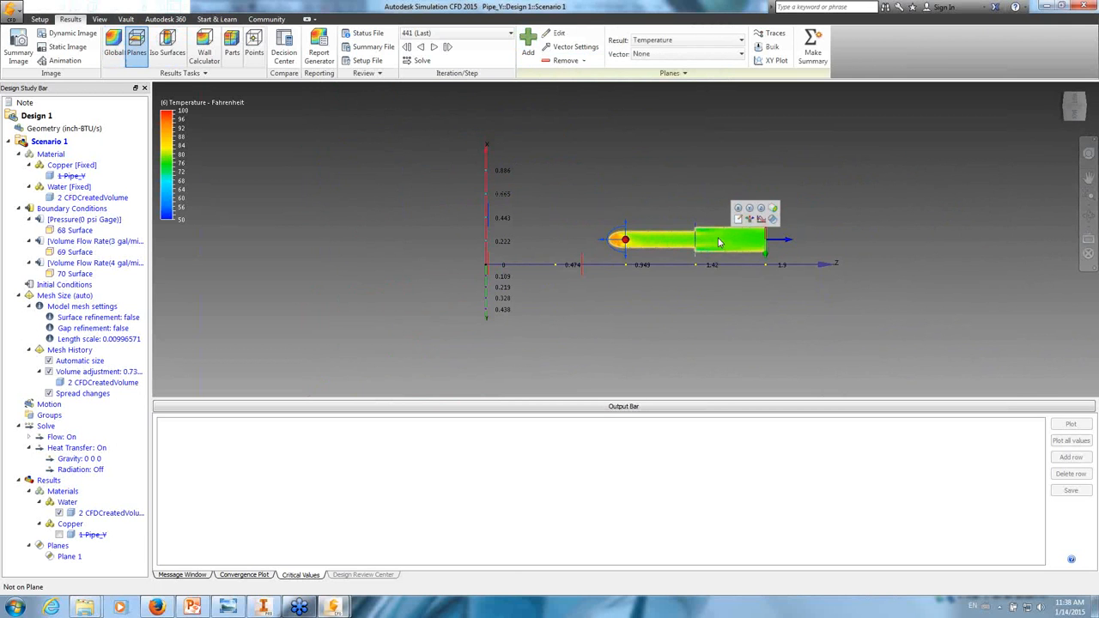
{"action": "left_click", "coordinate": [749, 209]}
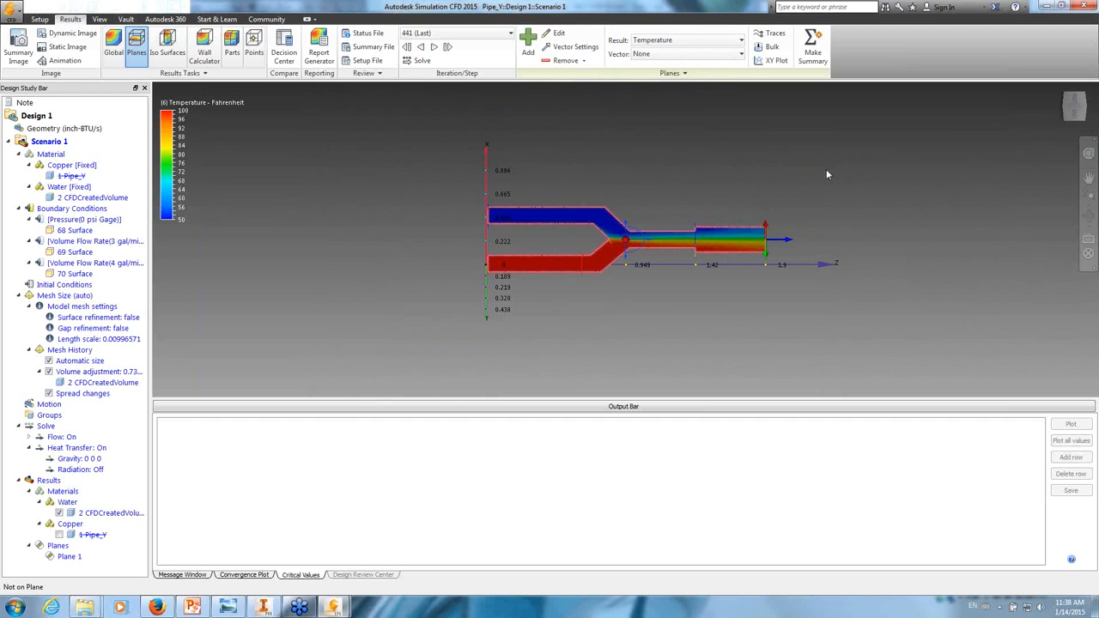
{"action": "left_click", "coordinate": [1078, 113]}
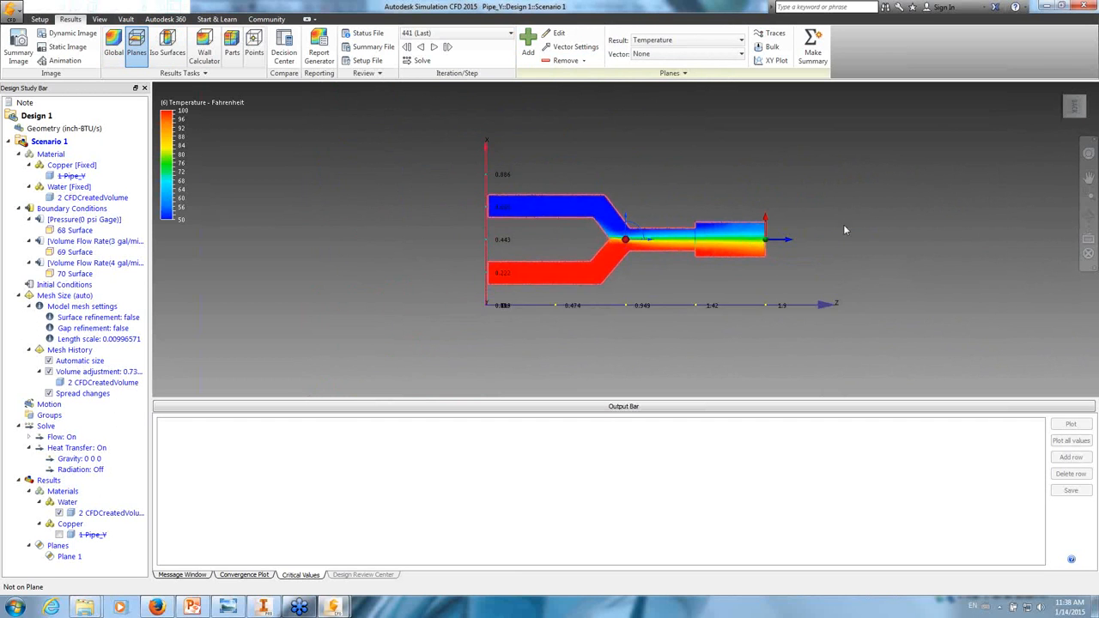
- Align the temperature results plane with the outlet surface of the Y-shaped pipe
{"action": "scroll", "coordinate": [802, 250], "scroll_direction": "up", "scroll_amount": 3}
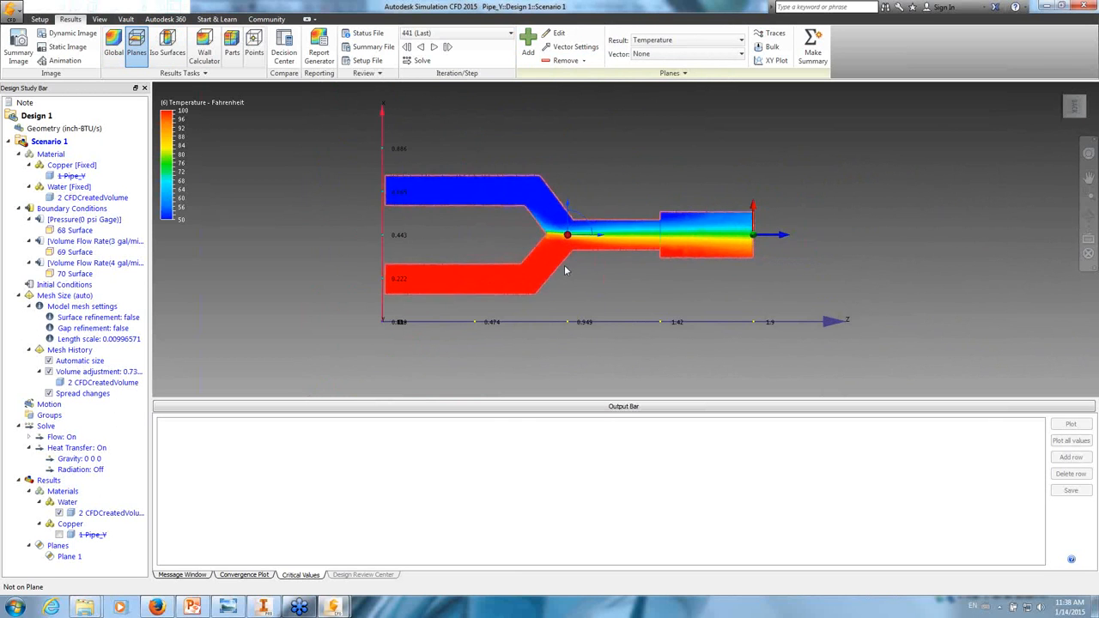
{"action": "scroll", "coordinate": [558, 283], "scroll_direction": "up", "scroll_amount": 2}
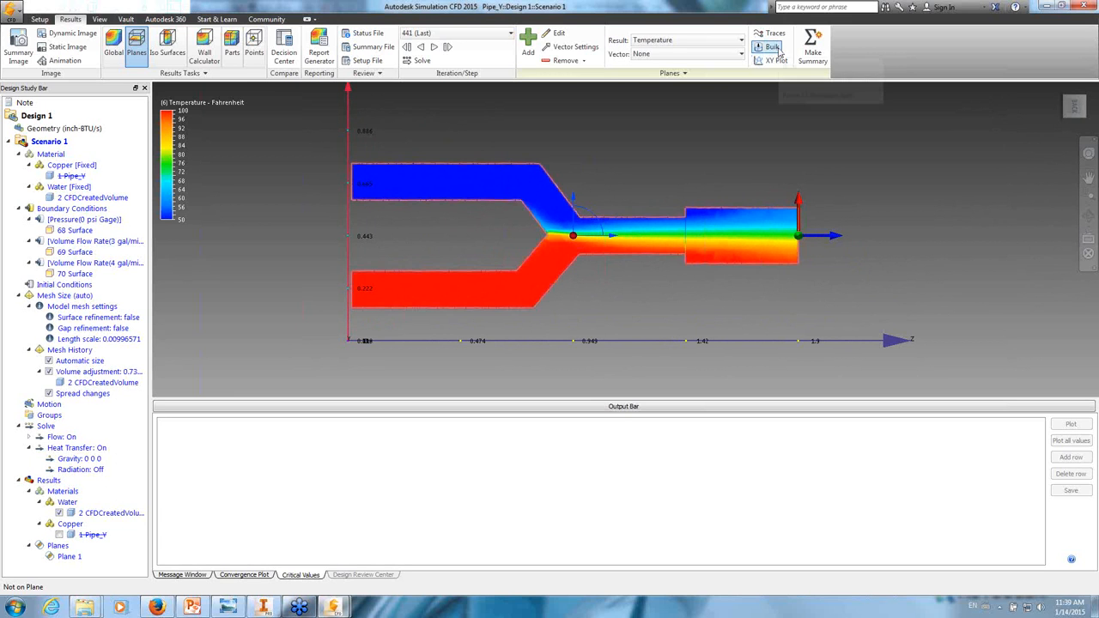
{"action": "left_click", "coordinate": [756, 255]}
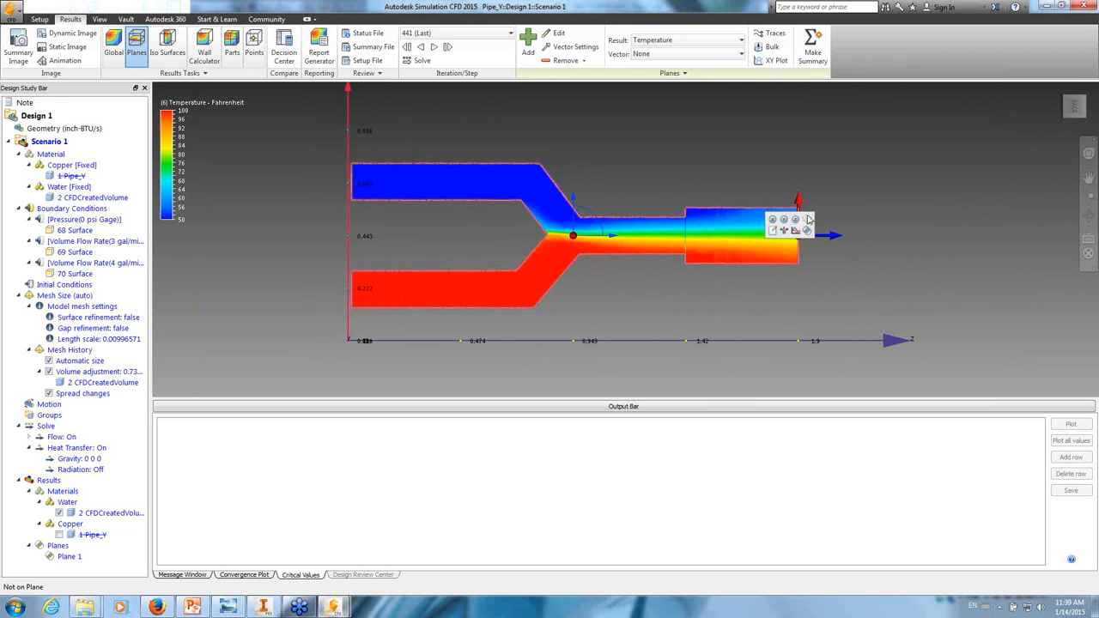
{"action": "middle_click_drag", "start_coordinate": [858, 212], "coordinate": [769, 241], "text": "shift"}
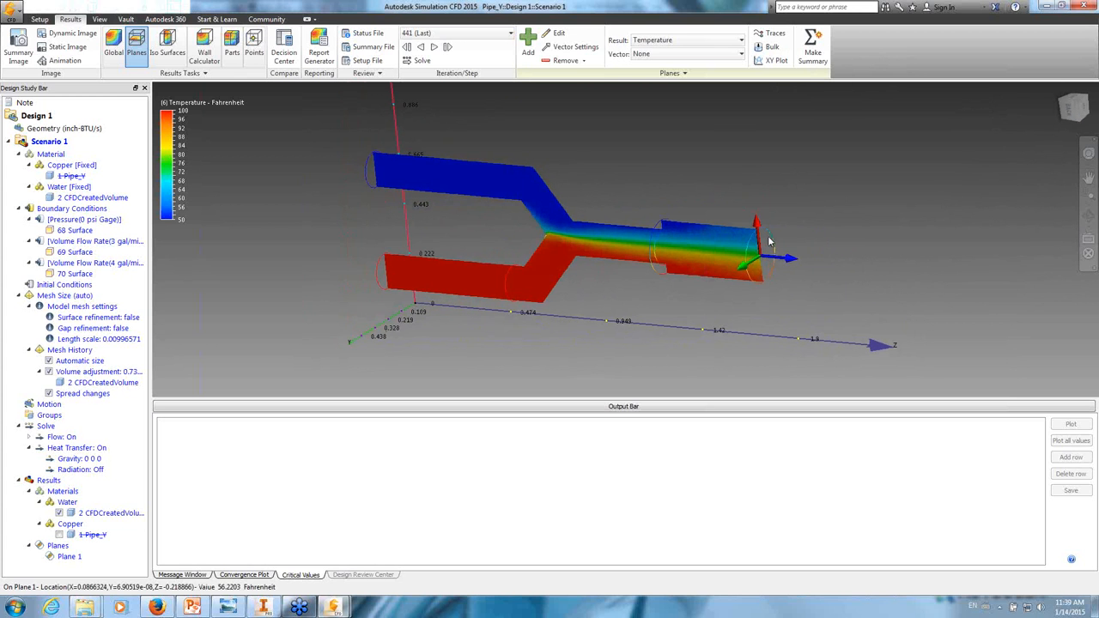
{"action": "left_click", "coordinate": [770, 241]}
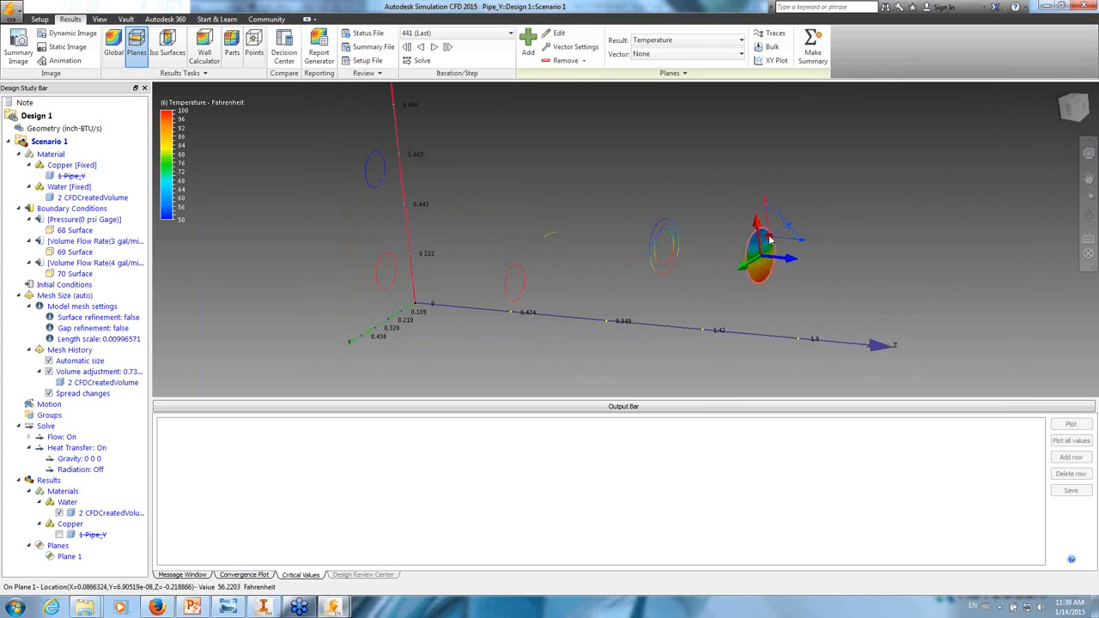
- Calculate the outlet plane's bulk volume flow in gal/min and temperature in Fahrenheit, examine the output, and close the bulk results
{"action": "left_click", "coordinate": [776, 49]}
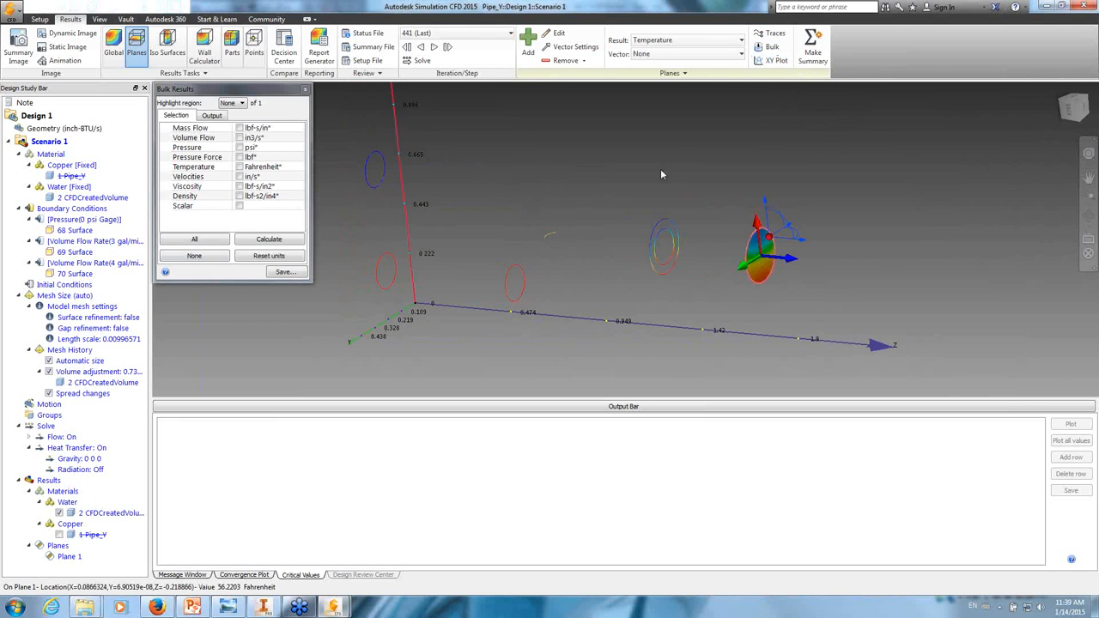
{"action": "left_click", "coordinate": [241, 139]}
{"action": "left_click", "coordinate": [241, 166]}
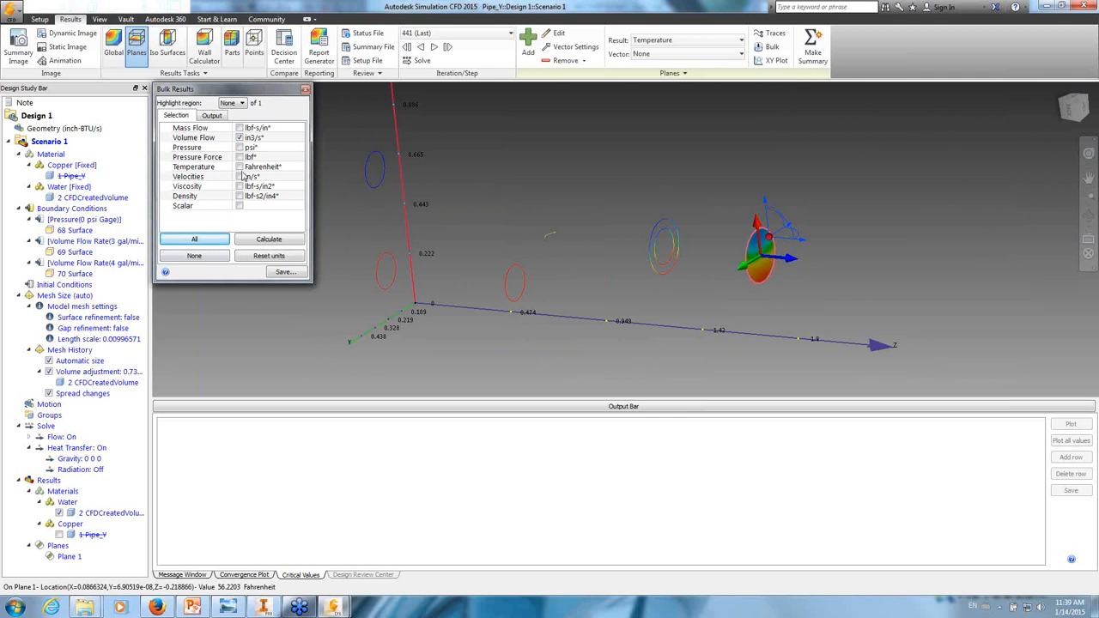
{"action": "left_click", "coordinate": [254, 137]}
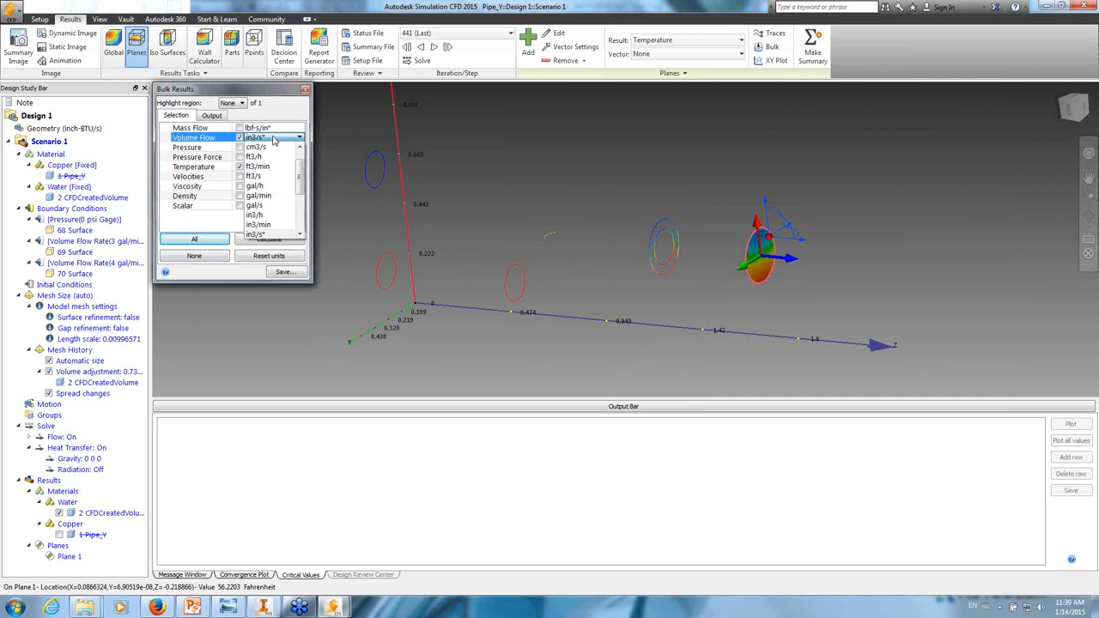
{"action": "left_click", "coordinate": [287, 197]}
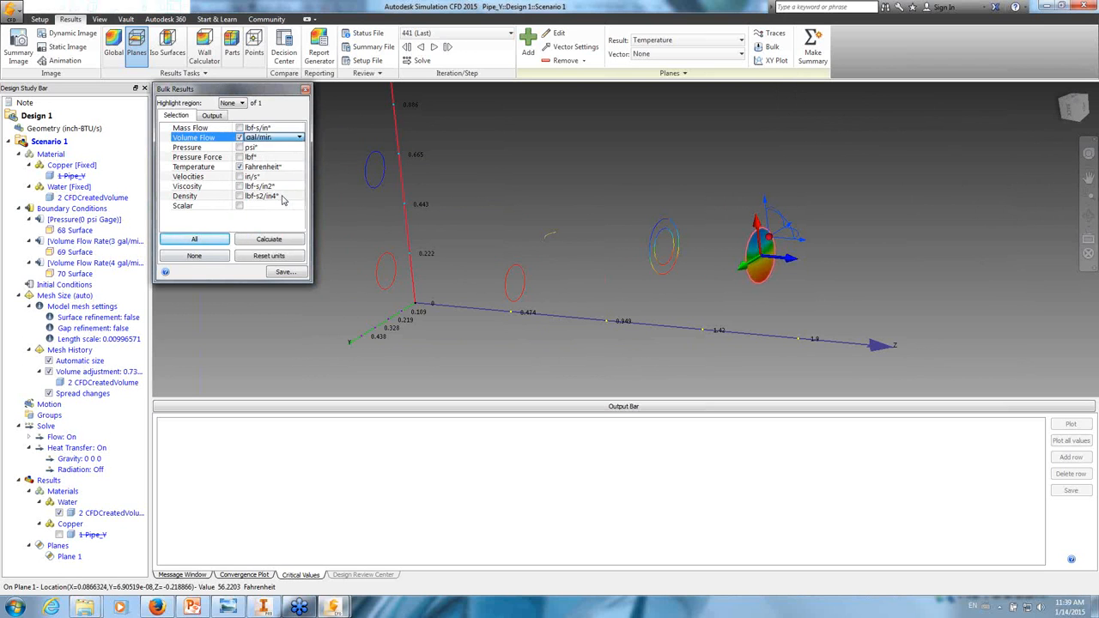
{"action": "left_click", "coordinate": [286, 239]}
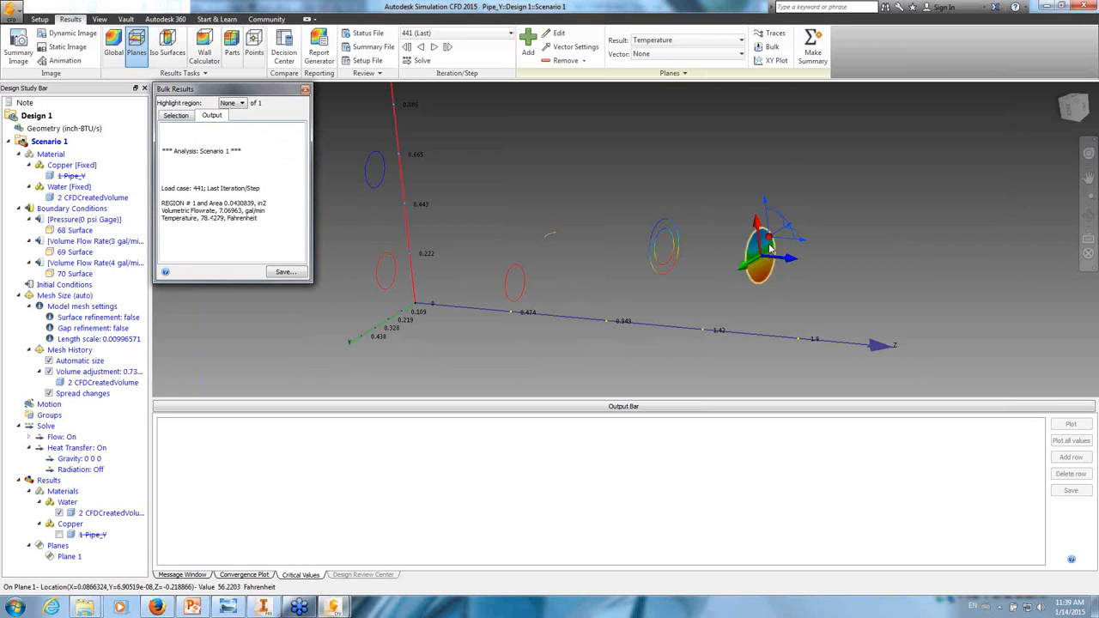
{"action": "scroll", "coordinate": [771, 247], "scroll_direction": "up", "scroll_amount": 5}
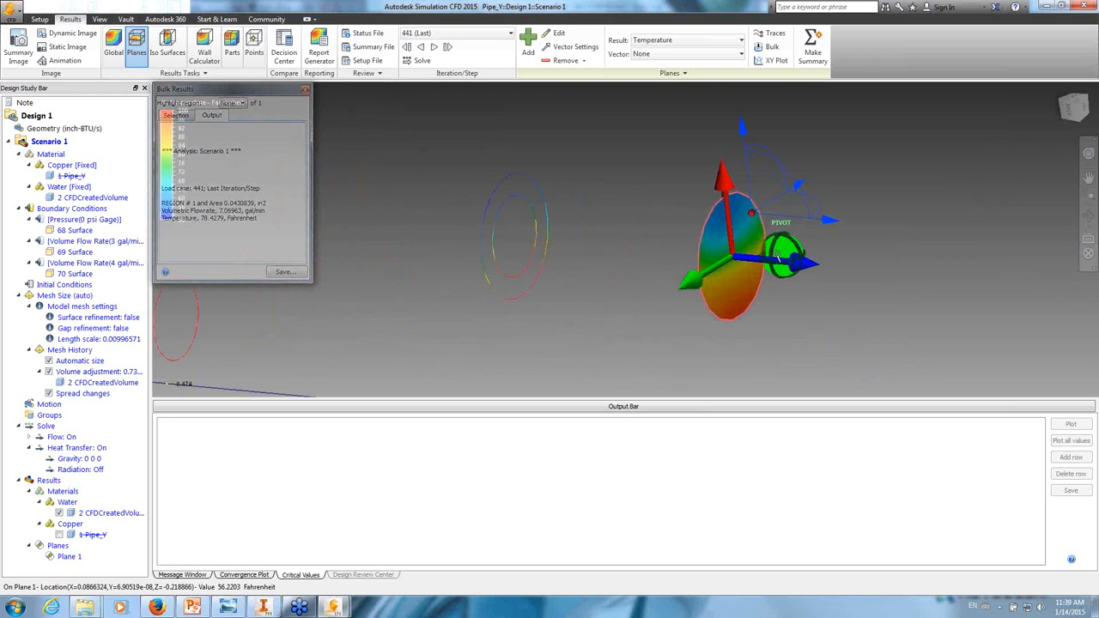
{"action": "scroll", "coordinate": [778, 256], "scroll_direction": "down", "scroll_amount": 5}
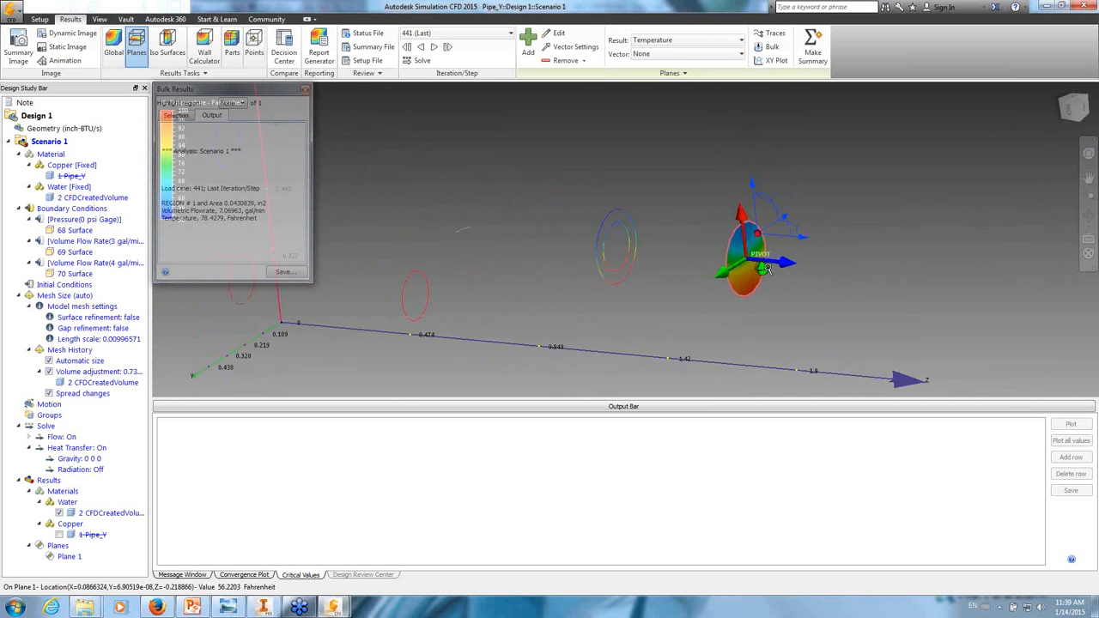
{"action": "scroll", "coordinate": [768, 268], "scroll_direction": "down", "scroll_amount": 2}
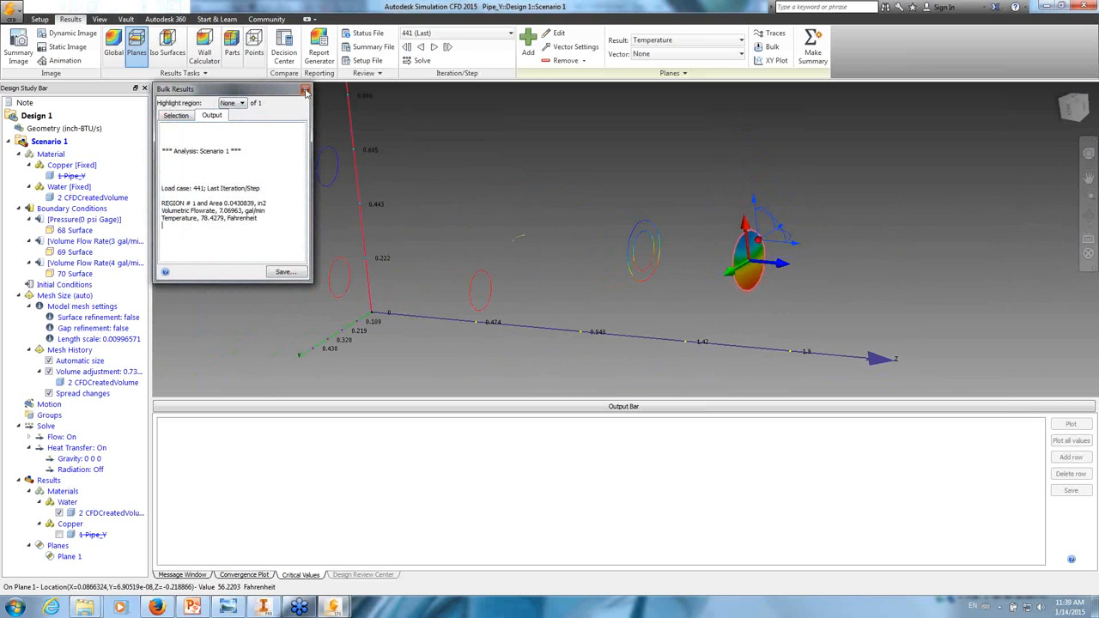
{"action": "left_click", "coordinate": [306, 91]}
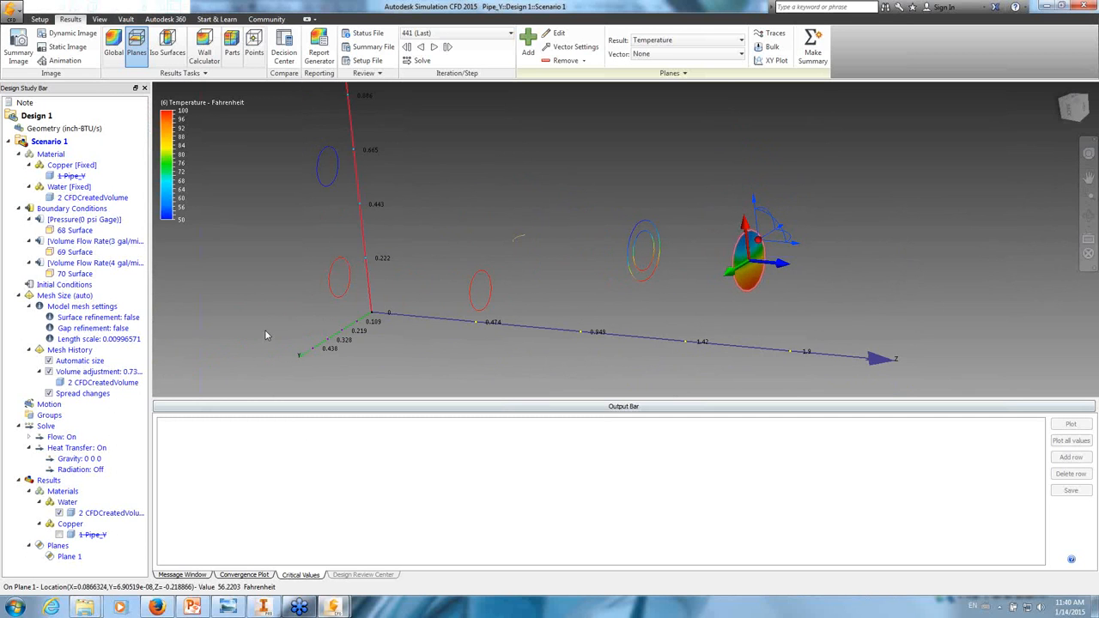
- Switch to the other Simulation CFD window with the aluminum pipe study, stop its running analysis and close the solve settings
{"action": "mouse_move", "coordinate": [335, 608]}
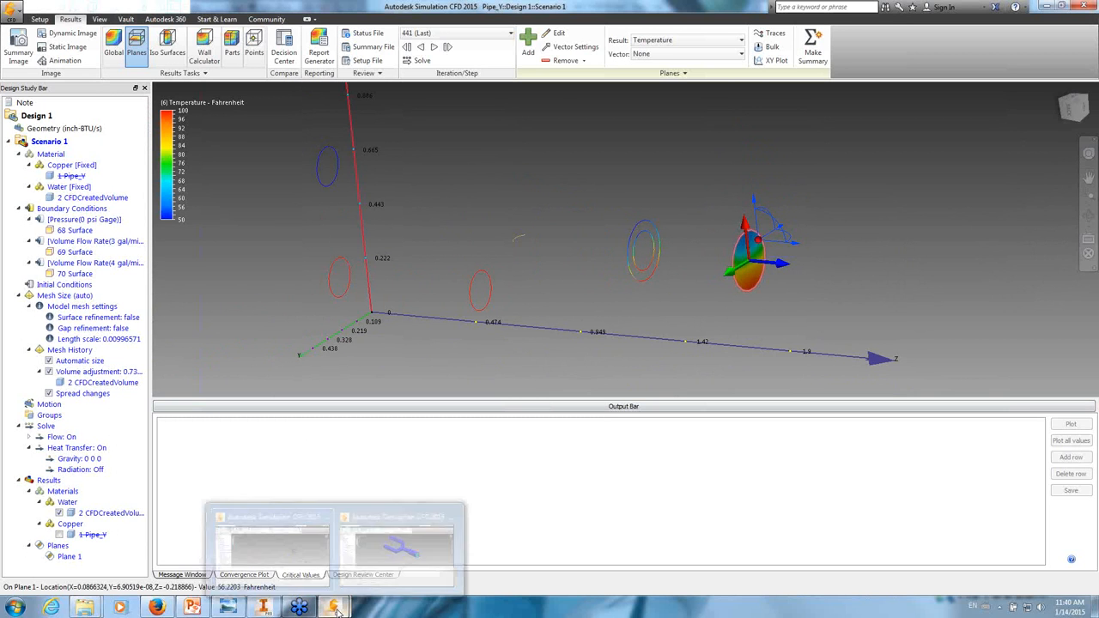
{"action": "left_click", "coordinate": [397, 543]}
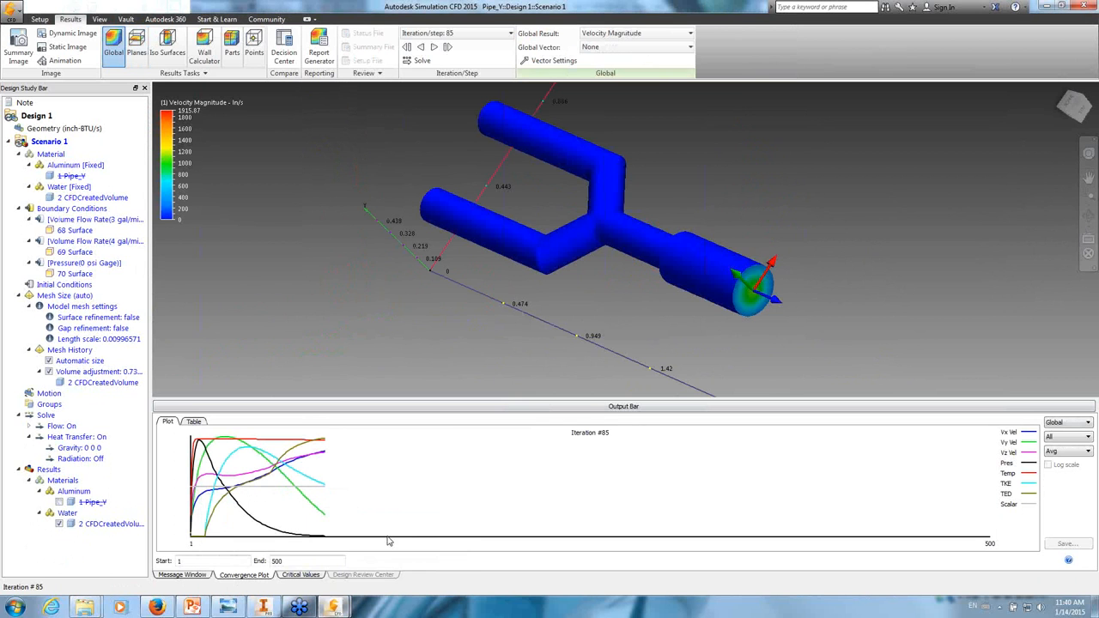
{"action": "left_click", "coordinate": [418, 61]}
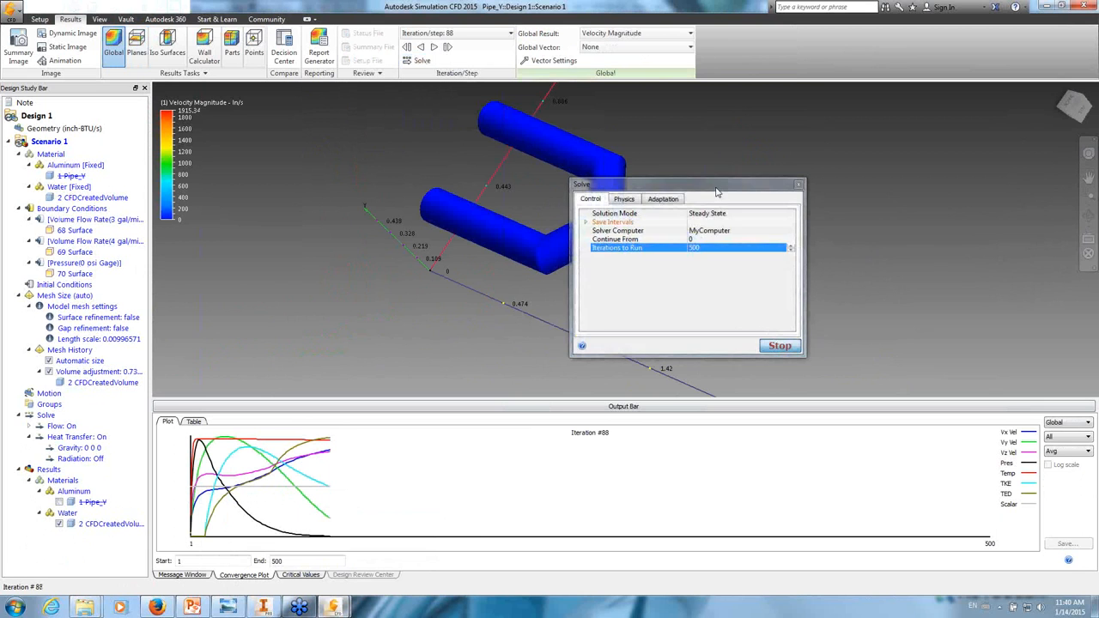
{"action": "left_click_drag", "start_coordinate": [717, 190], "coordinate": [462, 186]}
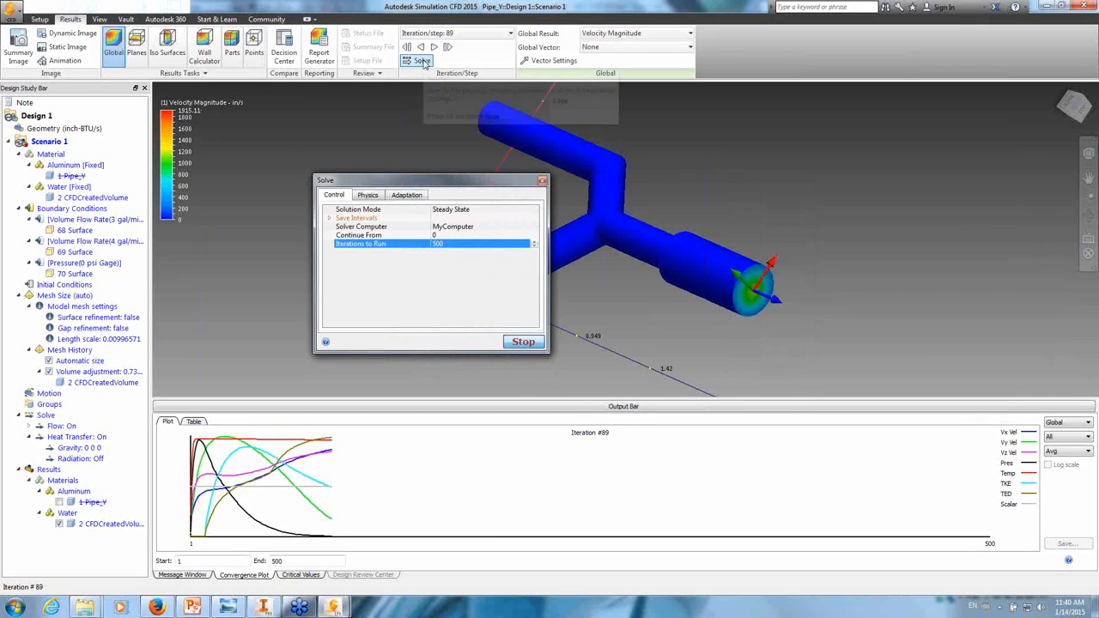
{"action": "left_click", "coordinate": [531, 342]}
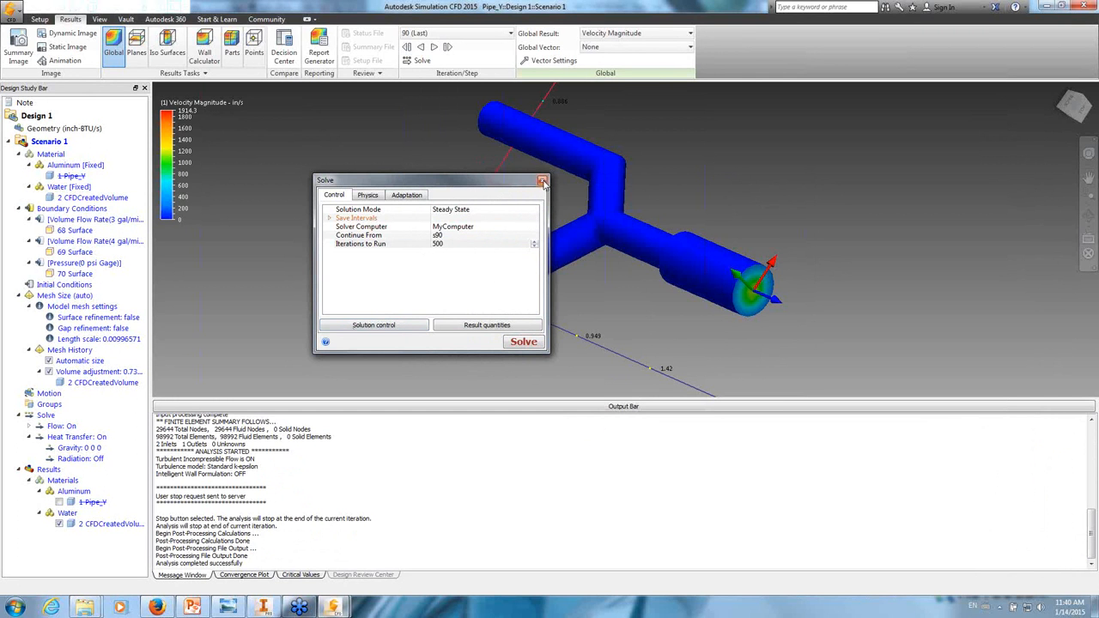
{"action": "left_click", "coordinate": [543, 183]}
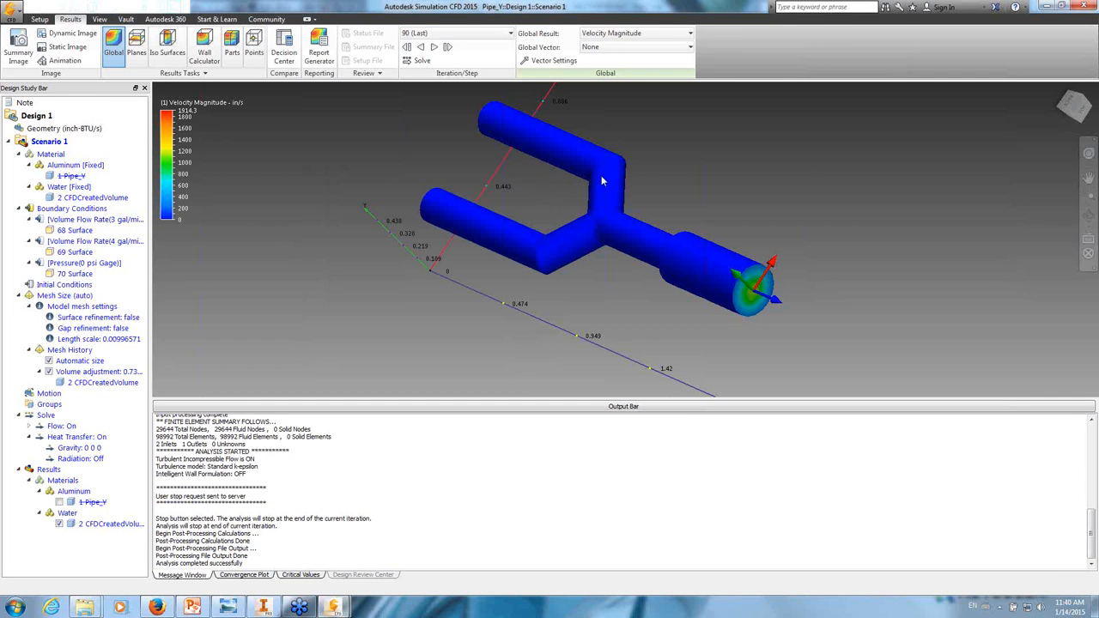
- Close the aluminum pipe design study and the Pipe_Y.ipt part in Inventor without saving either
{"action": "left_click", "coordinate": [1088, 7]}
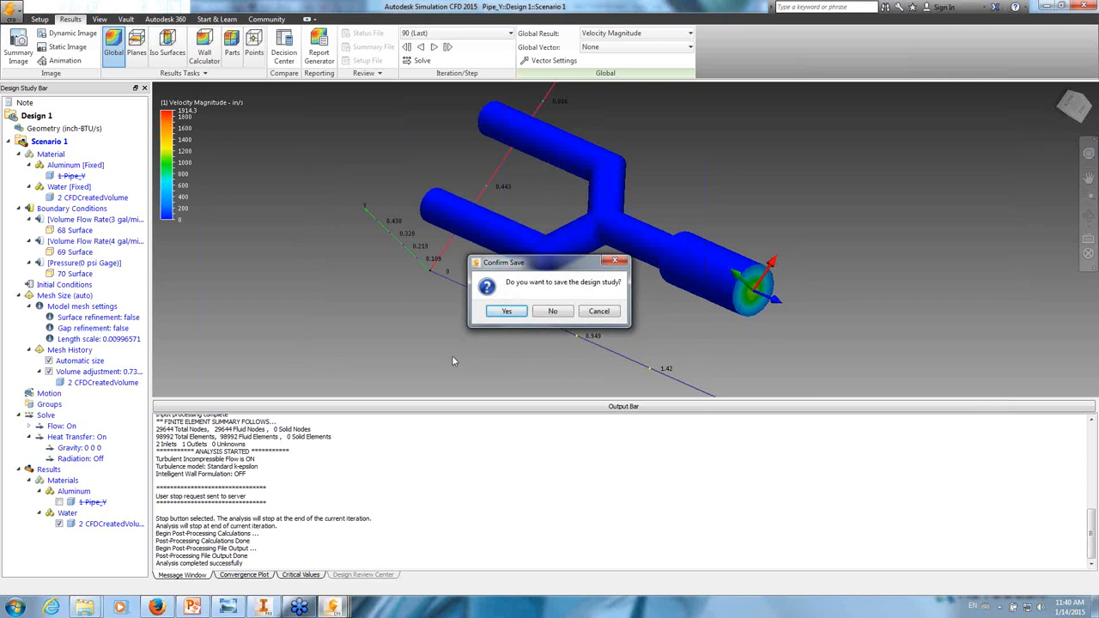
{"action": "left_click", "coordinate": [551, 312]}
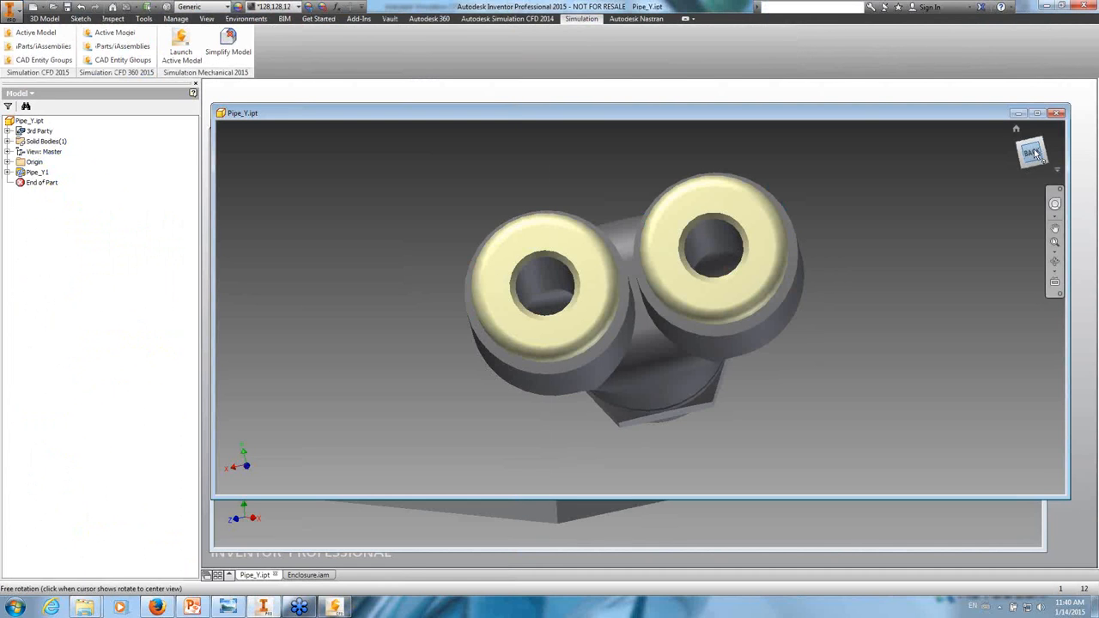
{"action": "left_click", "coordinate": [1058, 112]}
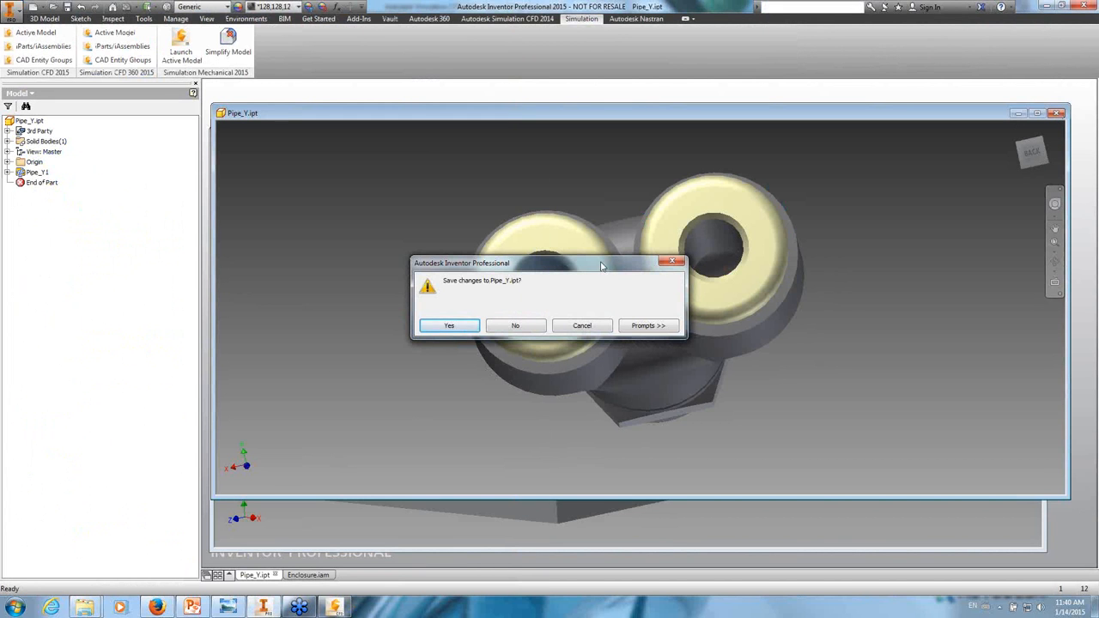
{"action": "left_click", "coordinate": [517, 325]}
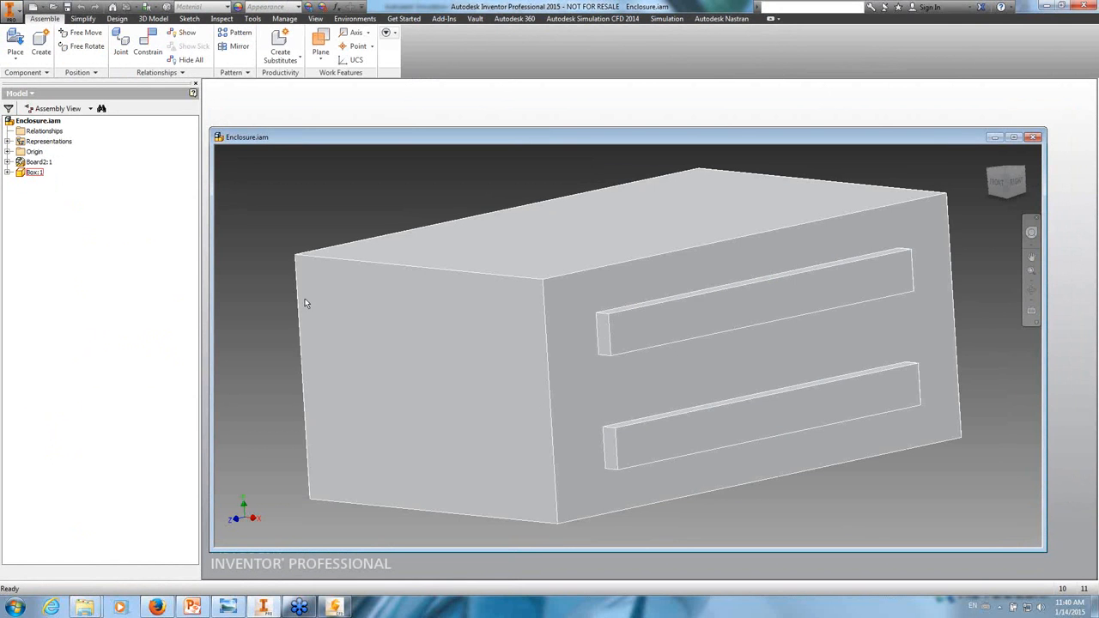
- Hide the Box component in the Enclosure.iam assembly to examine the board and its parts inside
{"action": "left_click", "coordinate": [31, 172]}
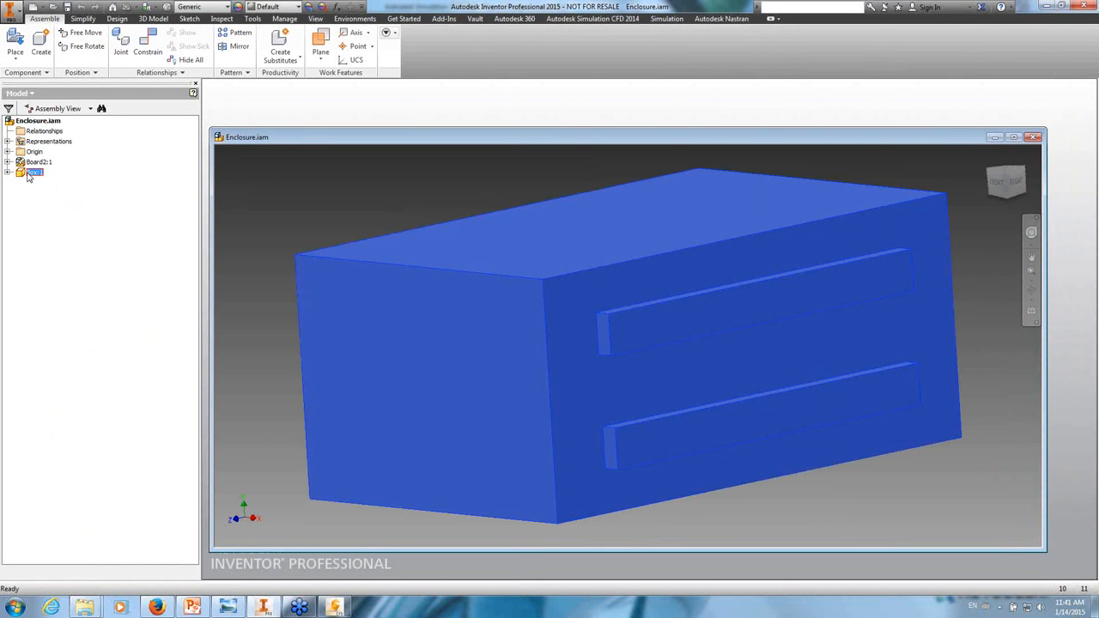
{"action": "right_click", "coordinate": [28, 176]}
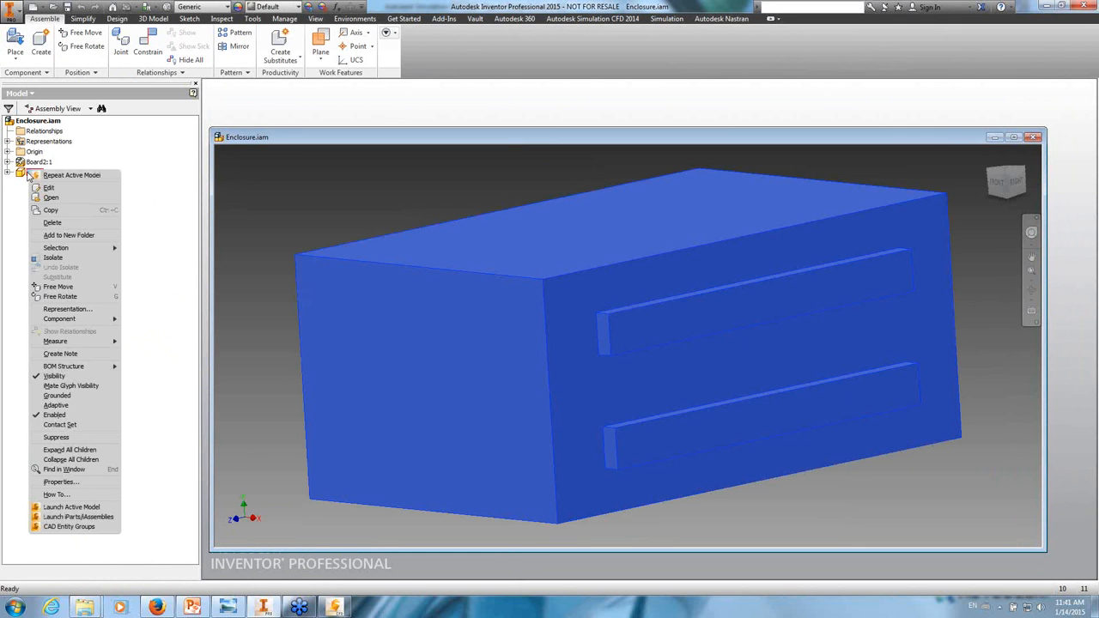
{"action": "left_click", "coordinate": [60, 376]}
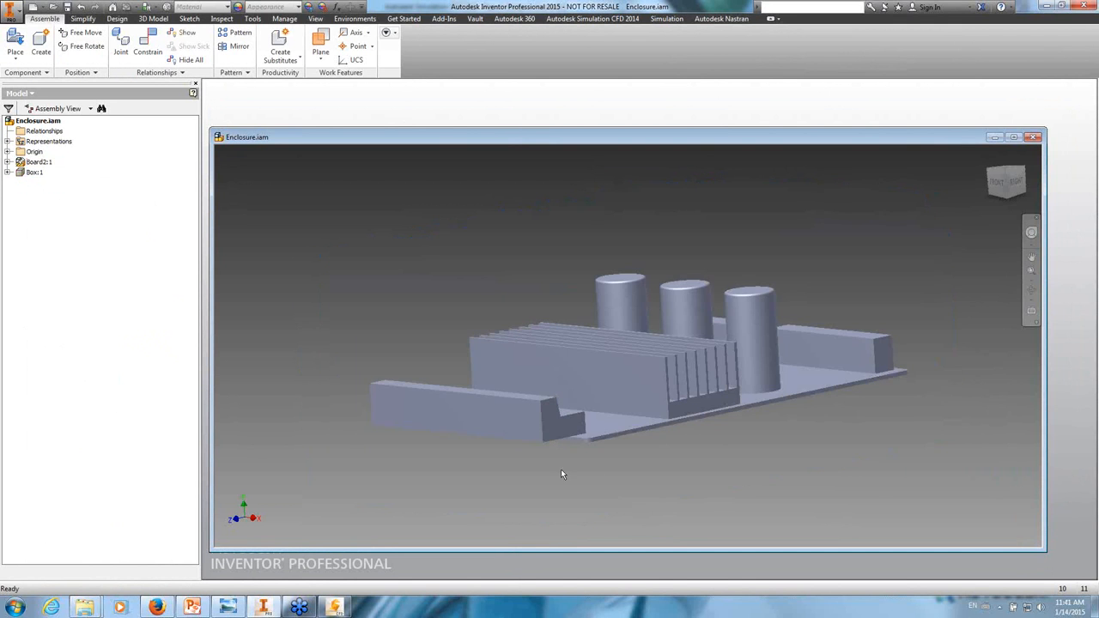
{"action": "left_click", "coordinate": [755, 374]}
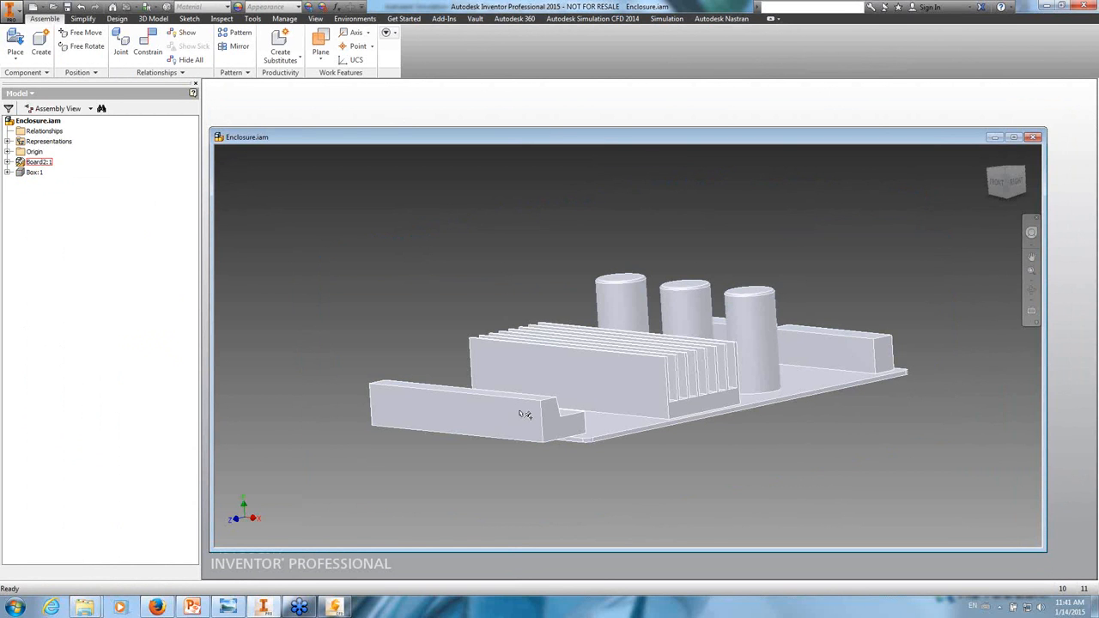
{"action": "left_click", "coordinate": [264, 202]}
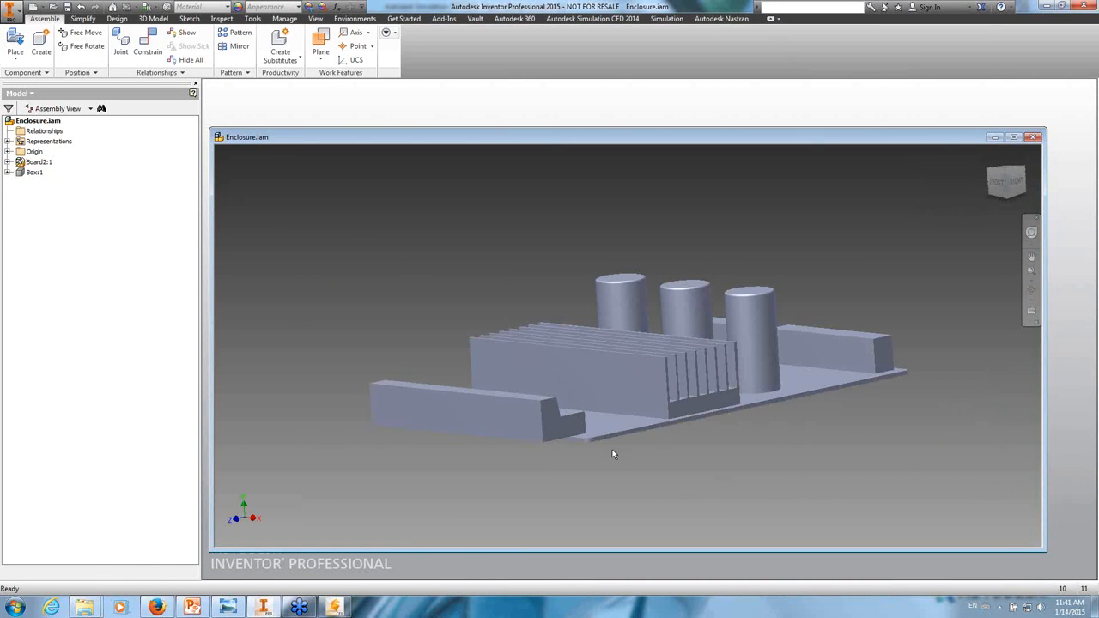
- Make the Box component of the enclosure assembly visible again
{"action": "right_click", "coordinate": [32, 173]}
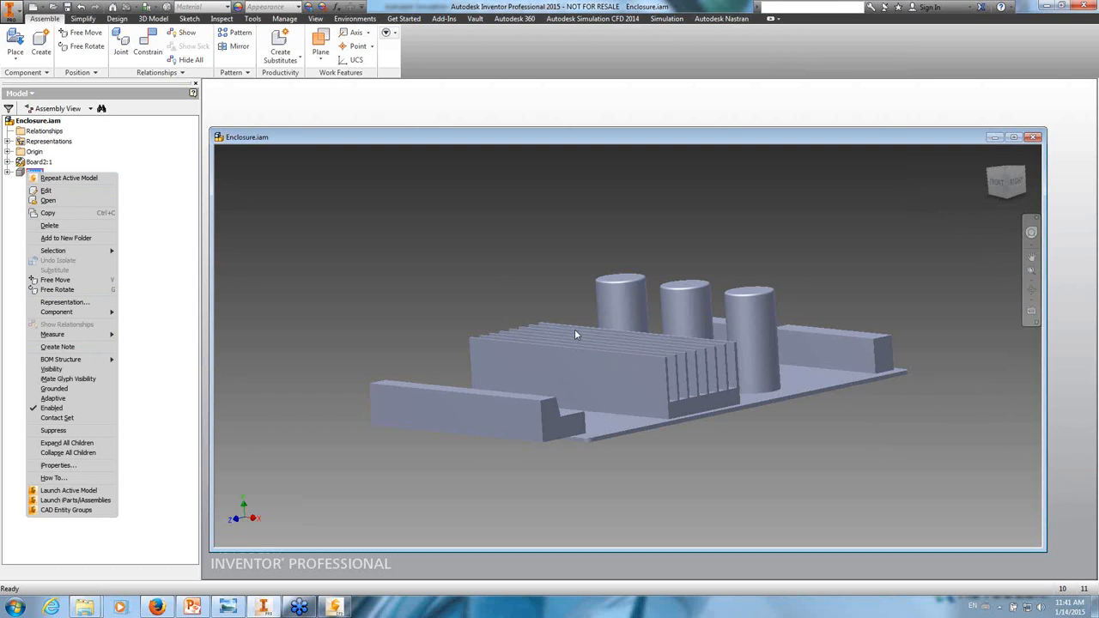
{"action": "left_click", "coordinate": [341, 249]}
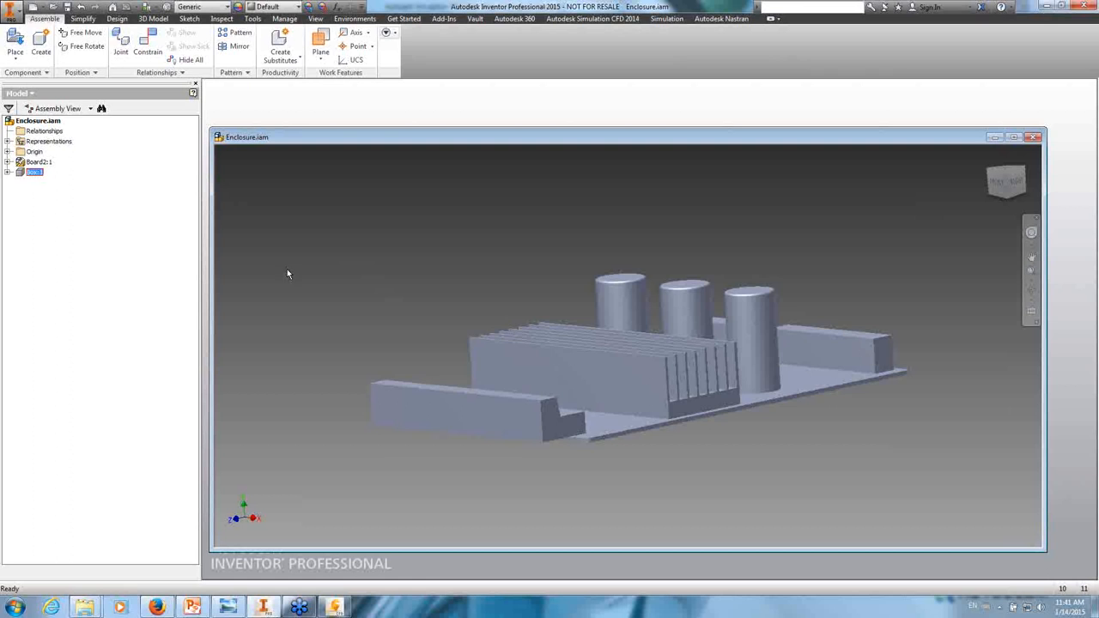
{"action": "right_click", "coordinate": [34, 172]}
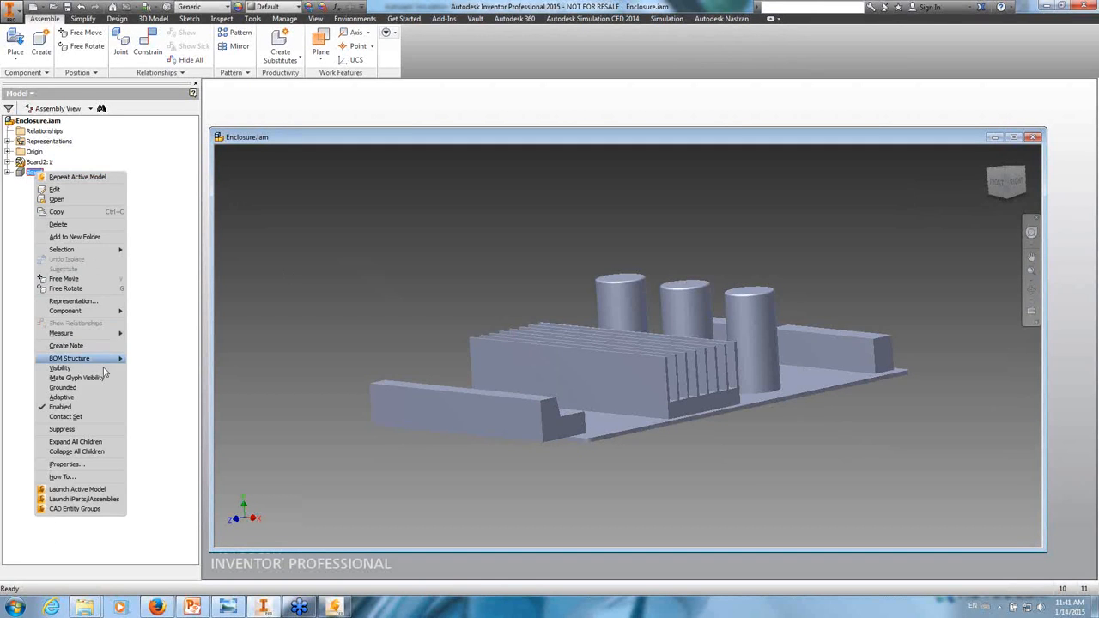
{"action": "left_click", "coordinate": [77, 368]}
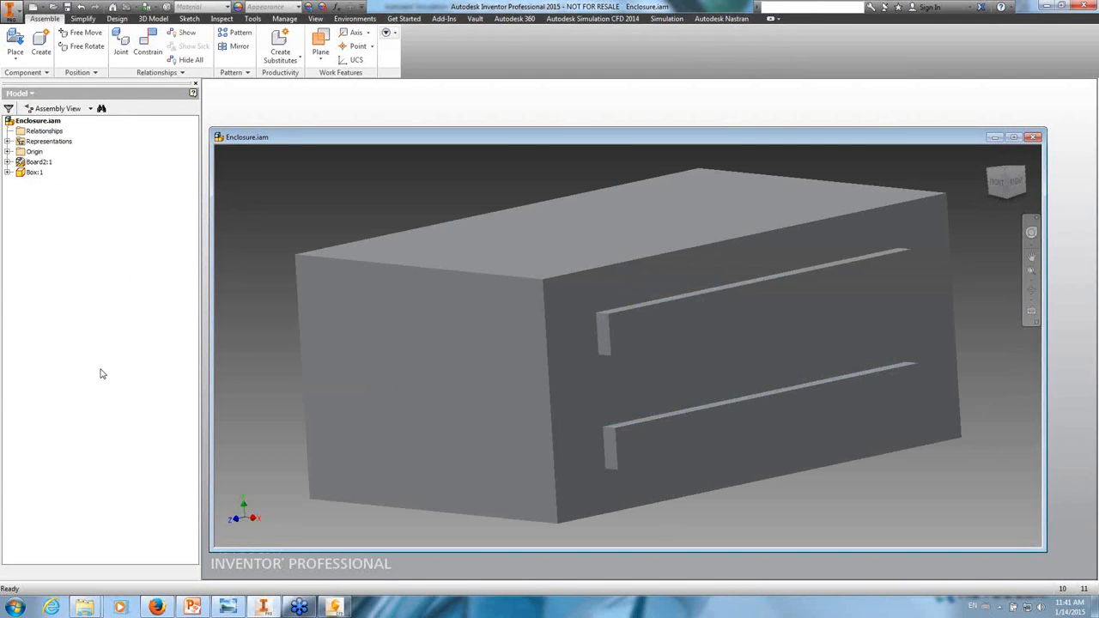
- Launch the active Enclosure.iam model into Simulation CFD, saving its changes, as a new design study named Enclosure with Design 1 and Scenario 1
{"action": "left_click", "coordinate": [666, 19]}
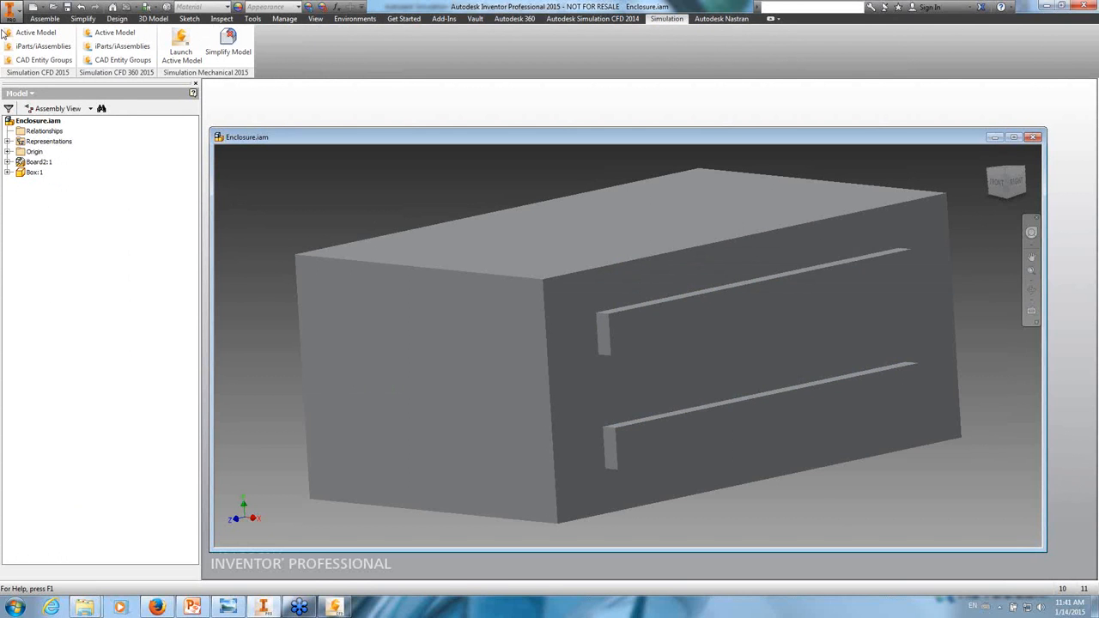
{"action": "left_click", "coordinate": [44, 33]}
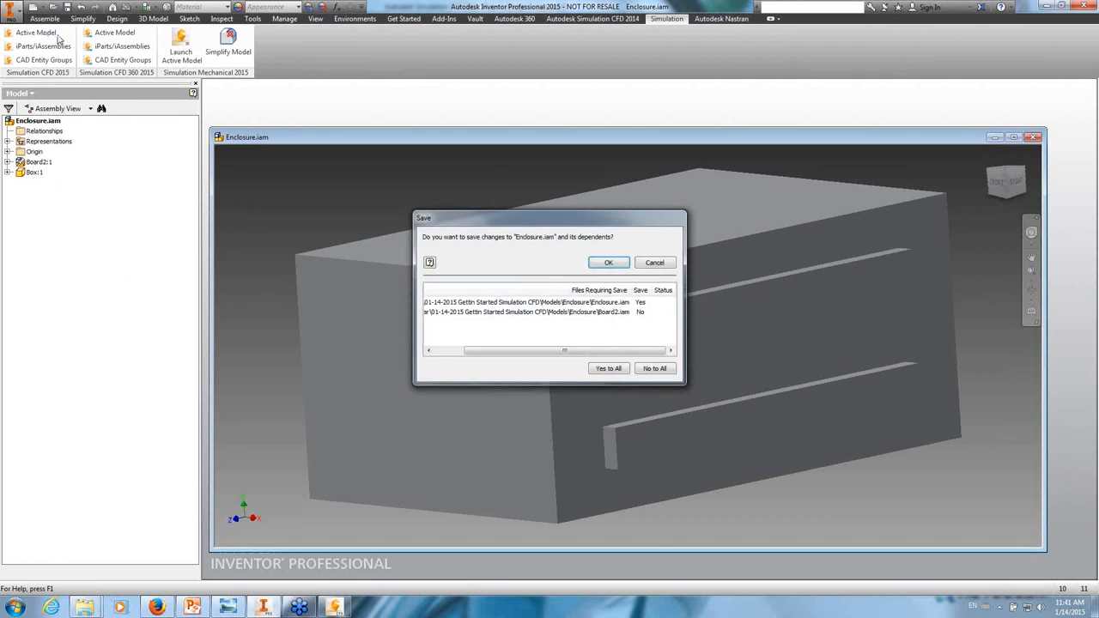
{"action": "left_click", "coordinate": [609, 265]}
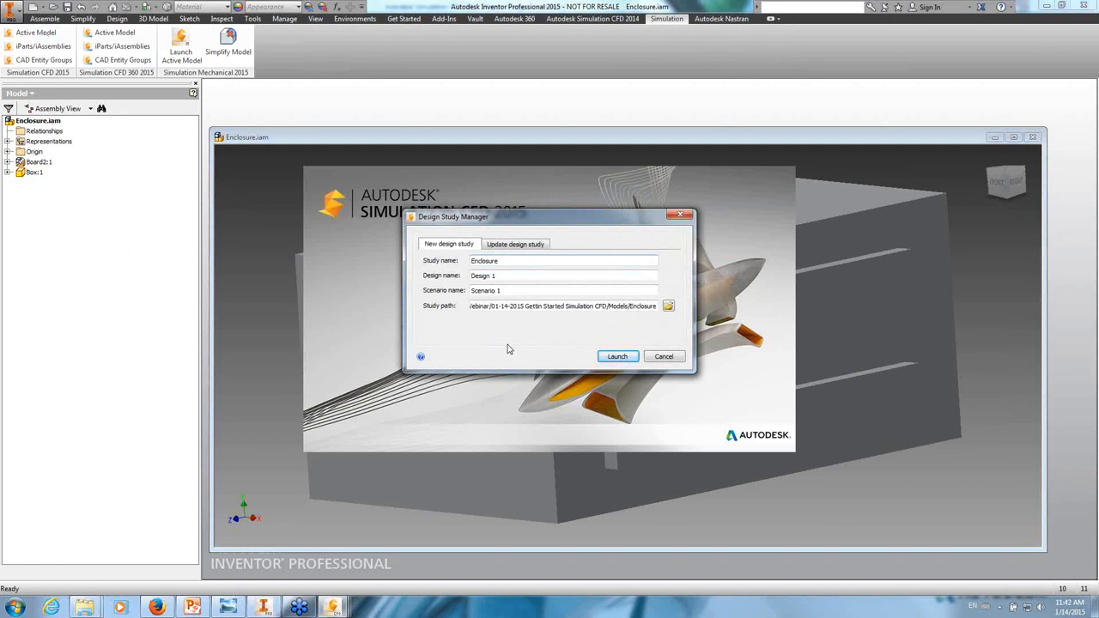
{"action": "left_click", "coordinate": [615, 357]}
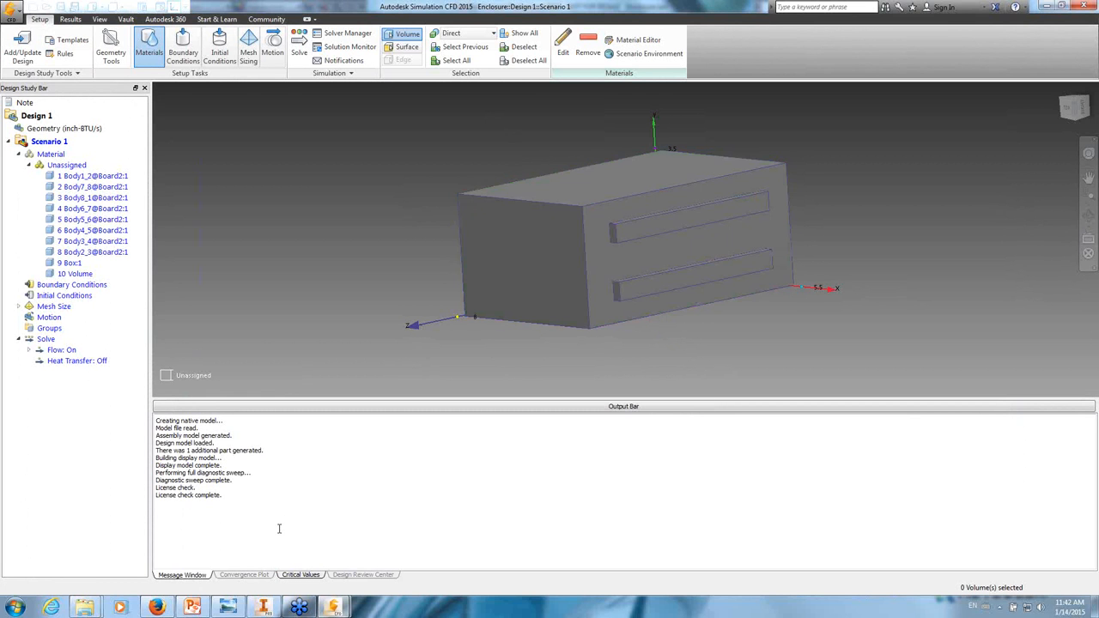
- Identify 10 Volume in the model and hide the outer enclosure volumes to expose the board and its components
{"action": "left_click", "coordinate": [75, 274]}
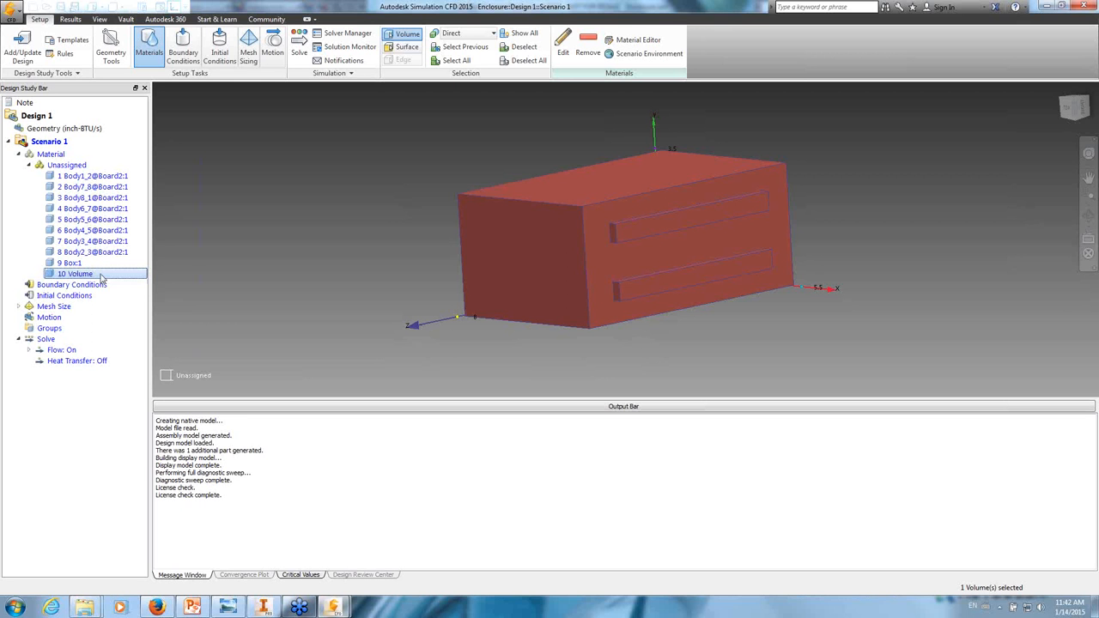
{"action": "mouse_move", "coordinate": [100, 276]}
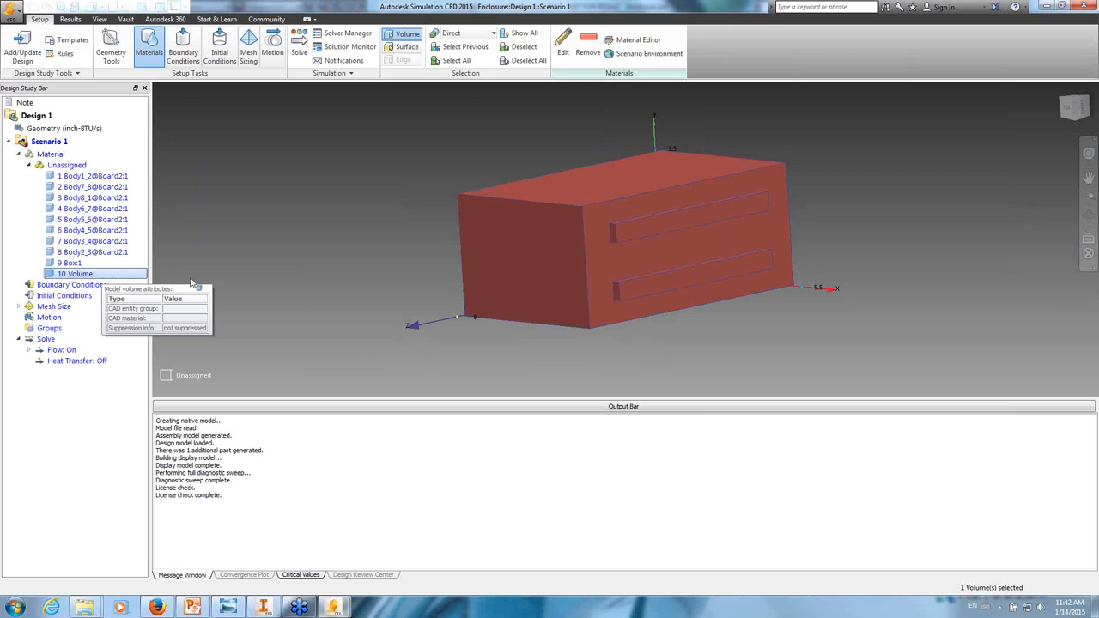
{"action": "middle_click", "coordinate": [524, 268]}
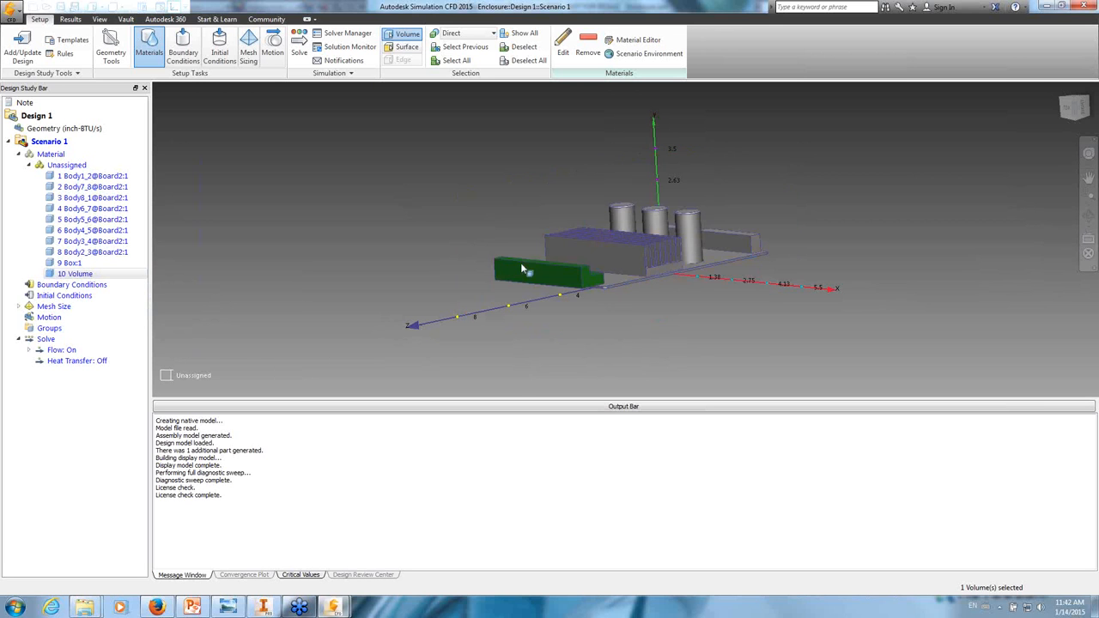
{"action": "mouse_move", "coordinate": [883, 185]}
{"action": "middle_mouse_down", "text": "shift"}
{"action": "mouse_move", "coordinate": [807, 263]}
{"action": "mouse_move", "coordinate": [802, 221]}
{"action": "middle_mouse_up", "text": "shift"}
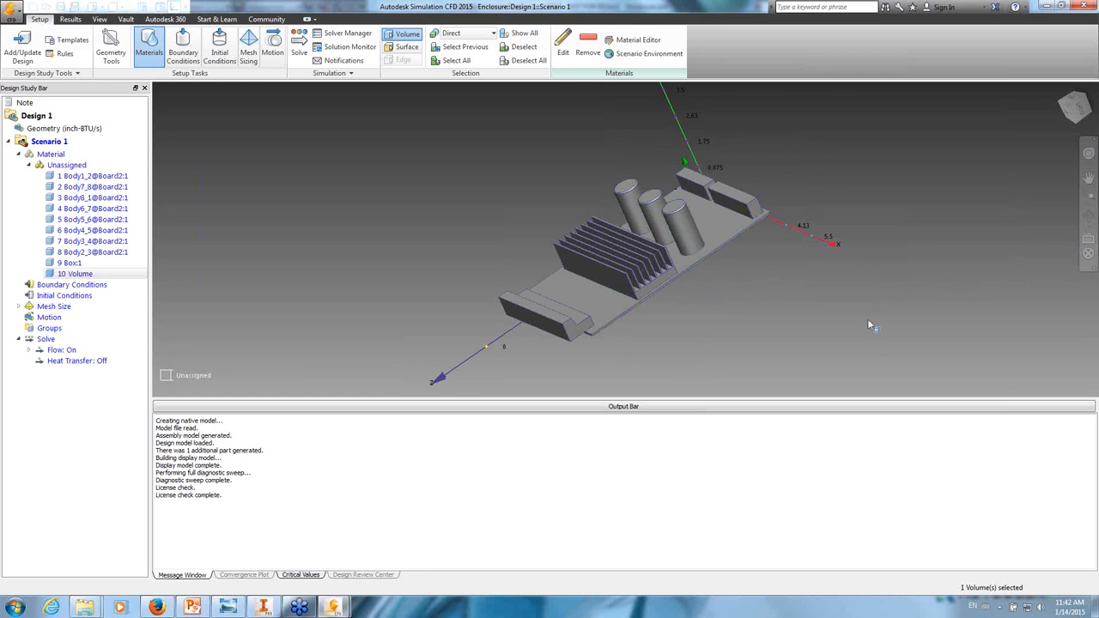
{"action": "scroll", "coordinate": [739, 215], "scroll_direction": "down", "scroll_amount": 3}
{"action": "scroll", "coordinate": [738, 215], "scroll_direction": "up", "scroll_amount": 4}
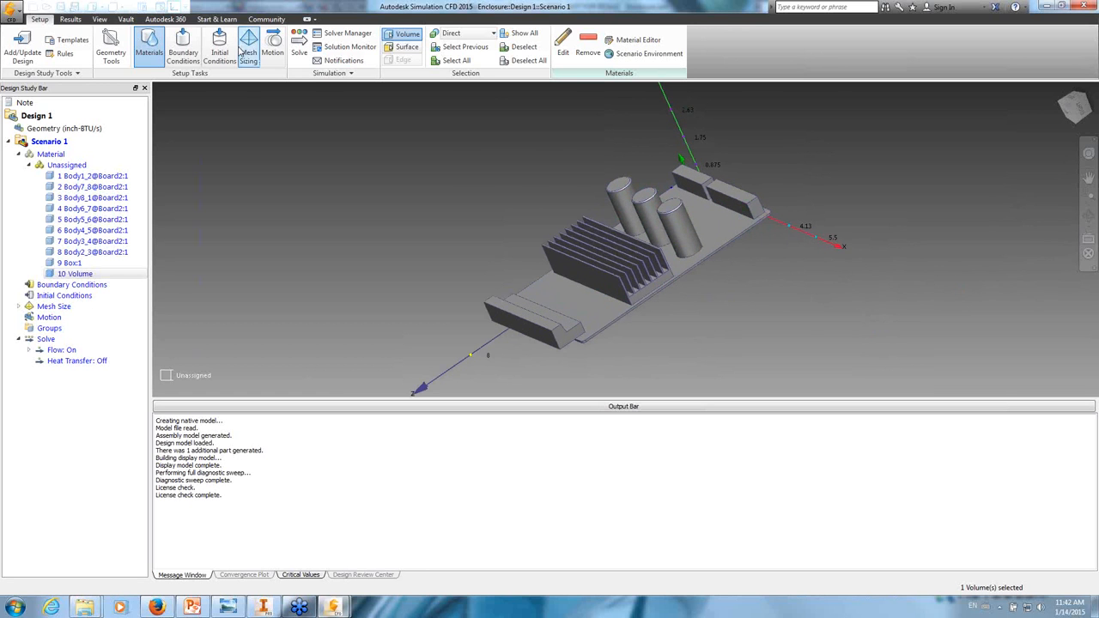
- Select only the three cylindrical components on the board, redisplaying the enclosing volume to remove 10 Volume from the selection
{"action": "left_click", "coordinate": [622, 199]}
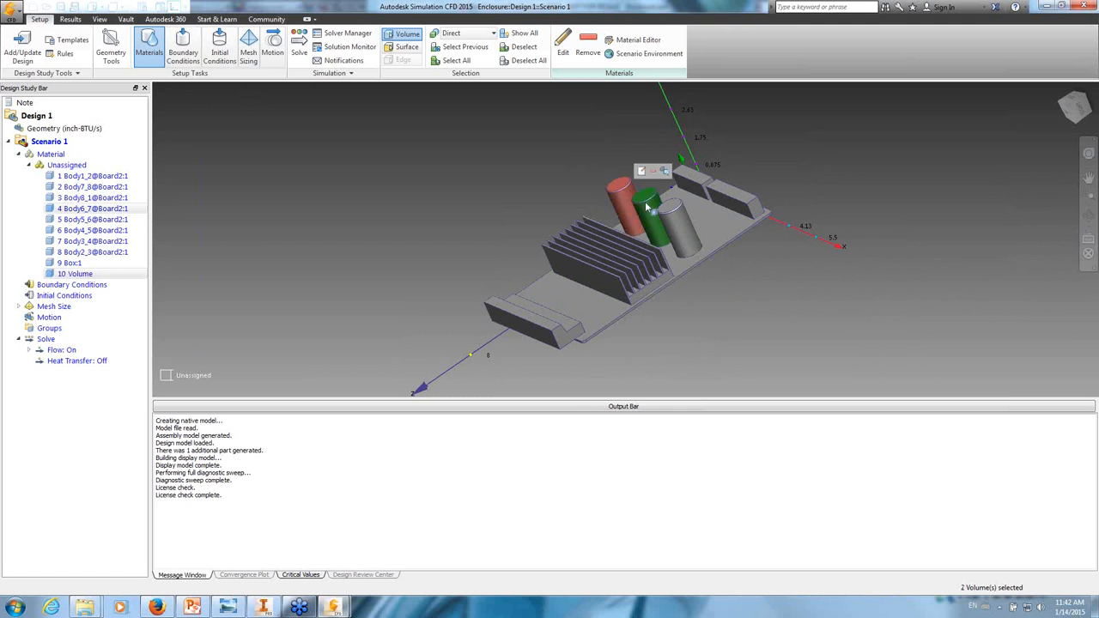
{"action": "left_click", "coordinate": [647, 206]}
{"action": "left_click", "coordinate": [680, 223]}
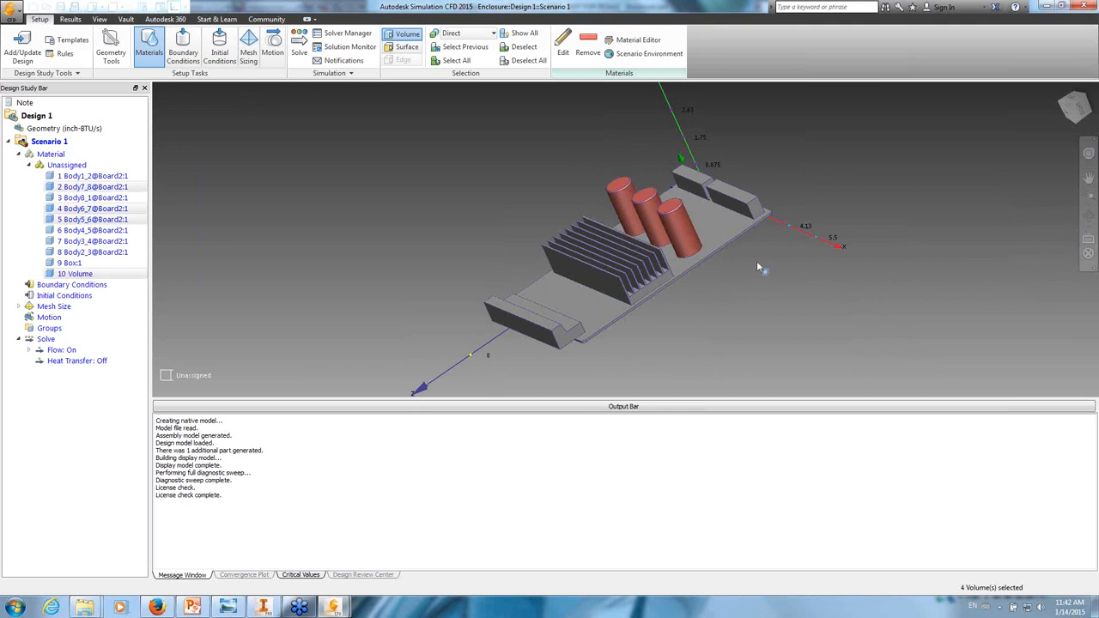
{"action": "left_click", "coordinate": [688, 225]}
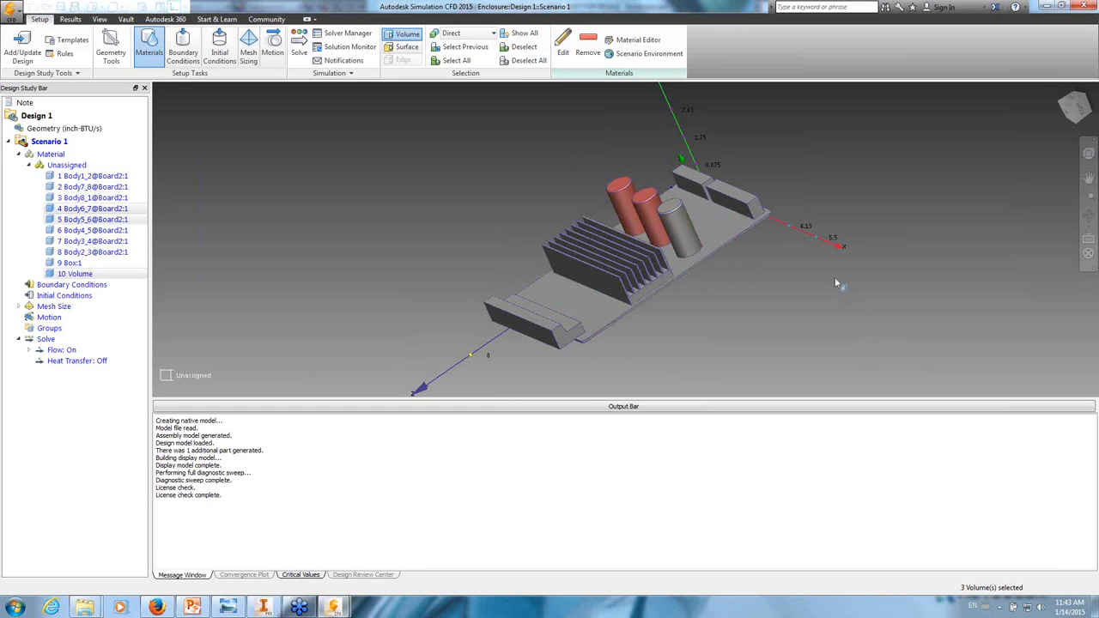
{"action": "left_click", "coordinate": [681, 228]}
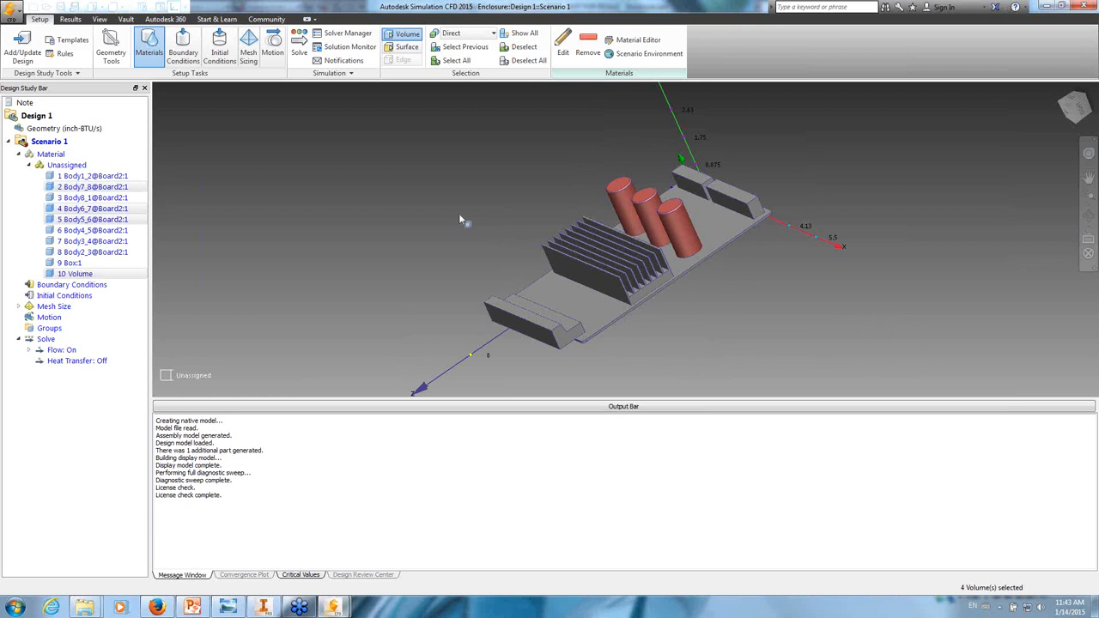
{"action": "middle_click", "coordinate": [430, 169], "text": "ctrl"}
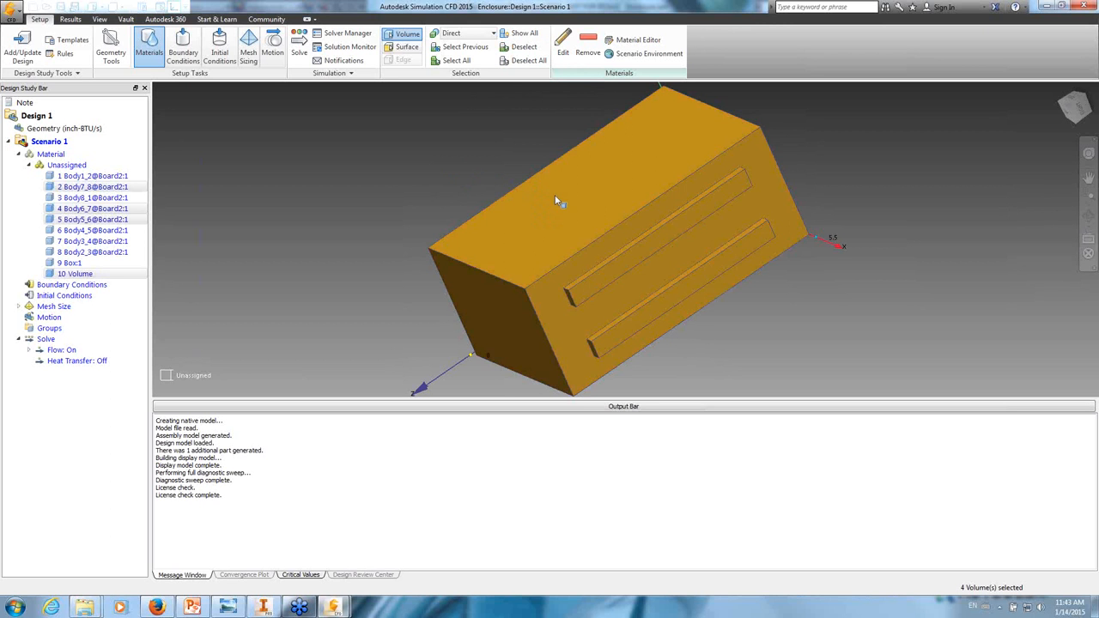
{"action": "left_click", "coordinate": [560, 203]}
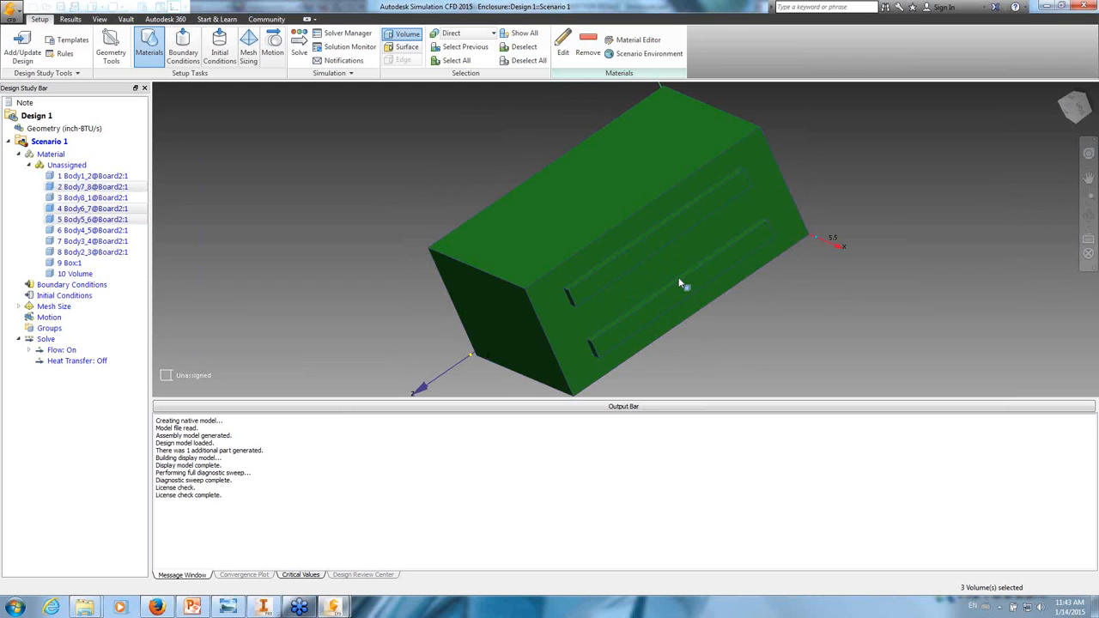
- Create a new geometric group named Capacitors from the three selected cylinders
{"action": "right_click", "coordinate": [336, 179]}
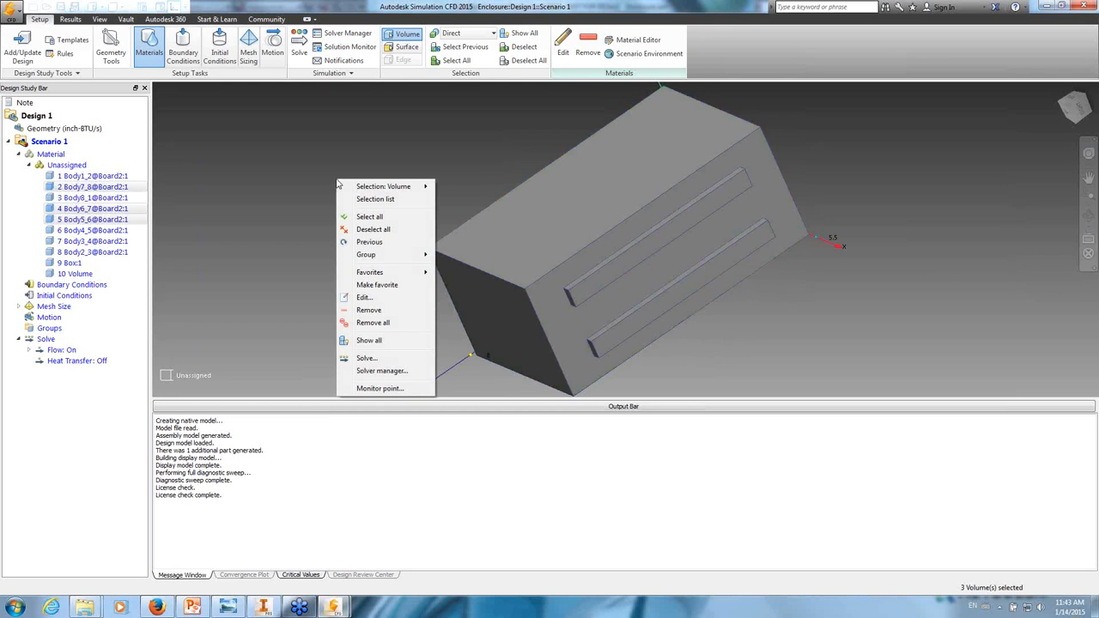
{"action": "mouse_move", "coordinate": [380, 256]}
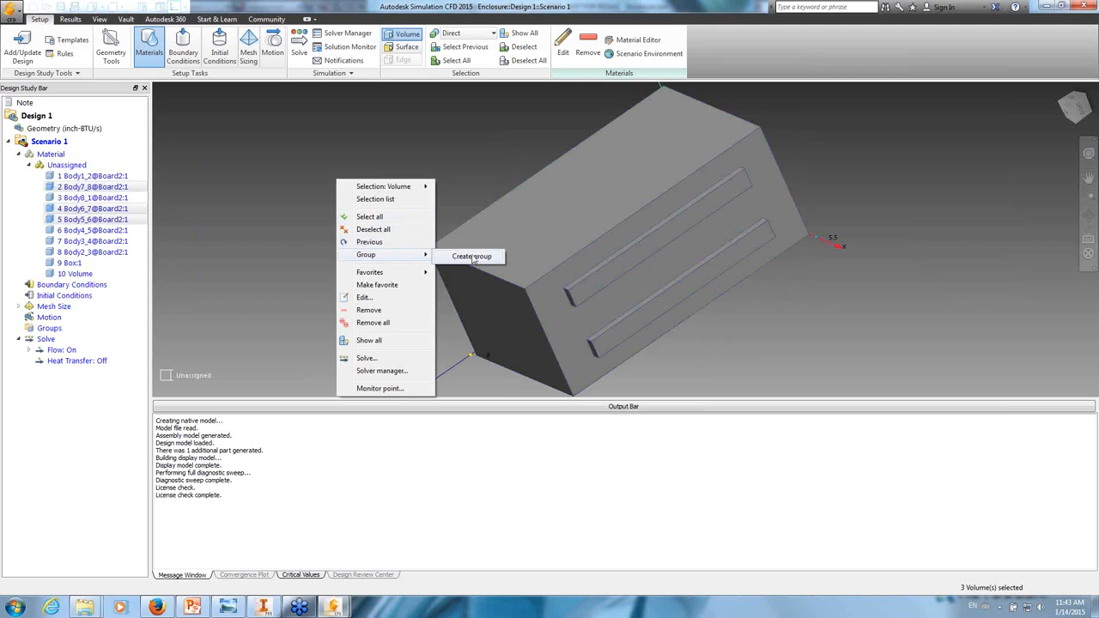
{"action": "left_click", "coordinate": [472, 258]}
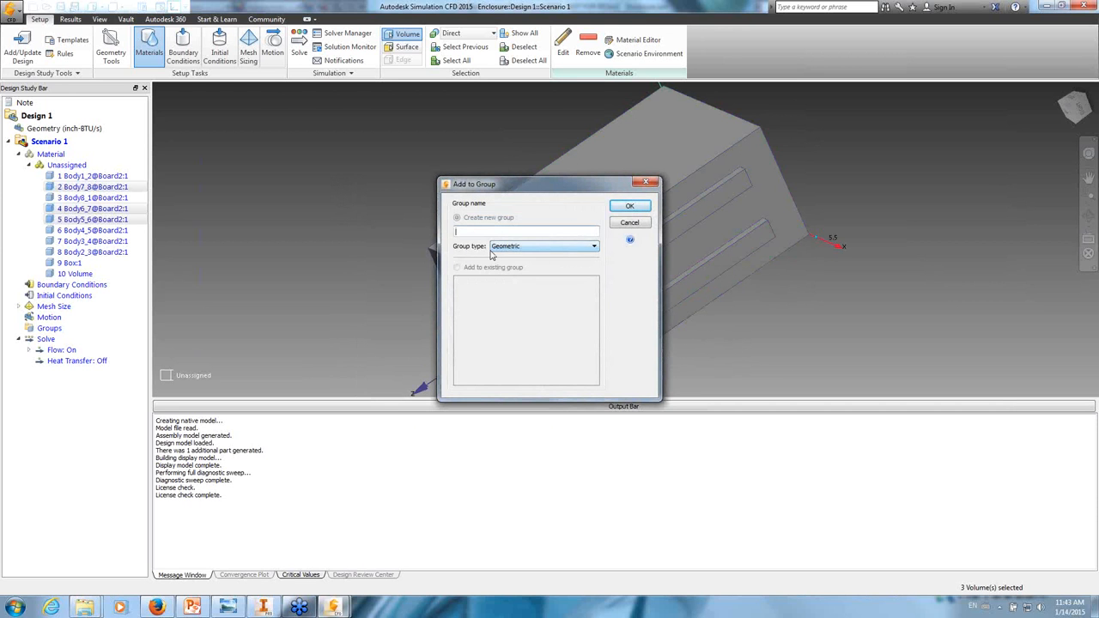
{"action": "type", "text": "Capacitors"}
{"action": "left_click", "coordinate": [638, 210]}
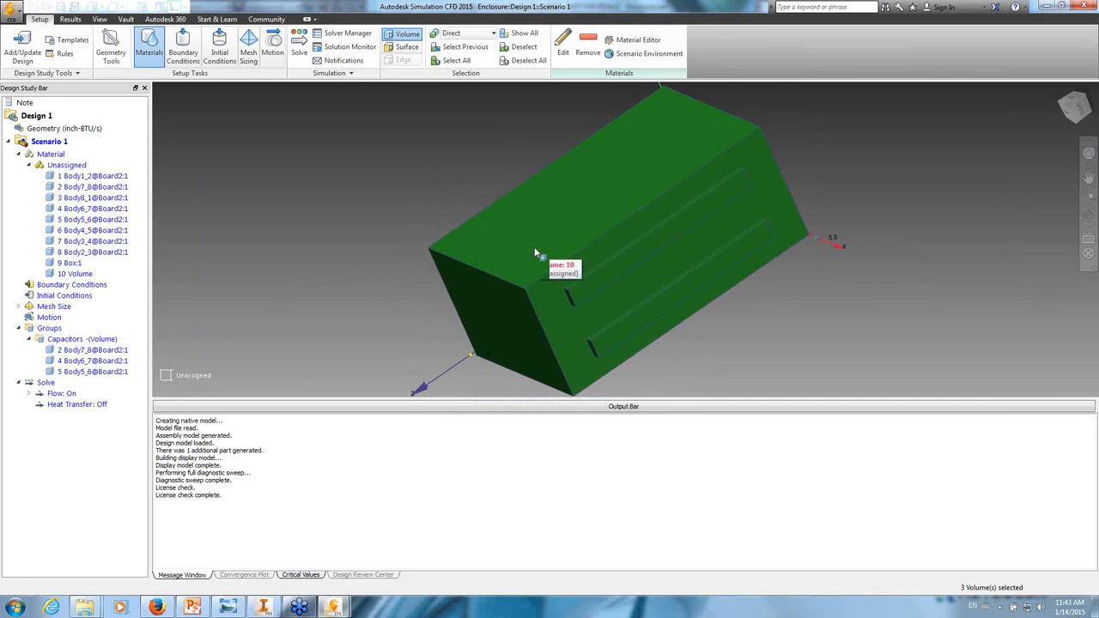
- Hide the enclosing volumes, clear the selection and hide the Capacitors group on the board
{"action": "middle_click", "coordinate": [534, 250], "text": "ctrl"}
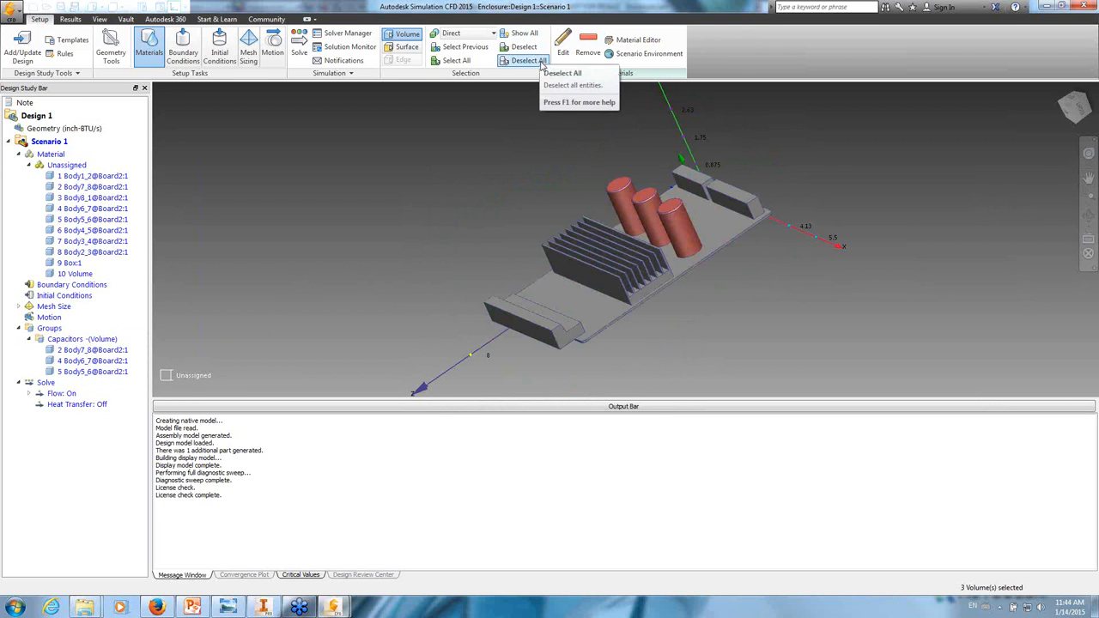
{"action": "left_click", "coordinate": [540, 66]}
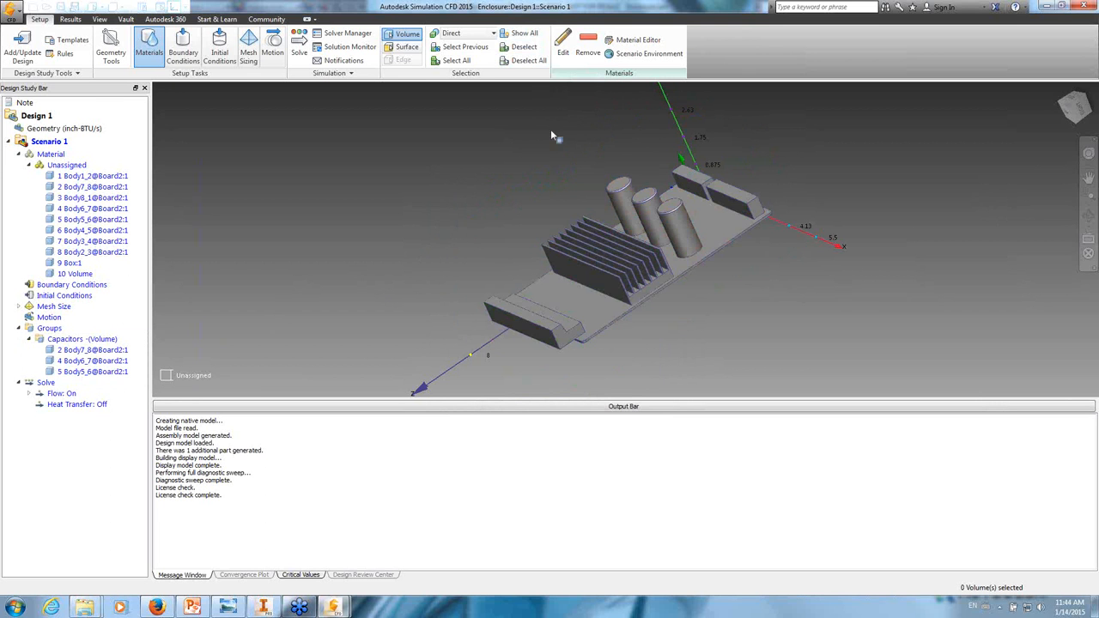
{"action": "left_click", "coordinate": [80, 342]}
{"action": "right_click", "coordinate": [80, 342]}
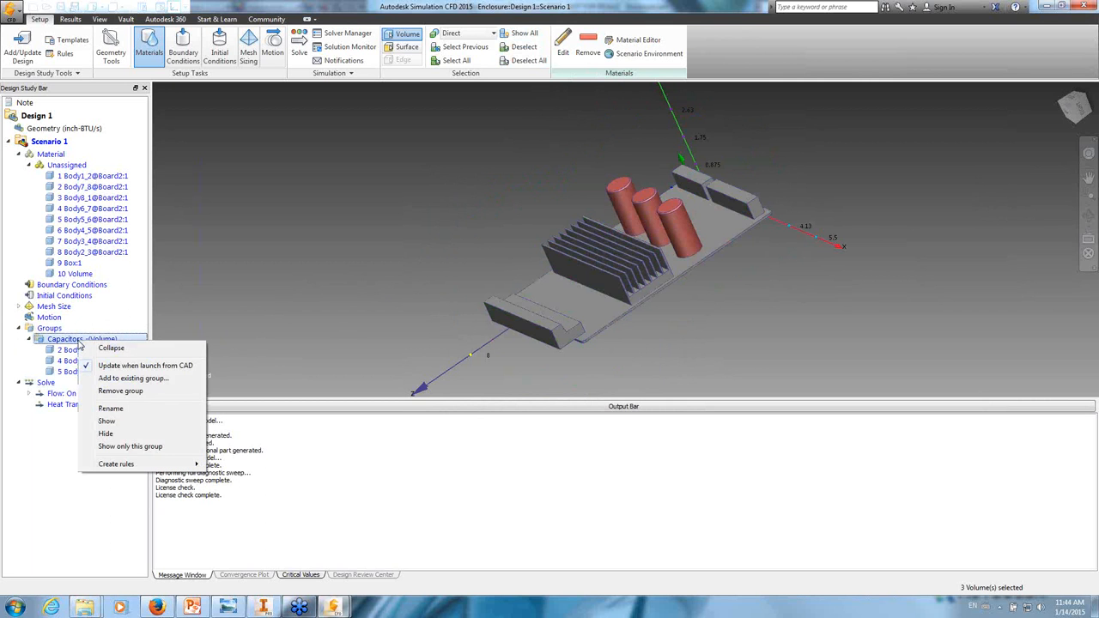
{"action": "left_click", "coordinate": [140, 437]}
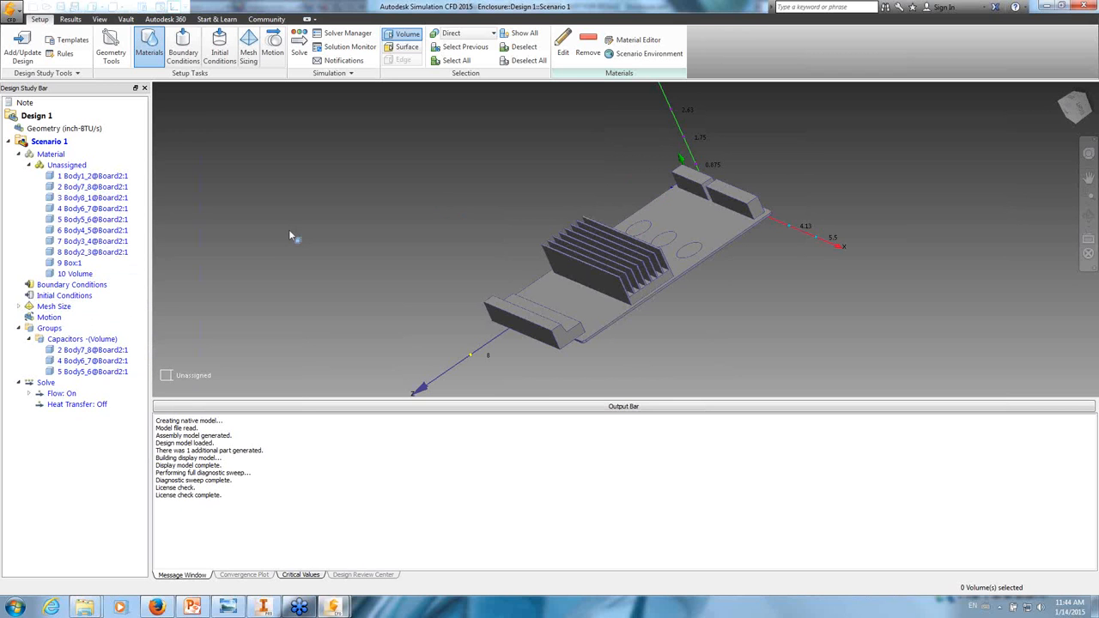
- Show the Capacitors group again and bring the hidden outer enclosure volumes back into view
{"action": "left_click", "coordinate": [91, 340]}
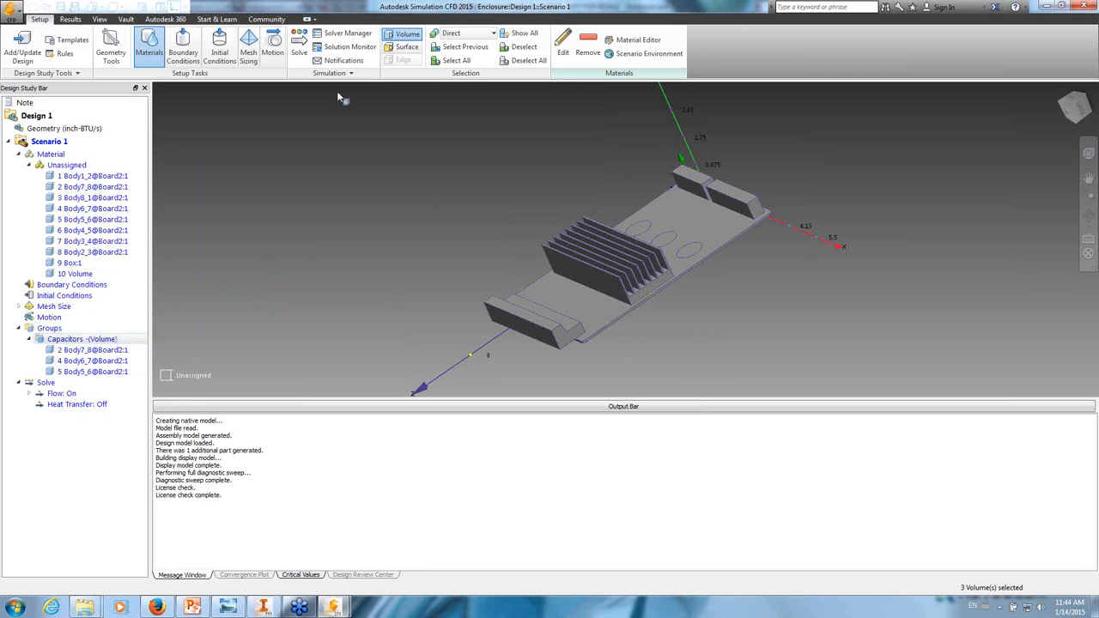
{"action": "right_click", "coordinate": [90, 340]}
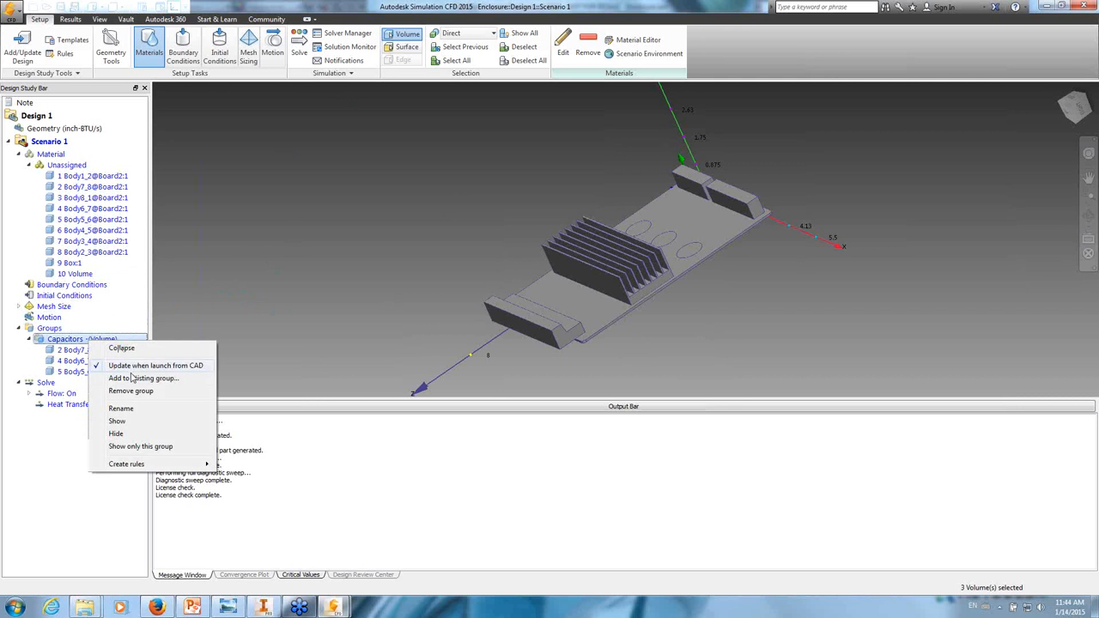
{"action": "left_click", "coordinate": [137, 423]}
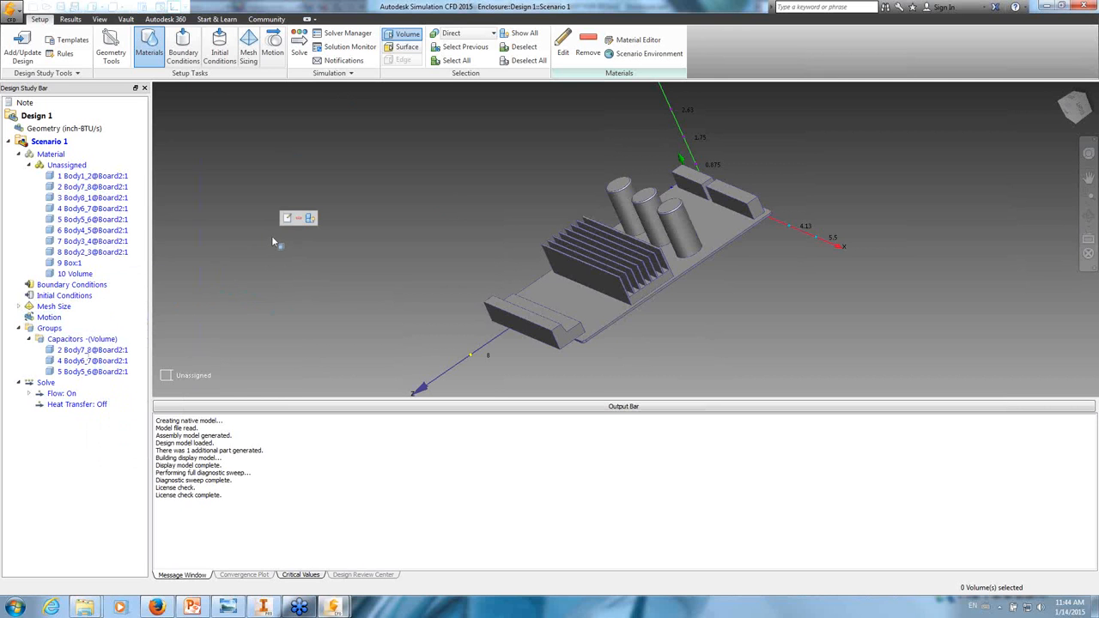
{"action": "middle_click", "coordinate": [275, 239], "text": "ctrl"}
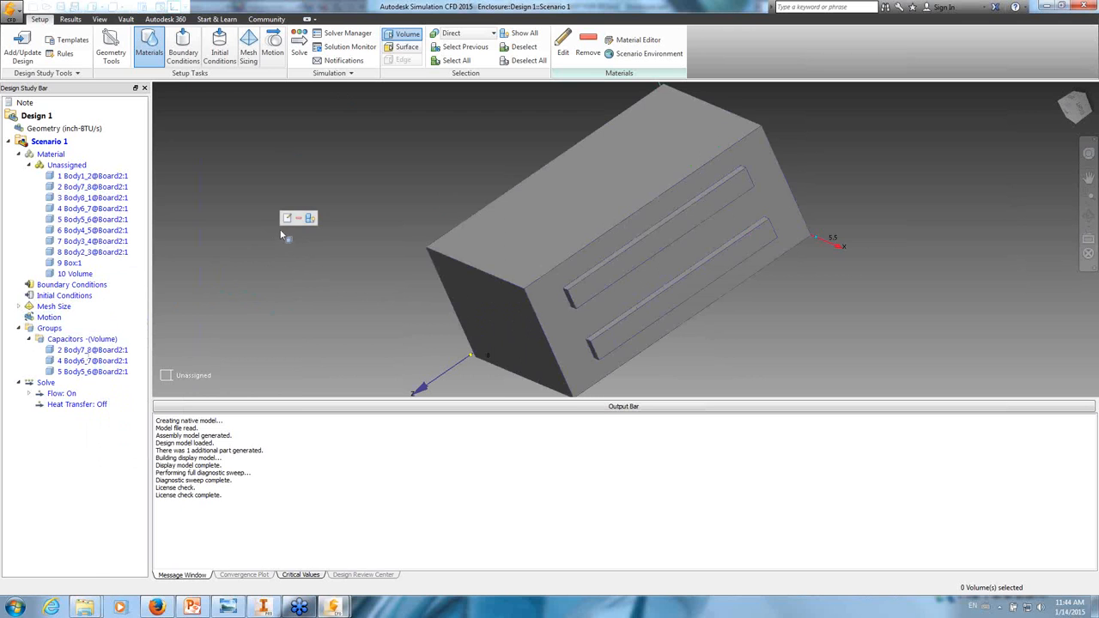
- Assign the solid material Aluminum to the outer Box volume of the enclosure
{"action": "left_click", "coordinate": [552, 225]}
{"action": "left_click", "coordinate": [570, 207]}
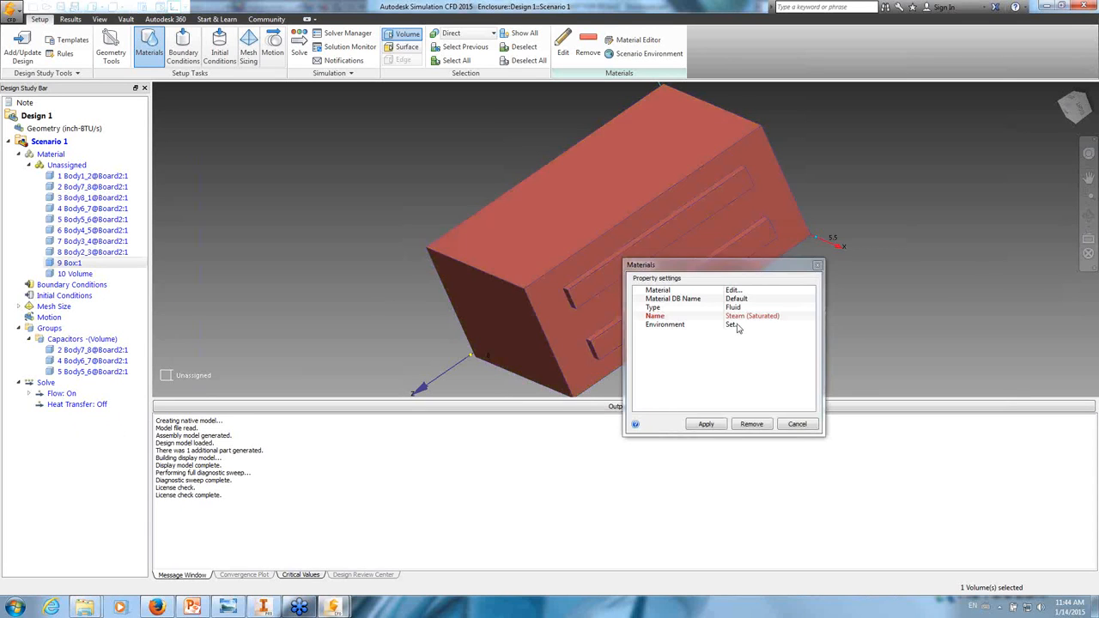
{"action": "left_click", "coordinate": [744, 308]}
{"action": "left_click", "coordinate": [755, 328]}
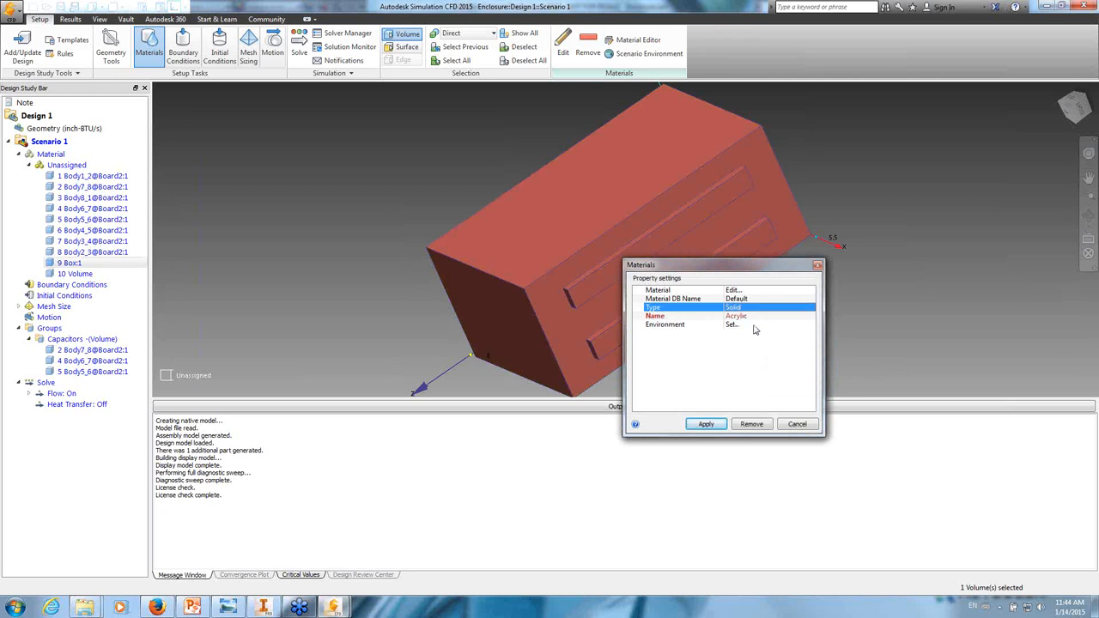
{"action": "left_click", "coordinate": [752, 317]}
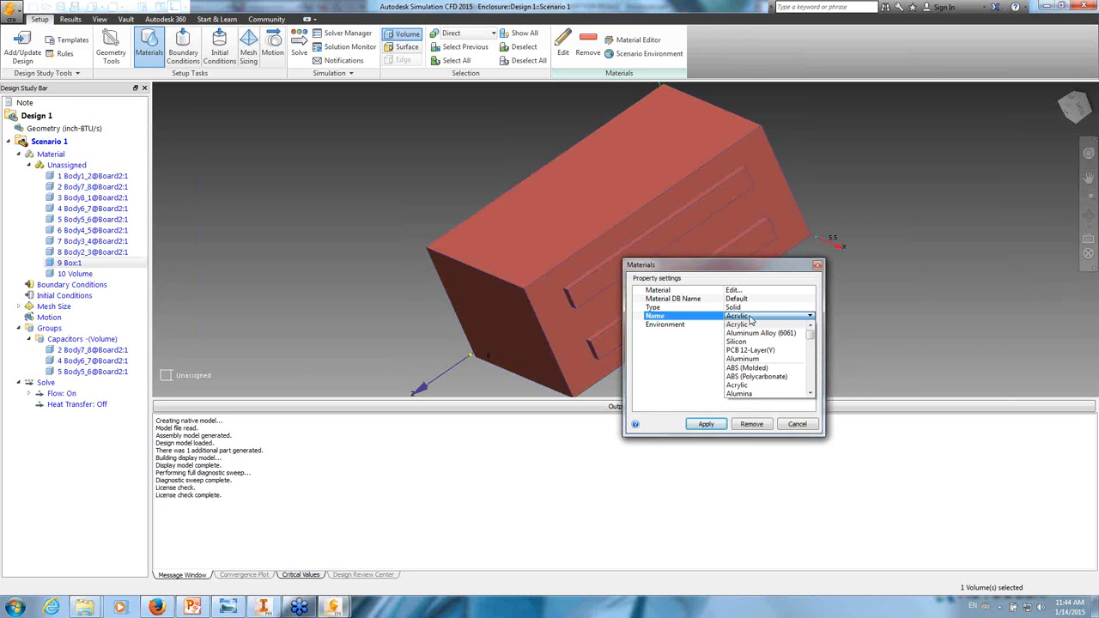
{"action": "left_click", "coordinate": [763, 360]}
{"action": "left_click", "coordinate": [707, 425]}
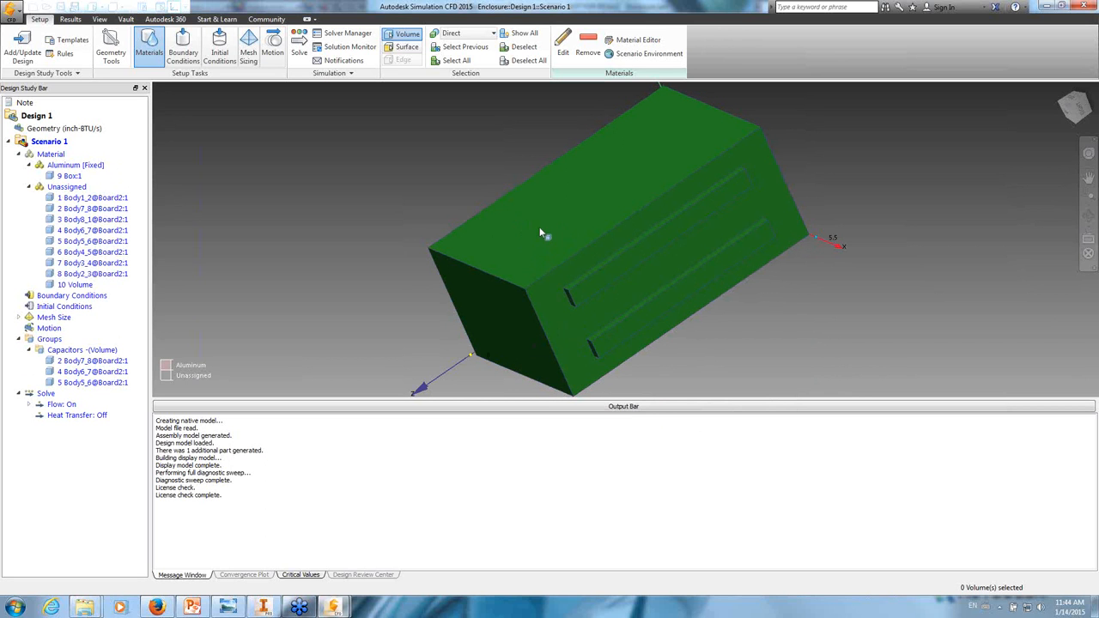
- Assign the fluid material Air to 10 Volume, the space inside the enclosure box
{"action": "left_click", "coordinate": [540, 231]}
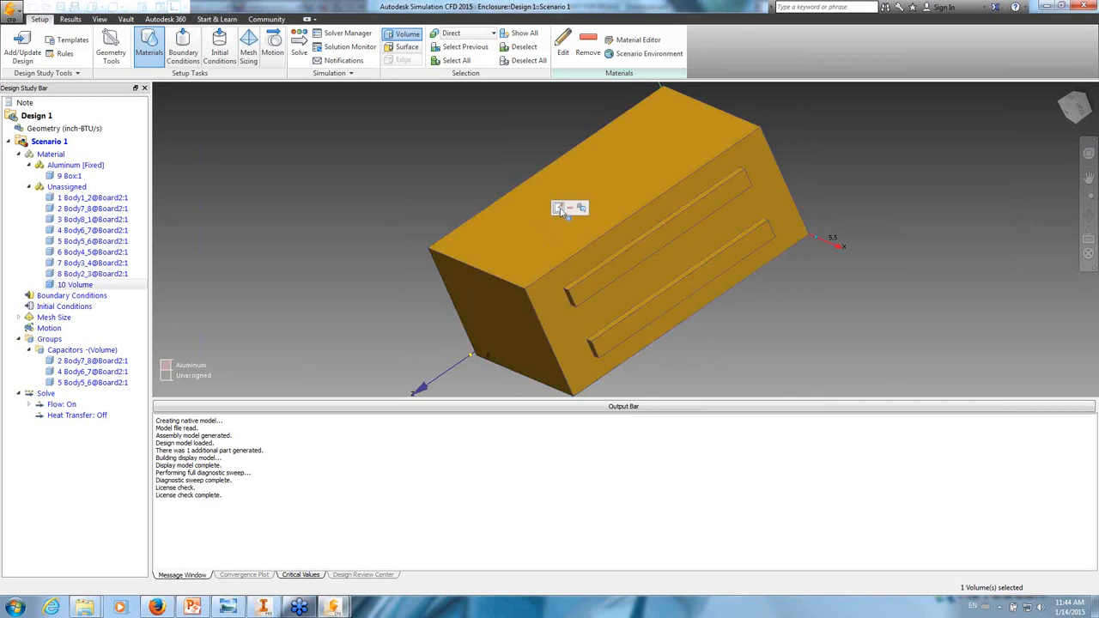
{"action": "left_click", "coordinate": [559, 209]}
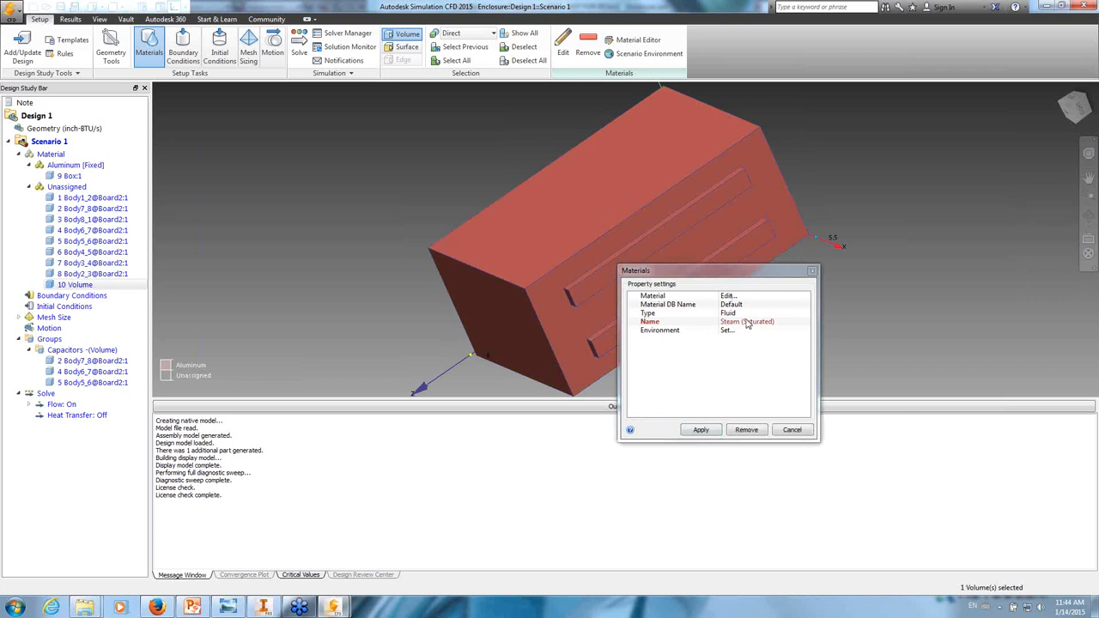
{"action": "left_click", "coordinate": [749, 322]}
{"action": "left_click", "coordinate": [744, 339]}
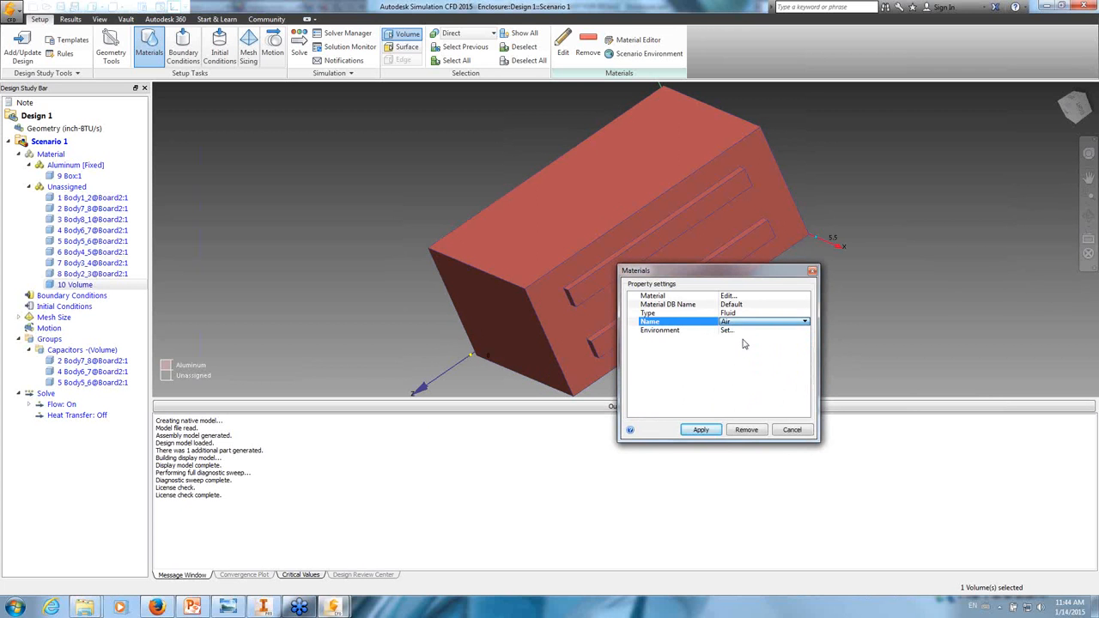
{"action": "left_click", "coordinate": [702, 430]}
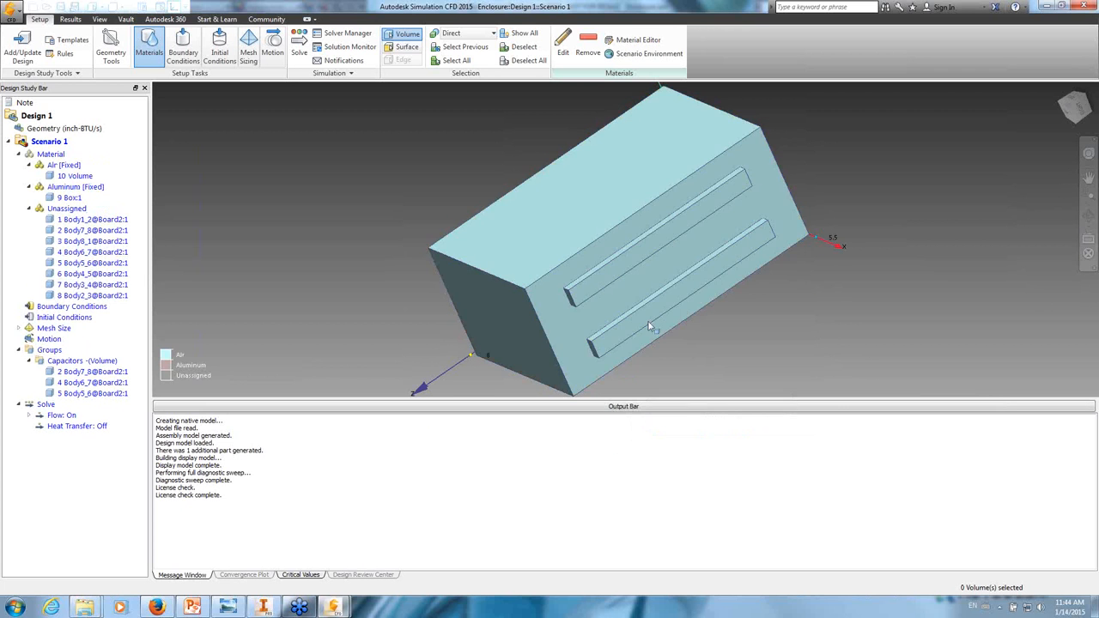
- Hide the air volume around the board and choose the solid material Aluminum Alloy (6061) for the finned heat sink
{"action": "middle_click", "coordinate": [561, 199]}
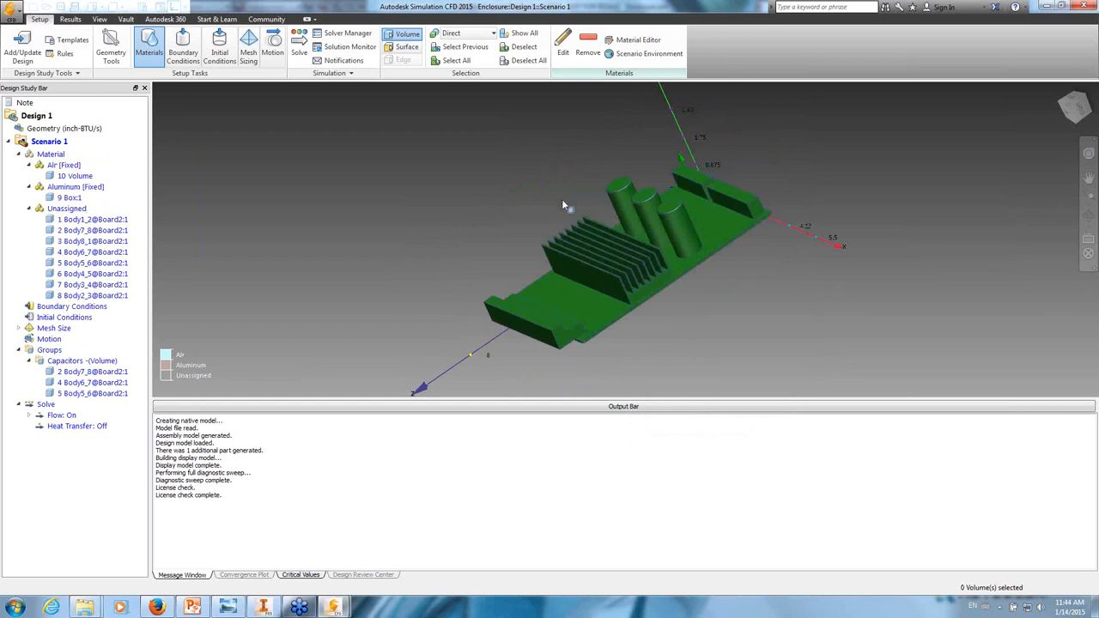
{"action": "left_click", "coordinate": [604, 263]}
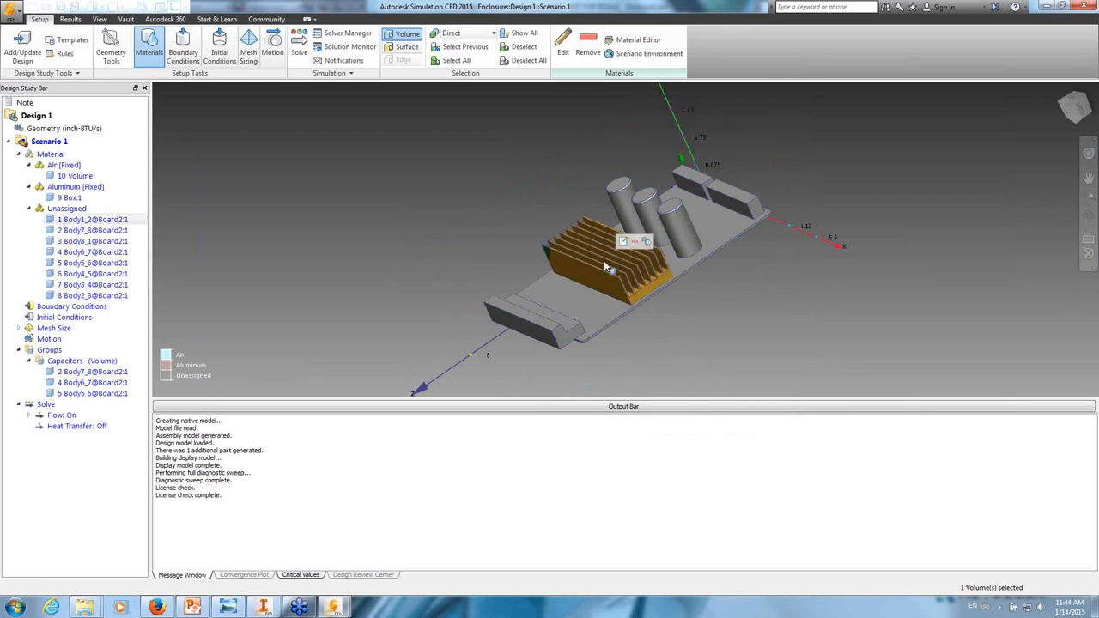
{"action": "left_click", "coordinate": [620, 245]}
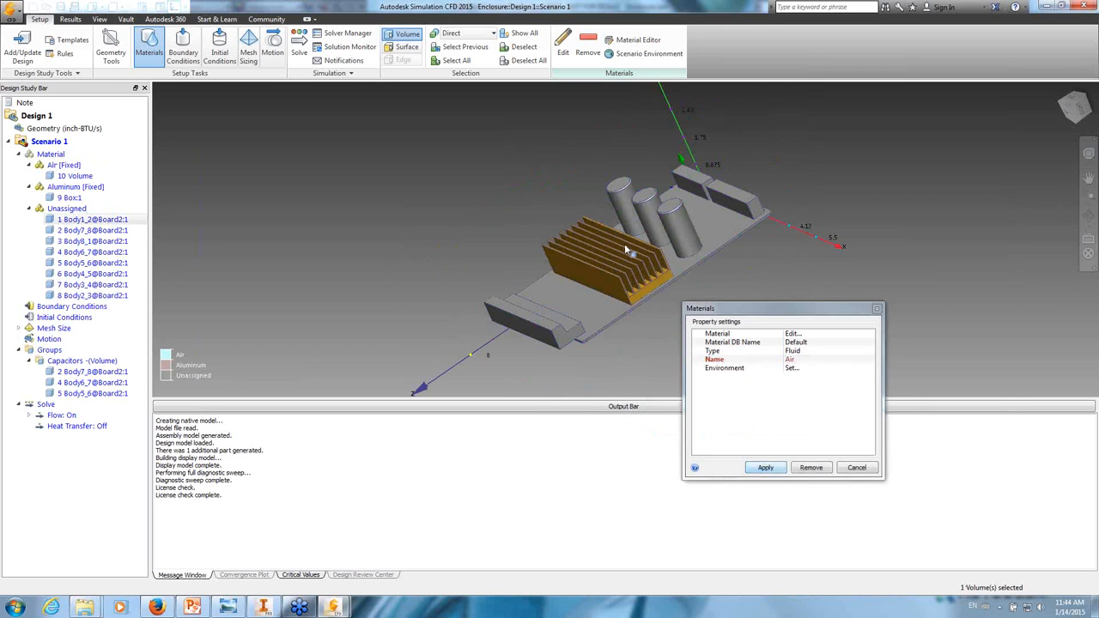
{"action": "left_click", "coordinate": [803, 352]}
{"action": "left_click", "coordinate": [805, 368]}
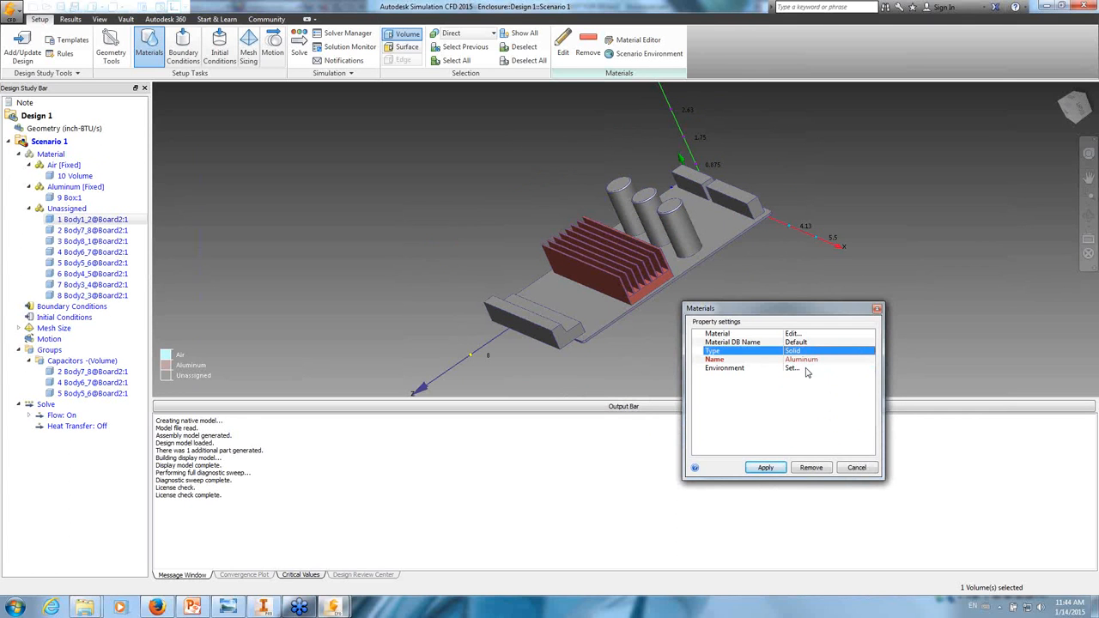
{"action": "left_click", "coordinate": [804, 360]}
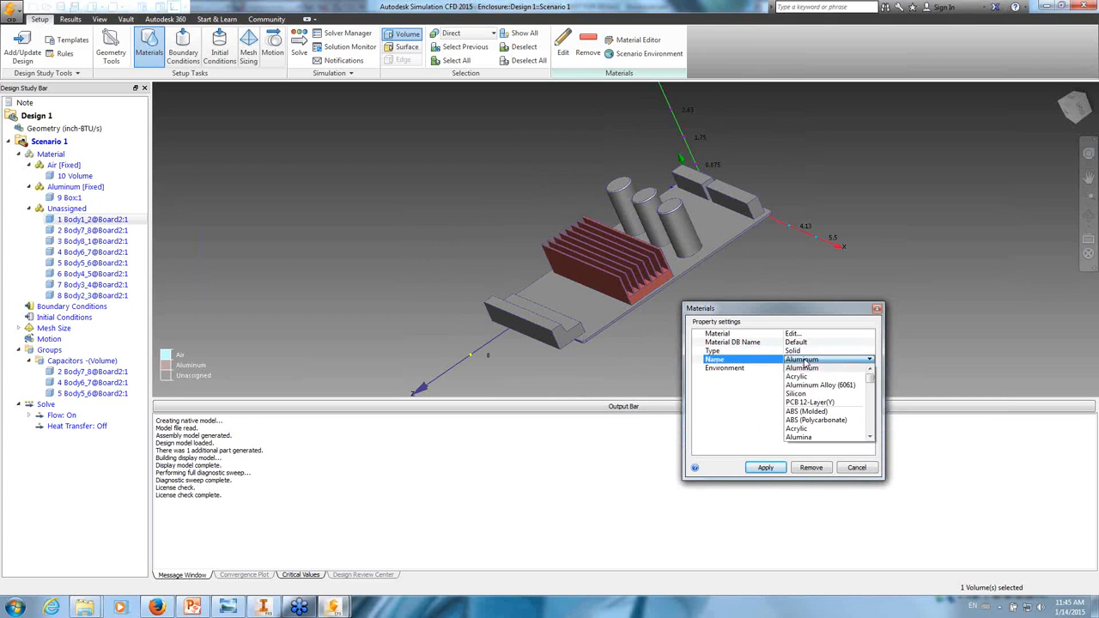
{"action": "scroll", "coordinate": [829, 381], "scroll_direction": "down", "scroll_amount": 2}
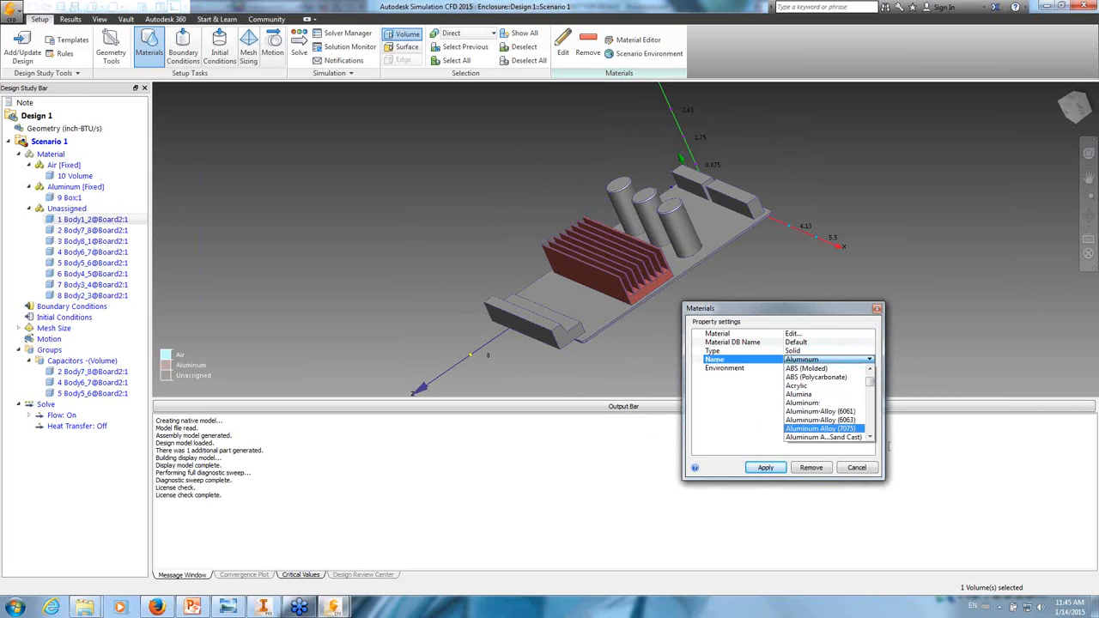
{"action": "left_click", "coordinate": [853, 414]}
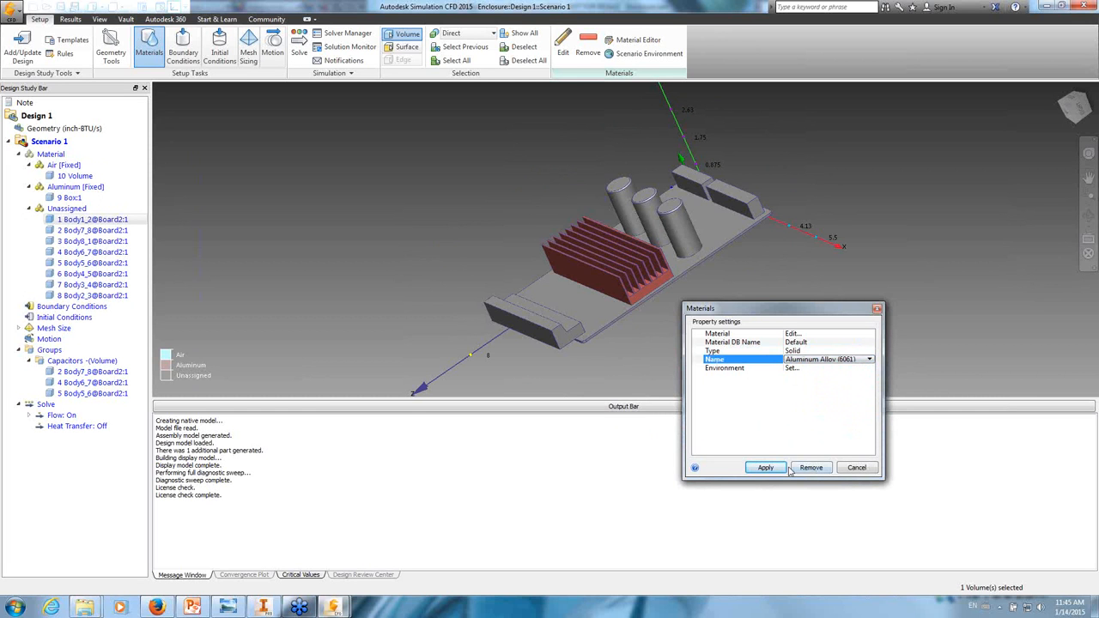
- Review the alloy's properties and save-to-database options in the Material Editor, and apply Aluminum to the heat sink
{"action": "left_click_drag", "start_coordinate": [795, 310], "coordinate": [362, 183]}
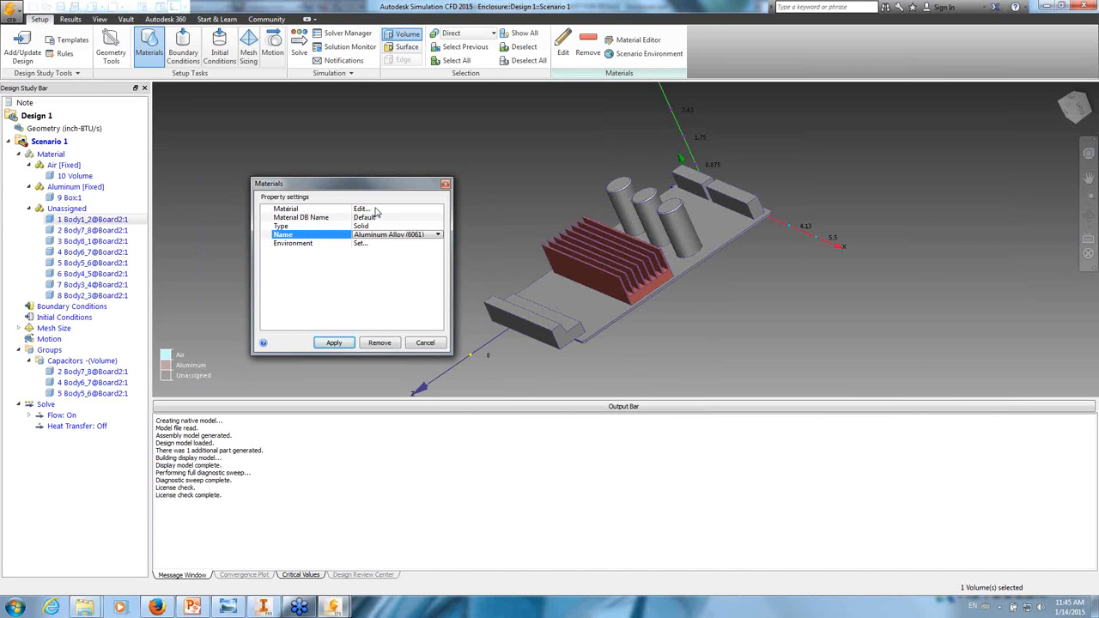
{"action": "left_click", "coordinate": [376, 211]}
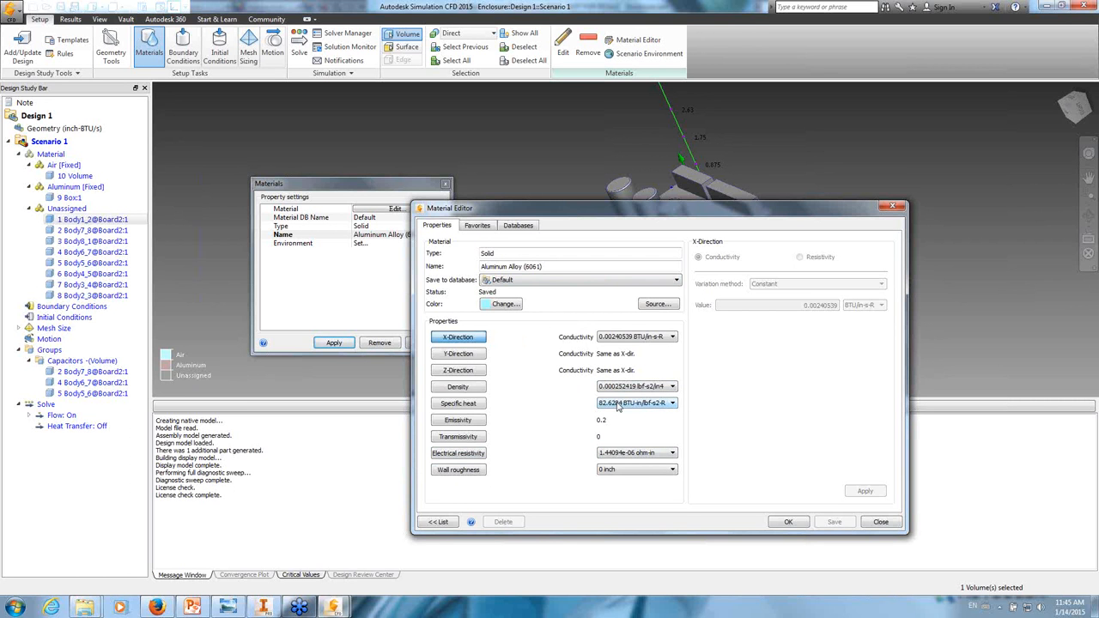
{"action": "left_click_drag", "start_coordinate": [674, 211], "coordinate": [586, 205]}
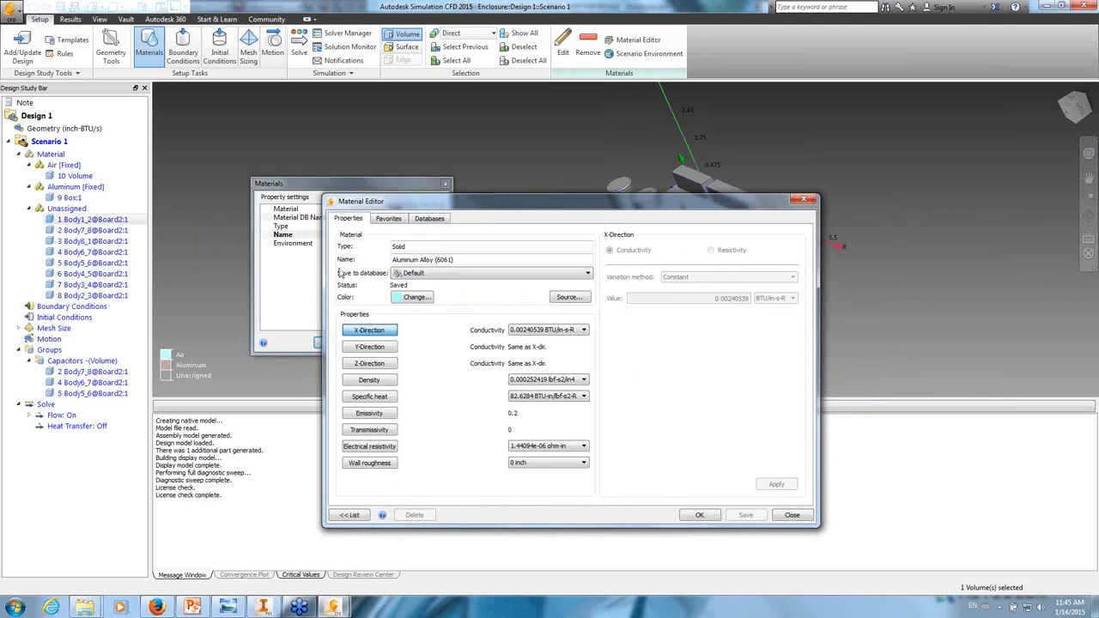
{"action": "left_click", "coordinate": [432, 274]}
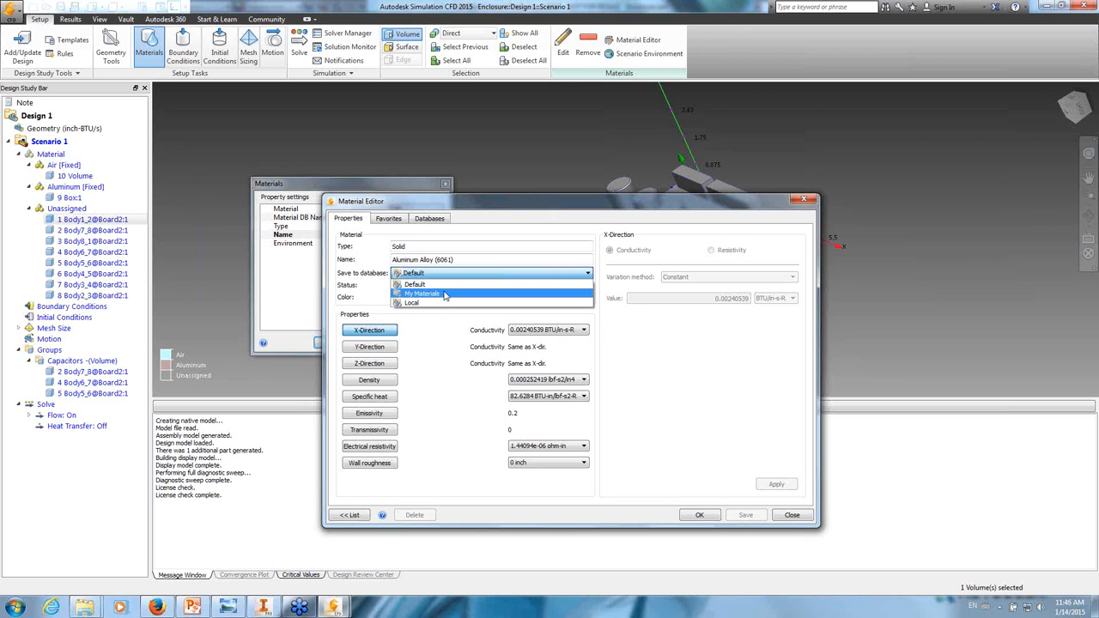
{"action": "left_click", "coordinate": [790, 516]}
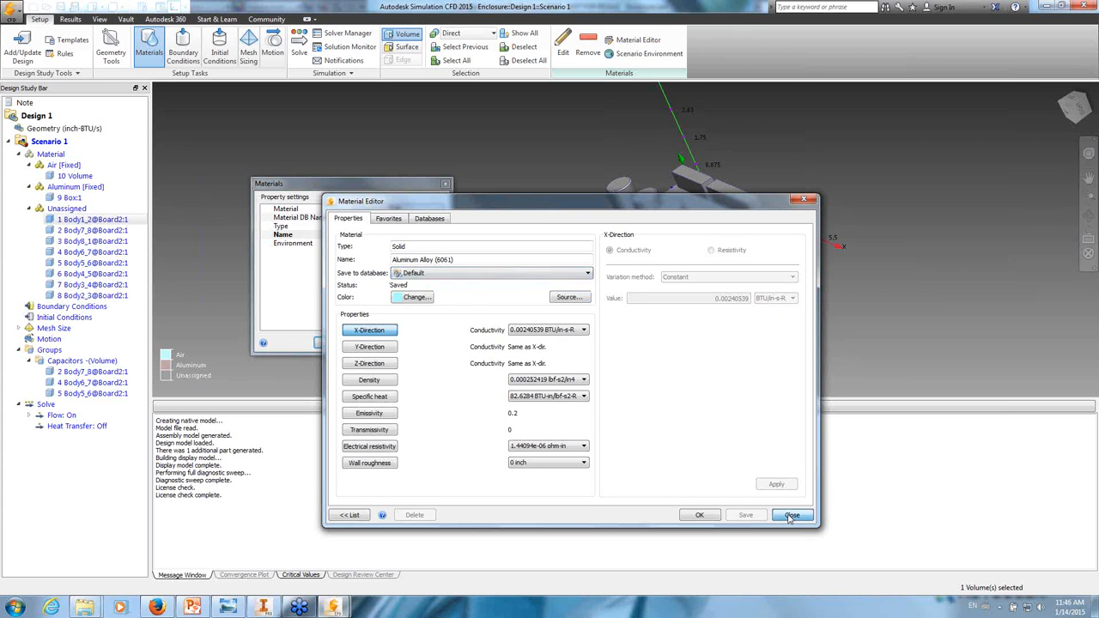
{"action": "left_click", "coordinate": [790, 516]}
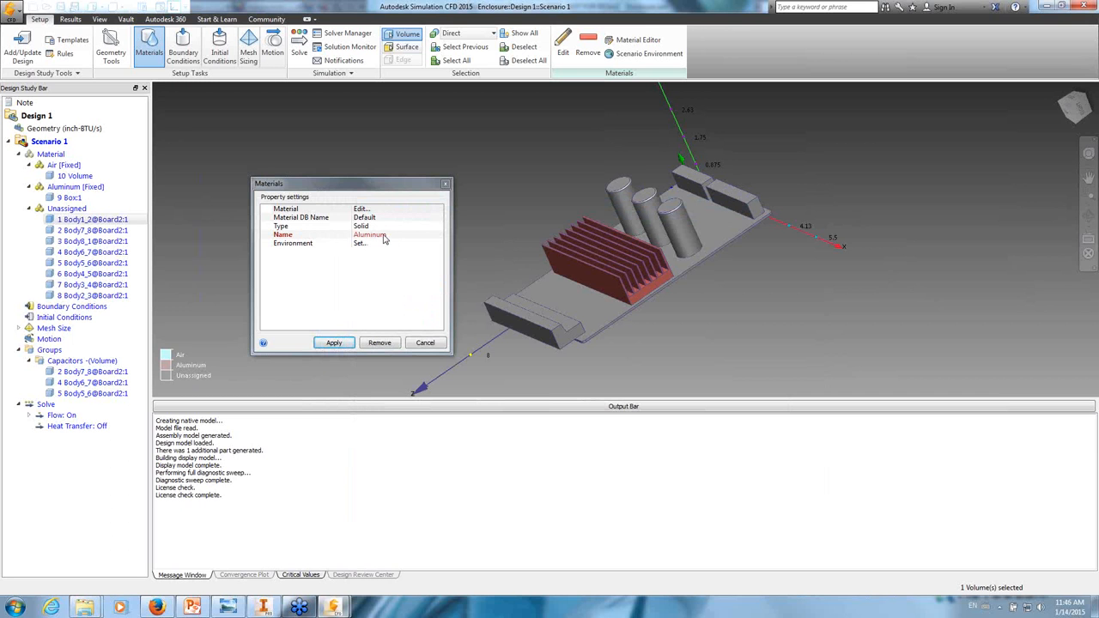
{"action": "left_click", "coordinate": [340, 345]}
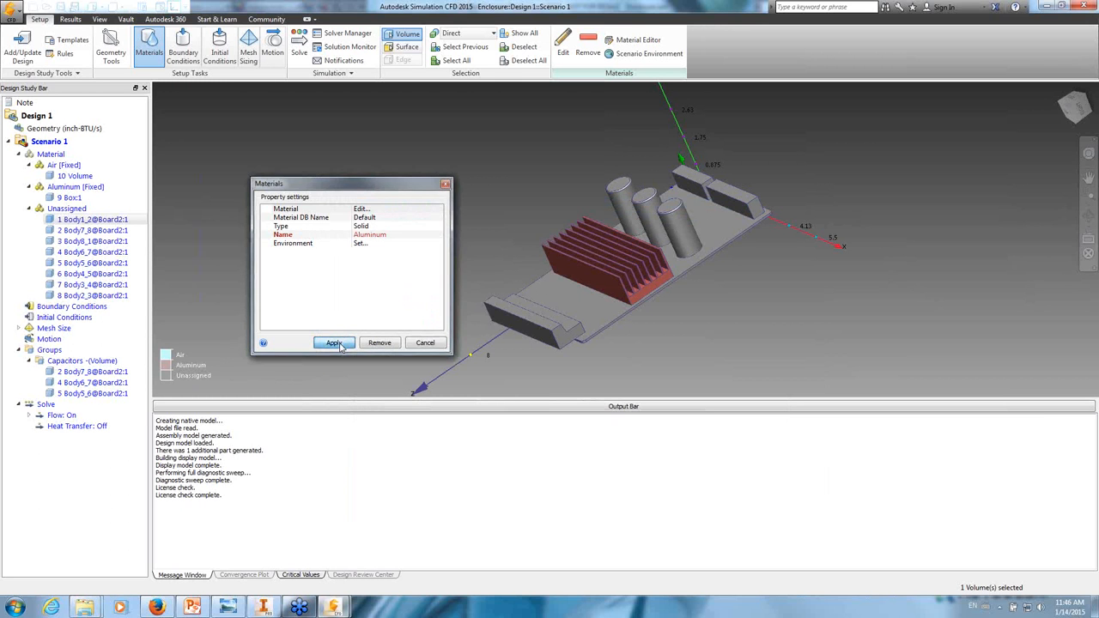
- Choose the solid material PCB 12-Layer(Y) for the circuit board volume and inspect its properties in the Material Editor
{"action": "left_click", "coordinate": [563, 299]}
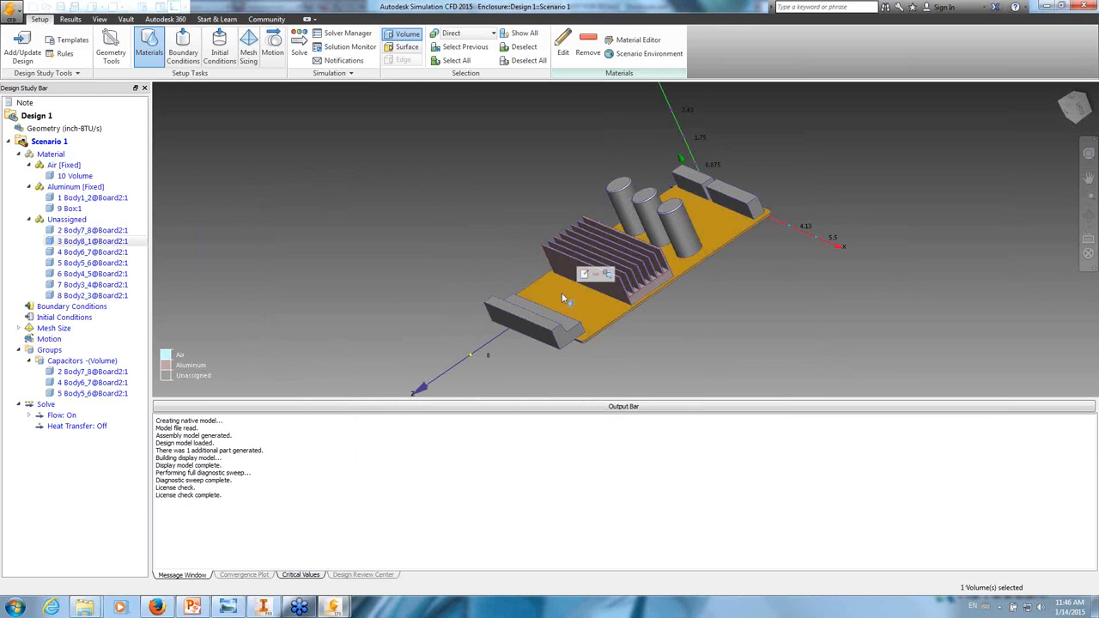
{"action": "left_click", "coordinate": [583, 275]}
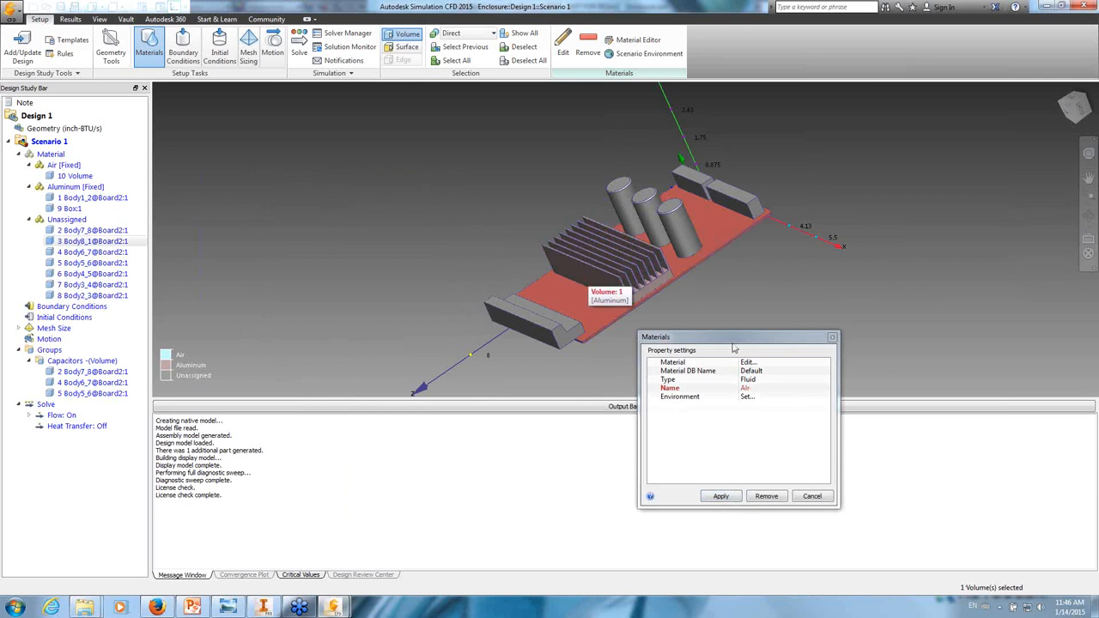
{"action": "left_click", "coordinate": [767, 380]}
{"action": "left_click", "coordinate": [765, 397]}
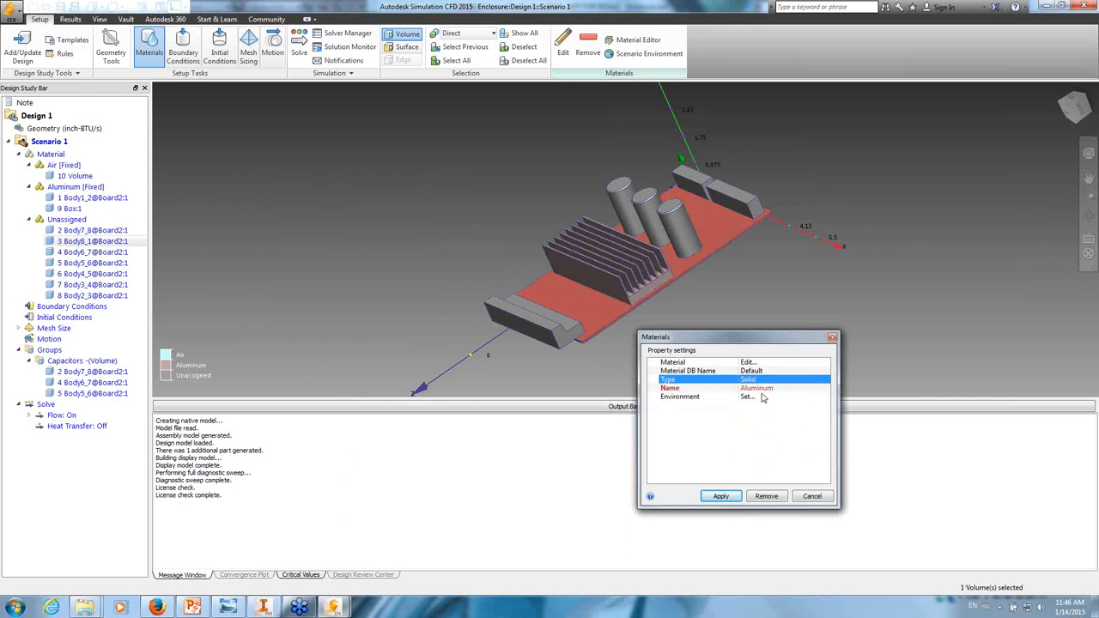
{"action": "left_click", "coordinate": [767, 389]}
{"action": "left_click_drag", "start_coordinate": [826, 411], "coordinate": [828, 439]}
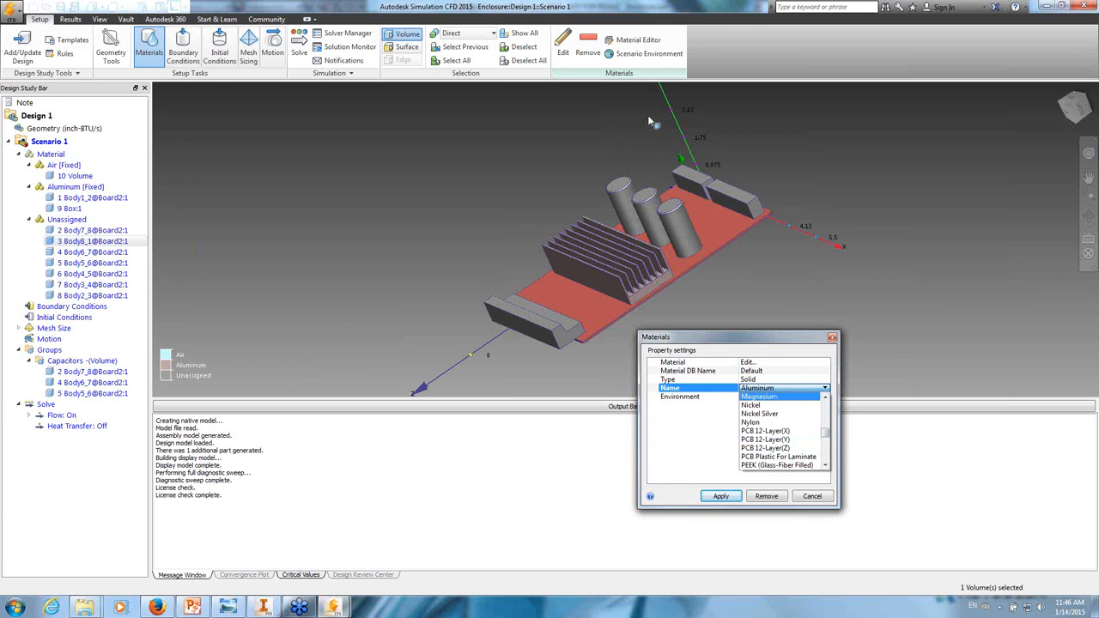
{"action": "left_click", "coordinate": [787, 441]}
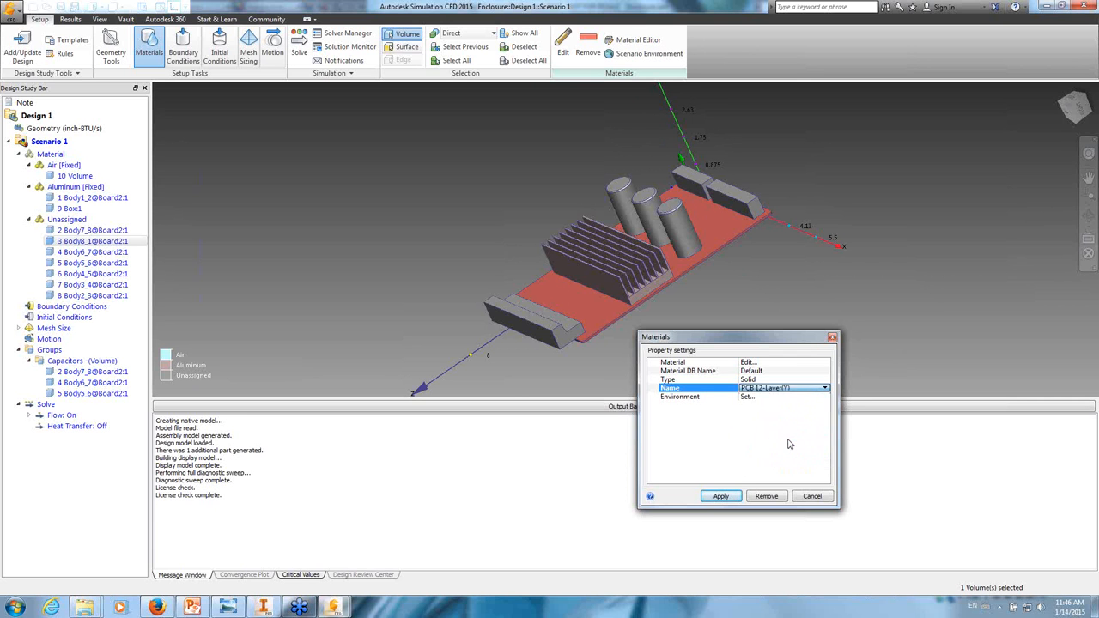
{"action": "left_click", "coordinate": [762, 363]}
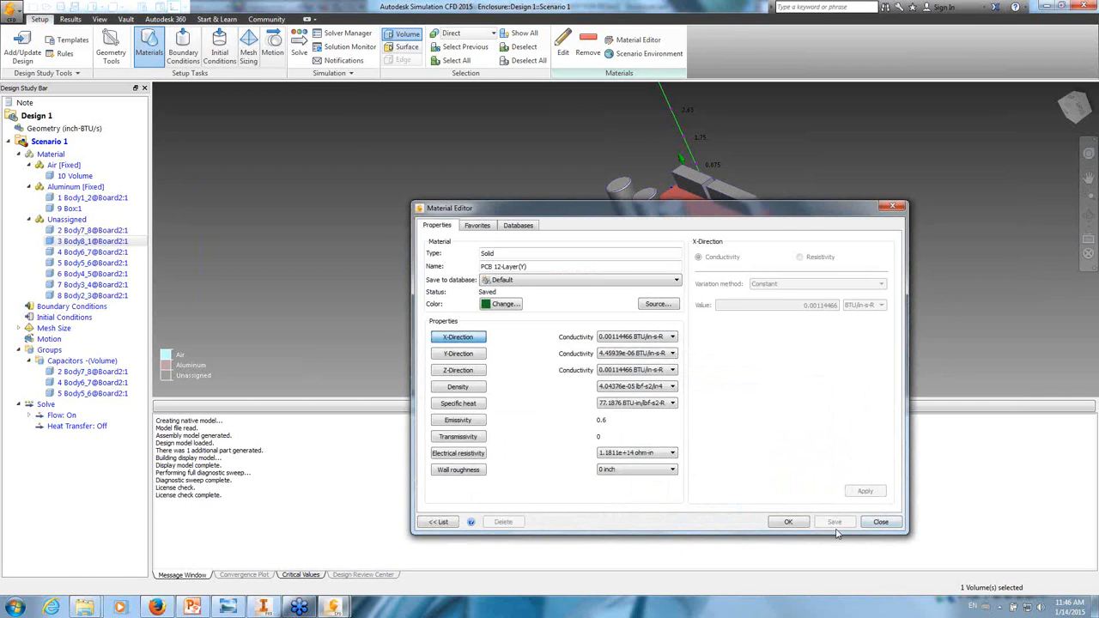
{"action": "left_click", "coordinate": [882, 523]}
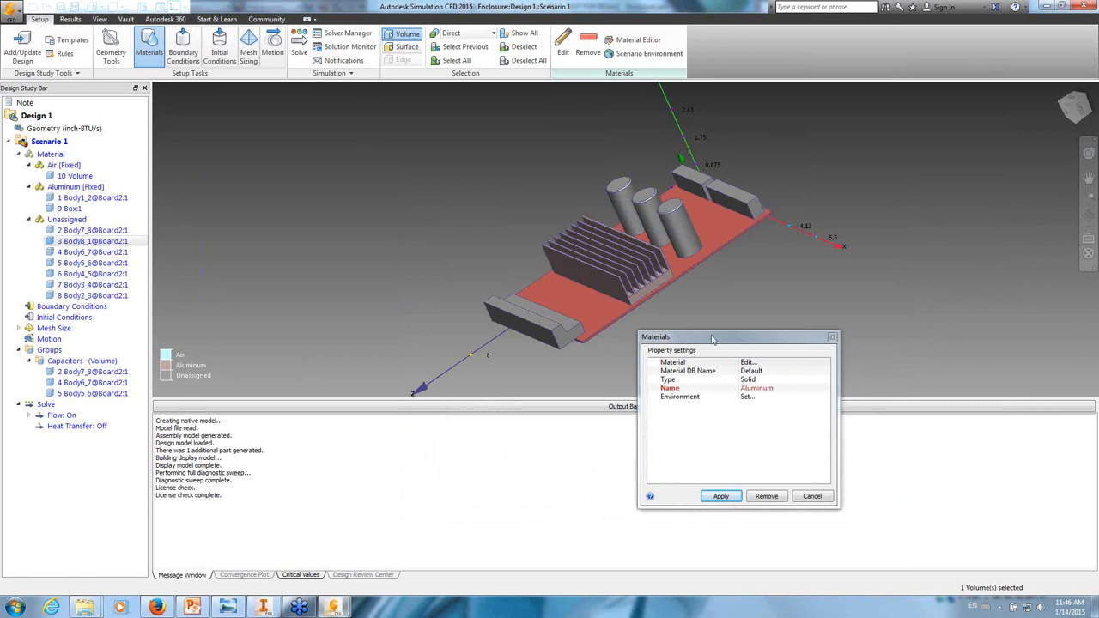
- Reselect PCB 12-Layer(Y) as the circuit board's material and apply it
{"action": "left_click_drag", "start_coordinate": [742, 342], "coordinate": [334, 152]}
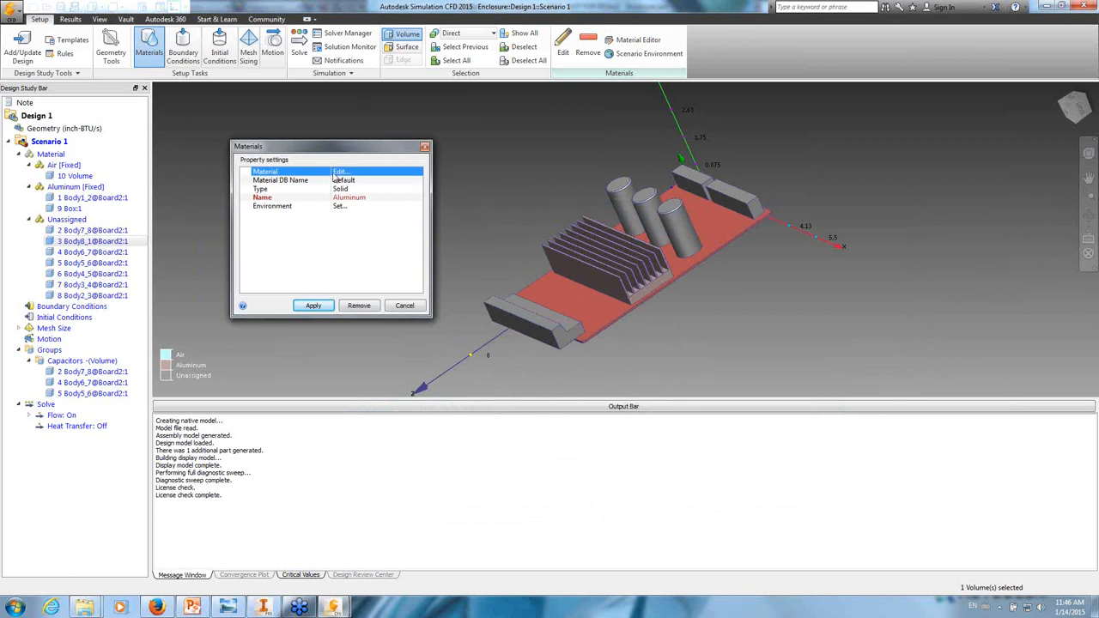
{"action": "left_click", "coordinate": [357, 199]}
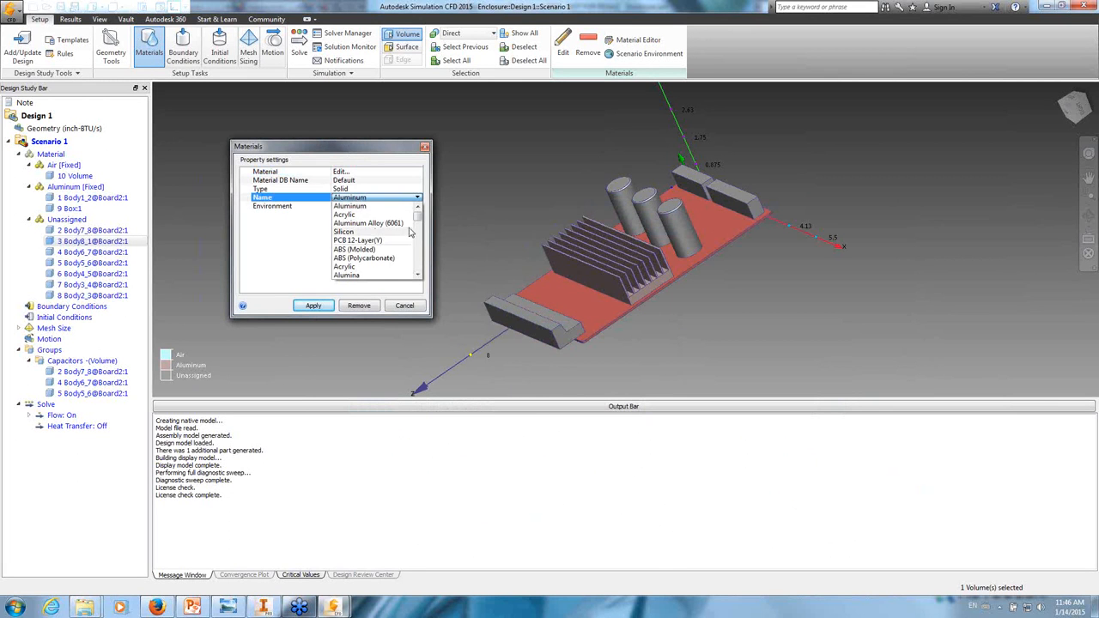
{"action": "left_click_drag", "start_coordinate": [419, 211], "coordinate": [423, 246]}
{"action": "left_click", "coordinate": [392, 249]}
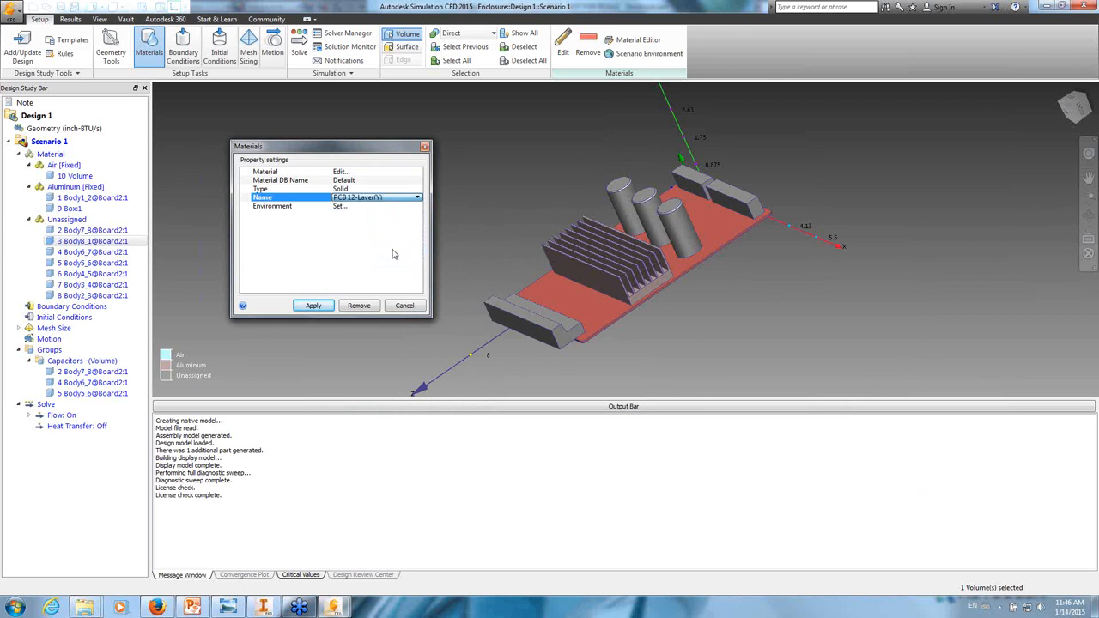
{"action": "left_click", "coordinate": [314, 306]}
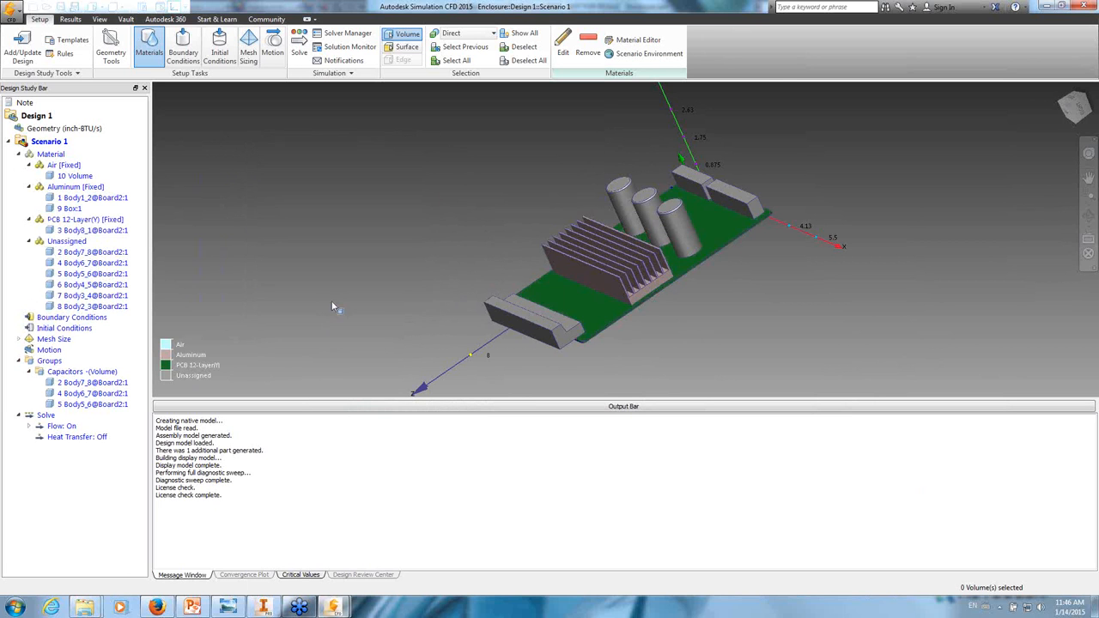
- Assign the solid material Acrylic to the three connector blocks at the ends of the board
{"action": "left_click", "coordinate": [554, 316]}
{"action": "left_click", "coordinate": [687, 176]}
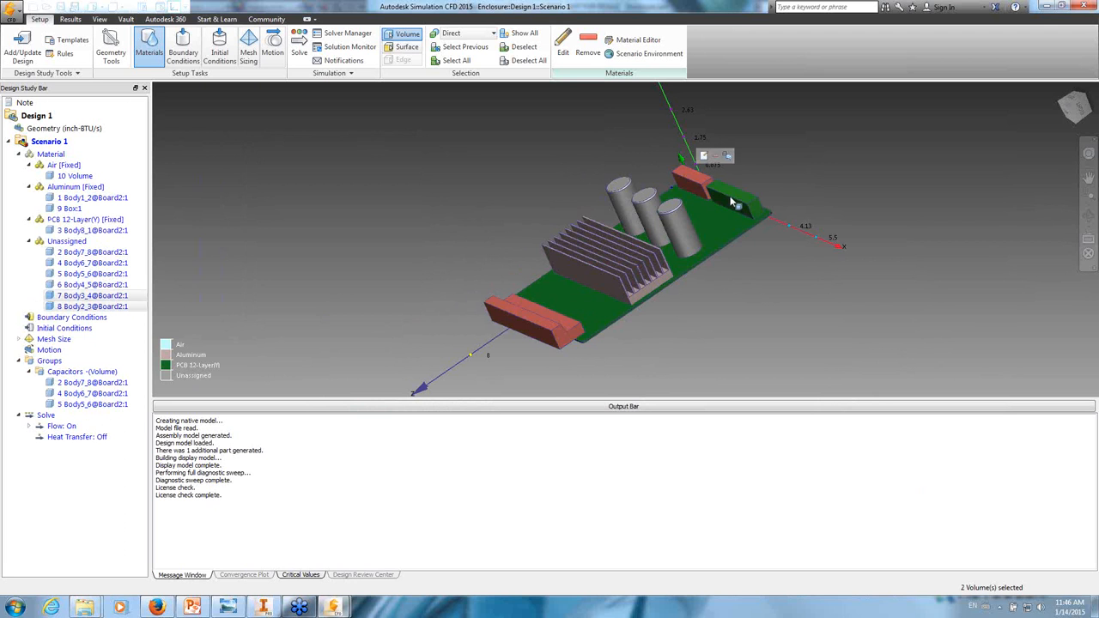
{"action": "left_click", "coordinate": [730, 196]}
{"action": "left_click", "coordinate": [747, 179]}
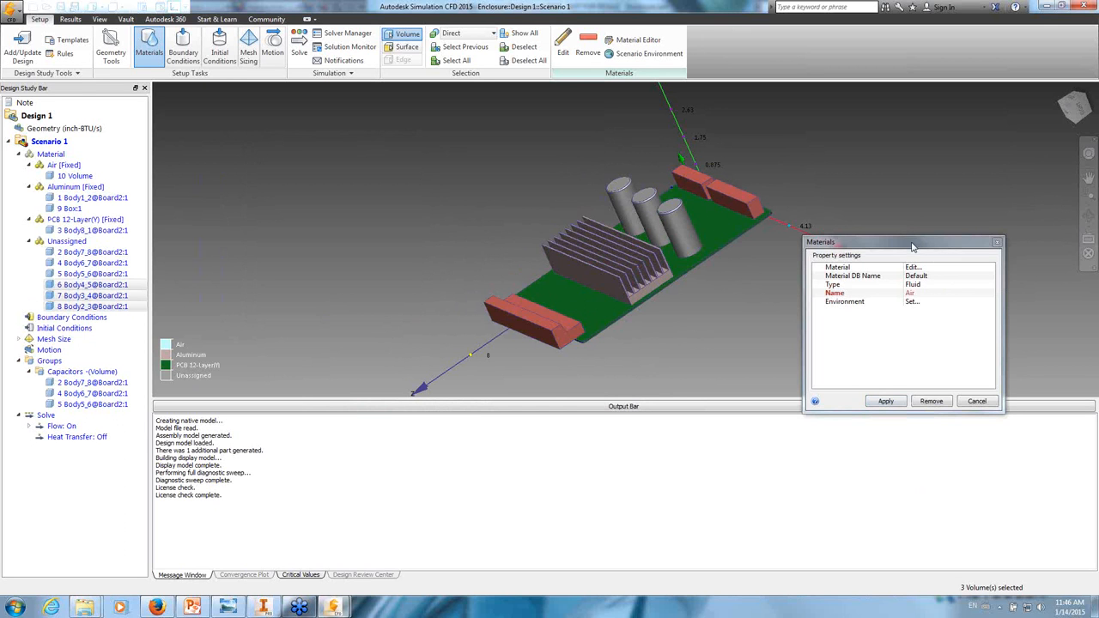
{"action": "left_click", "coordinate": [933, 292]}
{"action": "left_click", "coordinate": [935, 301]}
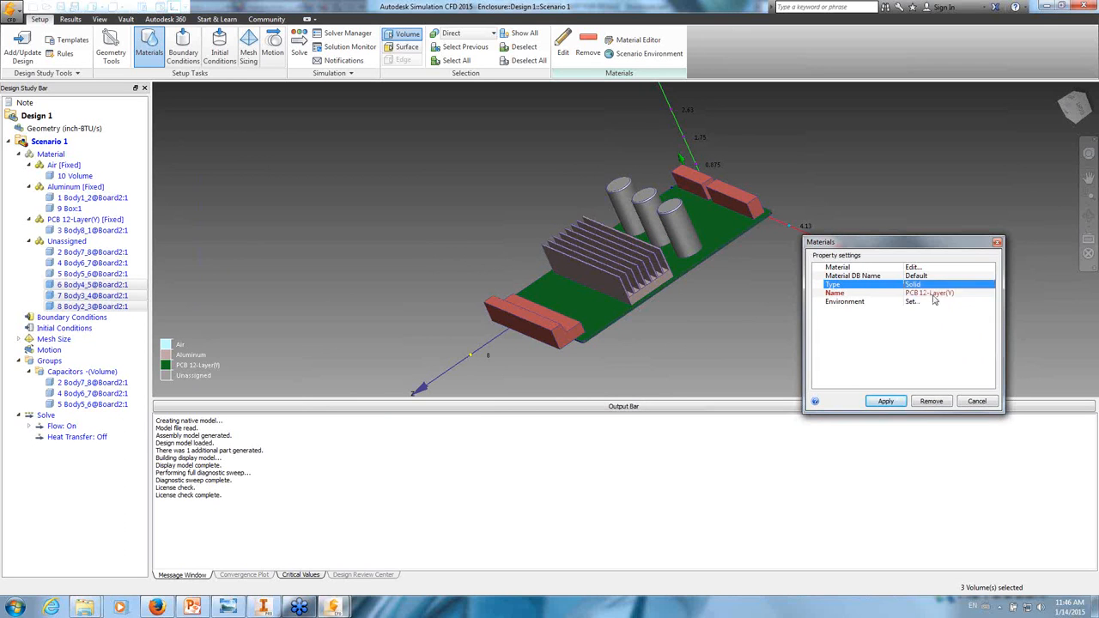
{"action": "left_click", "coordinate": [935, 294]}
{"action": "left_click", "coordinate": [919, 319]}
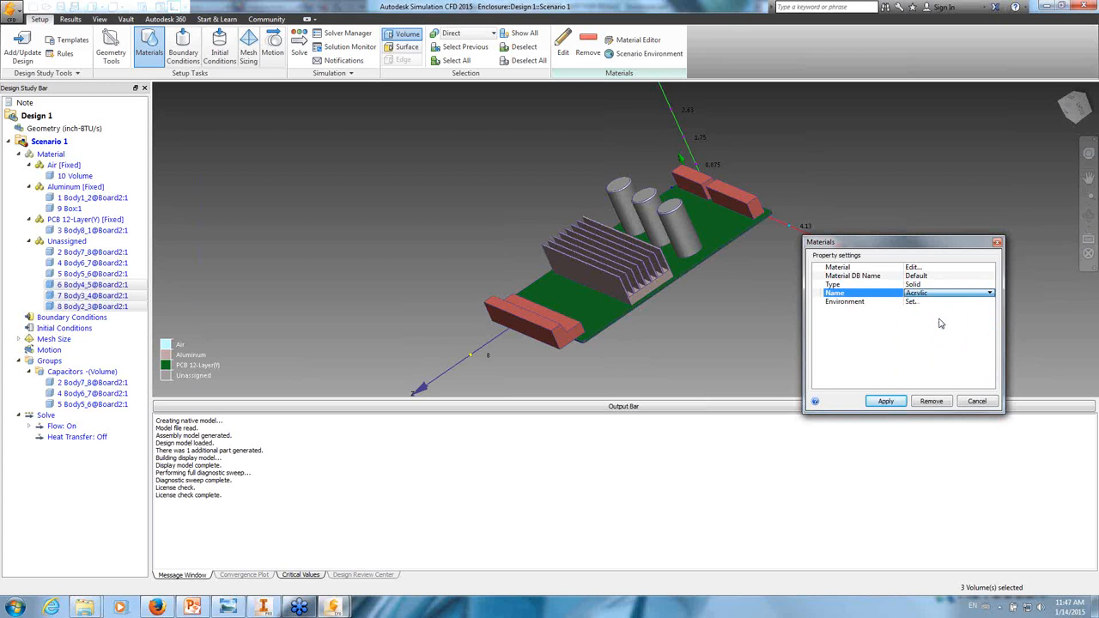
{"action": "left_click", "coordinate": [887, 401]}
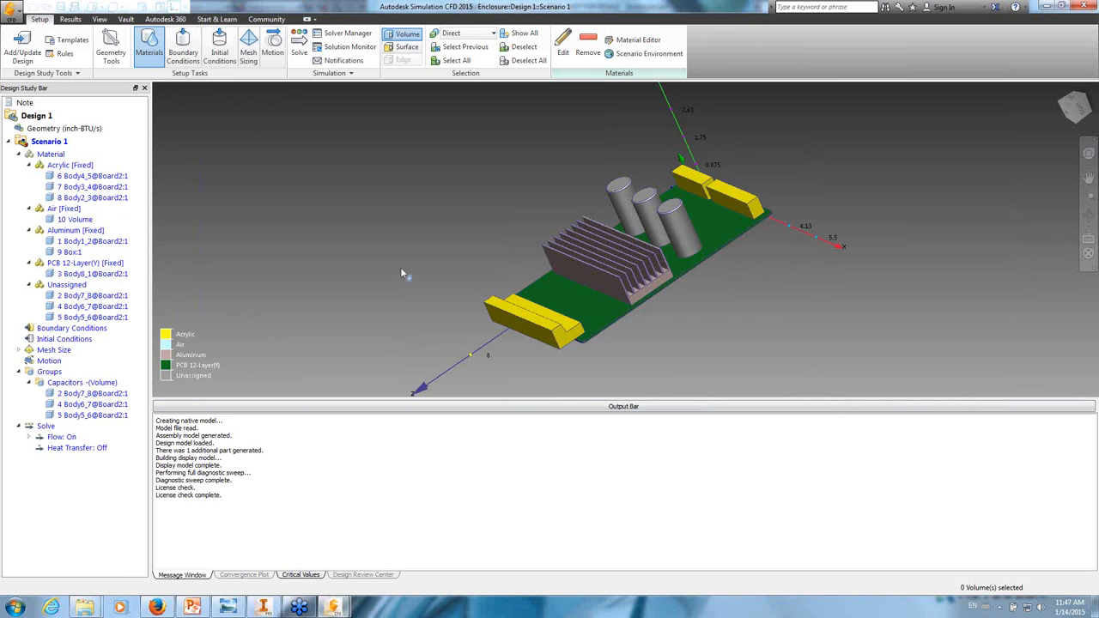
- Apply a Total Heat Generation boundary condition of 10 W to the three capacitor volumes
{"action": "left_click", "coordinate": [185, 52]}
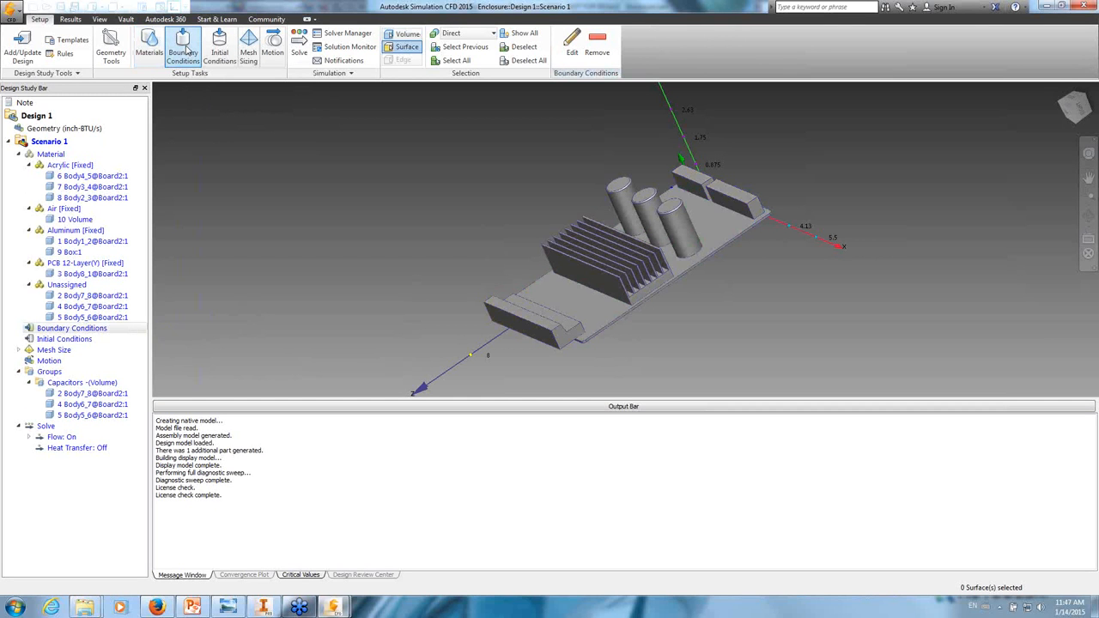
{"action": "left_click", "coordinate": [407, 36]}
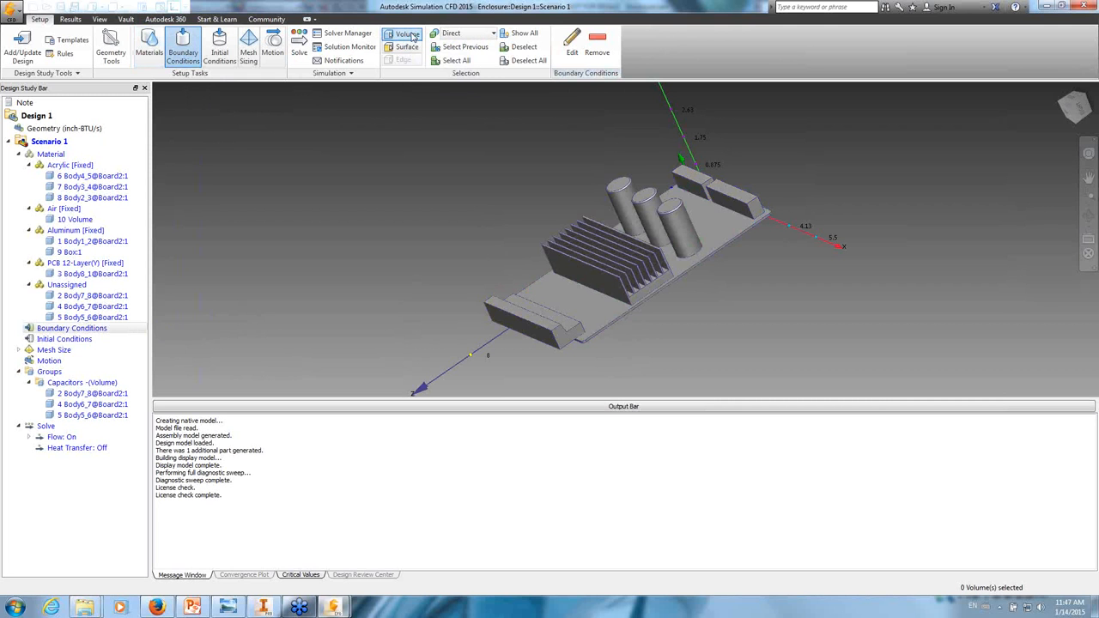
{"action": "left_click", "coordinate": [634, 198]}
{"action": "left_click", "coordinate": [657, 206]}
{"action": "left_click", "coordinate": [677, 217]}
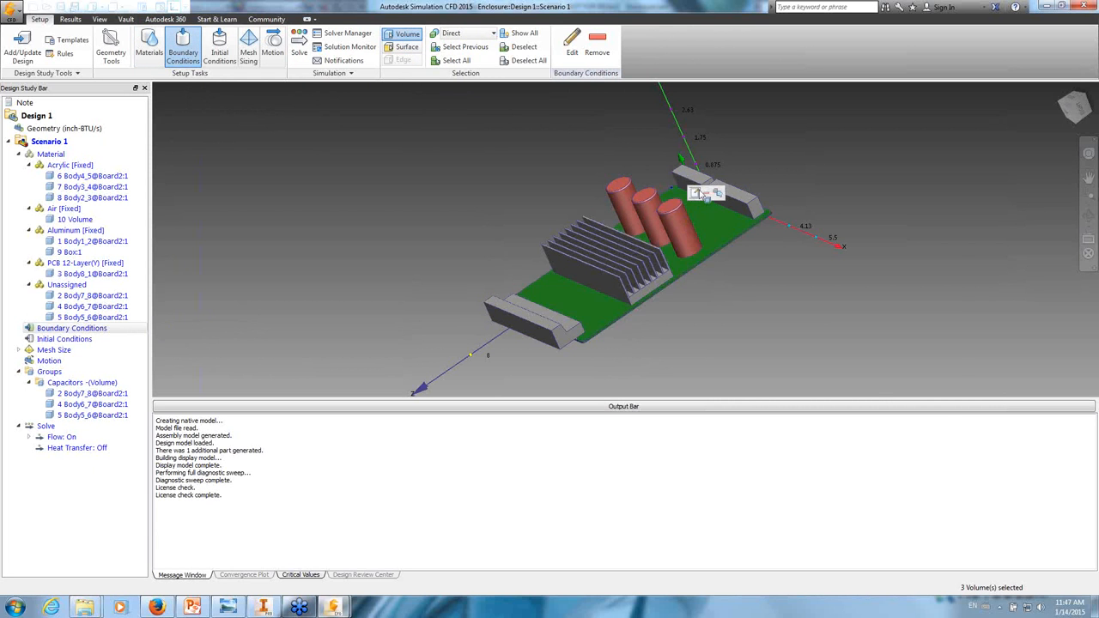
{"action": "left_click", "coordinate": [694, 194]}
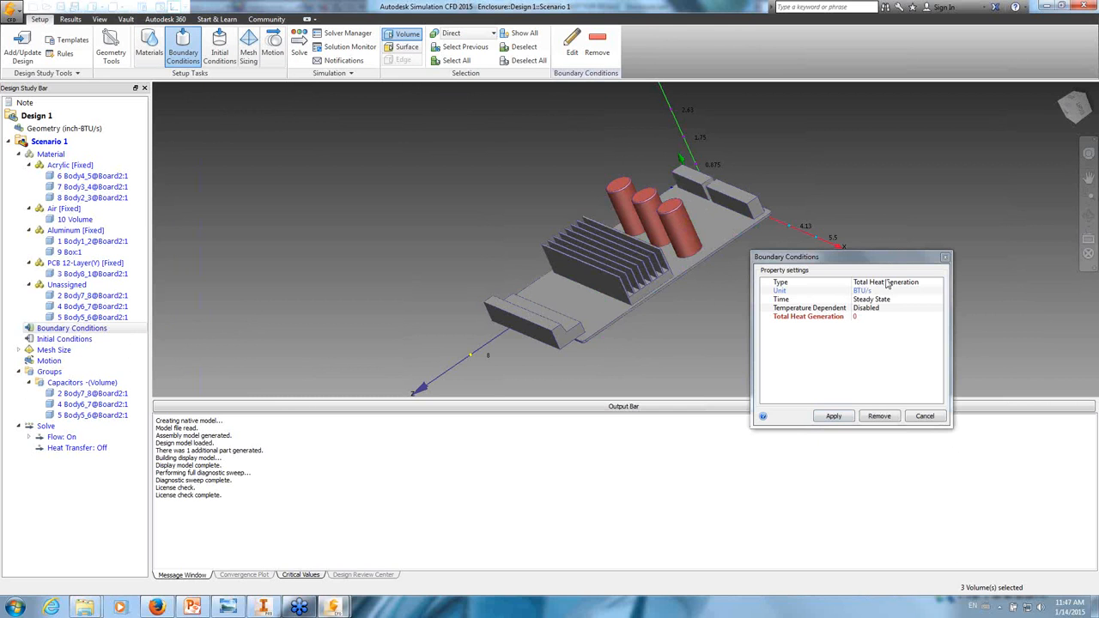
{"action": "left_click_drag", "start_coordinate": [885, 258], "coordinate": [423, 170]}
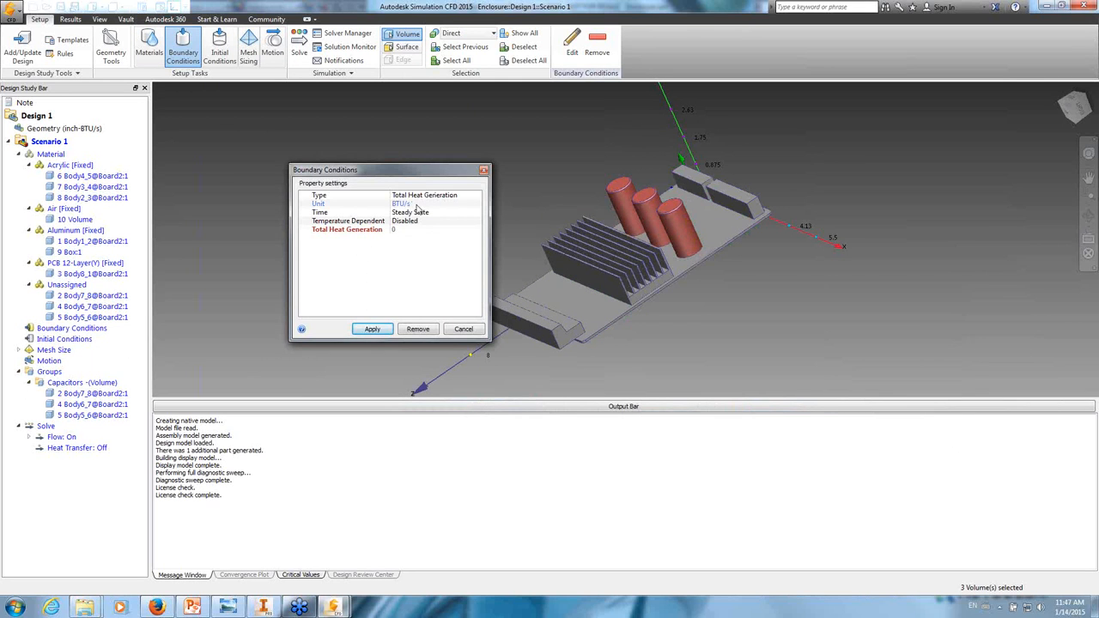
{"action": "left_click", "coordinate": [418, 206]}
{"action": "left_click", "coordinate": [403, 241]}
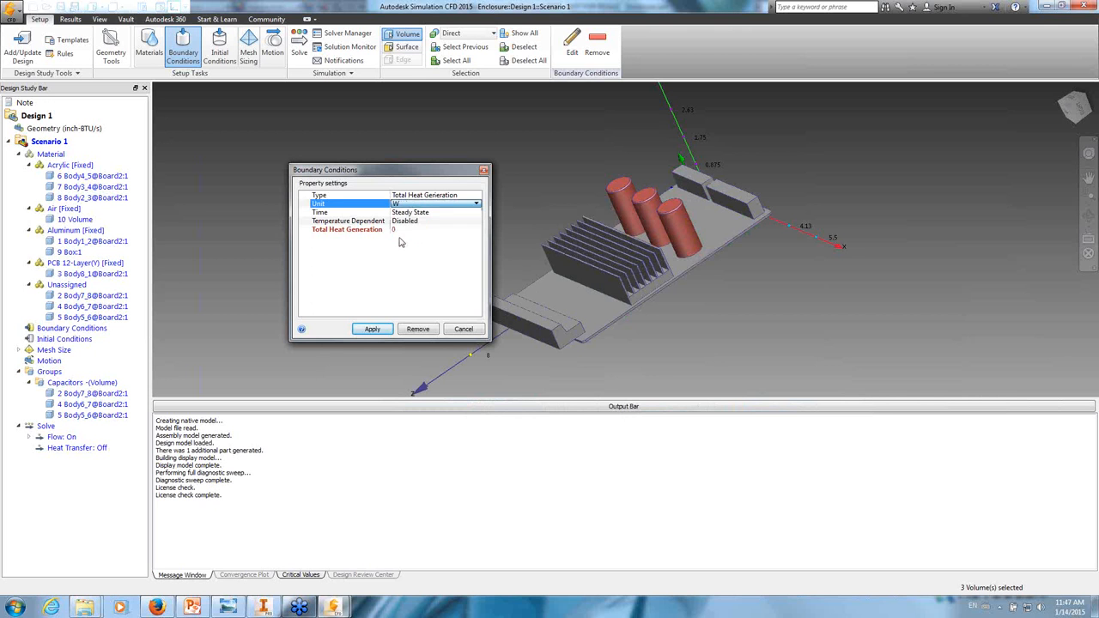
{"action": "left_click", "coordinate": [414, 230]}
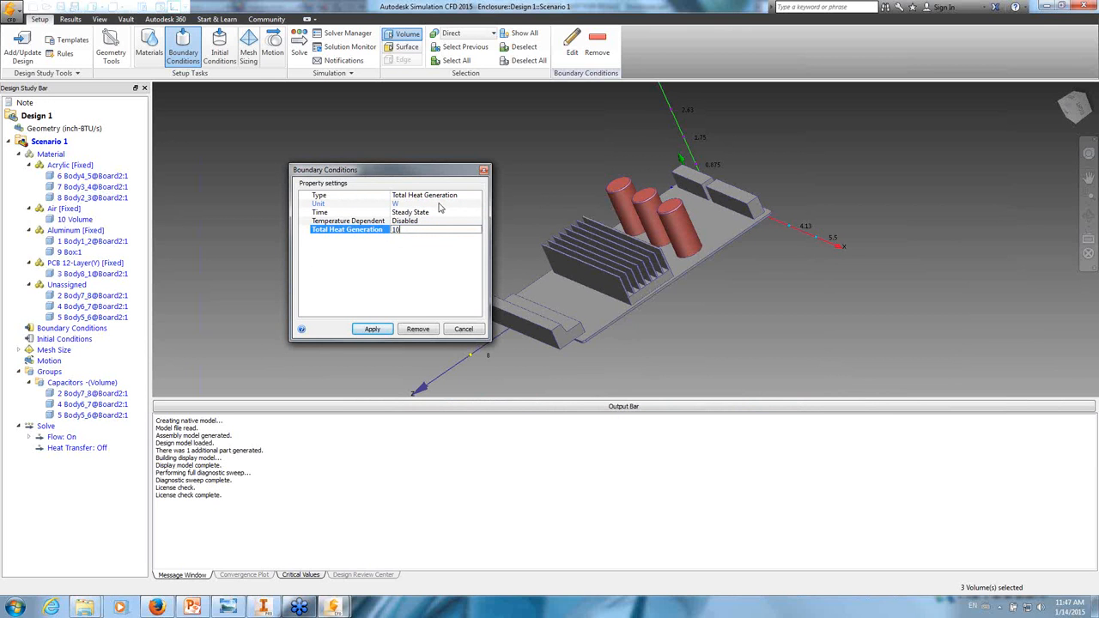
{"action": "left_click", "coordinate": [375, 329]}
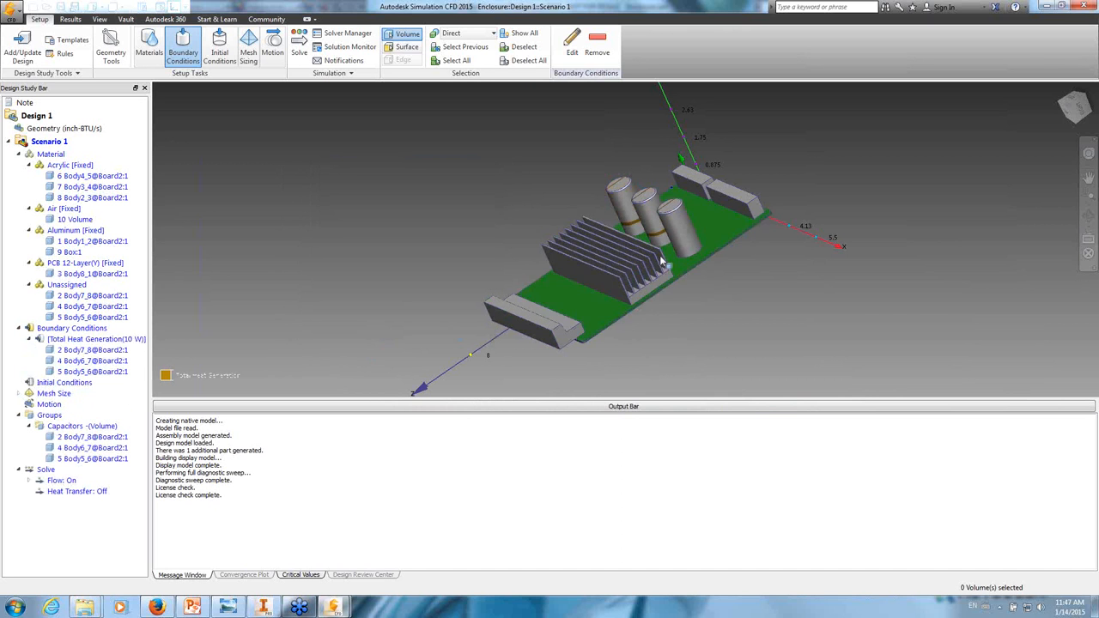
- Apply a Total Heat Generation boundary condition of 20 W to the circuit board volume
{"action": "left_click", "coordinate": [596, 316]}
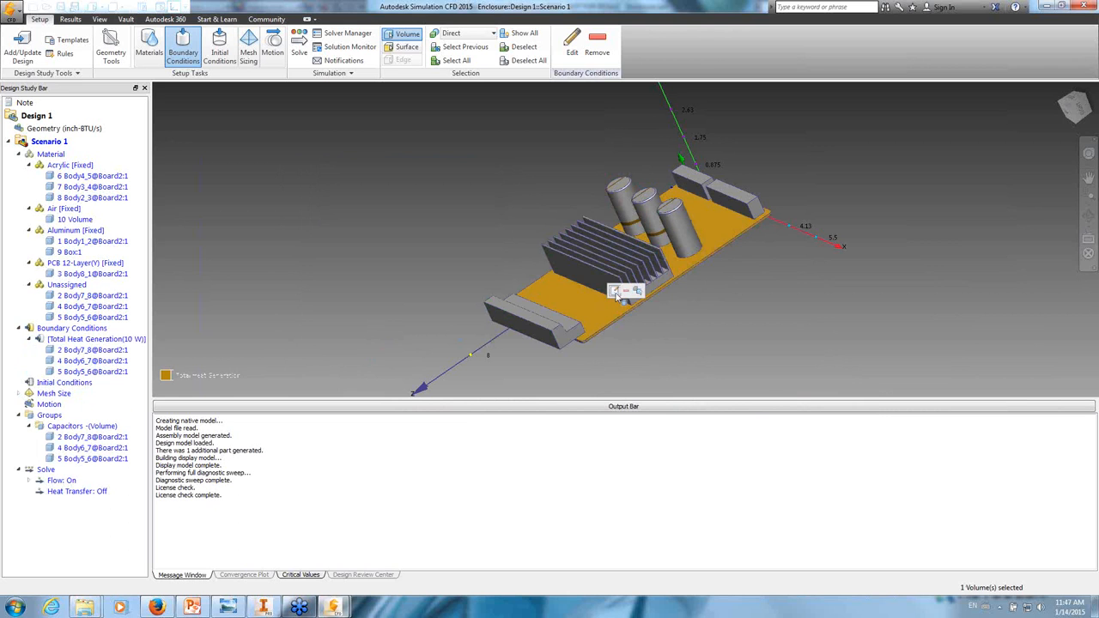
{"action": "left_click", "coordinate": [615, 292]}
{"action": "left_click", "coordinate": [815, 393]}
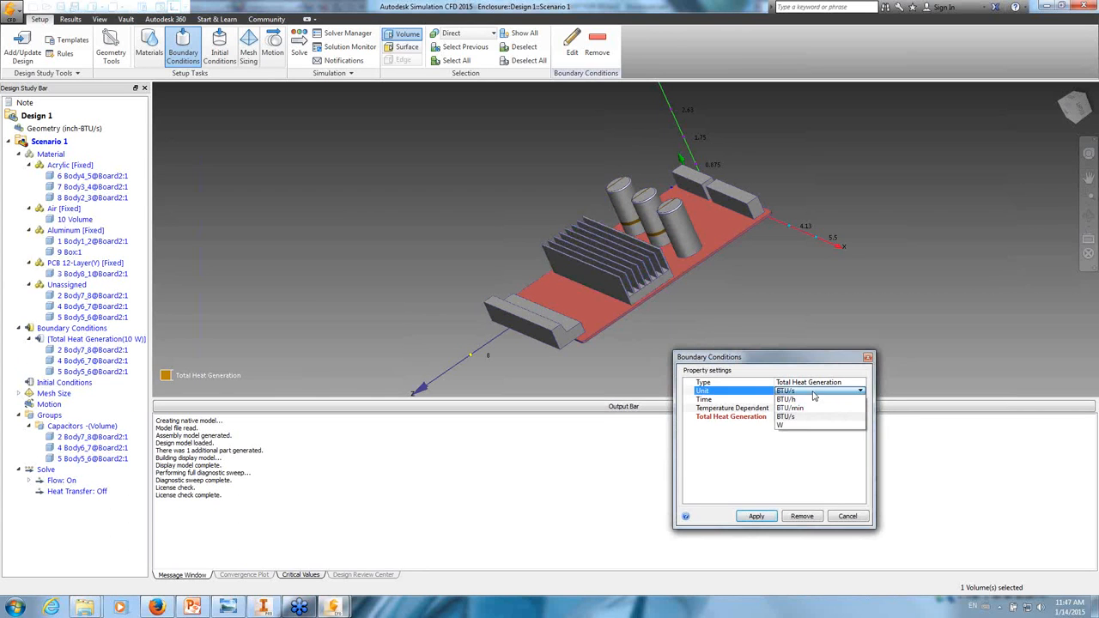
{"action": "left_click", "coordinate": [803, 425]}
{"action": "left_click", "coordinate": [803, 416]}
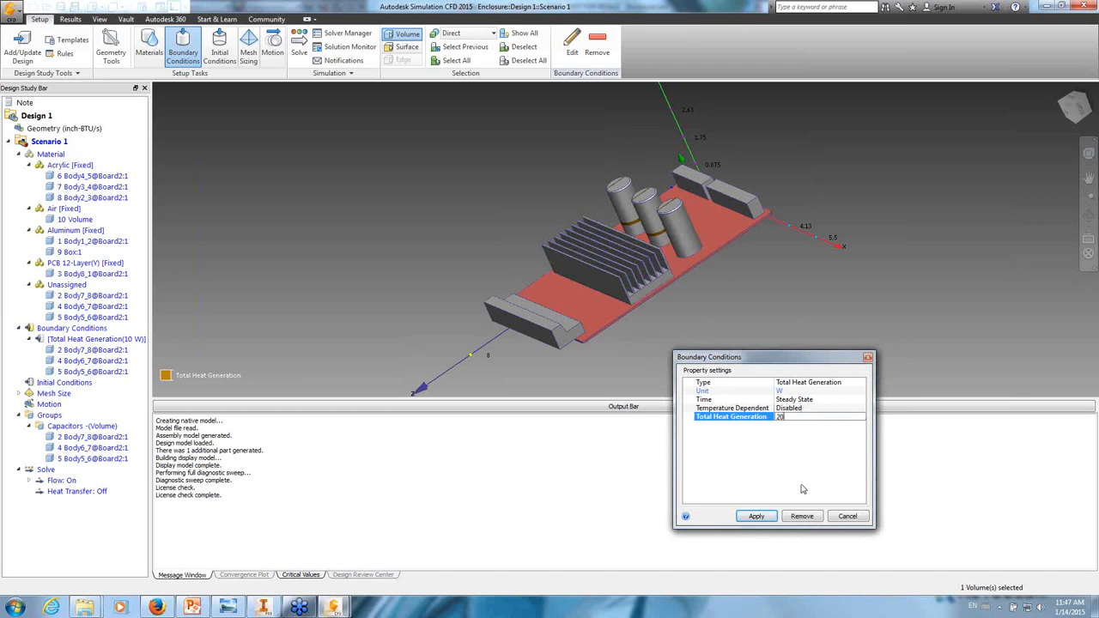
{"action": "left_click", "coordinate": [761, 517]}
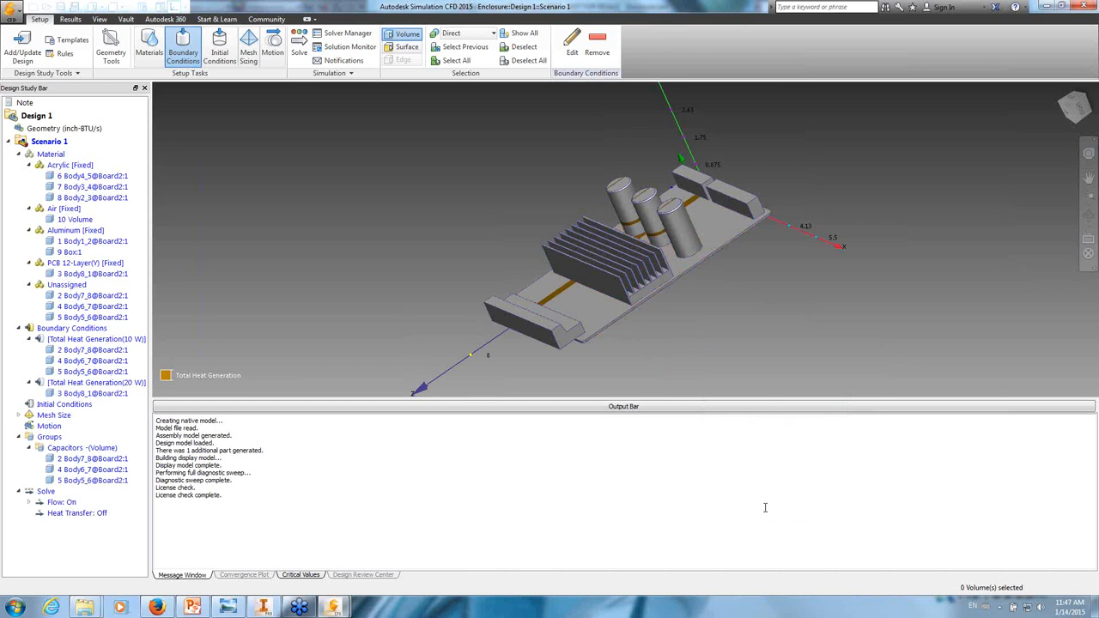
- Redisplay the hidden enclosure and apply a static gage Pressure of 0 psi to the outer surfaces of its two long slots
{"action": "middle_click", "coordinate": [240, 195], "text": "ctrl"}
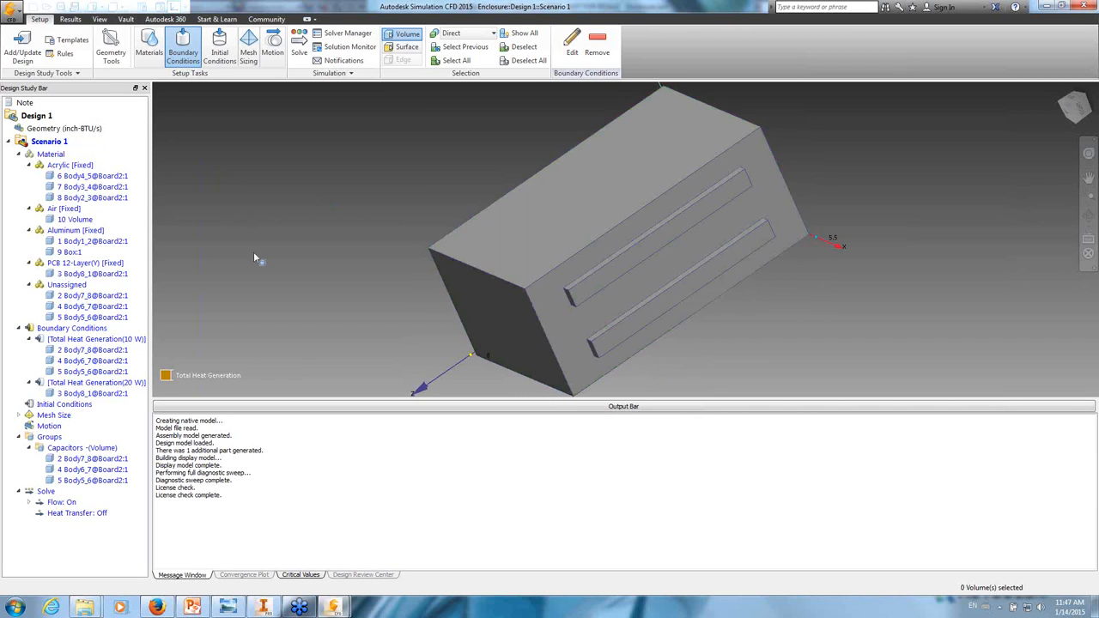
{"action": "left_click", "coordinate": [404, 48]}
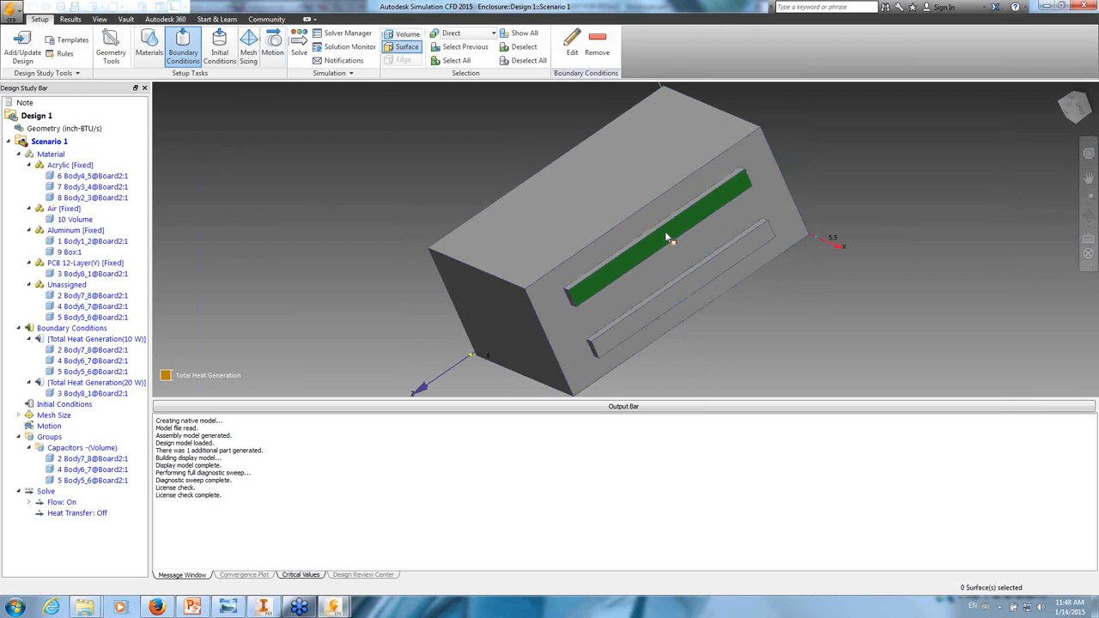
{"action": "left_click", "coordinate": [665, 232]}
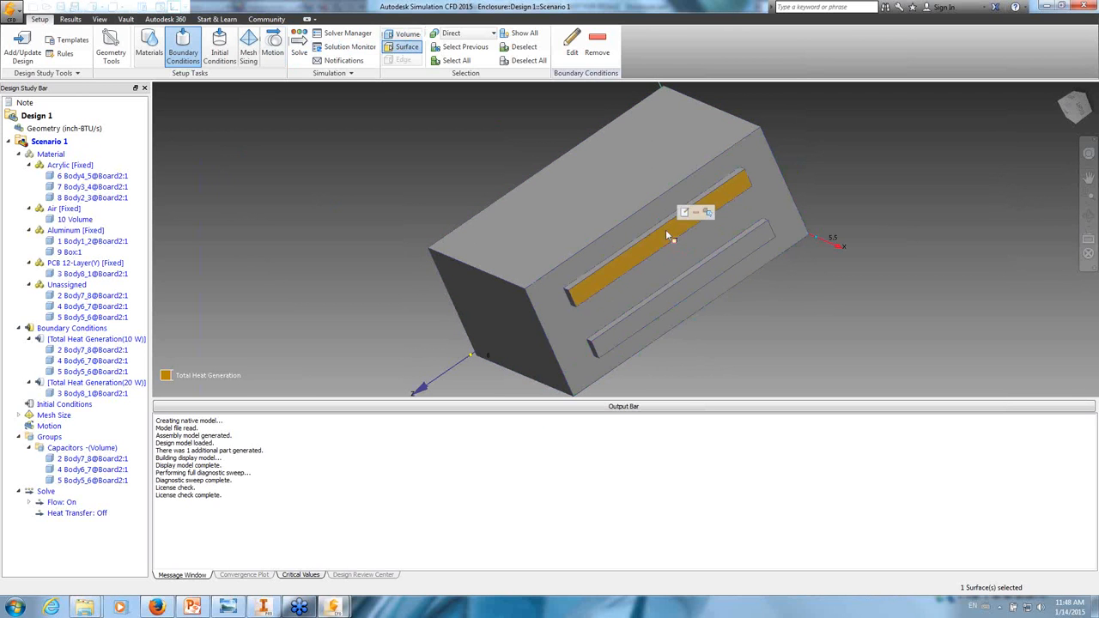
{"action": "left_click", "coordinate": [703, 273]}
{"action": "left_click", "coordinate": [720, 253]}
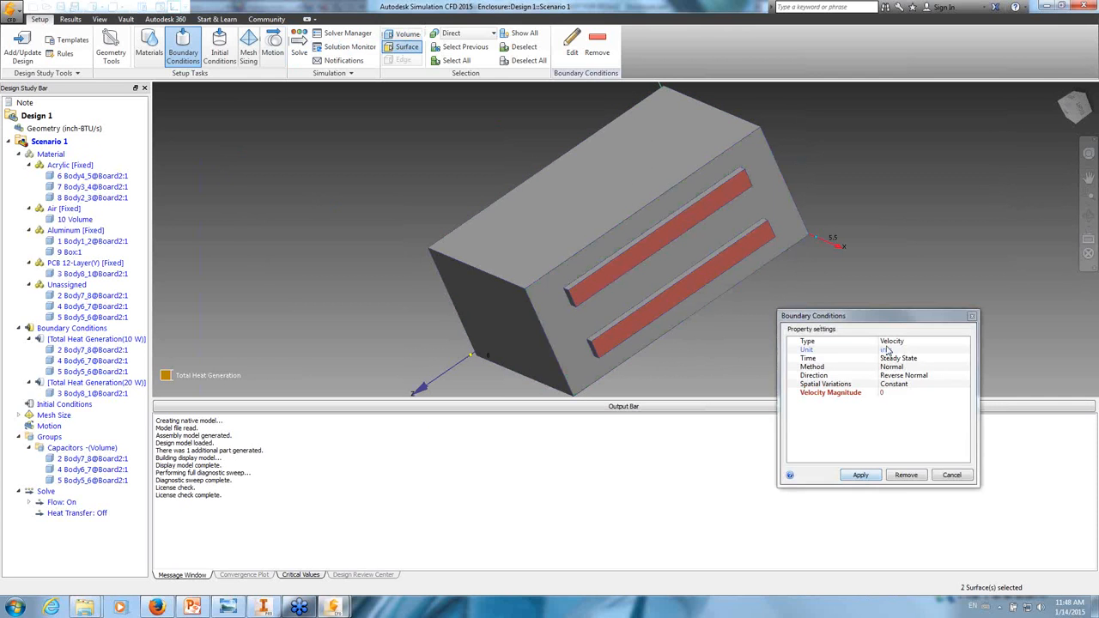
{"action": "left_click", "coordinate": [915, 345]}
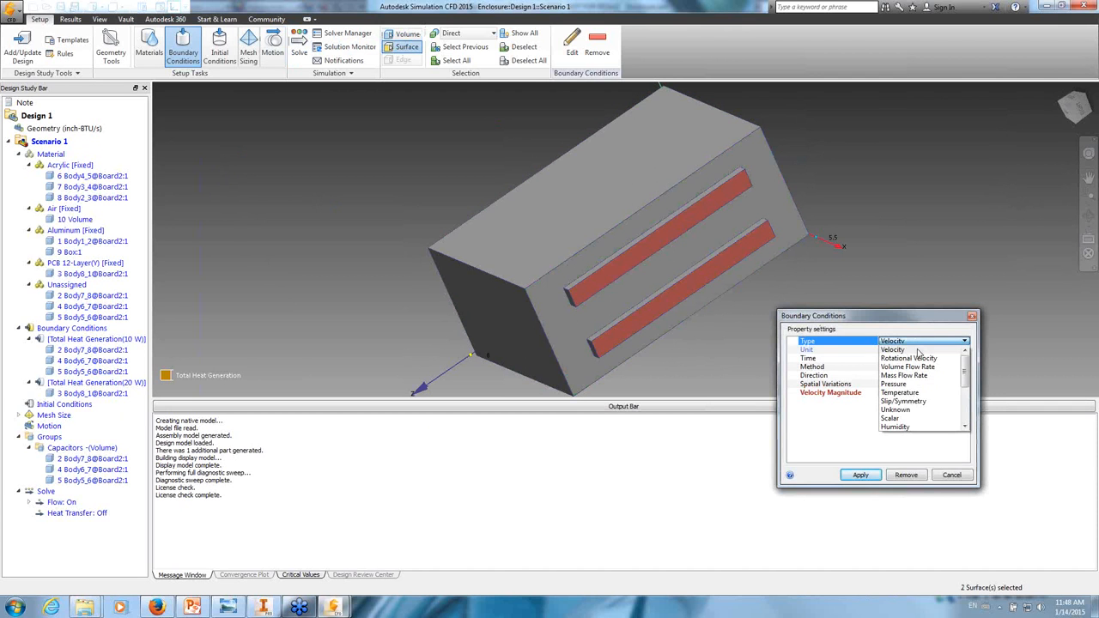
{"action": "left_click", "coordinate": [895, 384]}
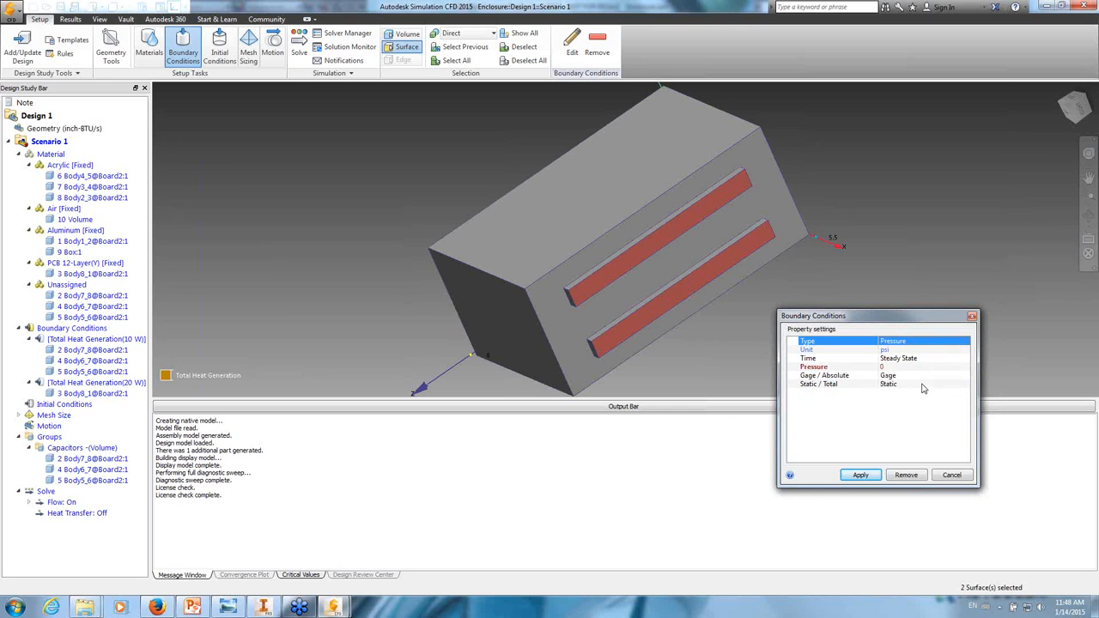
{"action": "left_click", "coordinate": [872, 474]}
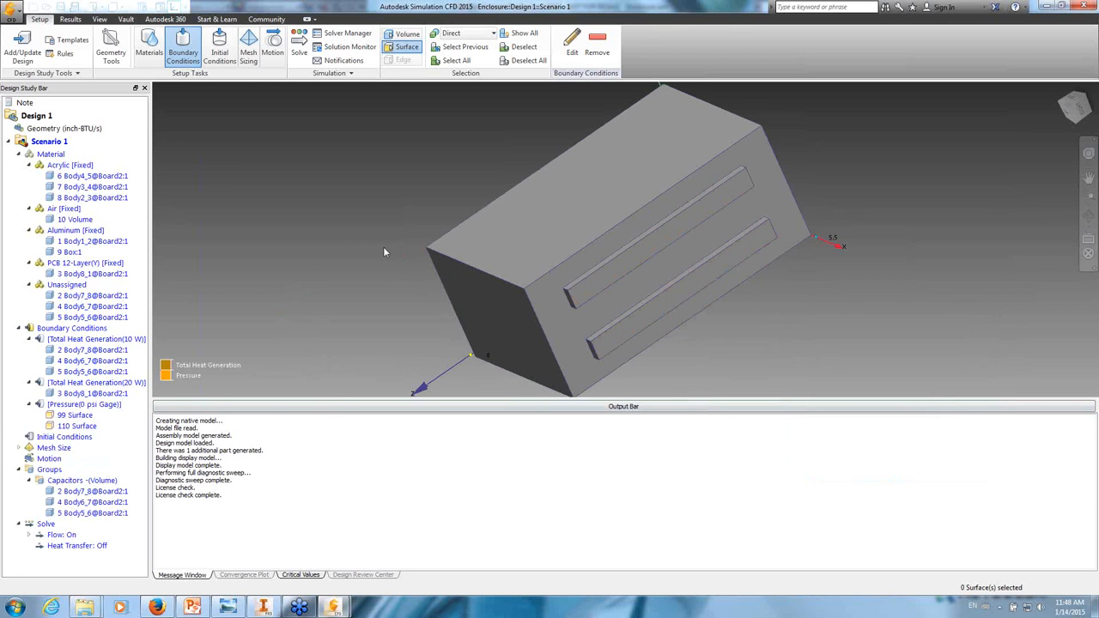
- Apply a normal Velocity boundary condition of 50 ft/min to the circular opening's surface on the enclosure's opposite side
{"action": "mouse_move", "coordinate": [384, 248]}
{"action": "middle_mouse_down", "text": "shift"}
{"action": "mouse_move", "coordinate": [422, 231]}
{"action": "mouse_move", "coordinate": [634, 211]}
{"action": "mouse_move", "coordinate": [622, 239]}
{"action": "middle_mouse_up", "text": "shift"}
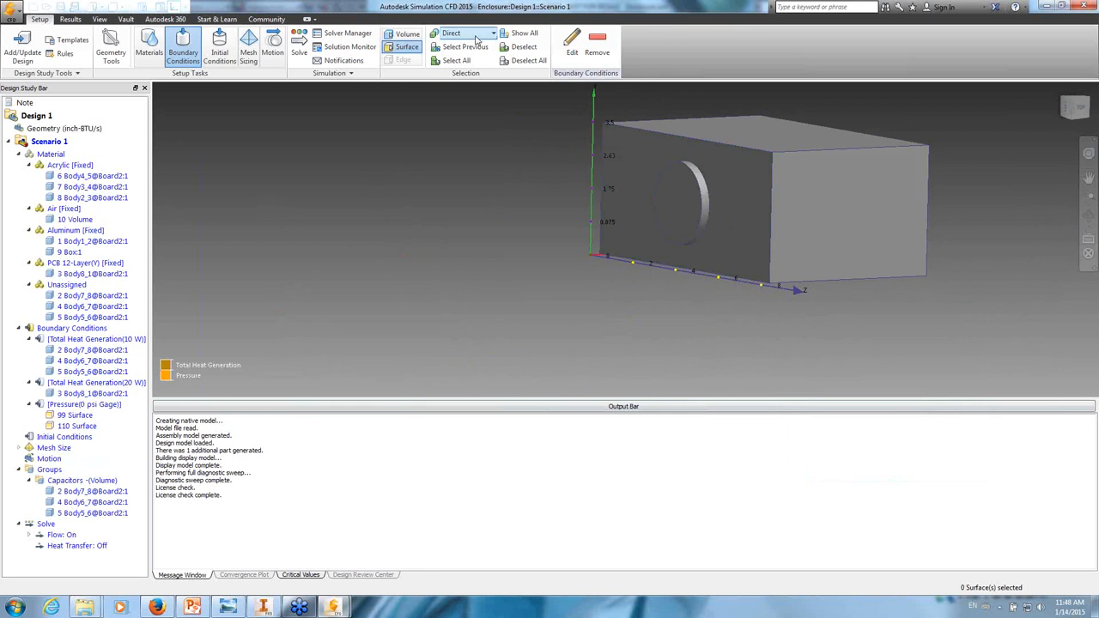
{"action": "left_click", "coordinate": [406, 34]}
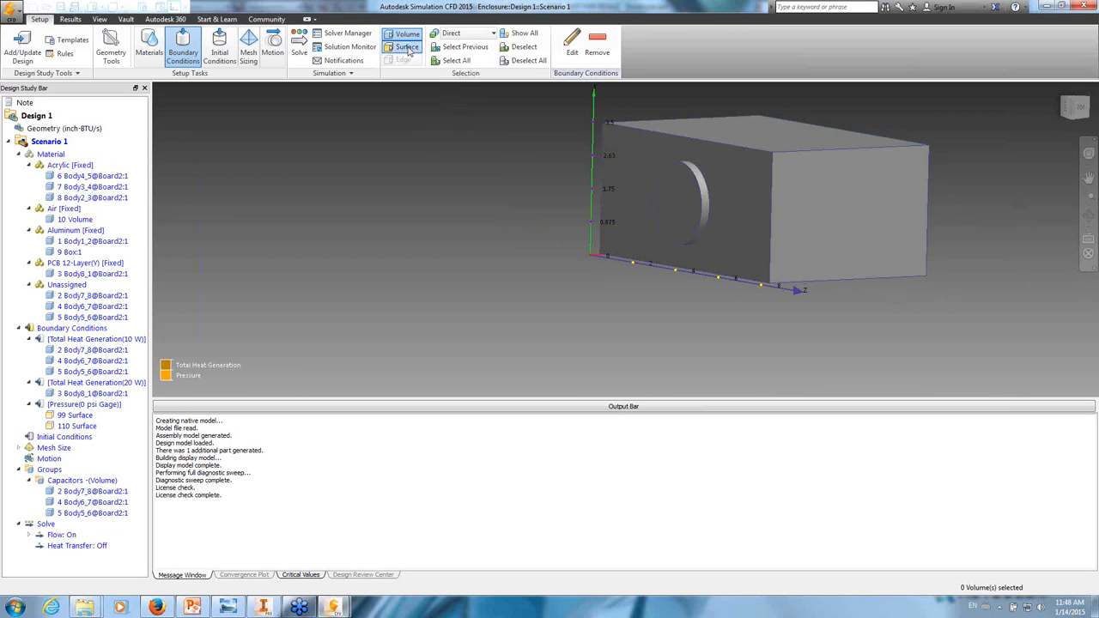
{"action": "left_click", "coordinate": [407, 47]}
{"action": "left_click", "coordinate": [680, 192]}
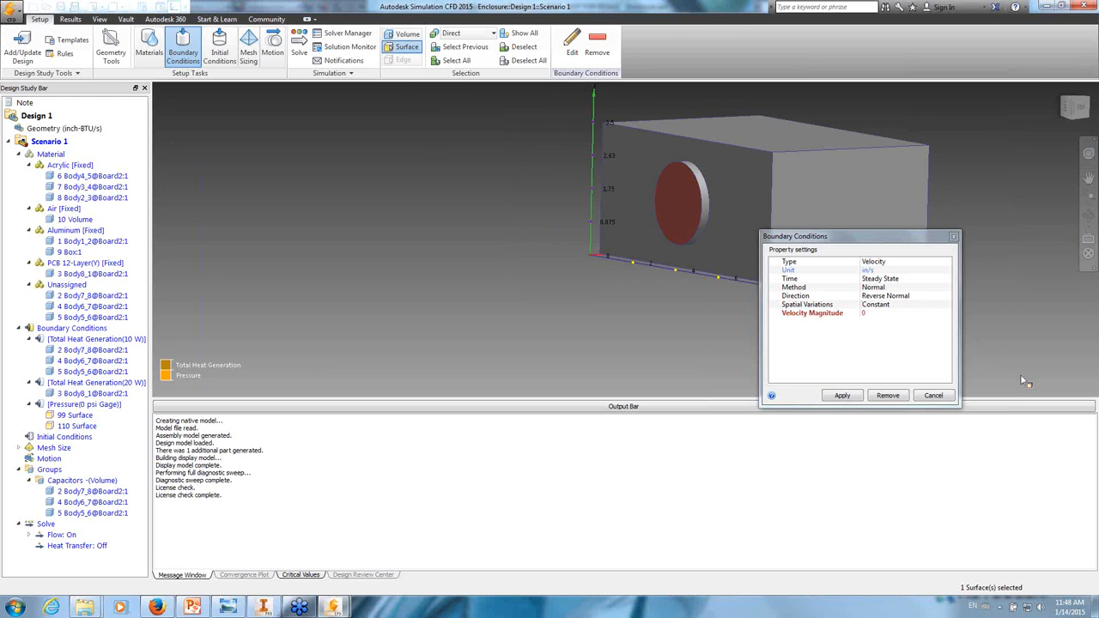
{"action": "left_click", "coordinate": [894, 272]}
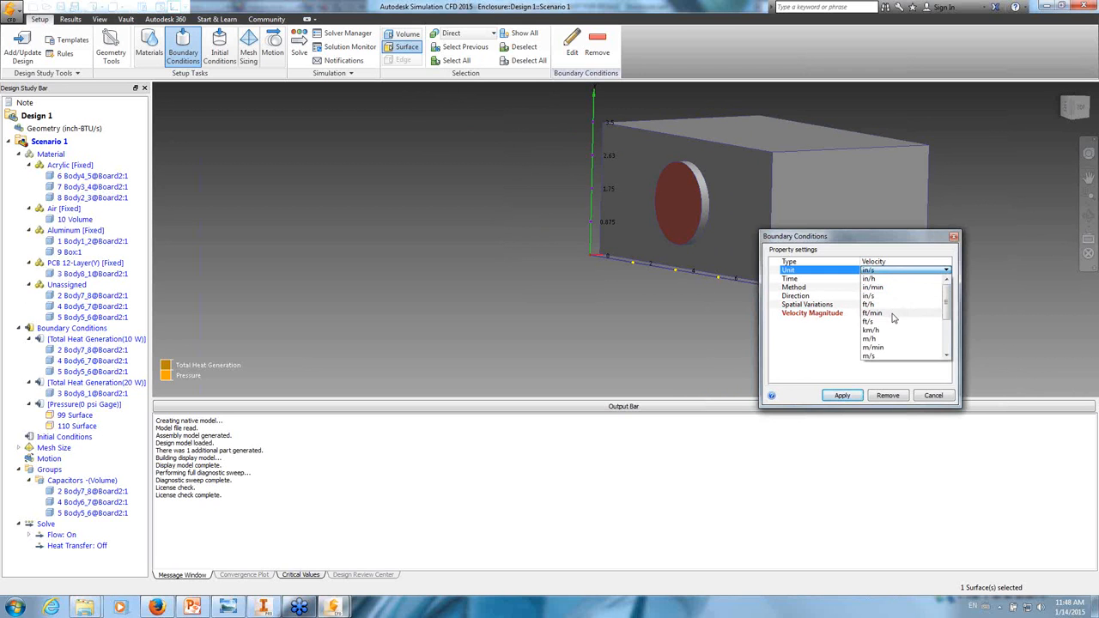
{"action": "left_click", "coordinate": [891, 314]}
{"action": "left_click", "coordinate": [890, 315]}
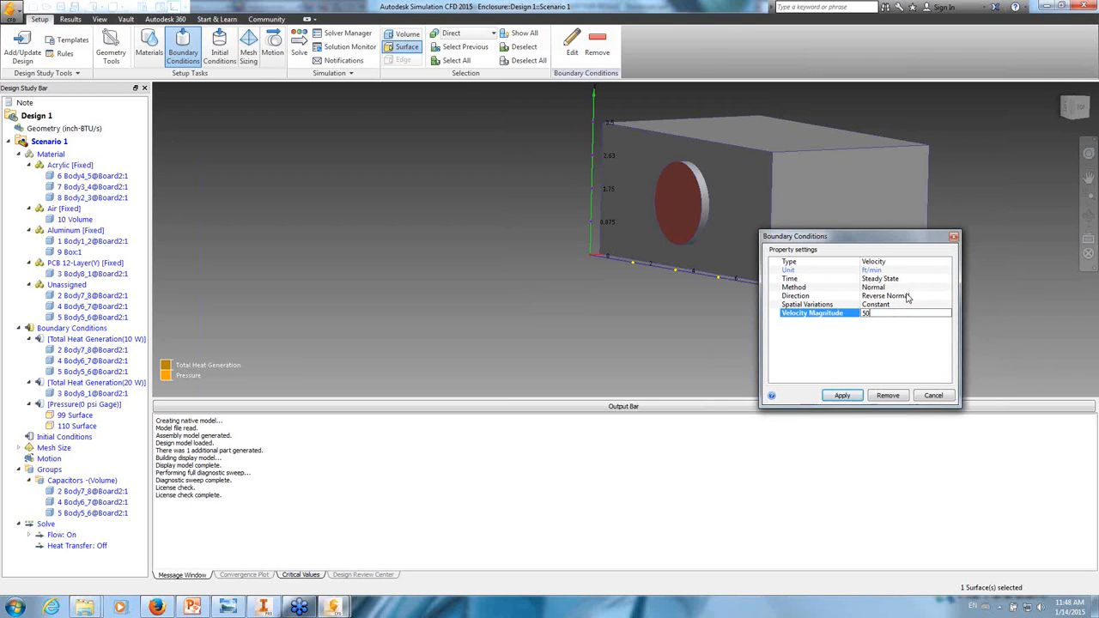
{"action": "left_click", "coordinate": [842, 396]}
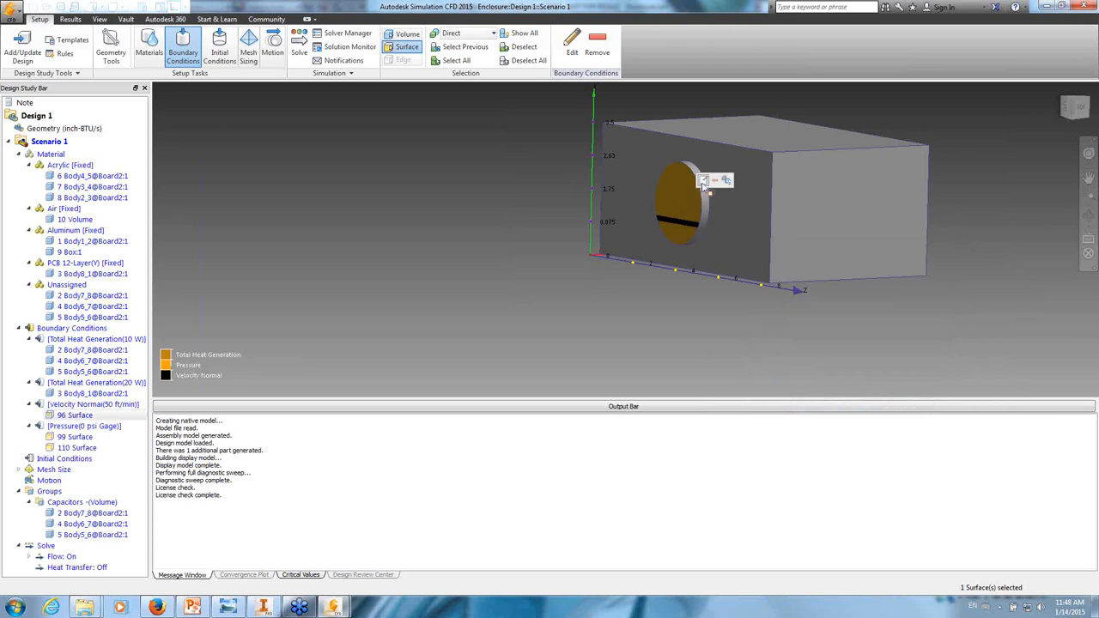
- Add a static Temperature boundary condition of 70 Fahrenheit to the circular opening's surface
{"action": "left_click", "coordinate": [702, 182]}
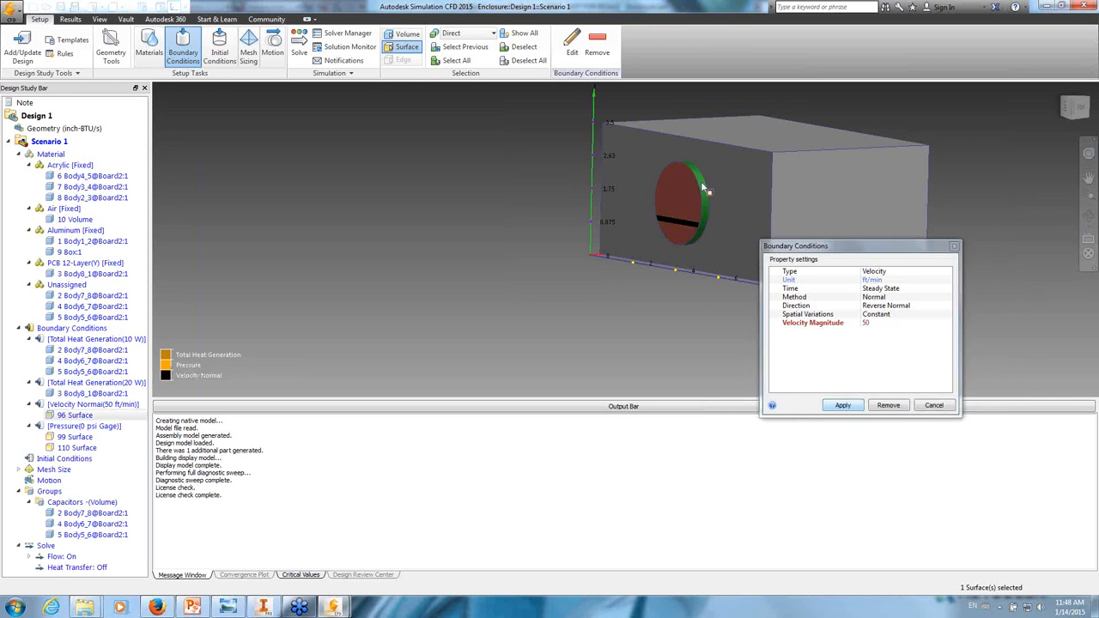
{"action": "left_click", "coordinate": [887, 272]}
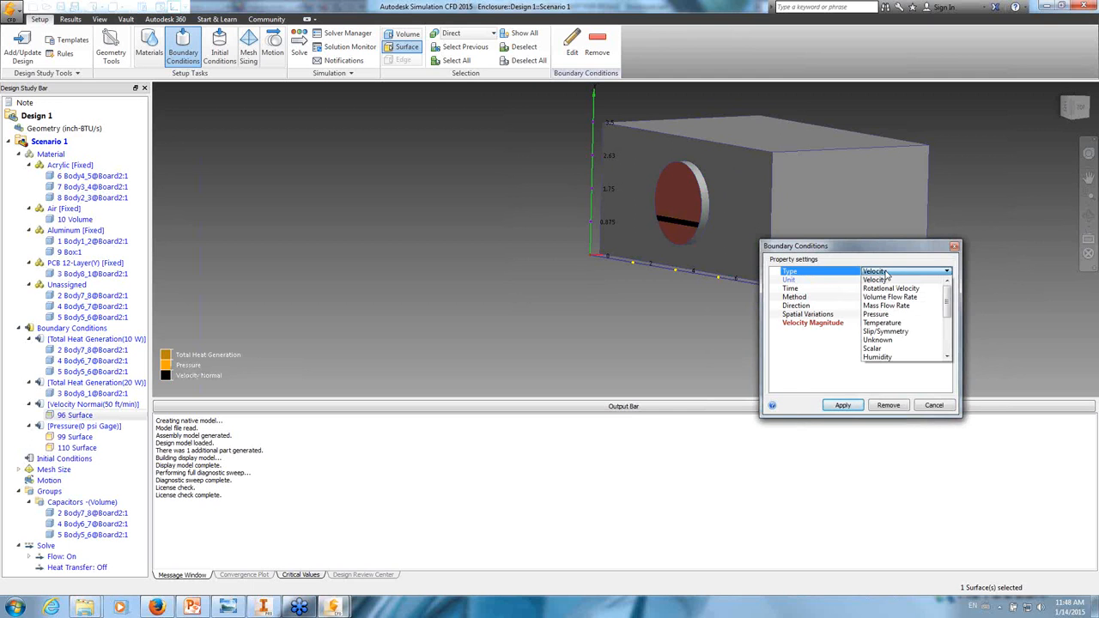
{"action": "left_click", "coordinate": [885, 323]}
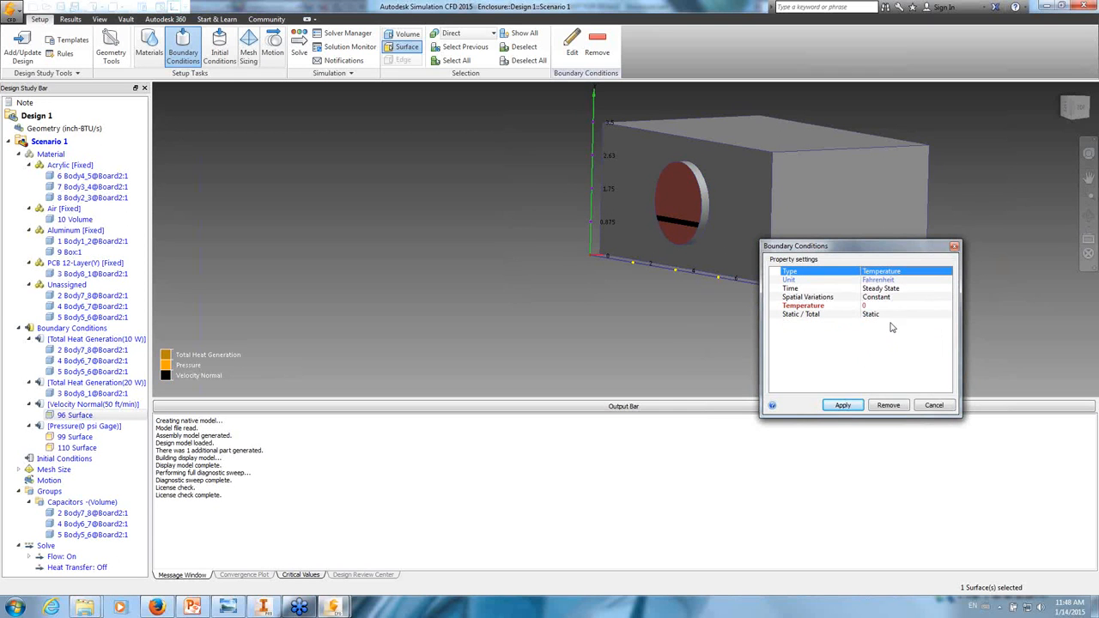
{"action": "left_click", "coordinate": [874, 305]}
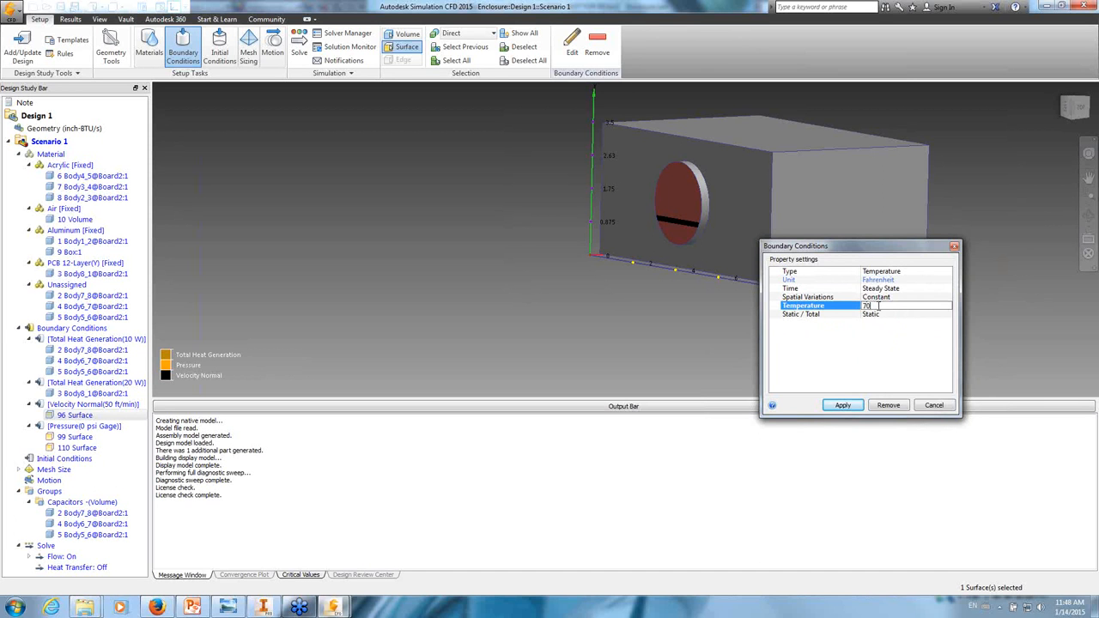
{"action": "left_click", "coordinate": [844, 405]}
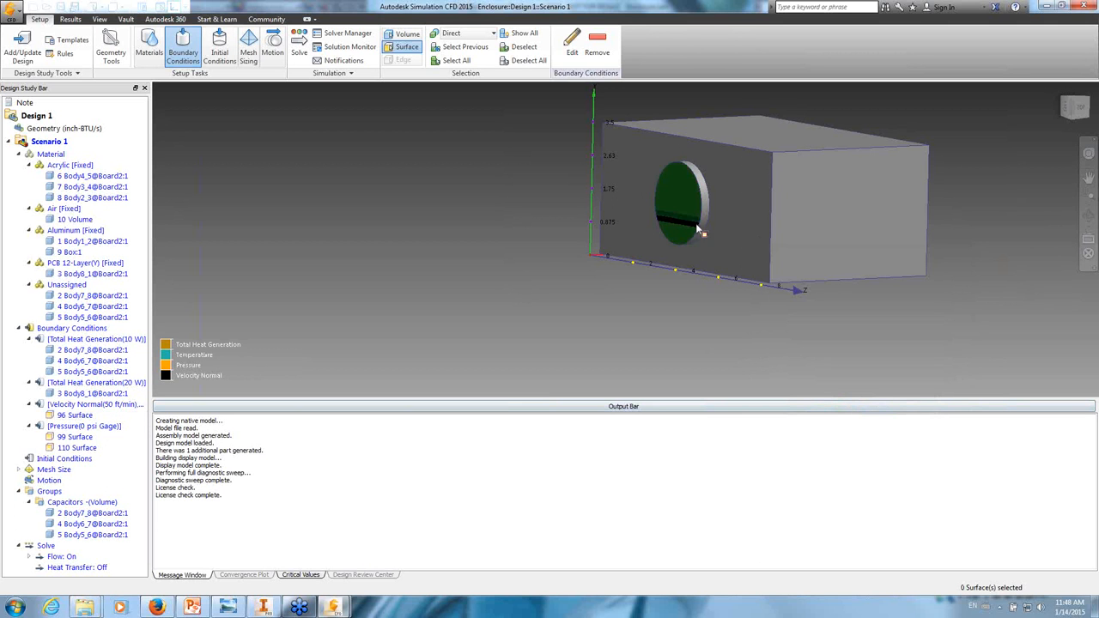
- Review the settings of the Velocity boundary condition on the circular opening's surface without changing them
{"action": "mouse_move", "coordinate": [697, 225]}
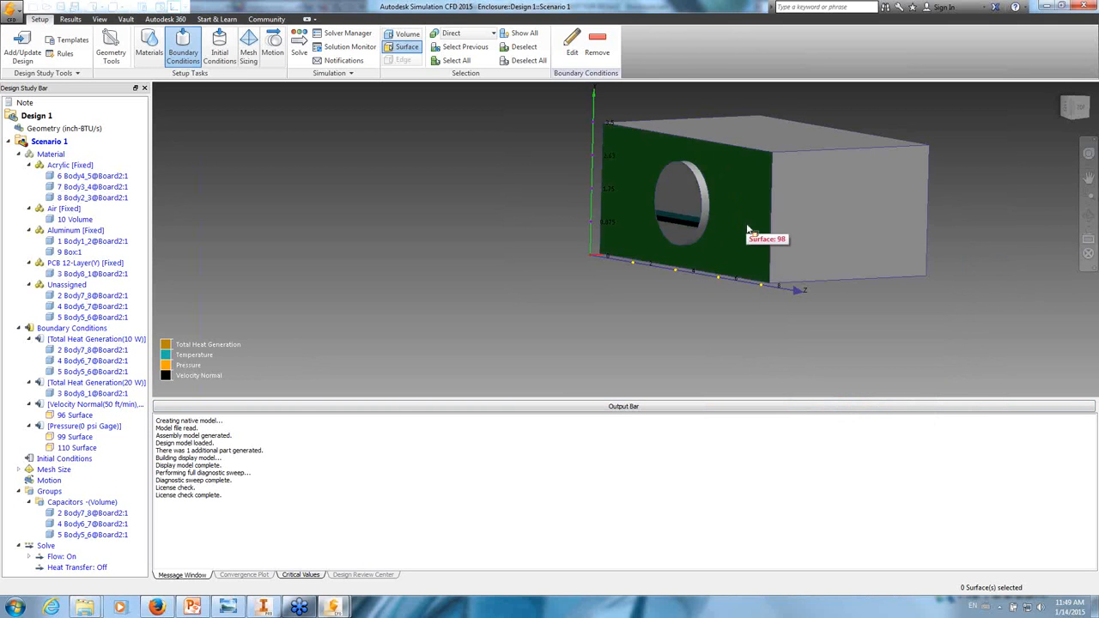
{"action": "left_click", "coordinate": [692, 202]}
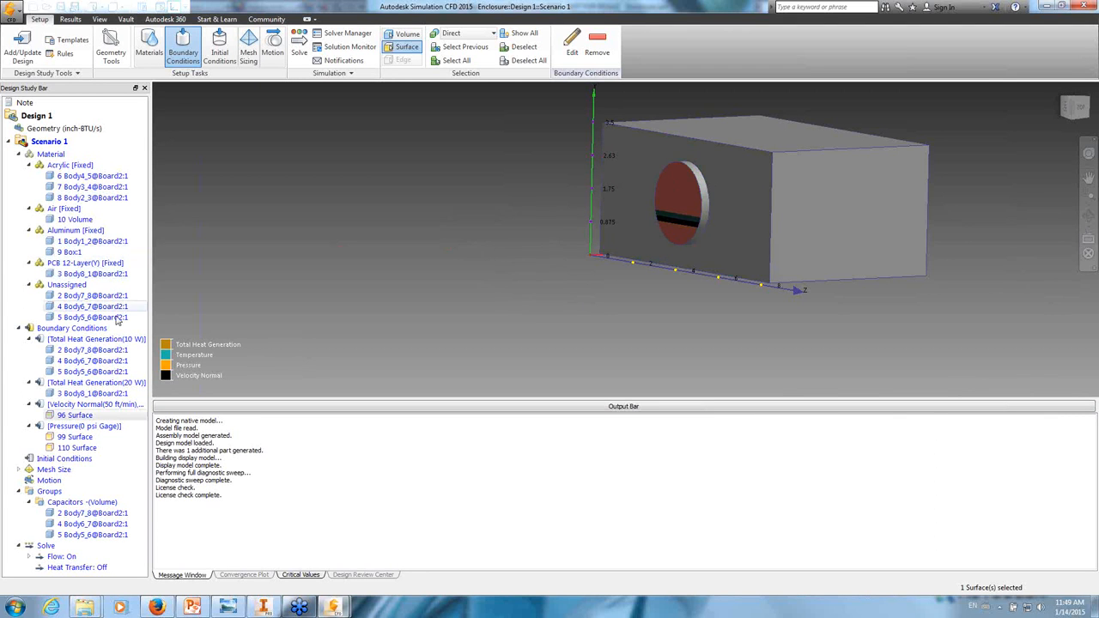
{"action": "left_click", "coordinate": [126, 405]}
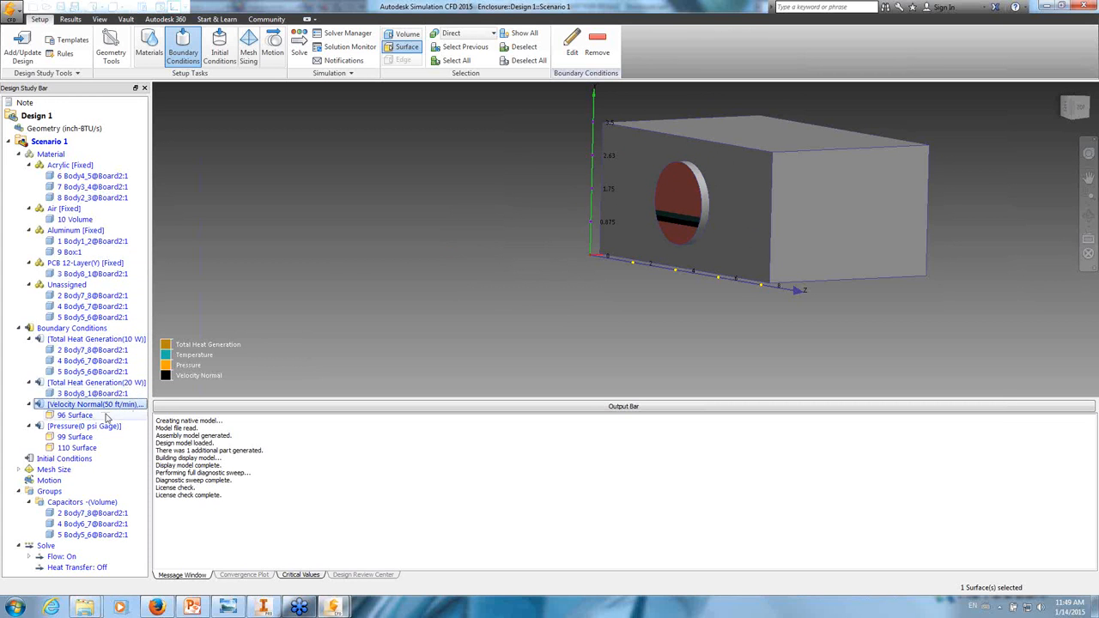
{"action": "right_click", "coordinate": [101, 418]}
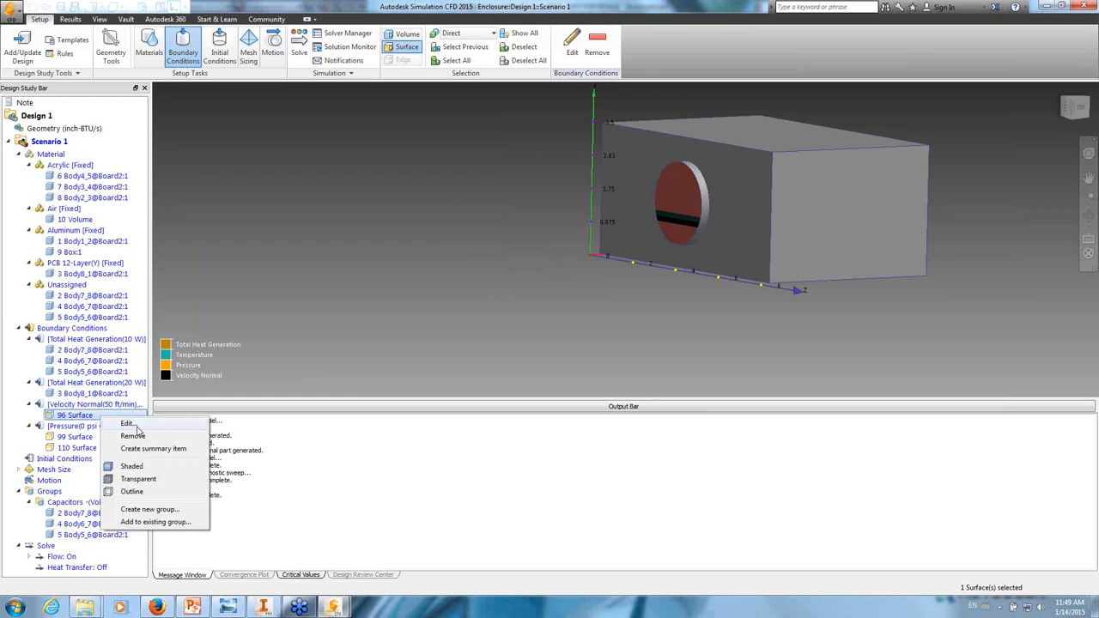
{"action": "left_click", "coordinate": [127, 425]}
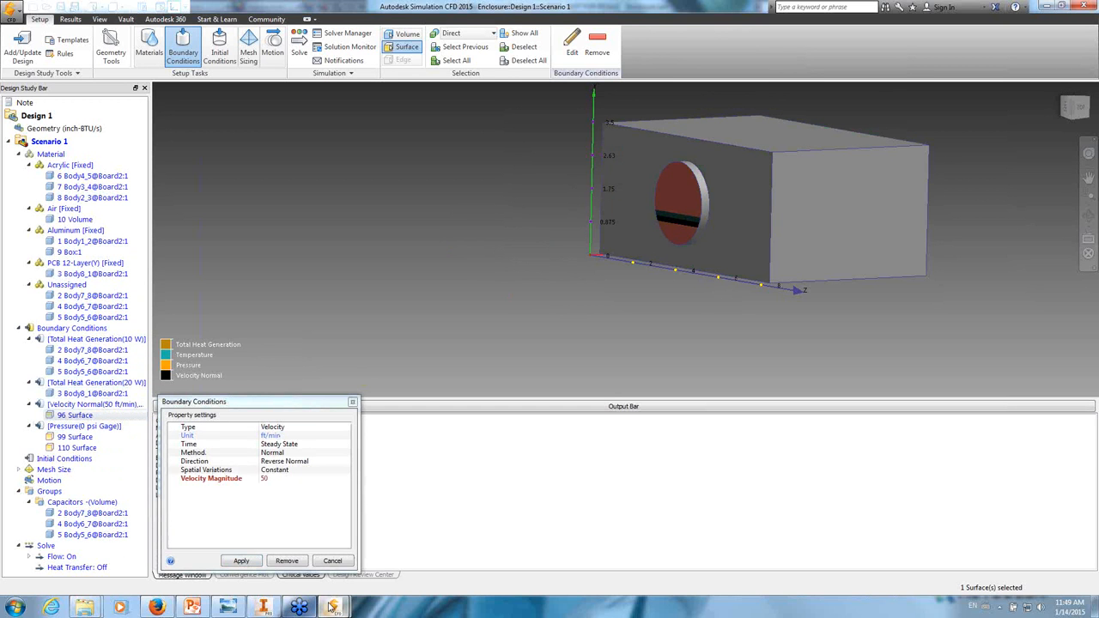
{"action": "left_click", "coordinate": [333, 563]}
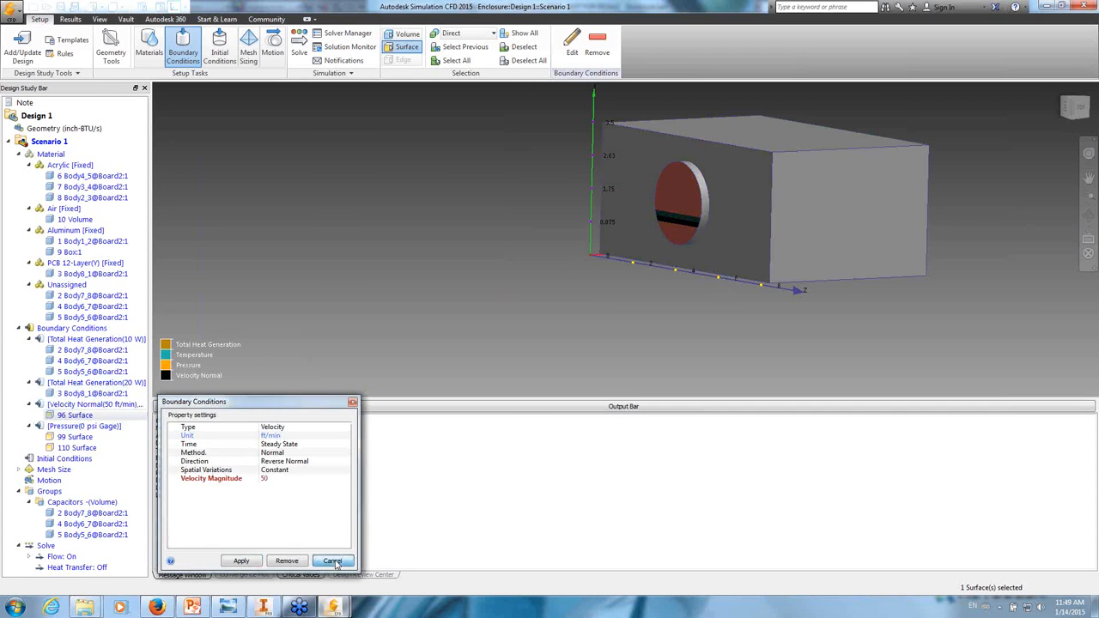
- Hide the enclosure wall around the circular opening and reverse the opening's Velocity normal so the 50 ft/min flow points into the enclosure
{"action": "middle_click_drag", "start_coordinate": [822, 191], "coordinate": [835, 190]}
{"action": "scroll", "coordinate": [835, 192], "scroll_direction": "up", "scroll_amount": 7}
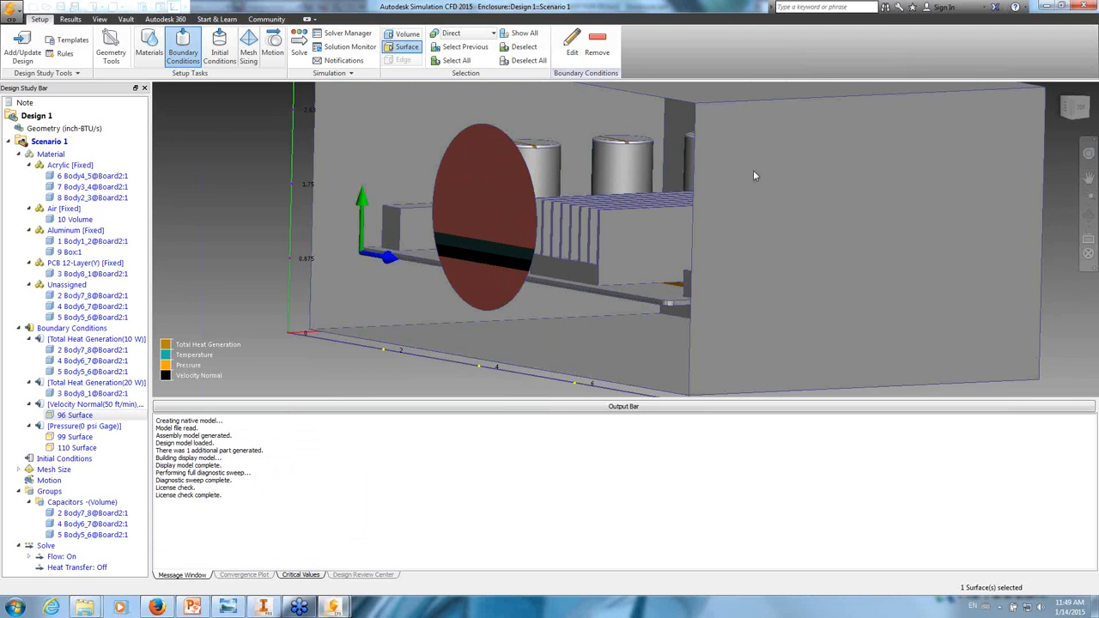
{"action": "middle_click_drag", "start_coordinate": [835, 192], "coordinate": [677, 190], "text": "shift"}
{"action": "double_click", "coordinate": [586, 250]}
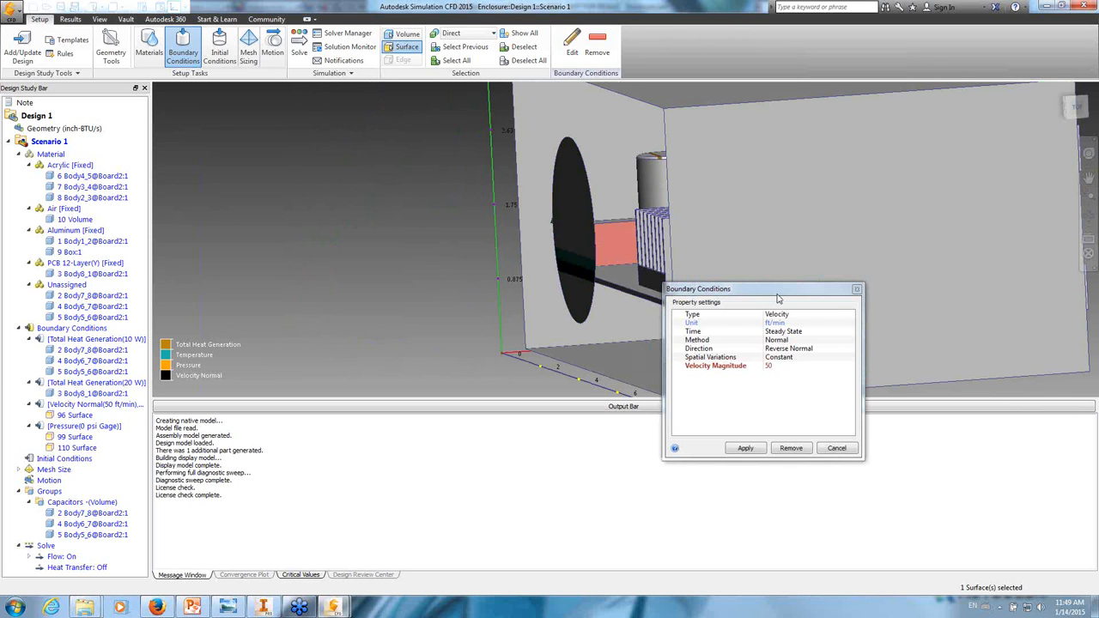
{"action": "left_click", "coordinate": [836, 448]}
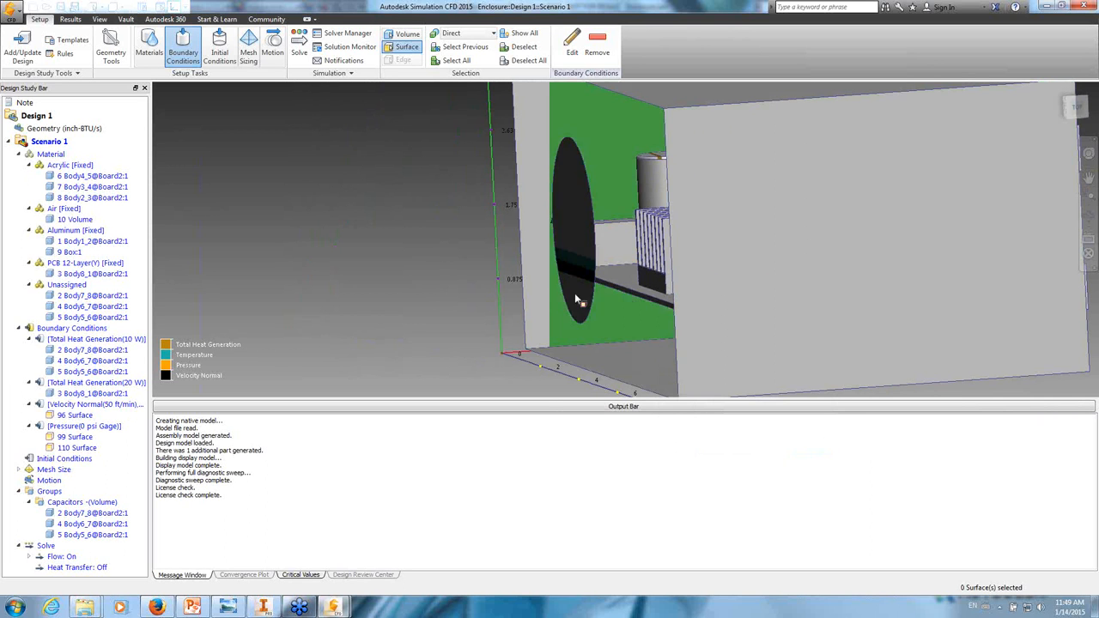
{"action": "left_click", "coordinate": [573, 231]}
{"action": "left_click", "coordinate": [592, 213]}
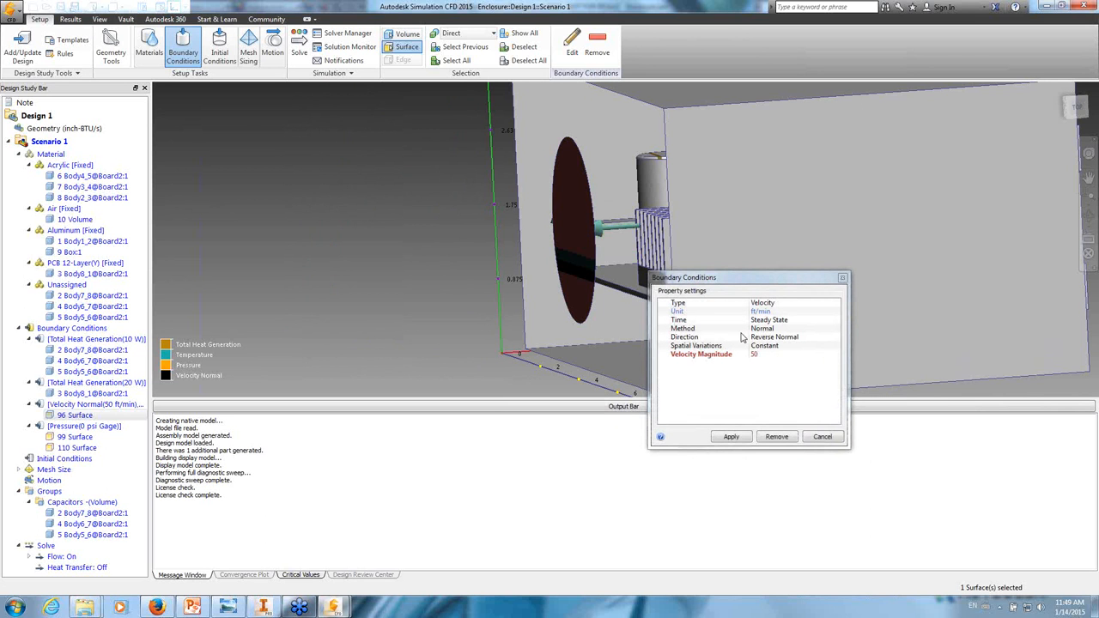
{"action": "left_click", "coordinate": [809, 340]}
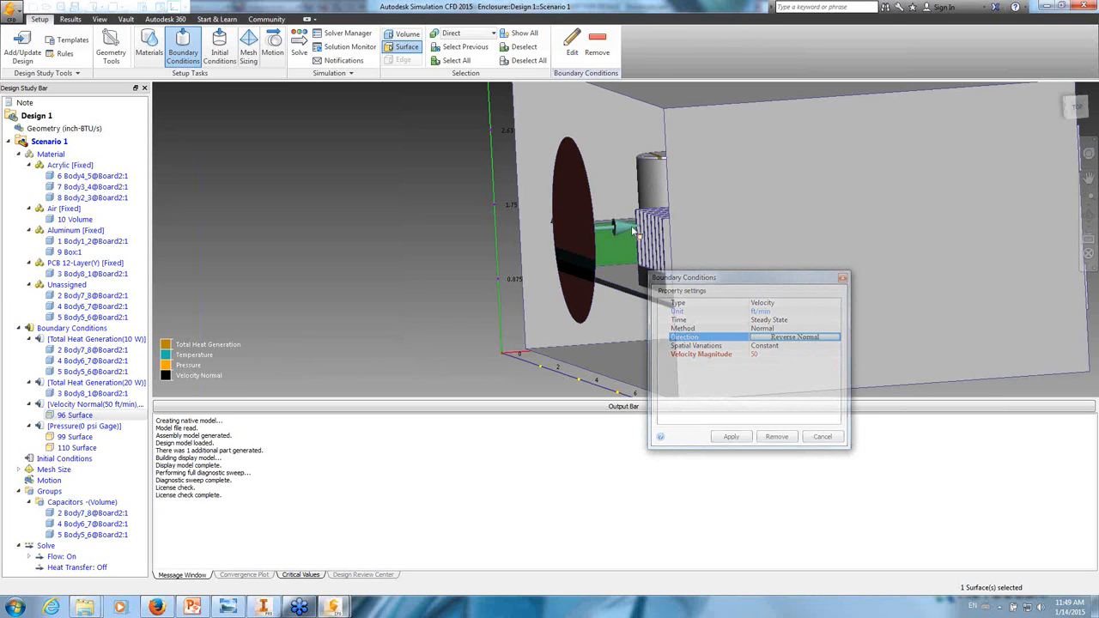
{"action": "left_click", "coordinate": [732, 437]}
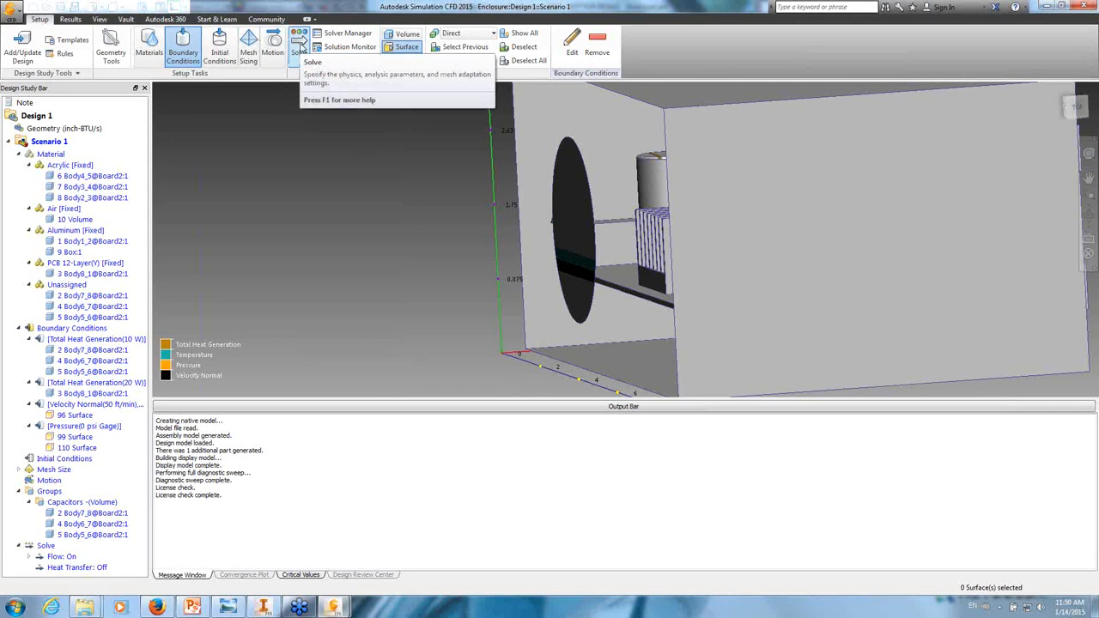
- Enable Heat Transfer and Auto Forced Convection in the physics settings of the solve
{"action": "left_click", "coordinate": [301, 41]}
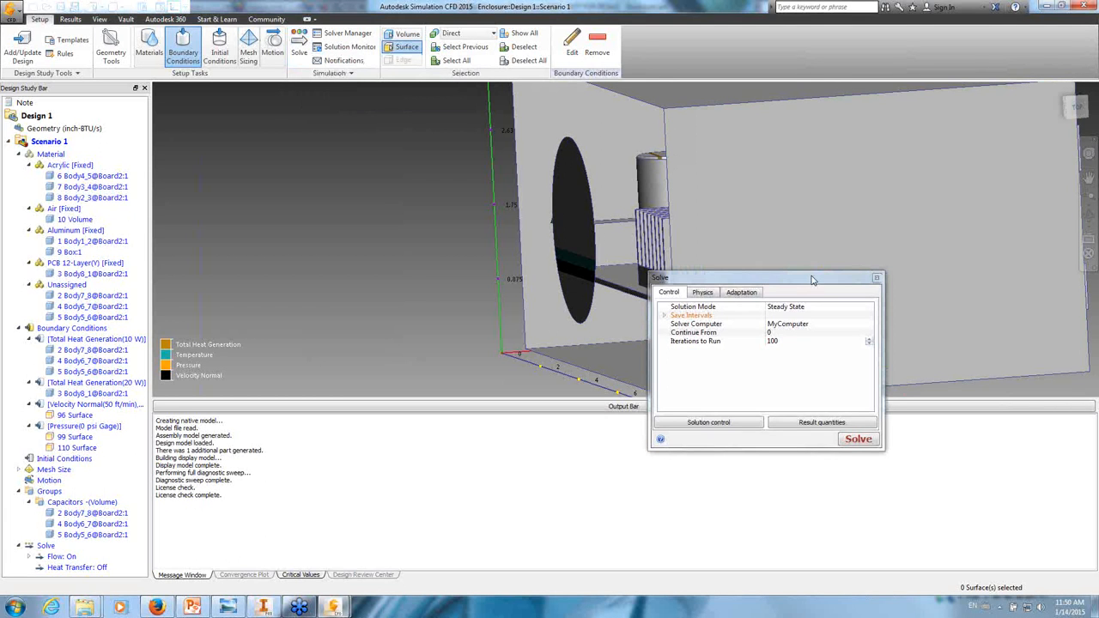
{"action": "left_click", "coordinate": [710, 294]}
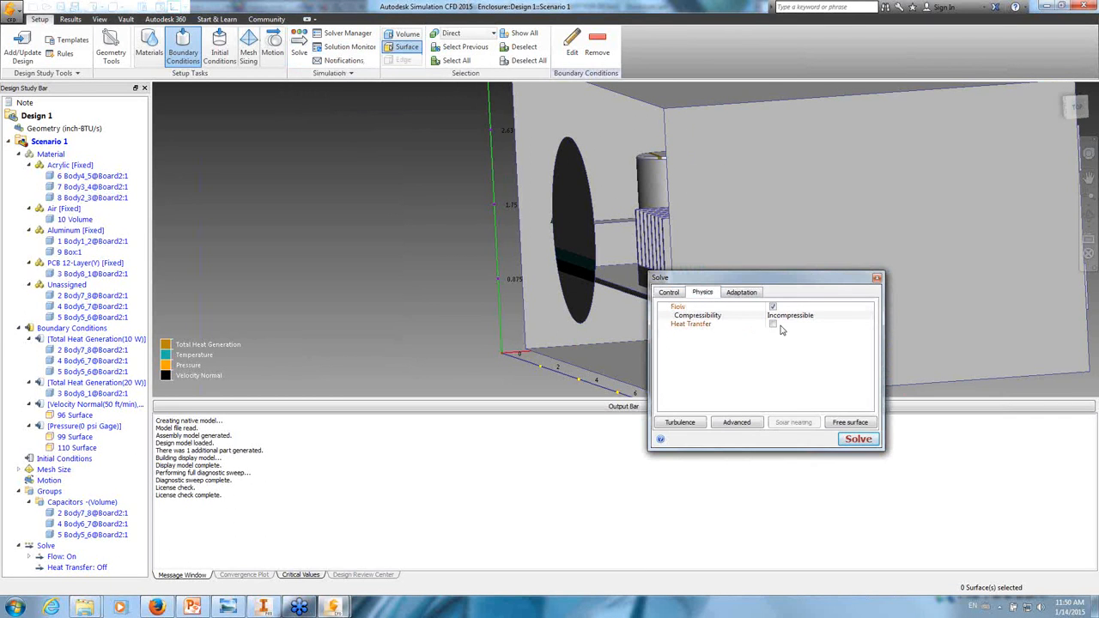
{"action": "left_click", "coordinate": [773, 325]}
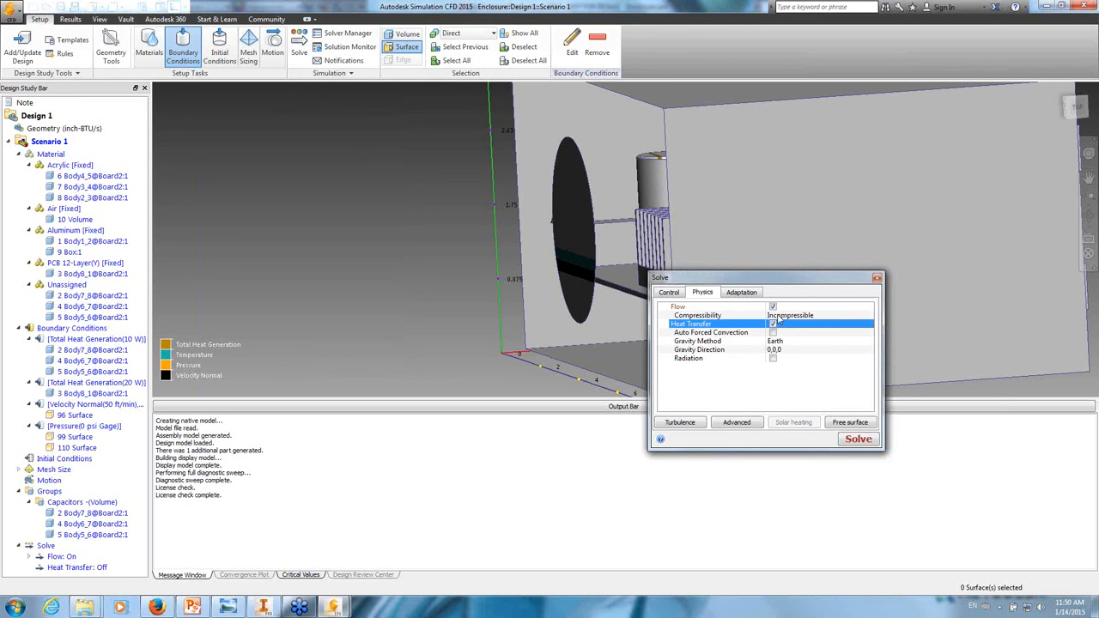
{"action": "left_click", "coordinate": [774, 334]}
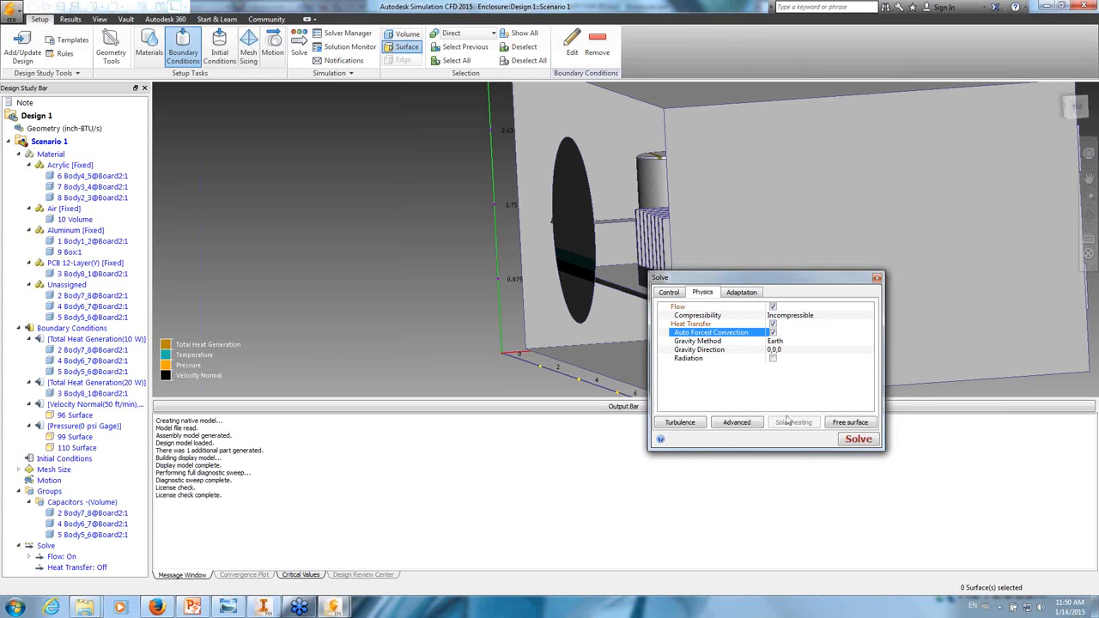
- Set the solve's iterations to run to 500
{"action": "left_click", "coordinate": [670, 293]}
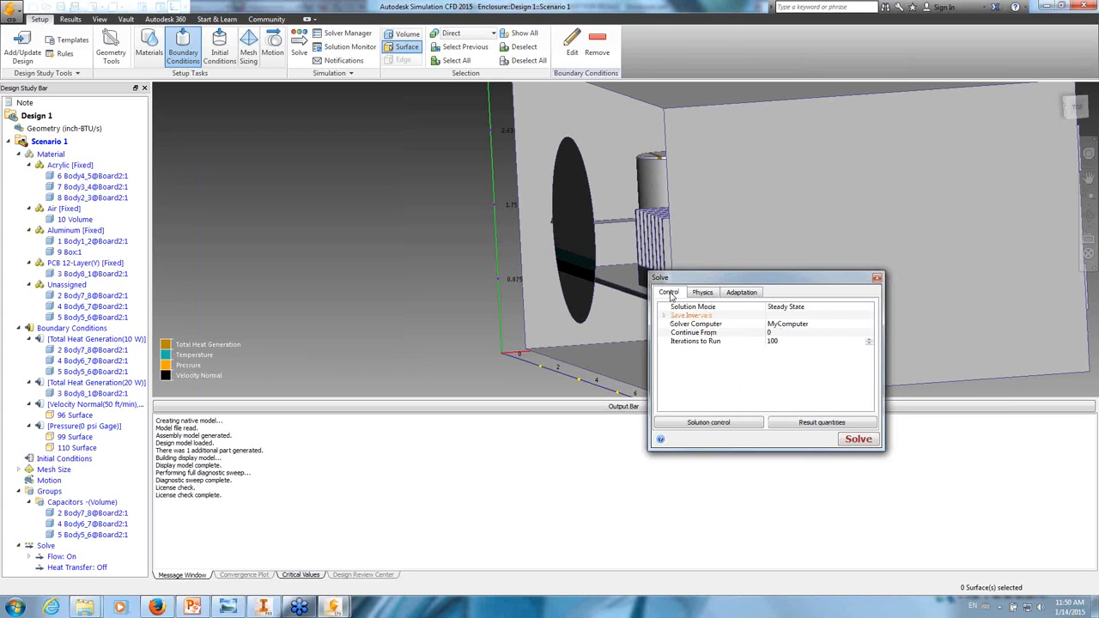
{"action": "left_click", "coordinate": [785, 342]}
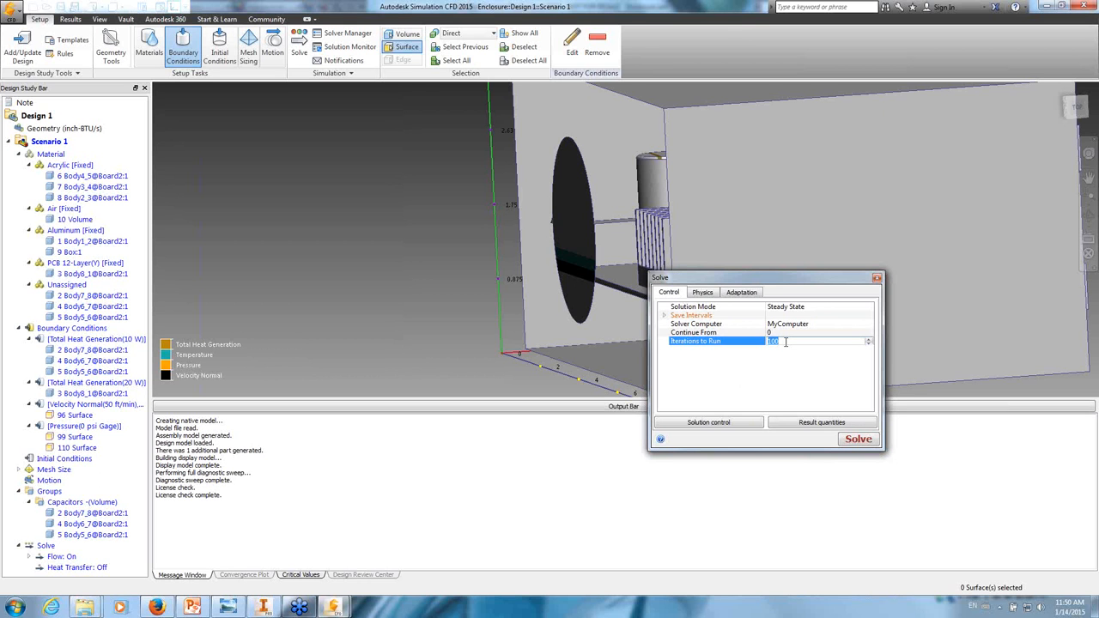
{"action": "type", "text": "500"}
- Check the advection scheme options in the solution controls and close the solve settings without starting the run
{"action": "left_click", "coordinate": [729, 423]}
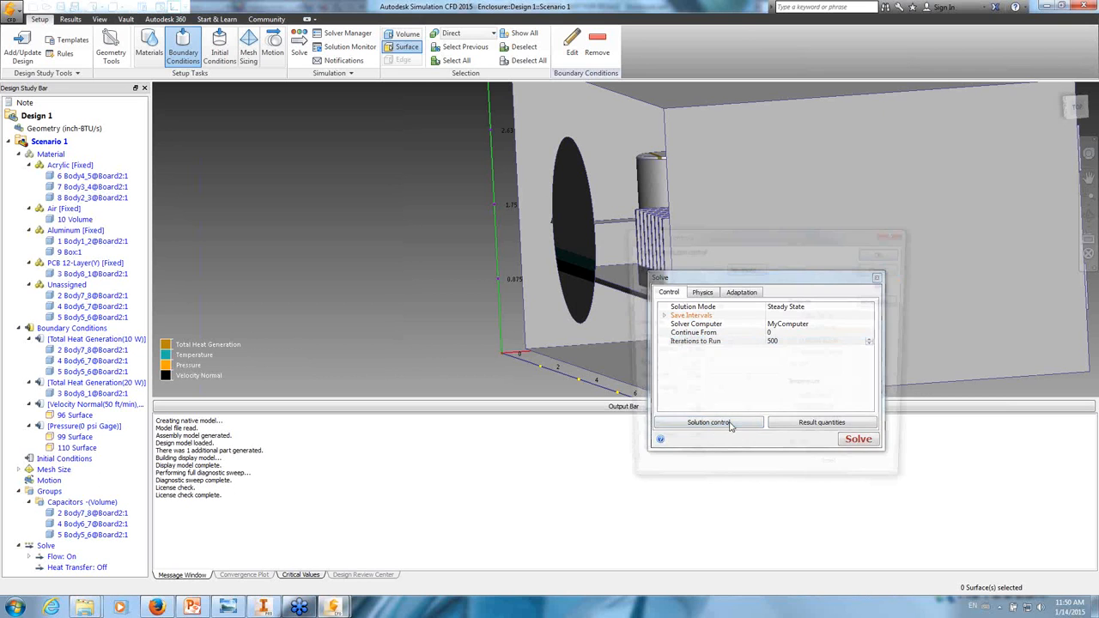
{"action": "left_click", "coordinate": [886, 302]}
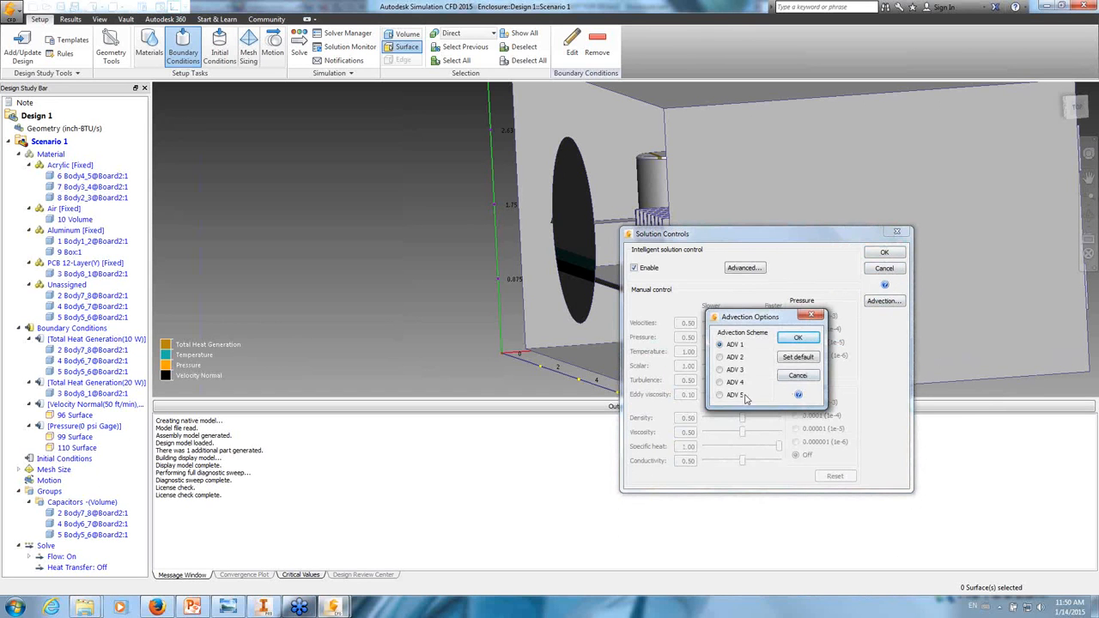
{"action": "left_click", "coordinate": [792, 340]}
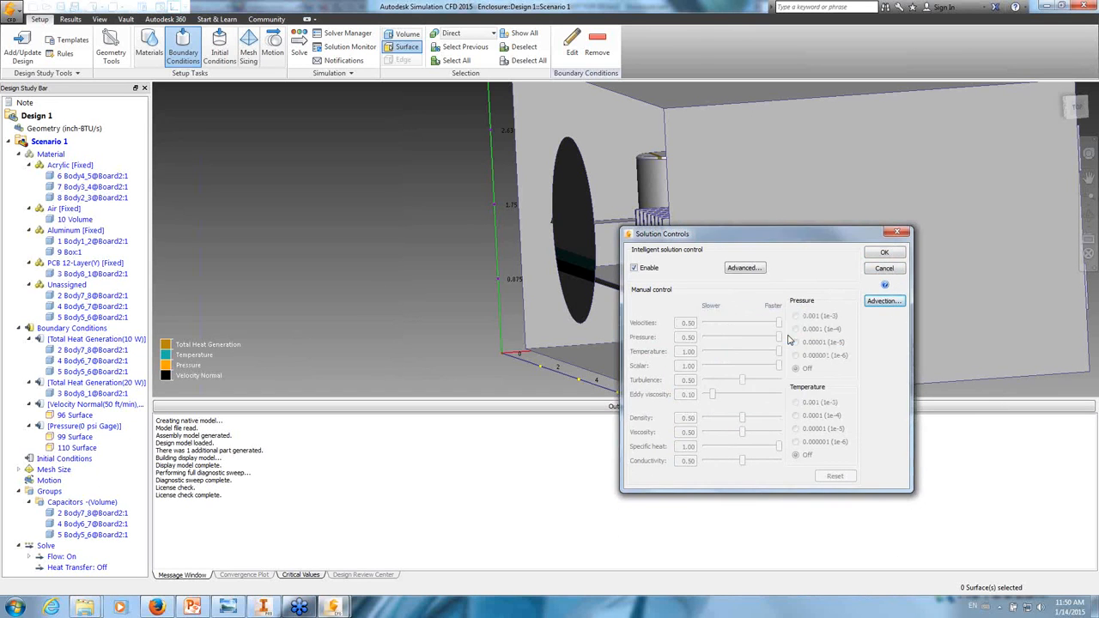
{"action": "left_click", "coordinate": [887, 256]}
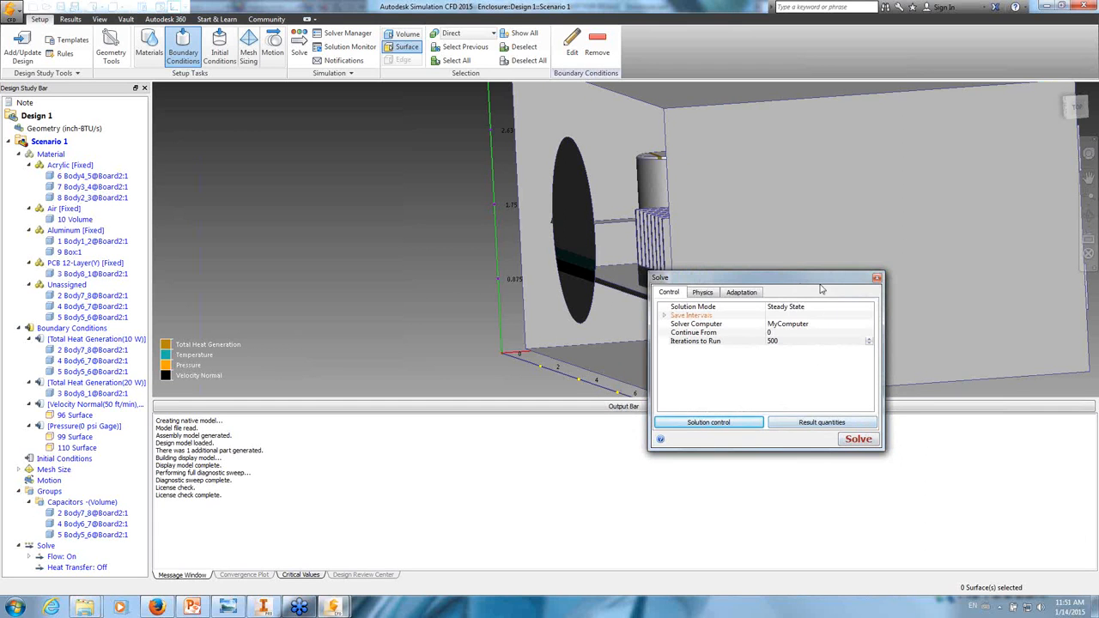
{"action": "left_click", "coordinate": [878, 279]}
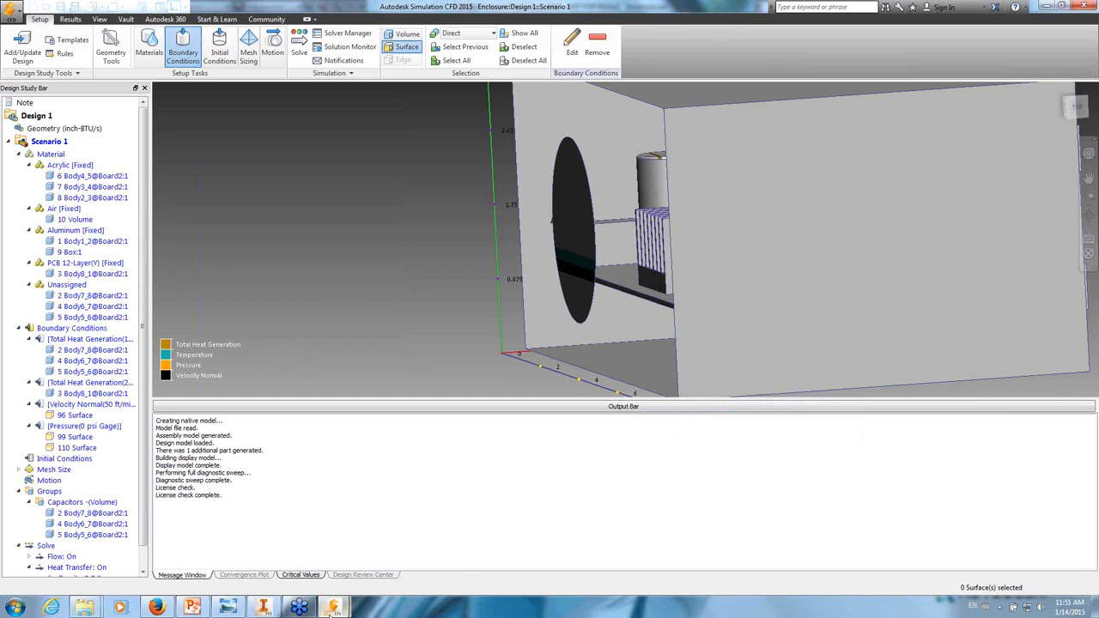
- Switch to the Pipe_Y study window and open Enclosure.cfdst from the Models Backup Enclosure folder, discarding changes to the pipe study
{"action": "mouse_move", "coordinate": [333, 608]}
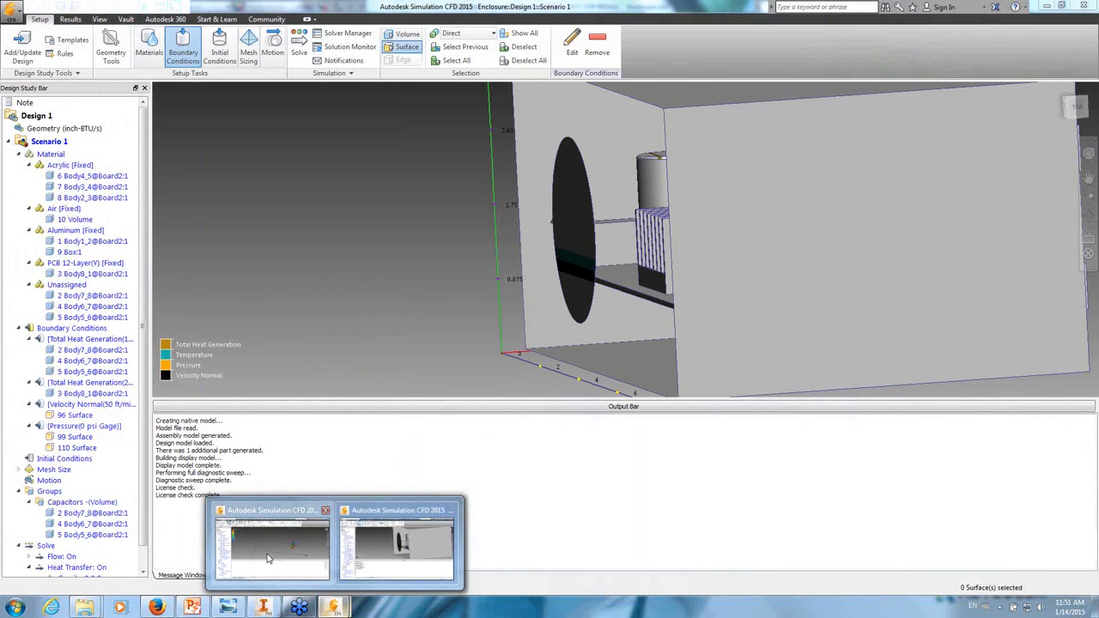
{"action": "left_click", "coordinate": [329, 557]}
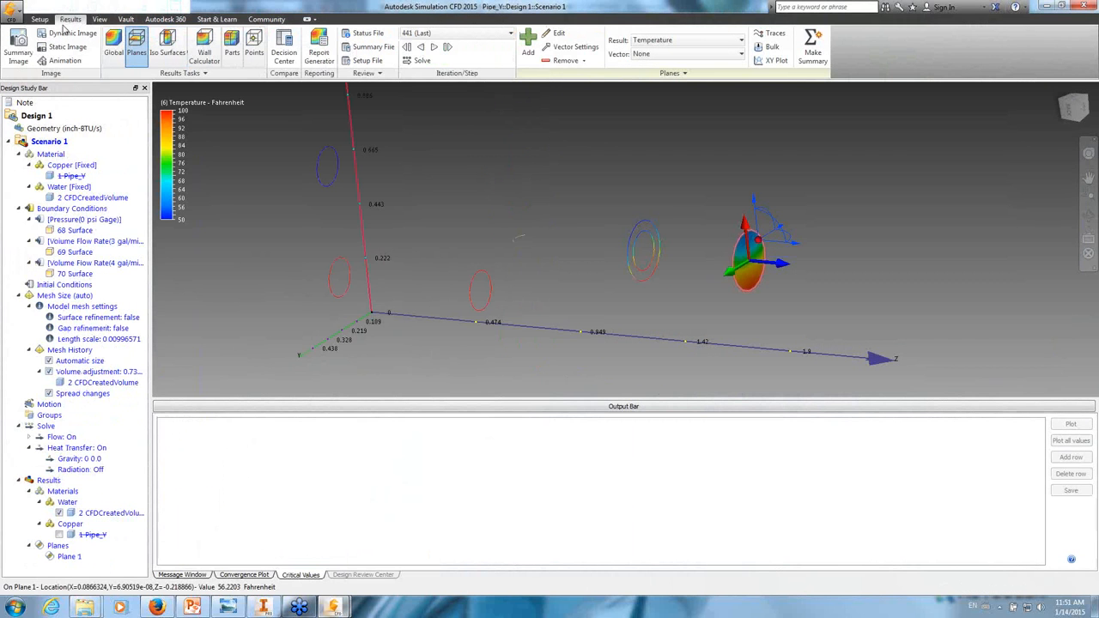
{"action": "left_click", "coordinate": [14, 10]}
{"action": "left_click", "coordinate": [62, 67]}
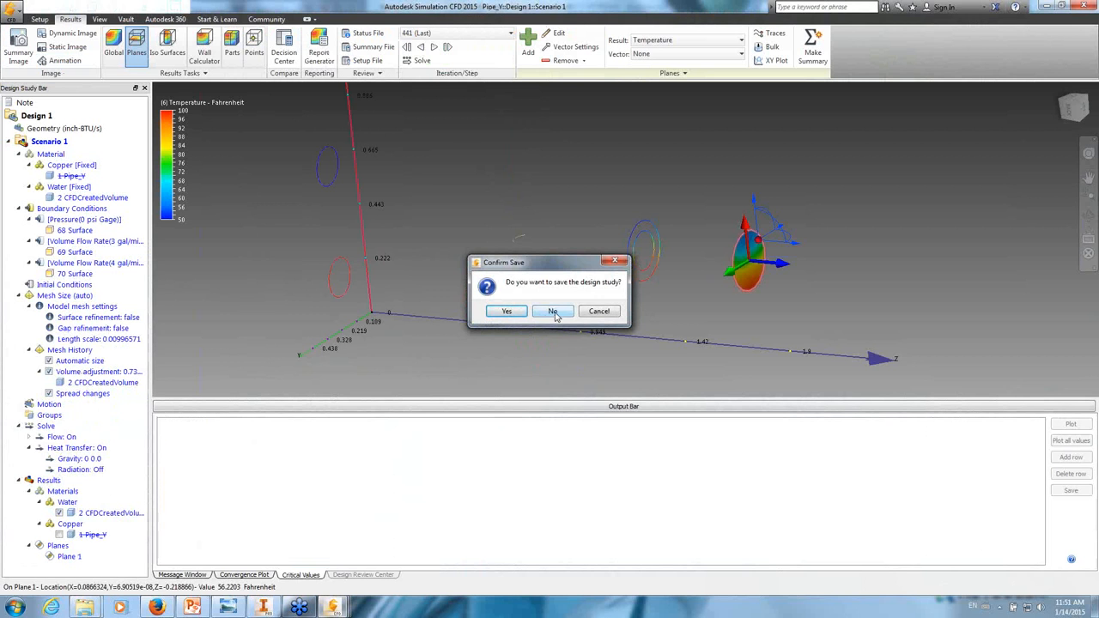
{"action": "left_click", "coordinate": [554, 313]}
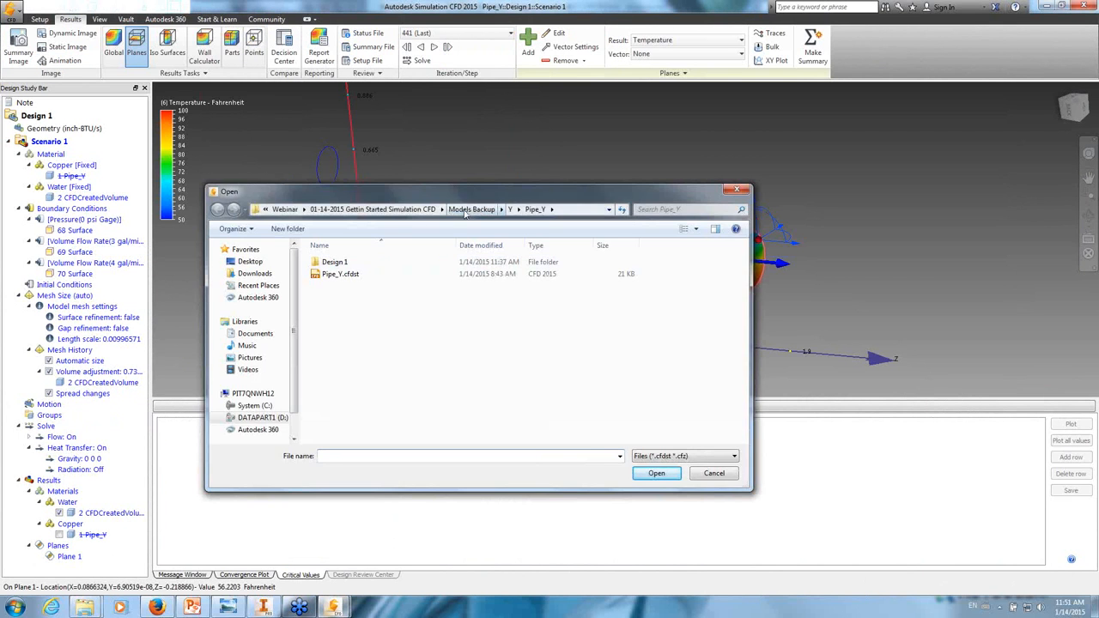
{"action": "left_click", "coordinate": [468, 211]}
{"action": "double_click", "coordinate": [348, 262]}
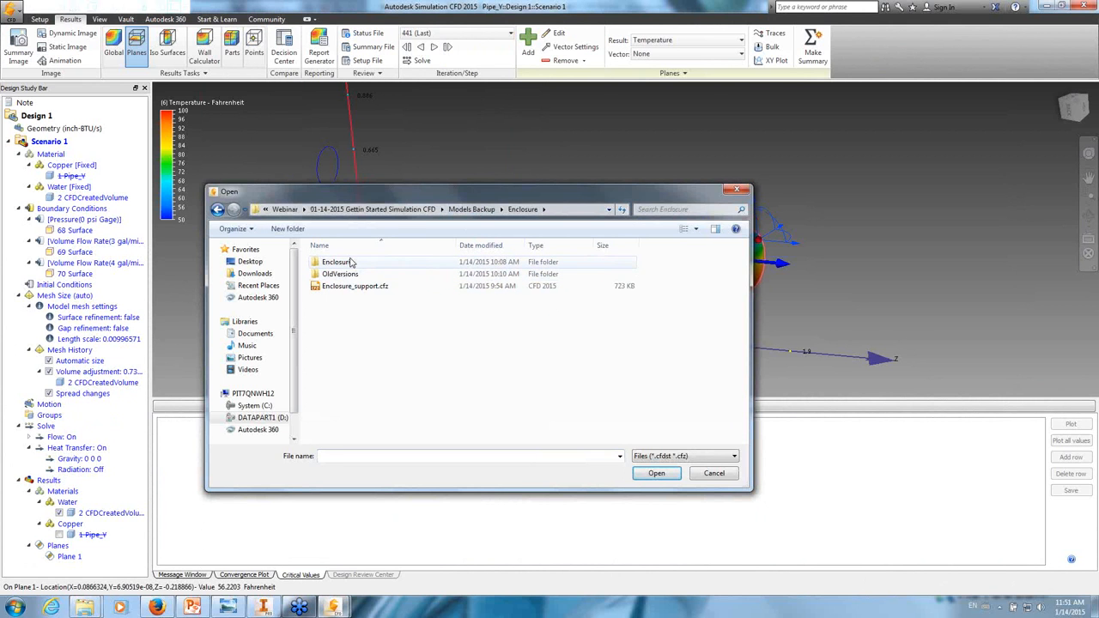
{"action": "double_click", "coordinate": [351, 262]}
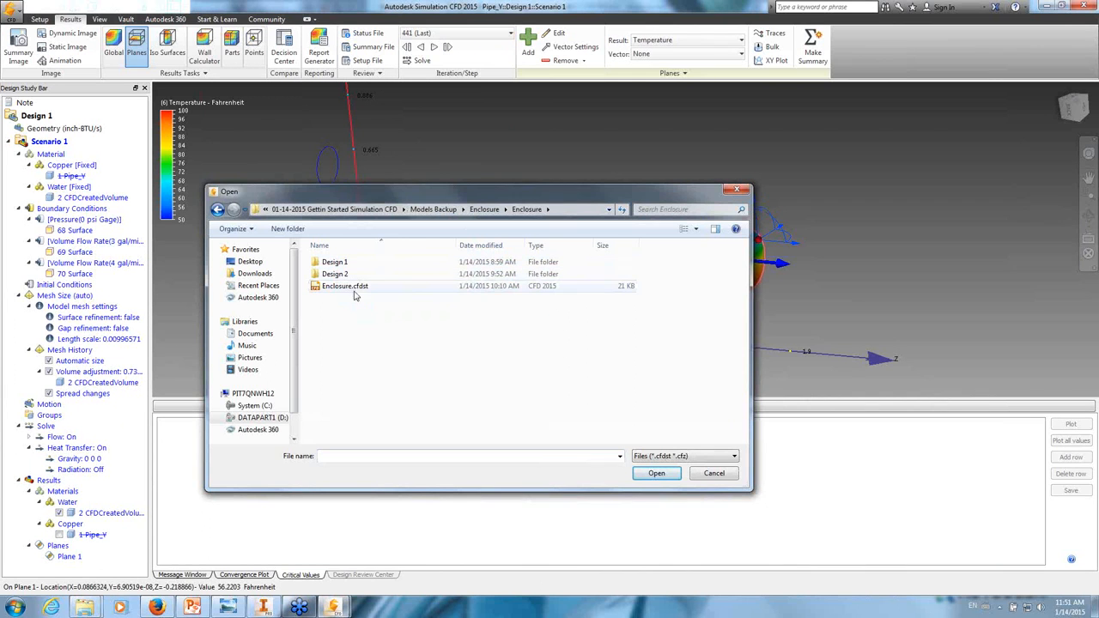
{"action": "left_click", "coordinate": [358, 290]}
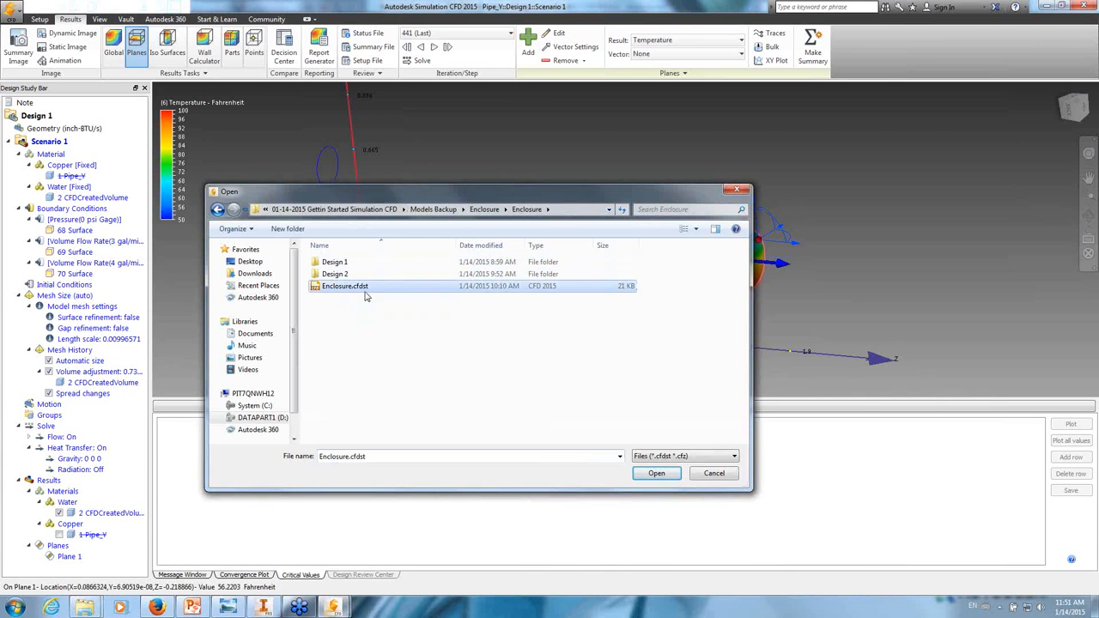
{"action": "left_click", "coordinate": [657, 478]}
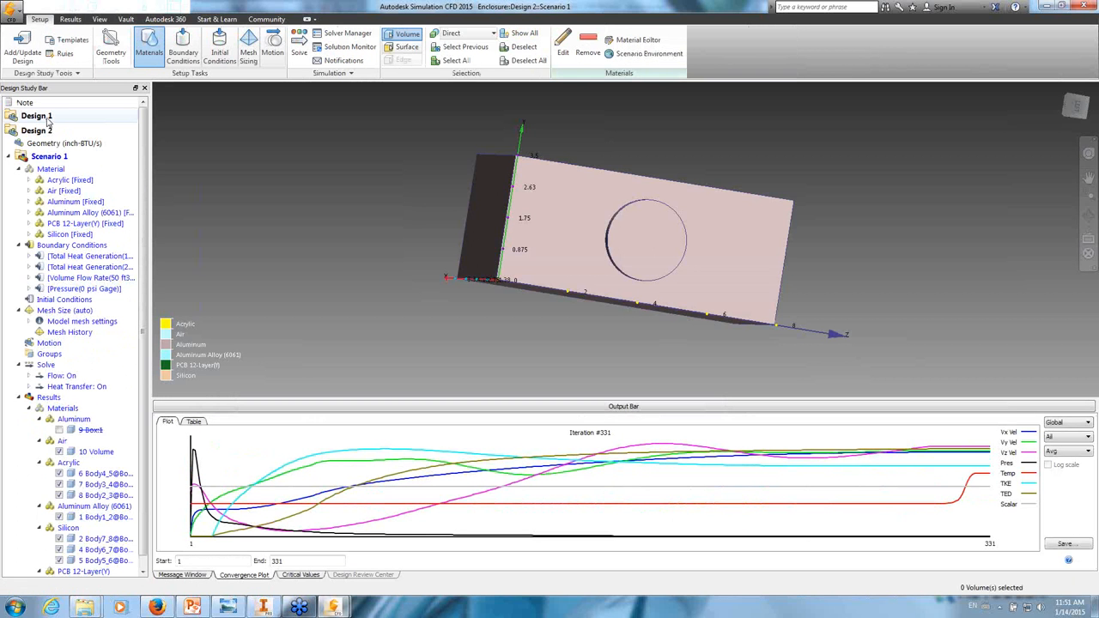
- Show the global Temperature results of Design 2's Scenario 1 and hide the outer volume to expose the circuit board components
{"action": "double_click", "coordinate": [50, 116]}
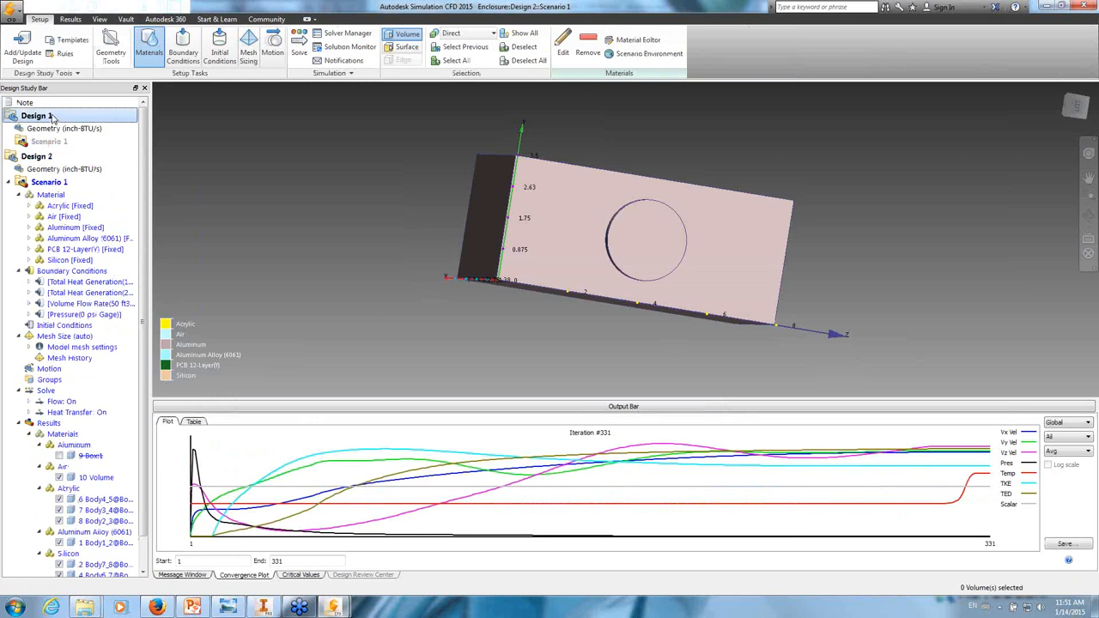
{"action": "left_click", "coordinate": [72, 21]}
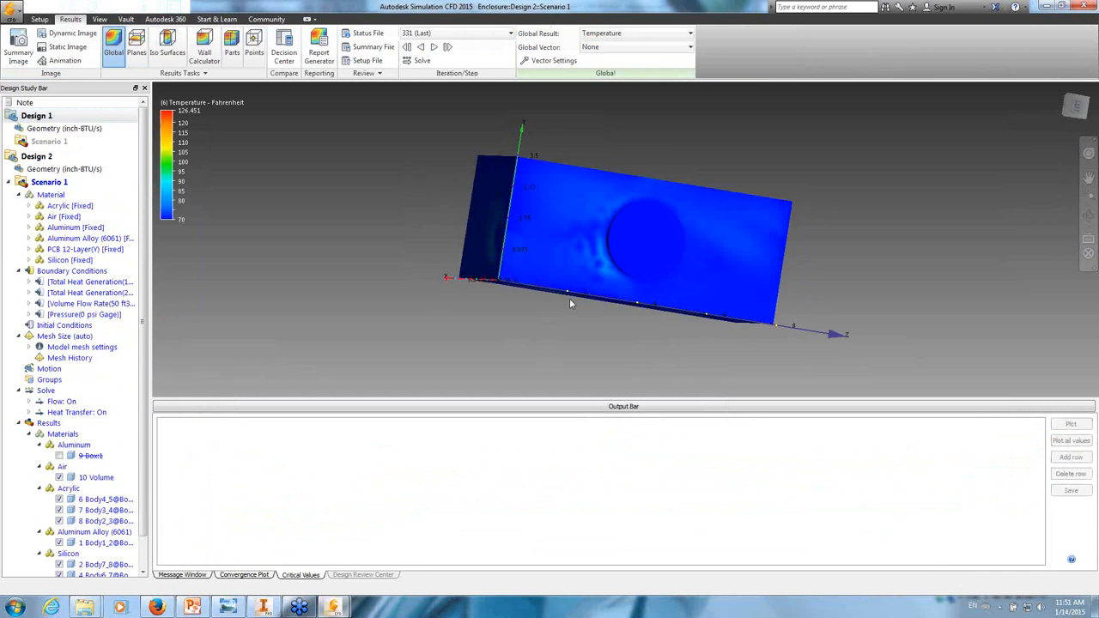
{"action": "mouse_move", "coordinate": [570, 303]}
{"action": "middle_mouse_down", "text": "shift"}
{"action": "mouse_move", "coordinate": [658, 260]}
{"action": "mouse_move", "coordinate": [507, 257]}
{"action": "mouse_move", "coordinate": [341, 306]}
{"action": "mouse_move", "coordinate": [339, 292]}
{"action": "middle_mouse_up", "text": "shift"}
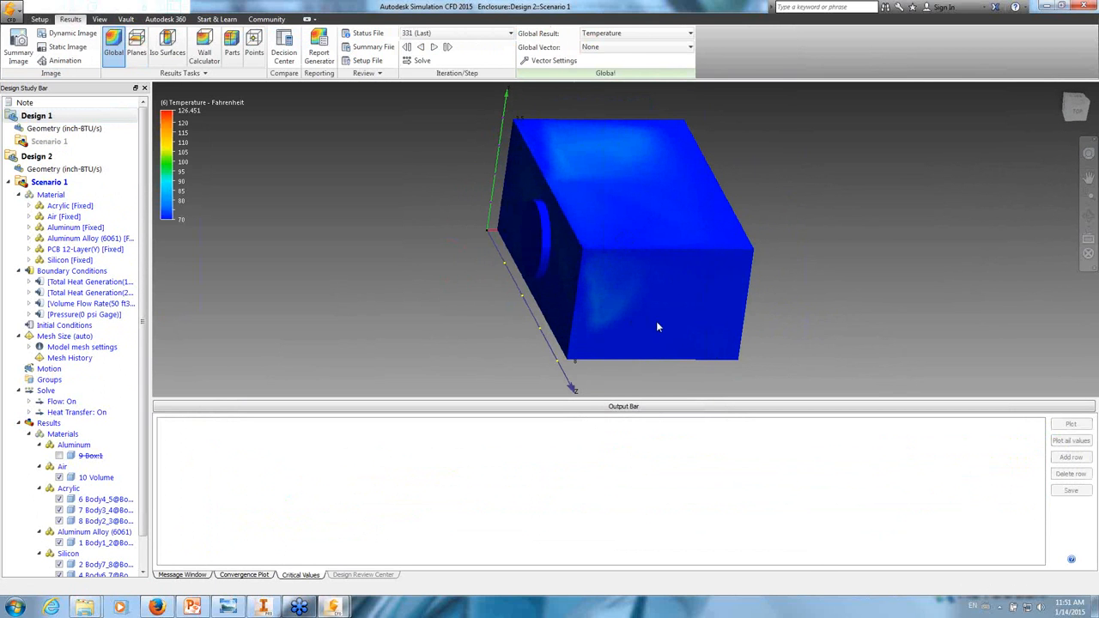
{"action": "middle_click", "coordinate": [658, 264], "text": "ctrl"}
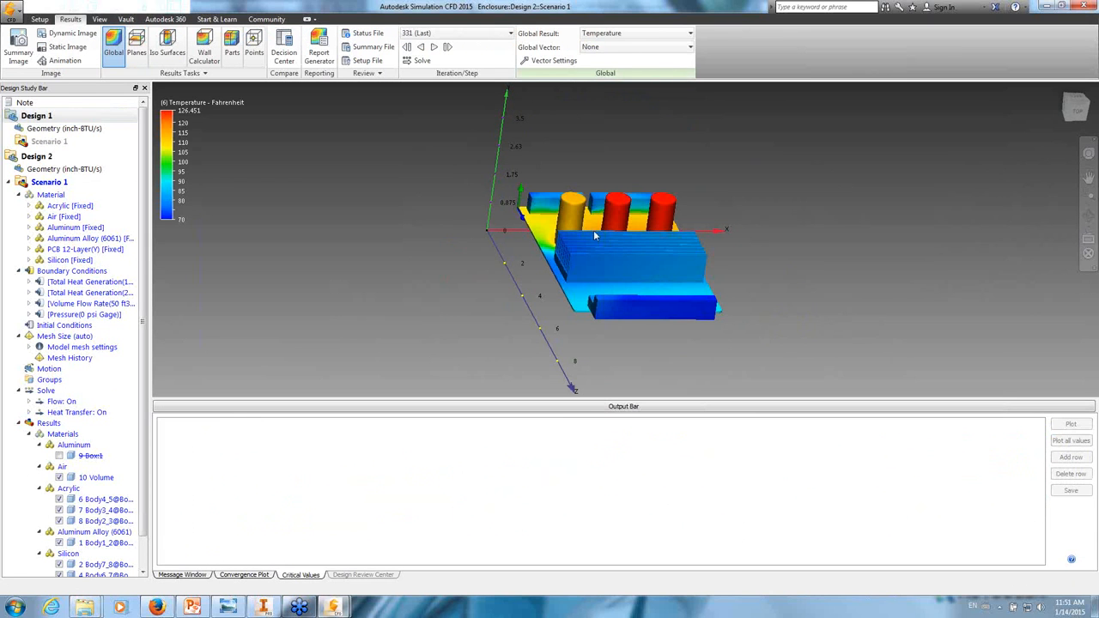
- Add a results plane through the circuit board components and align it perpendicular to the Z axis
{"action": "middle_click_drag", "start_coordinate": [523, 299], "coordinate": [933, 293], "text": "shift"}
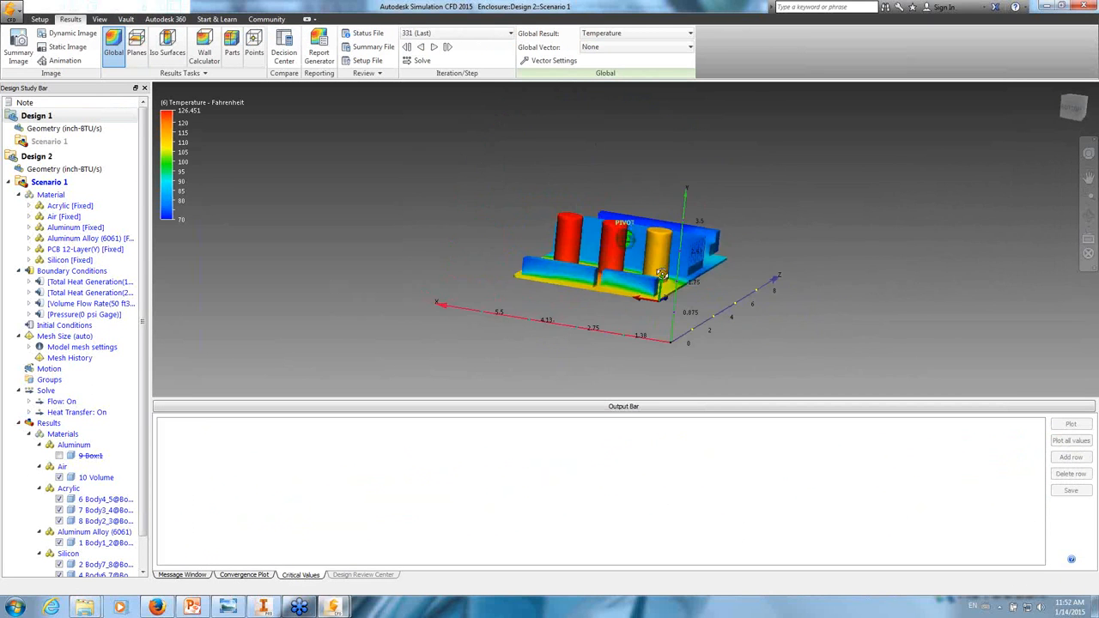
{"action": "middle_click_drag", "start_coordinate": [624, 299], "coordinate": [720, 305], "text": "shift"}
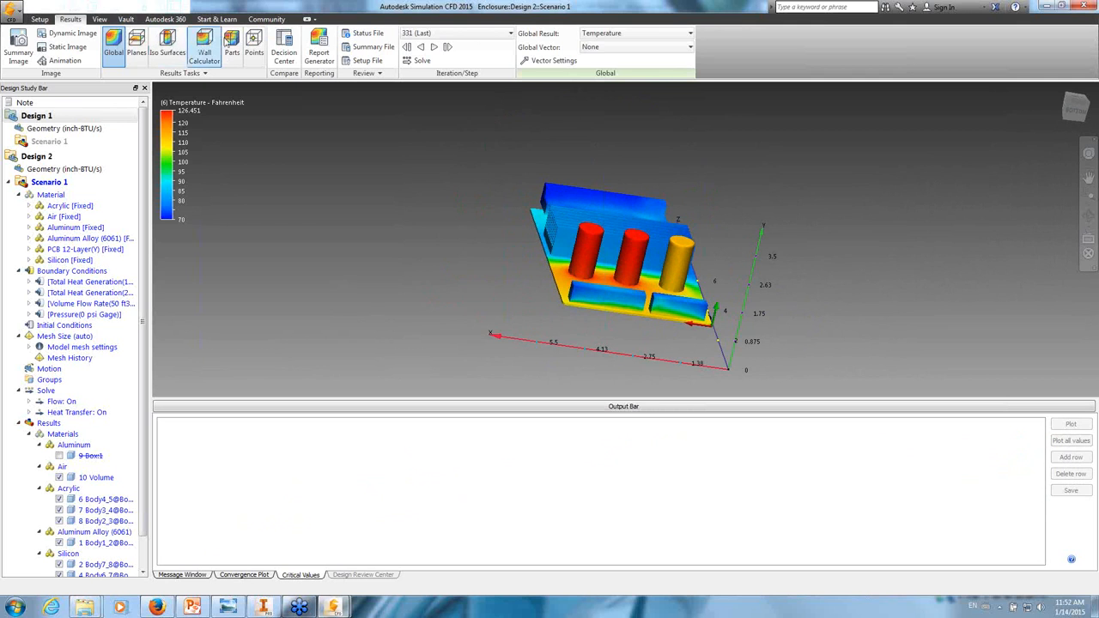
{"action": "left_click", "coordinate": [137, 45]}
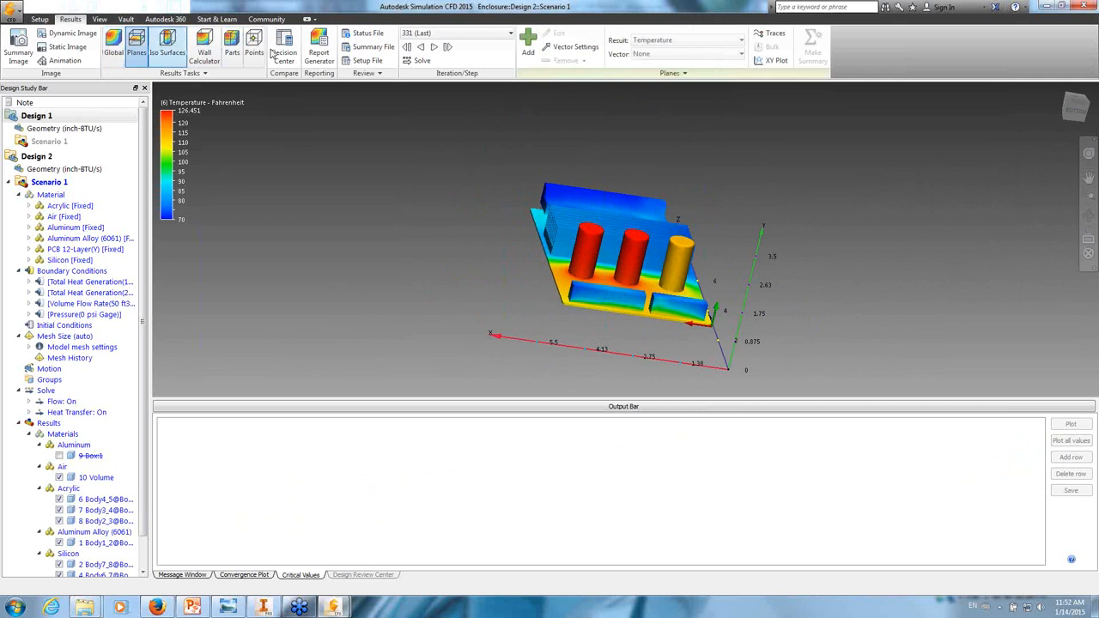
{"action": "left_click", "coordinate": [527, 45]}
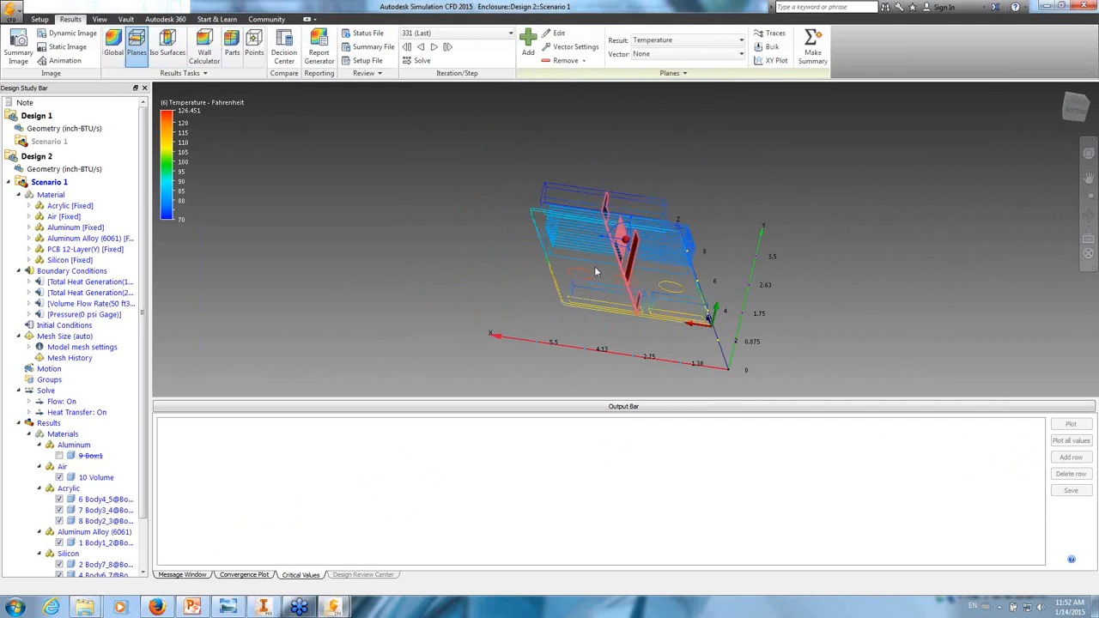
{"action": "left_click", "coordinate": [640, 244]}
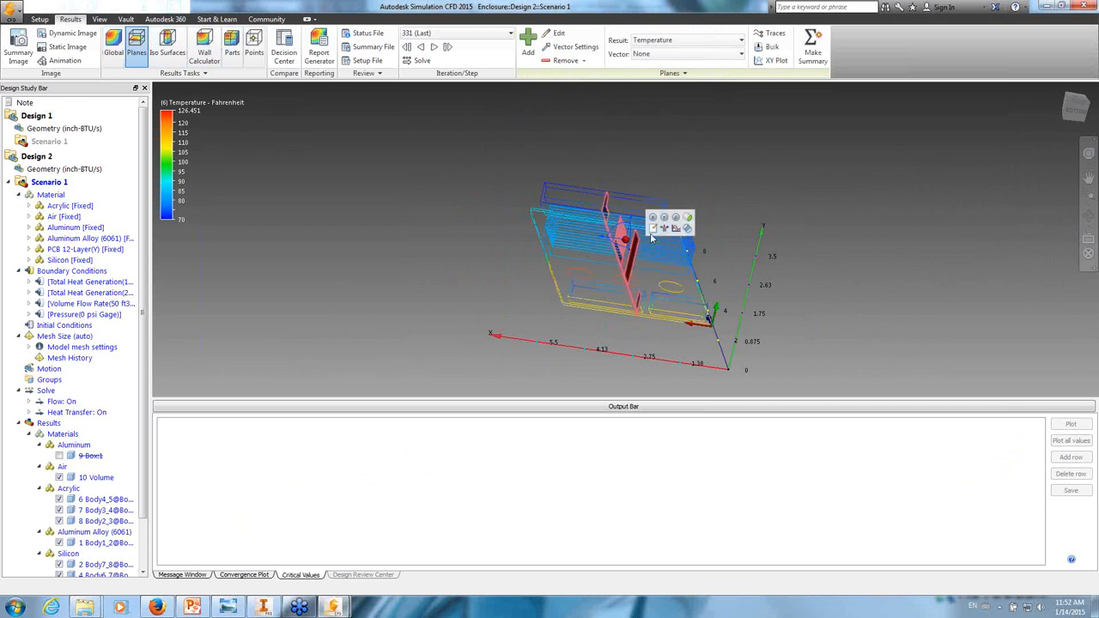
{"action": "left_click", "coordinate": [665, 218]}
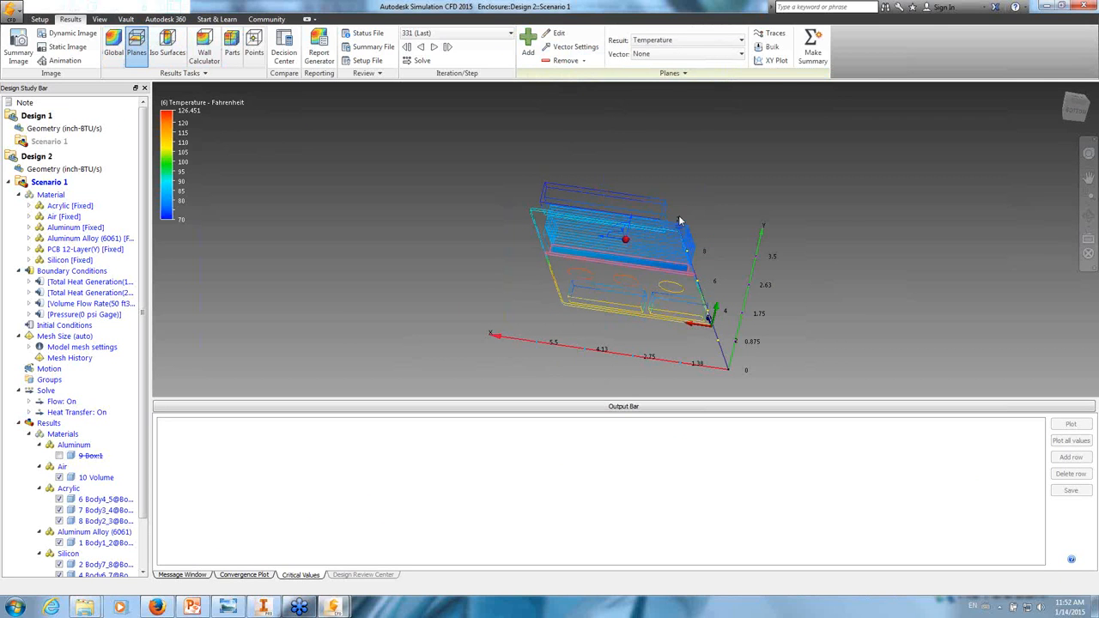
- Open the plane's controls and color it by Velocity Magnitude
{"action": "left_click", "coordinate": [592, 255]}
{"action": "left_click", "coordinate": [610, 234]}
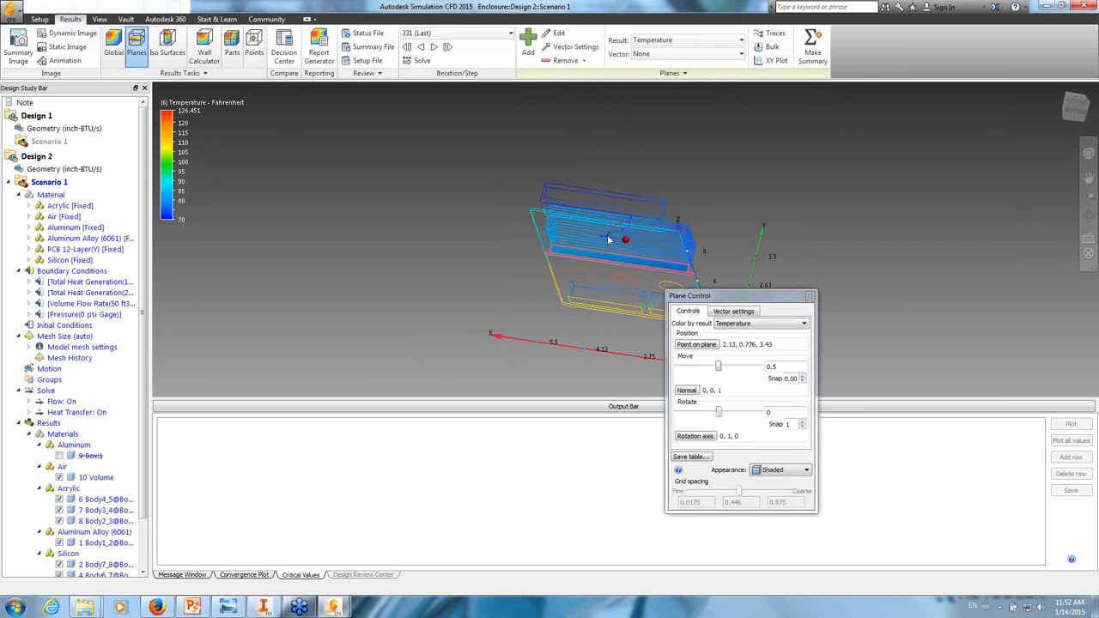
{"action": "left_click", "coordinate": [734, 324]}
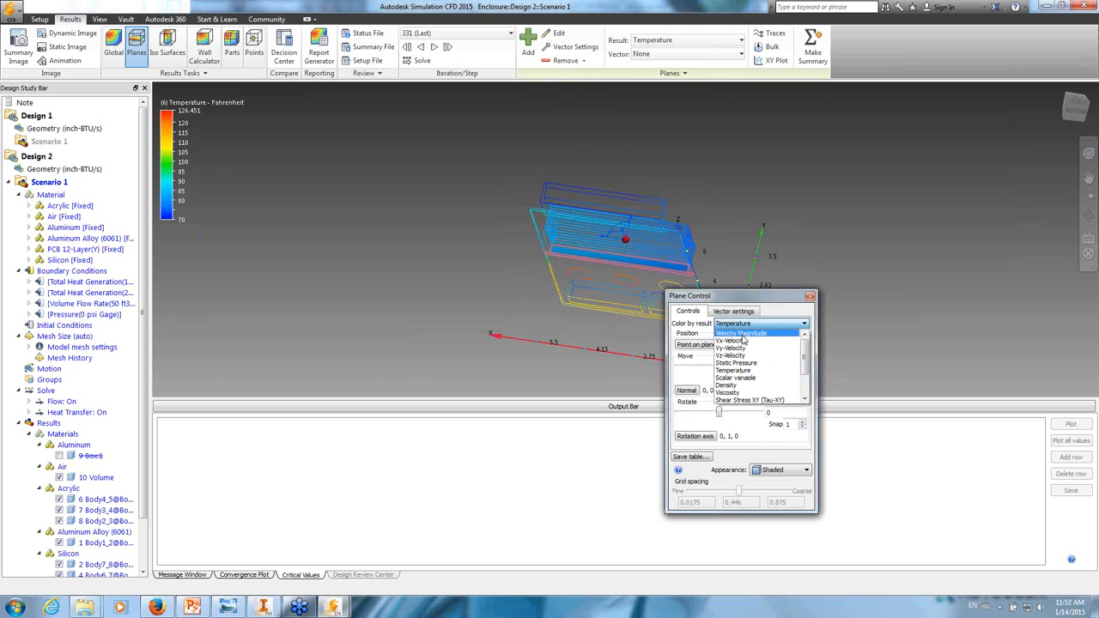
{"action": "left_click", "coordinate": [742, 333]}
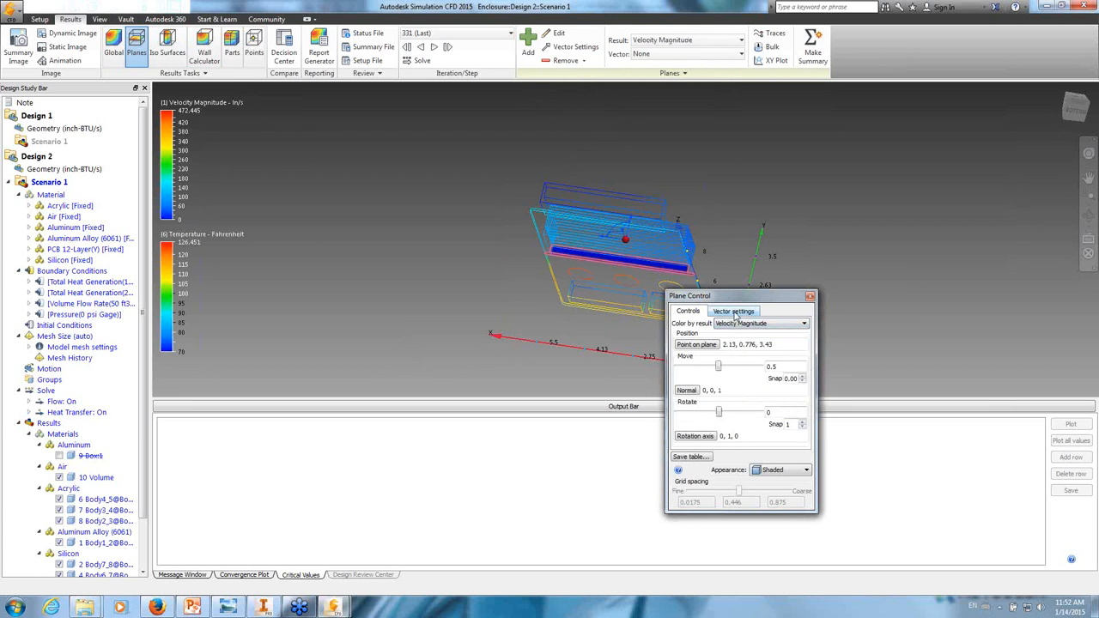
- Set the plane's vectors to Velocity Vector, refine the grid spacing toward the fine end and close the plane controls
{"action": "left_click", "coordinate": [735, 313]}
{"action": "left_click", "coordinate": [734, 325]}
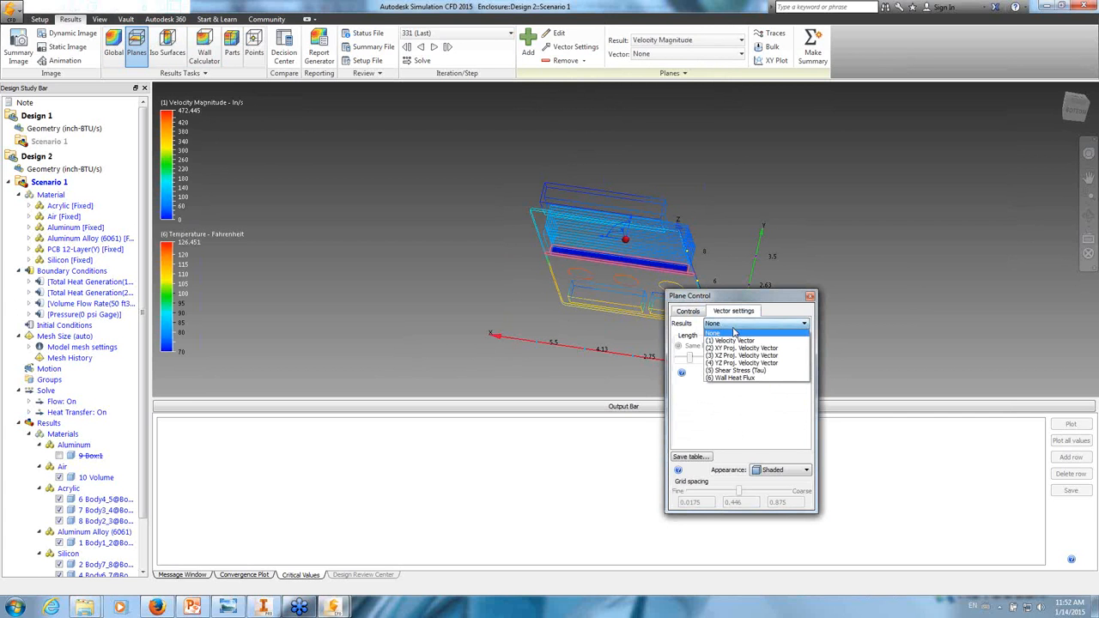
{"action": "left_click", "coordinate": [736, 341]}
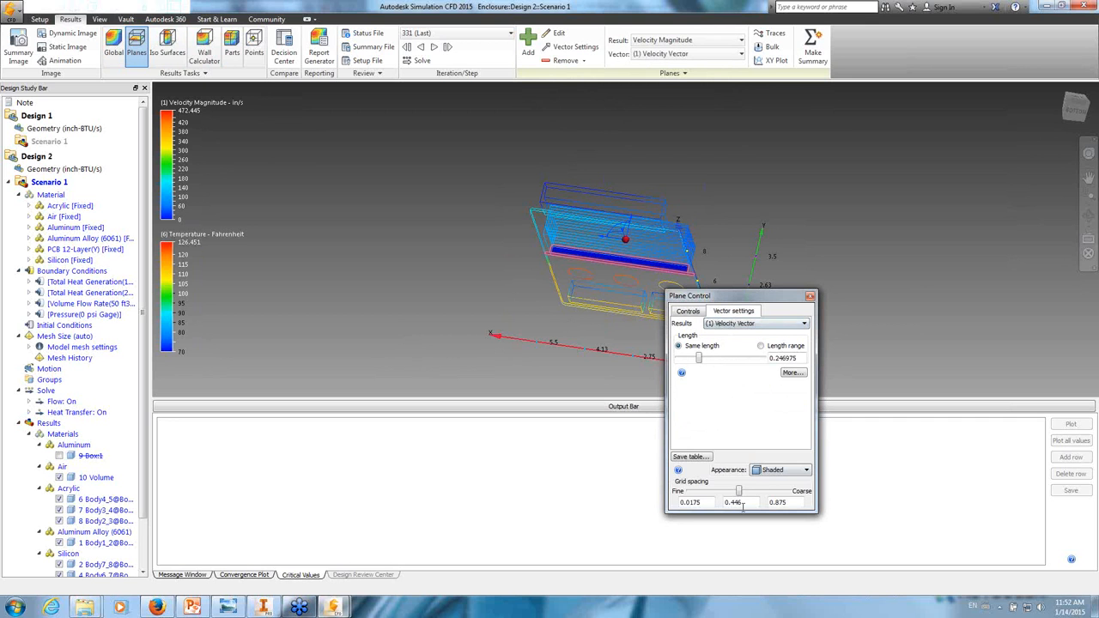
{"action": "left_click_drag", "start_coordinate": [738, 490], "coordinate": [704, 489]}
{"action": "left_click", "coordinate": [810, 296]}
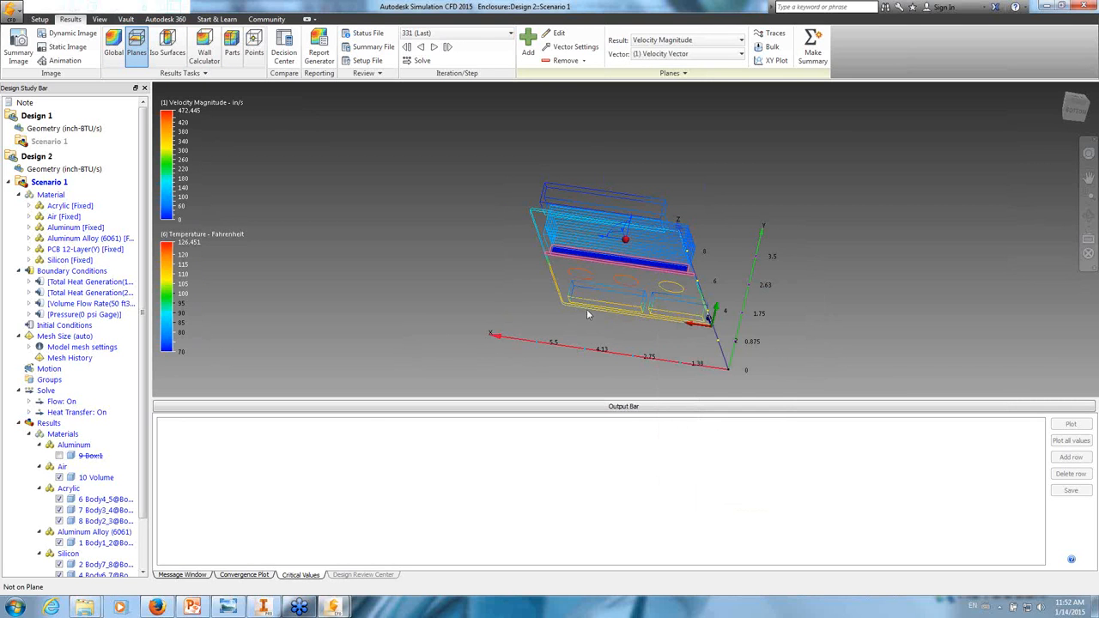
- Show the surrounding air volume again and view the velocity vector plane face-on to examine airflow through the enclosure
{"action": "mouse_move", "coordinate": [588, 311]}
{"action": "middle_mouse_down", "text": "shift"}
{"action": "mouse_move", "coordinate": [615, 302]}
{"action": "mouse_move", "coordinate": [706, 315]}
{"action": "mouse_move", "coordinate": [767, 335]}
{"action": "mouse_move", "coordinate": [608, 231]}
{"action": "middle_mouse_up", "text": "shift"}
{"action": "mouse_move", "coordinate": [612, 223]}
{"action": "left_mouse_down"}
{"action": "mouse_move", "coordinate": [620, 231]}
{"action": "mouse_move", "coordinate": [617, 212]}
{"action": "left_mouse_up"}
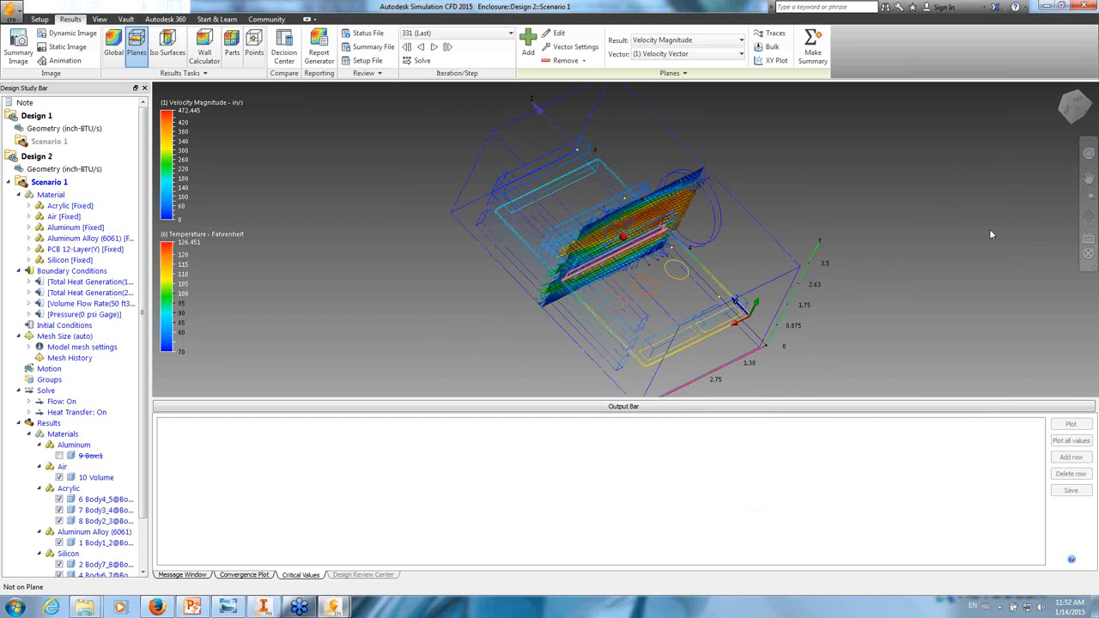
{"action": "middle_click_drag", "start_coordinate": [948, 228], "coordinate": [885, 190], "text": "shift"}
{"action": "left_click", "coordinate": [1071, 118]}
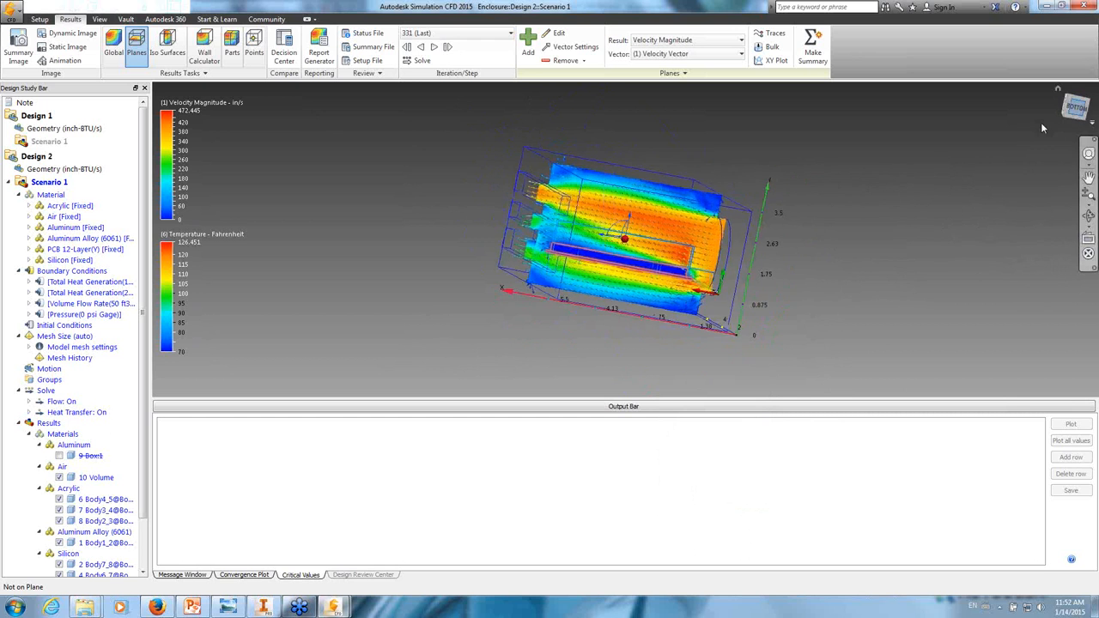
{"action": "scroll", "coordinate": [658, 243], "scroll_direction": "up", "scroll_amount": 5}
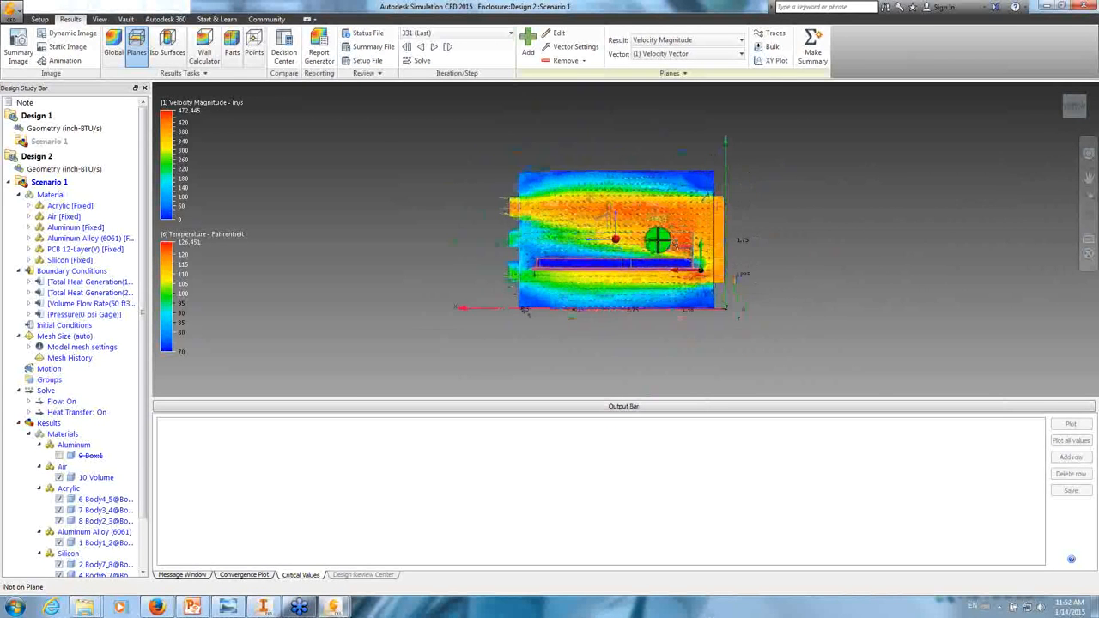
{"action": "scroll", "coordinate": [678, 236], "scroll_direction": "up", "scroll_amount": 2}
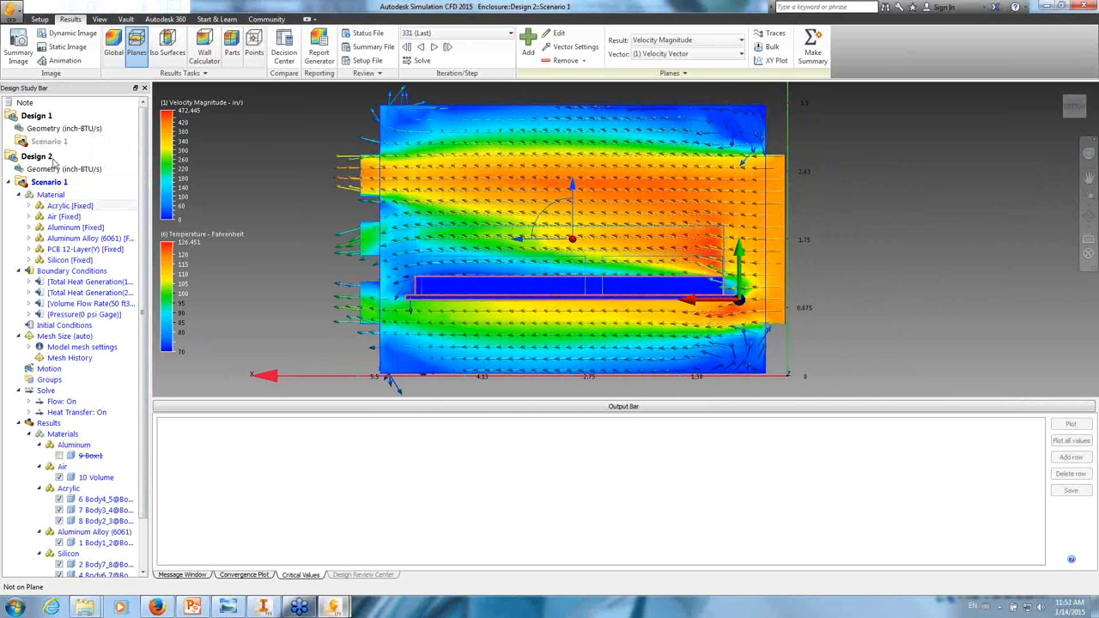
- Activate Scenario 1 of Design 1 and show its global Temperature results
{"action": "double_click", "coordinate": [38, 116]}
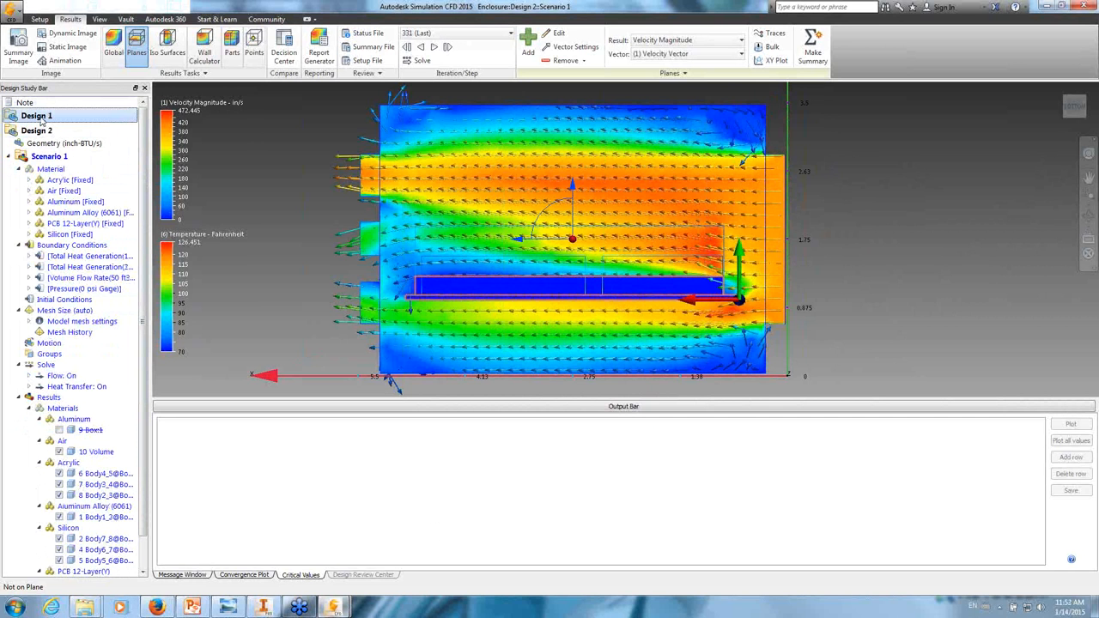
{"action": "double_click", "coordinate": [41, 118]}
{"action": "right_click", "coordinate": [41, 119]}
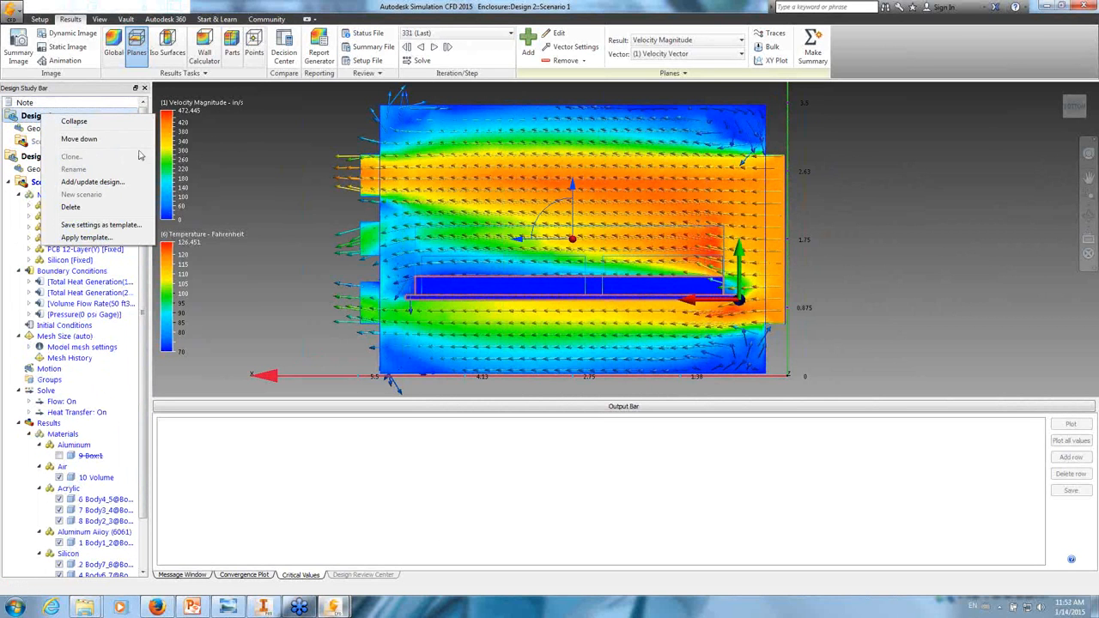
{"action": "left_click", "coordinate": [303, 163]}
{"action": "right_click", "coordinate": [51, 142]}
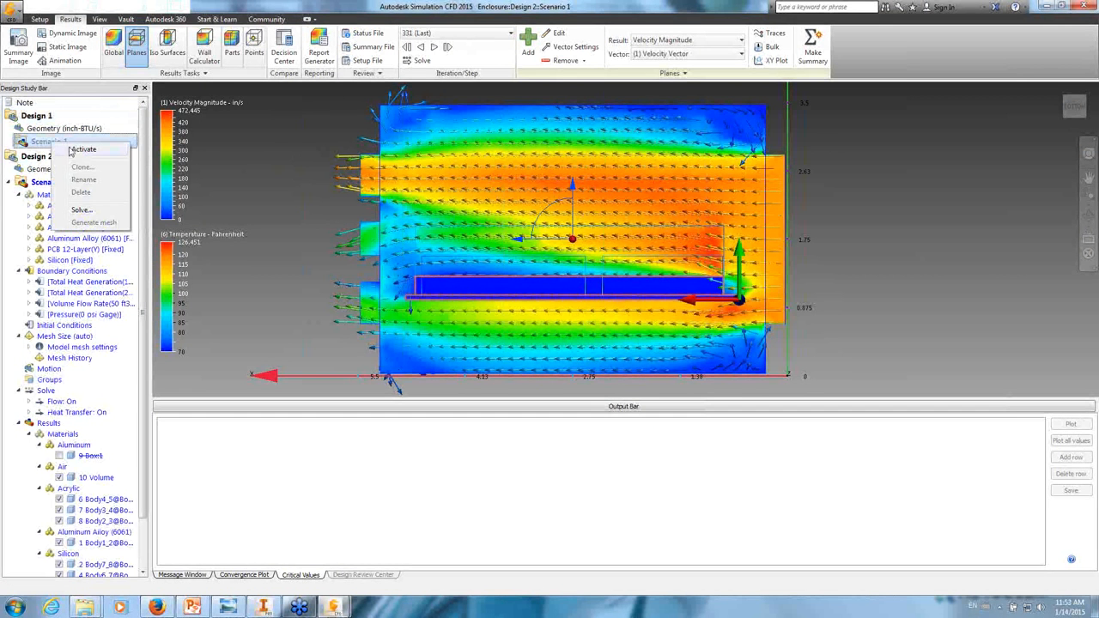
{"action": "left_click", "coordinate": [85, 152]}
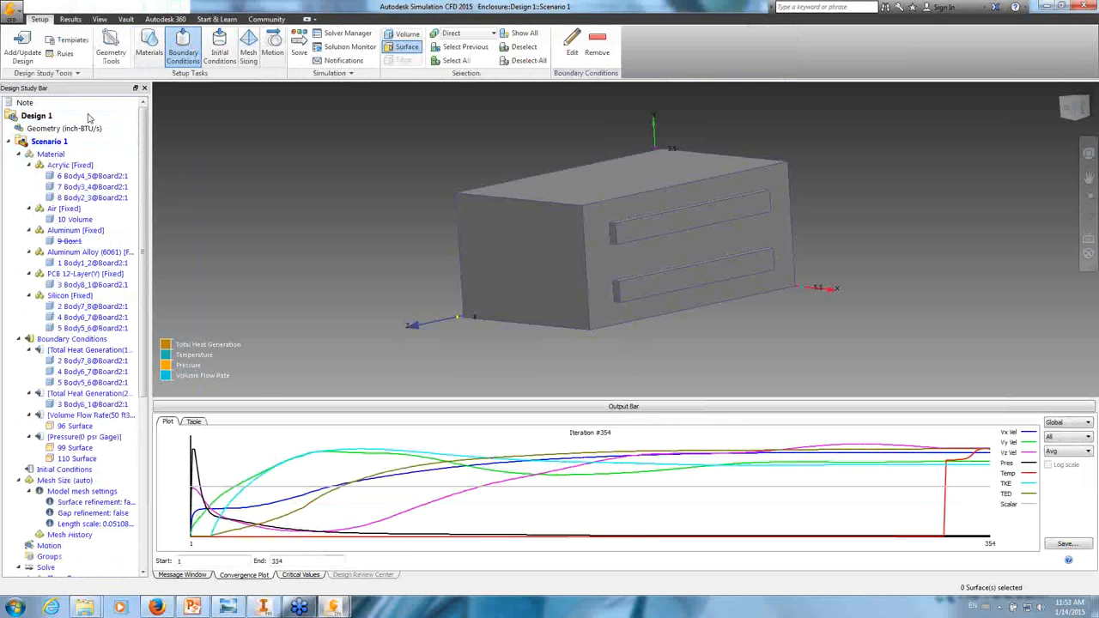
{"action": "left_click", "coordinate": [70, 19]}
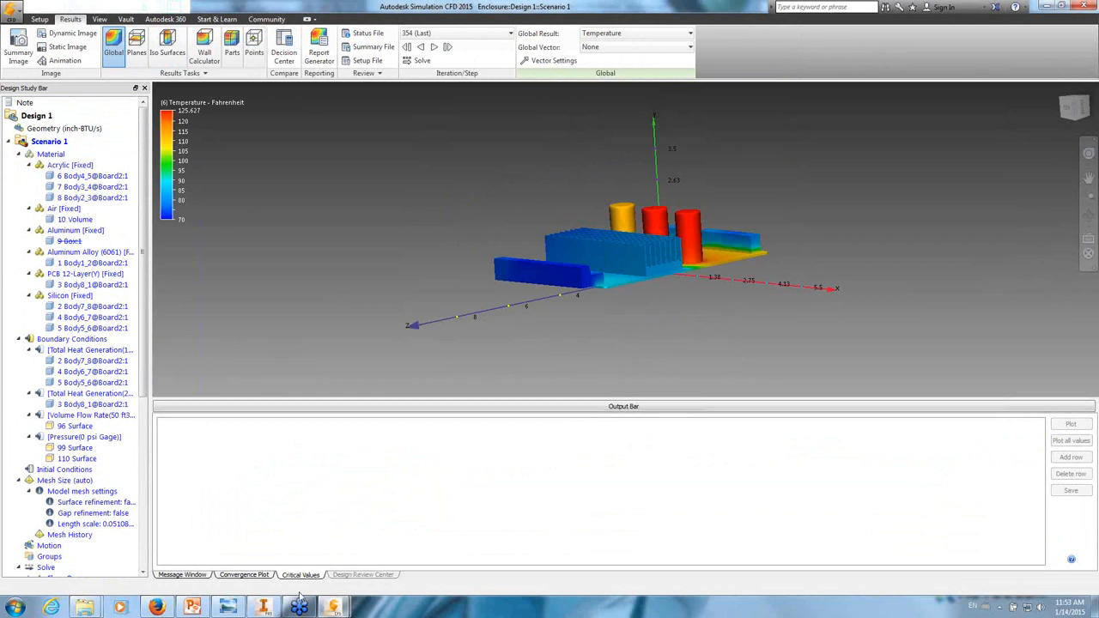
- Switch to Autodesk Inventor and open the Box part from the Enclosure assembly
{"action": "mouse_move", "coordinate": [264, 607]}
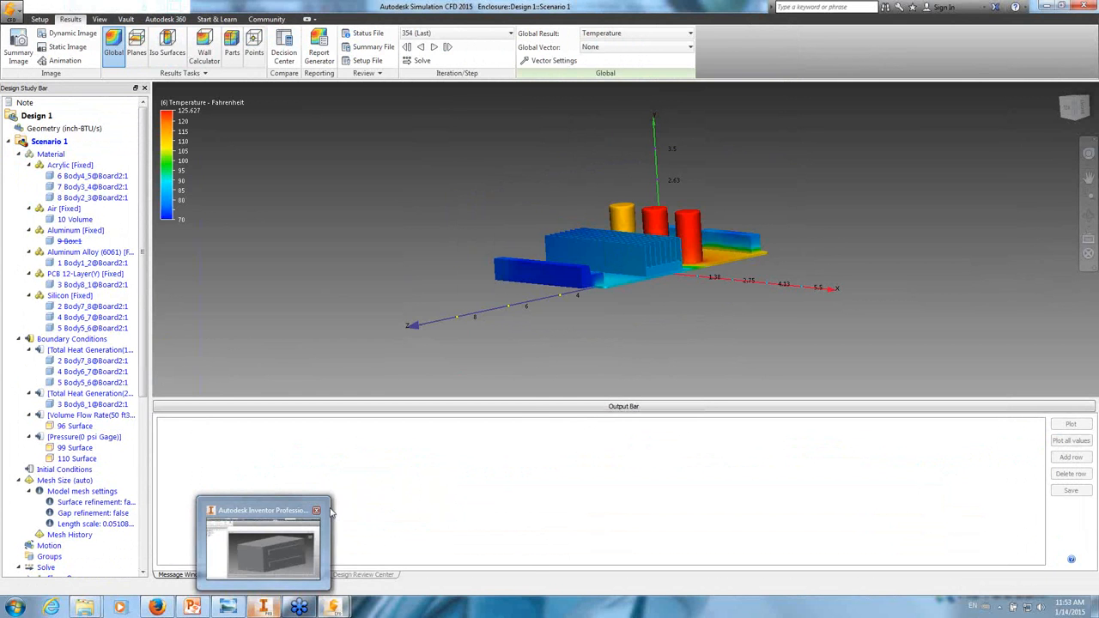
{"action": "mouse_move", "coordinate": [305, 574]}
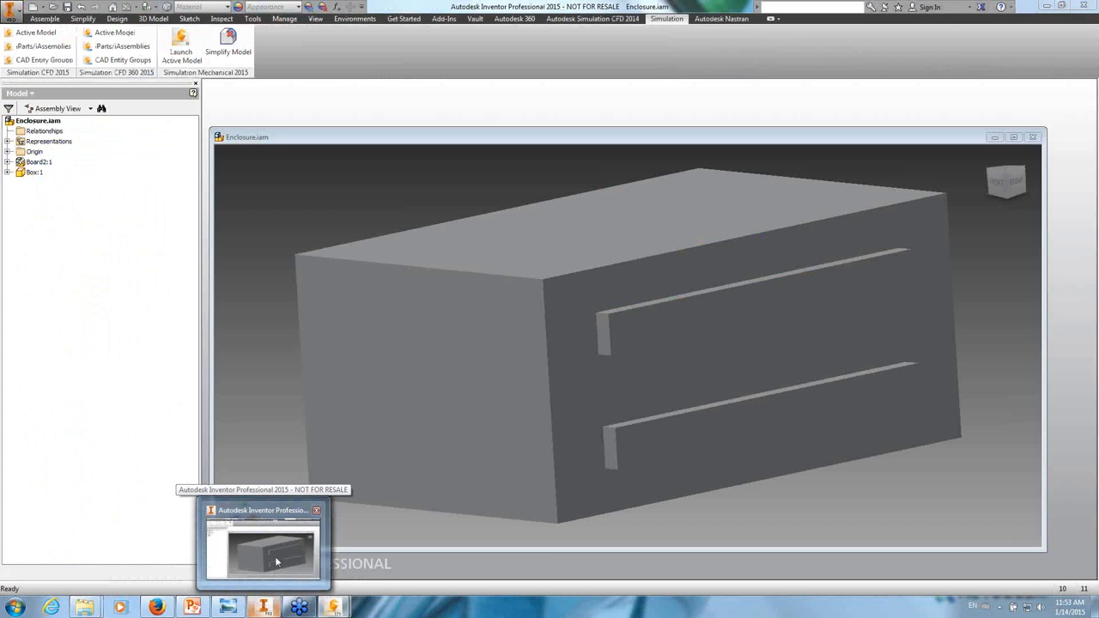
{"action": "left_click", "coordinate": [258, 549]}
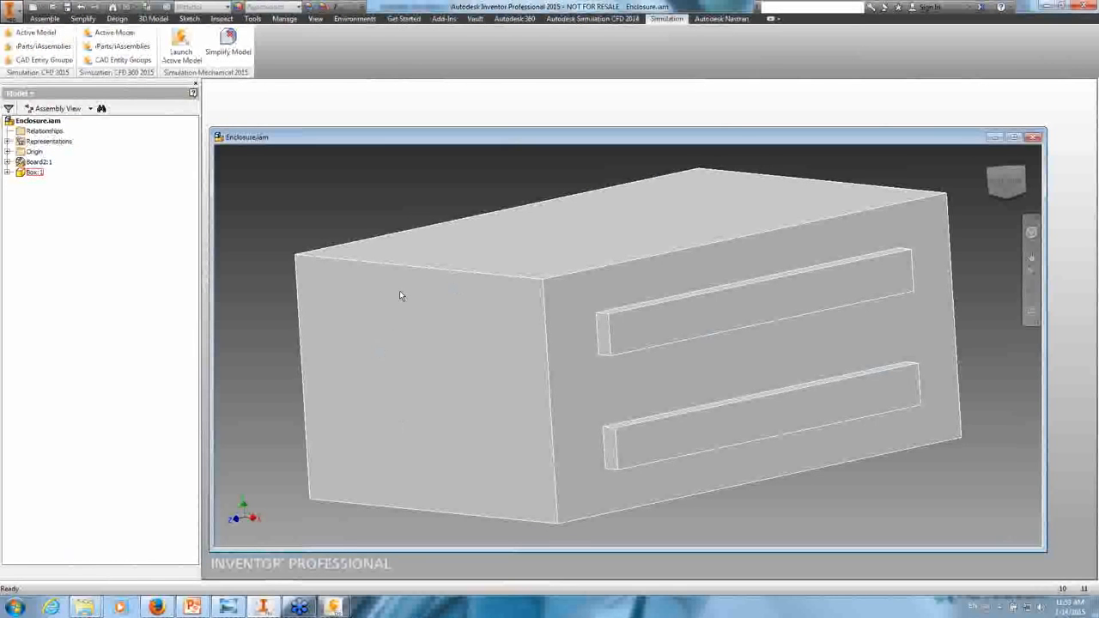
{"action": "right_click", "coordinate": [33, 173]}
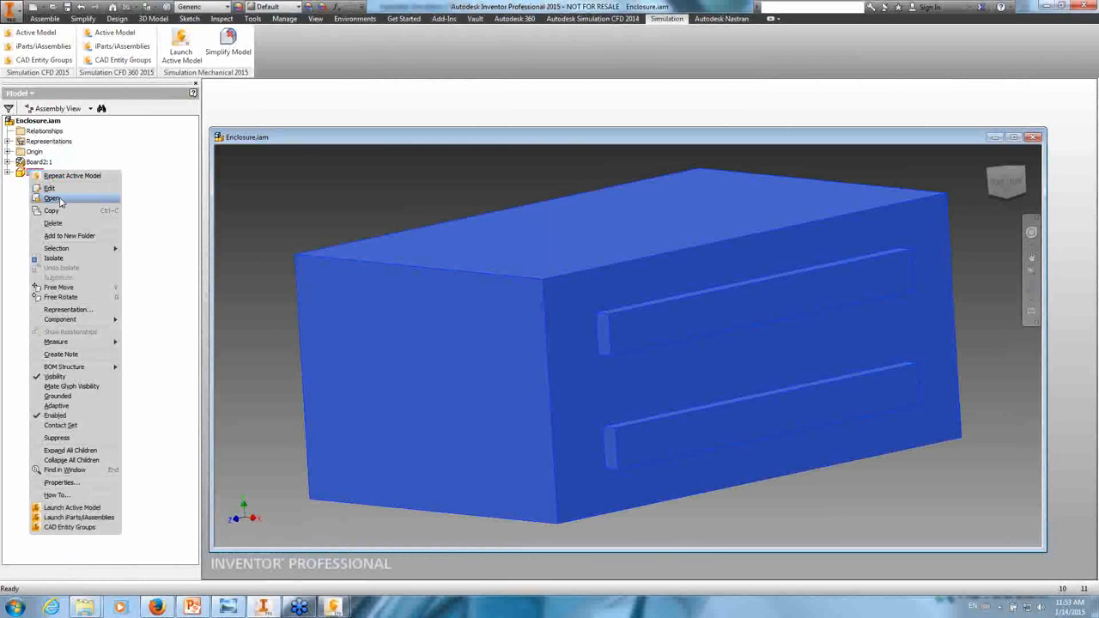
{"action": "left_click", "coordinate": [53, 198]}
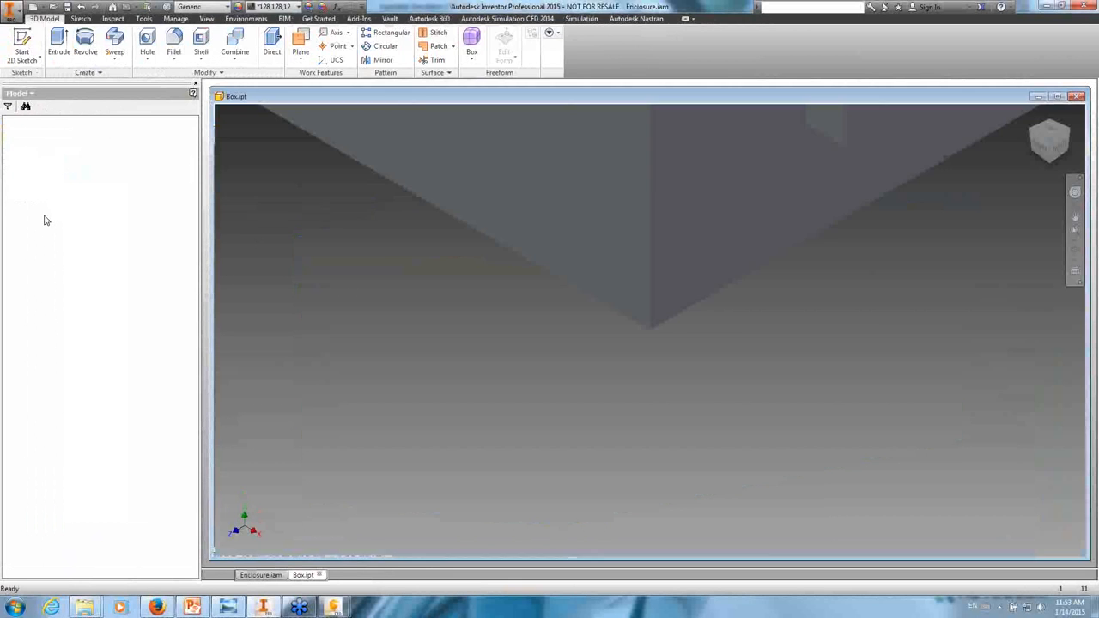
- Move the end-of-part marker below Extrusion4 to include the middle vent, and reorder Extrusion4 ahead of Shell1
{"action": "right_click", "coordinate": [47, 215]}
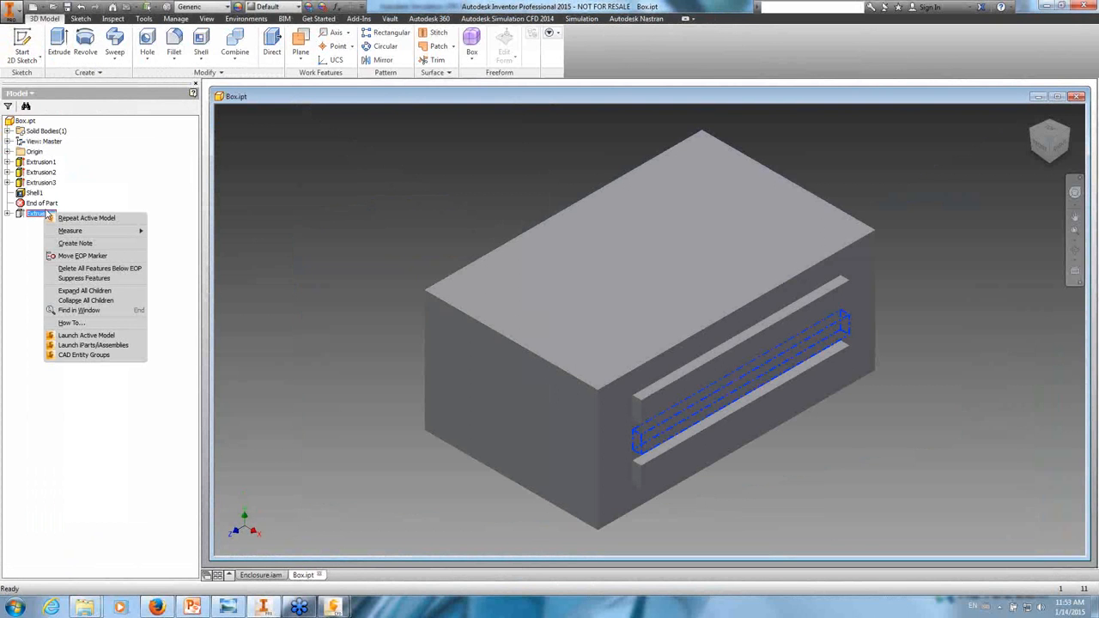
{"action": "left_click", "coordinate": [88, 255]}
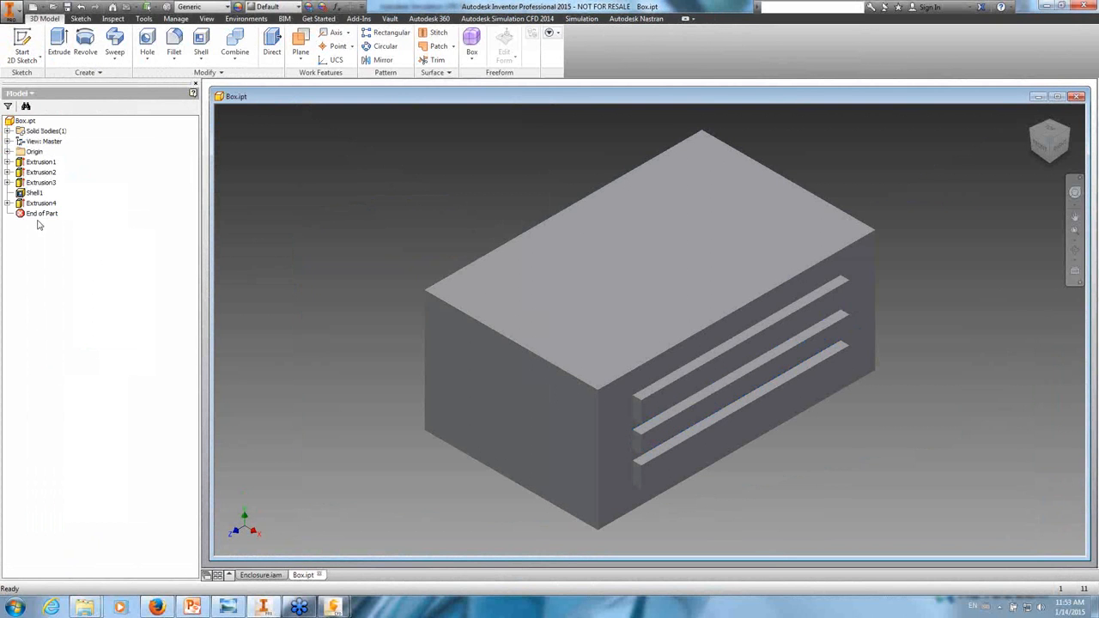
{"action": "left_click_drag", "start_coordinate": [39, 215], "coordinate": [49, 196]}
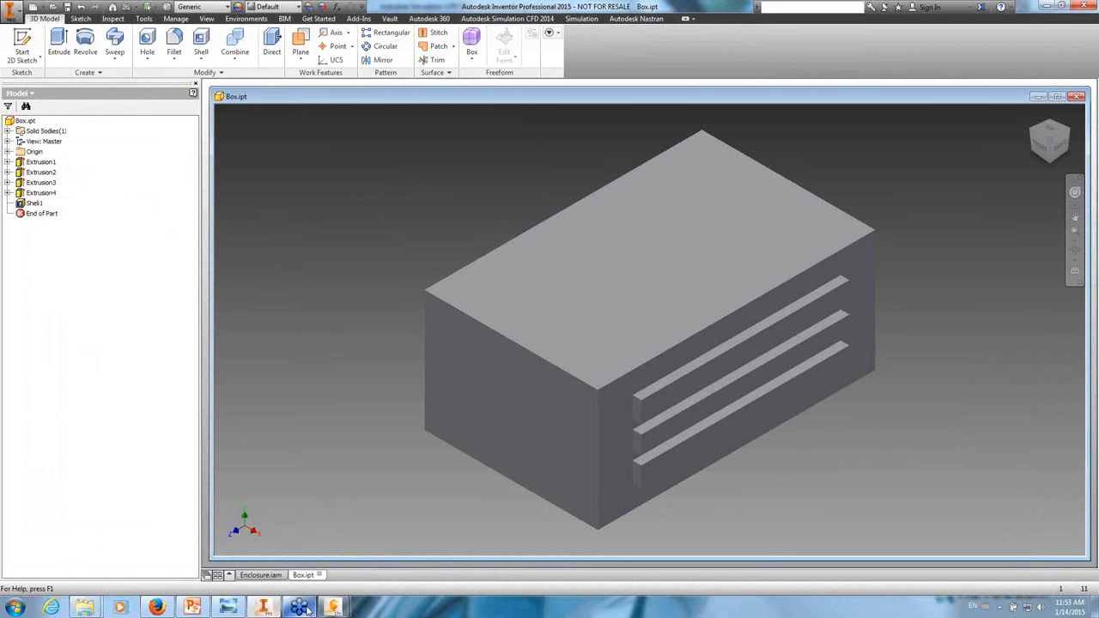
- Switch to the unsolved Enclosure study window in Simulation CFD and clone Design 1 as Design 2
{"action": "left_click", "coordinate": [335, 608]}
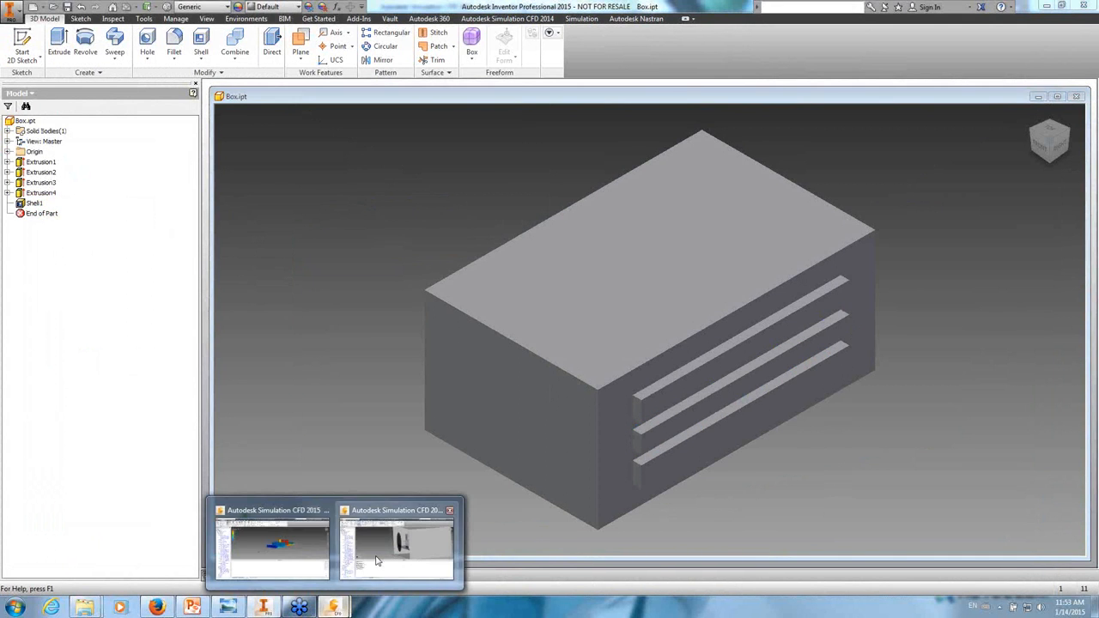
{"action": "mouse_move", "coordinate": [362, 556]}
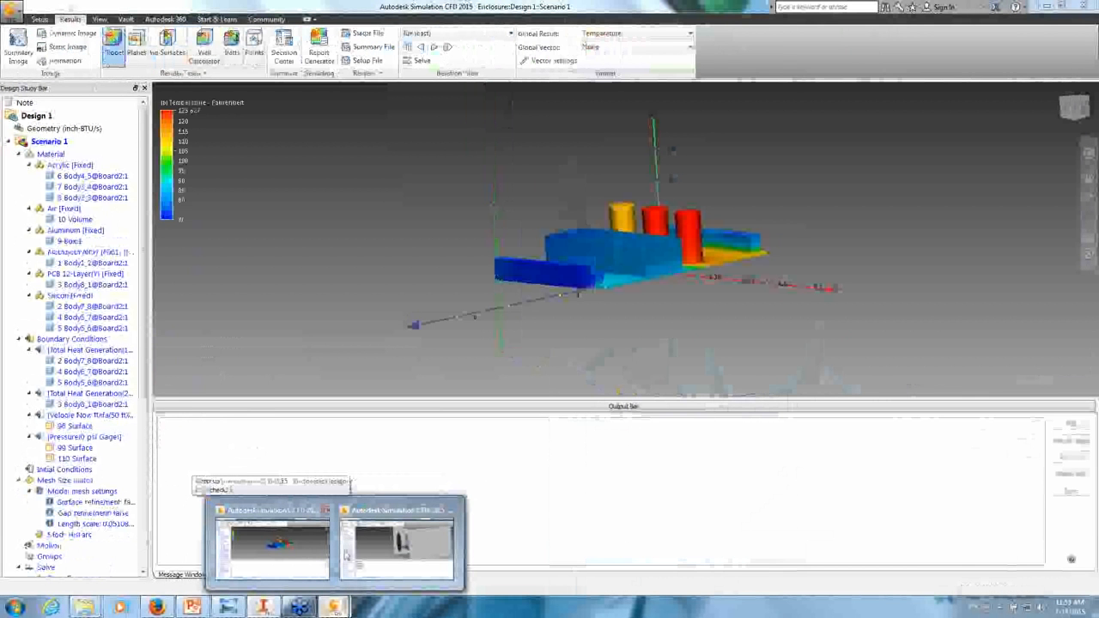
{"action": "left_click", "coordinate": [346, 556]}
{"action": "right_click", "coordinate": [41, 116]}
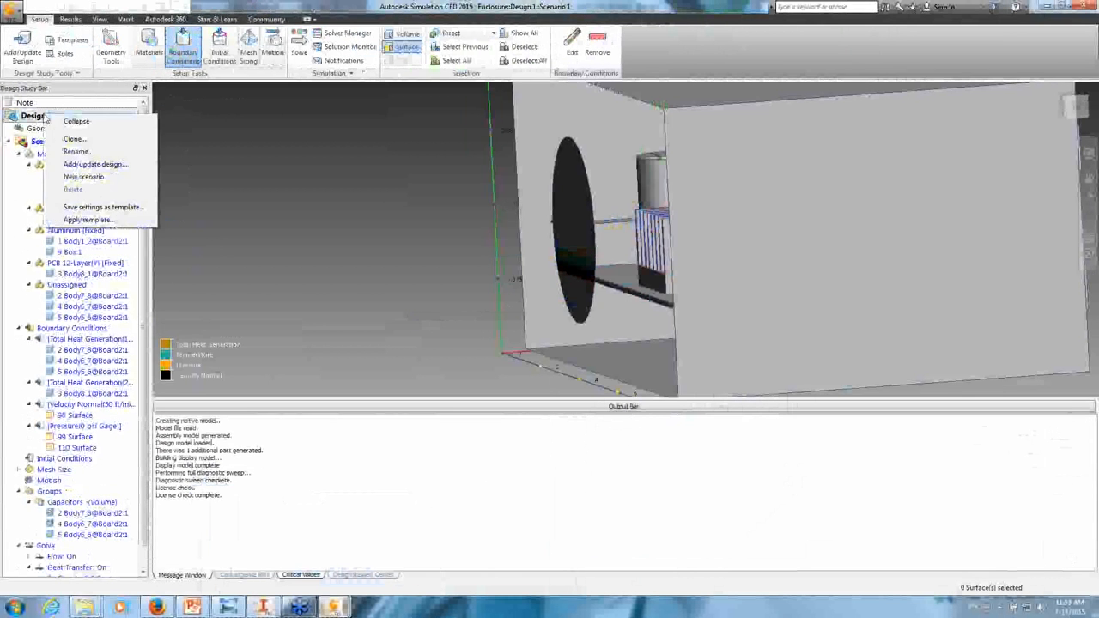
{"action": "left_click", "coordinate": [98, 140]}
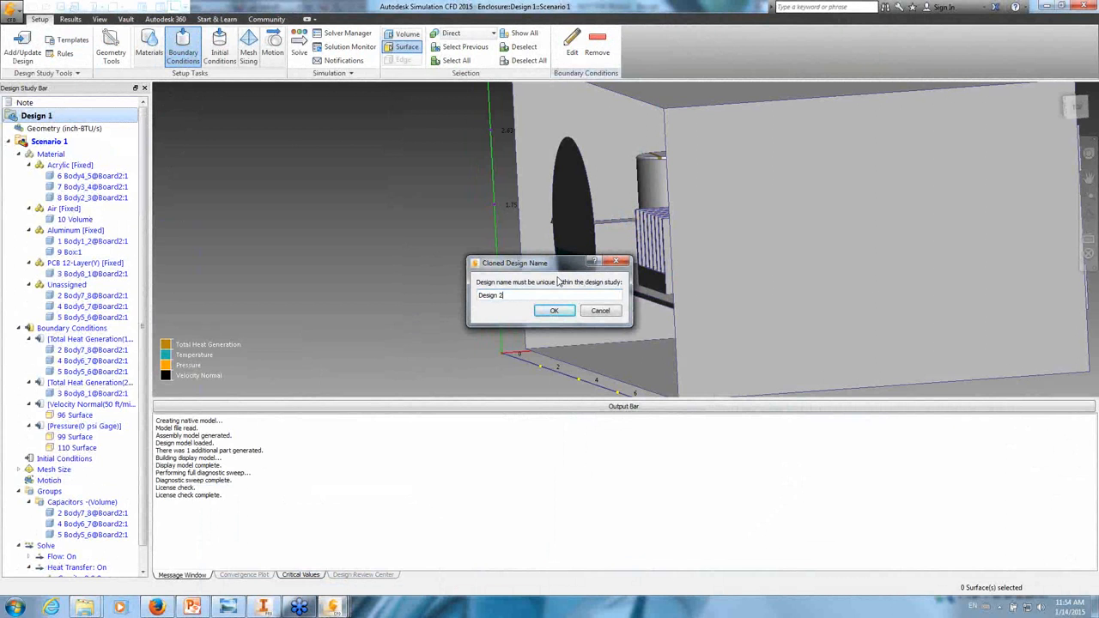
{"action": "type", "text": "Design 2"}
{"action": "key", "text": "Return"}
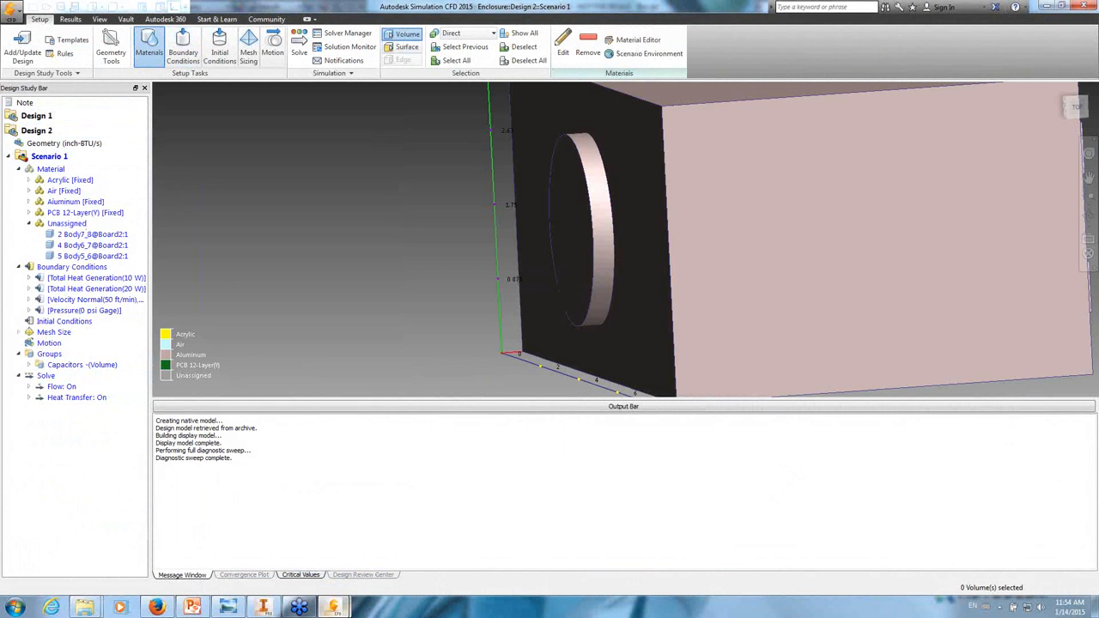
- Switch to Autodesk Inventor, close the Box part, and save the Enclosure assembly with its dependents
{"action": "left_click", "coordinate": [263, 609]}
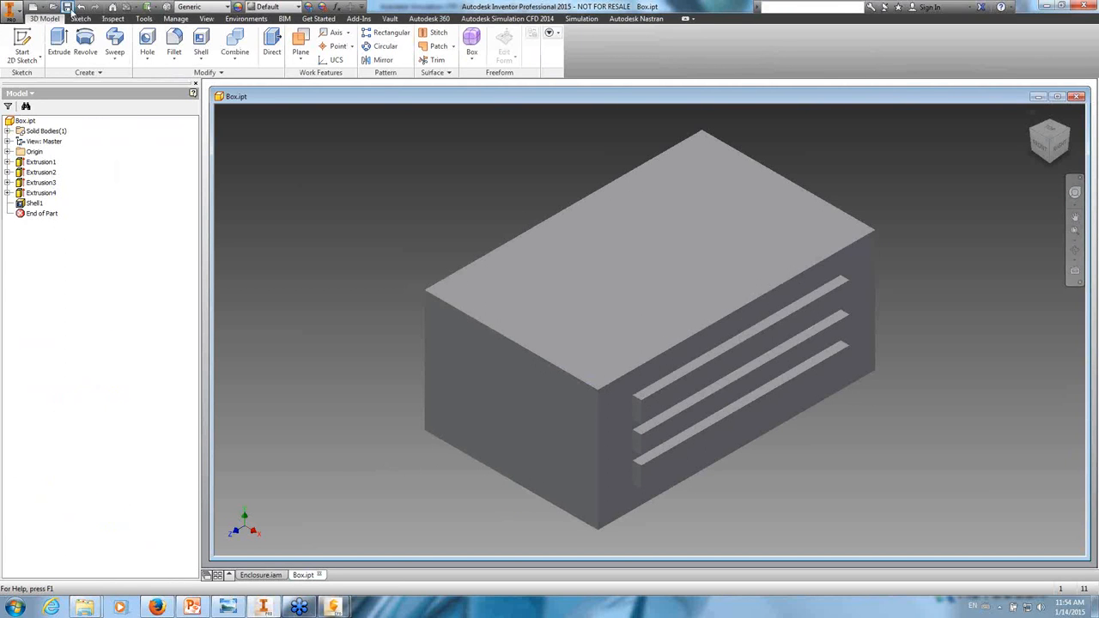
{"action": "left_click", "coordinate": [1078, 96]}
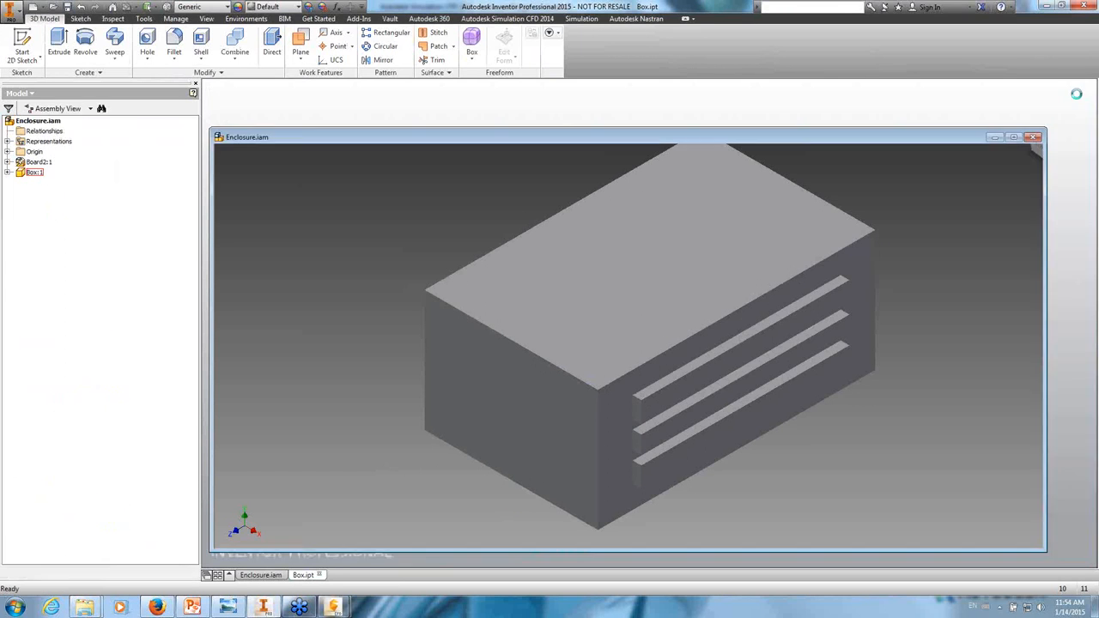
{"action": "left_click", "coordinate": [67, 7]}
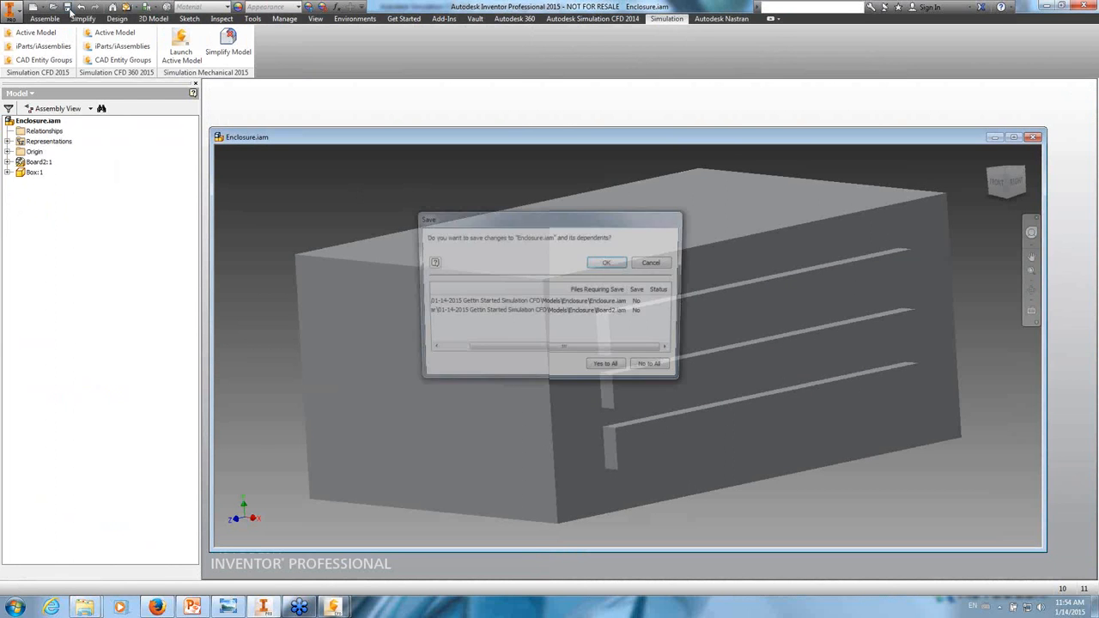
{"action": "left_click", "coordinate": [609, 263]}
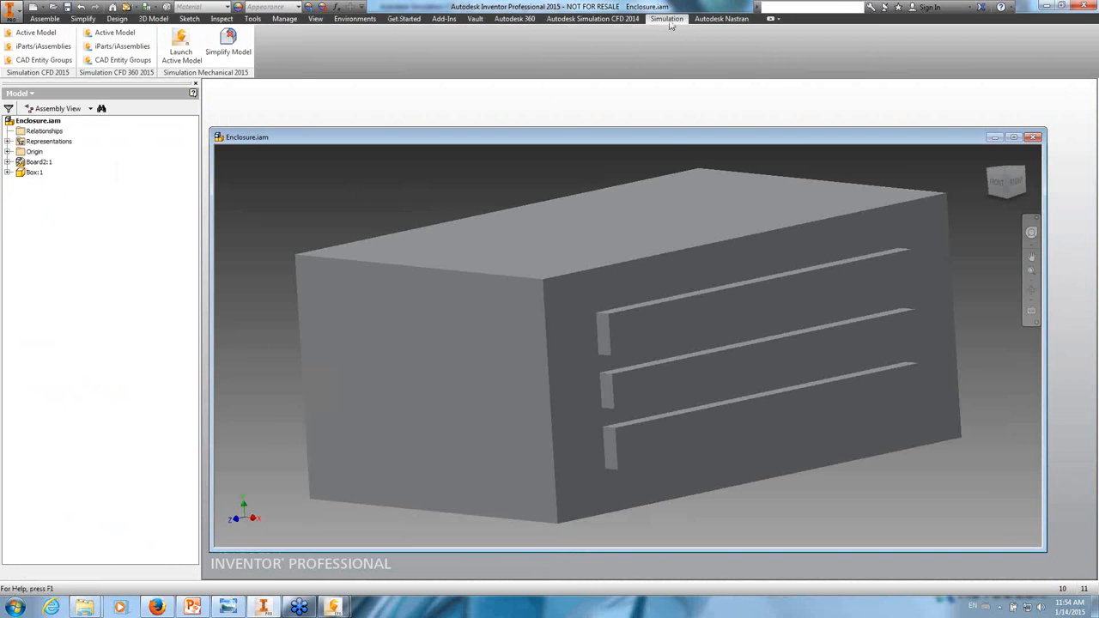
- Launch Simulation CFD from the active Enclosure assembly, update Design 2 of the existing Enclosure study, and bring up that study's window
{"action": "left_click", "coordinate": [38, 32]}
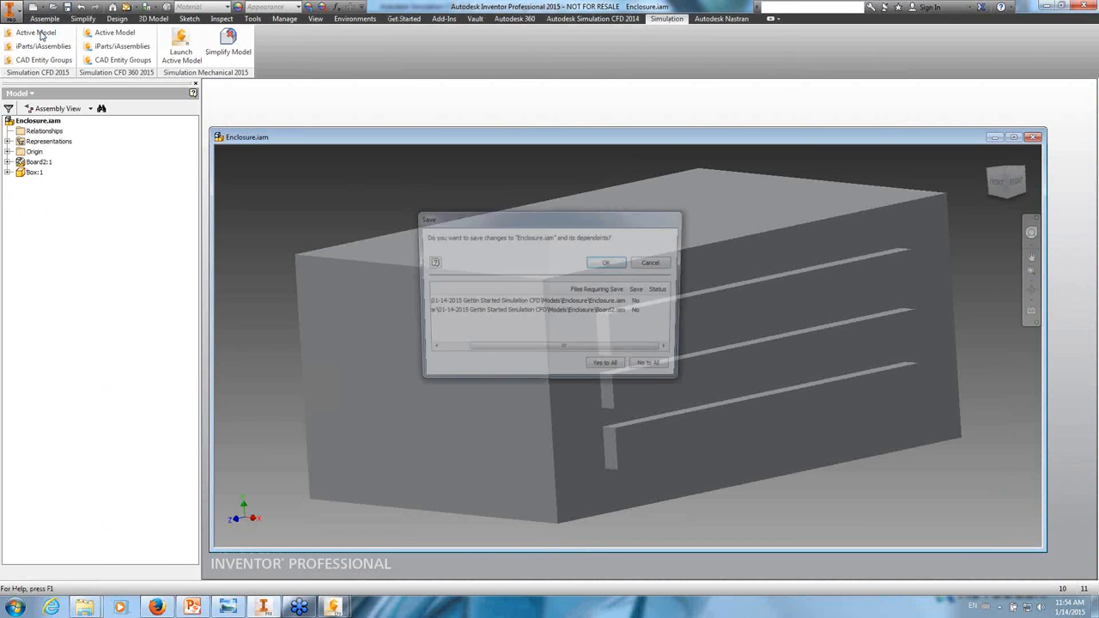
{"action": "left_click", "coordinate": [615, 264]}
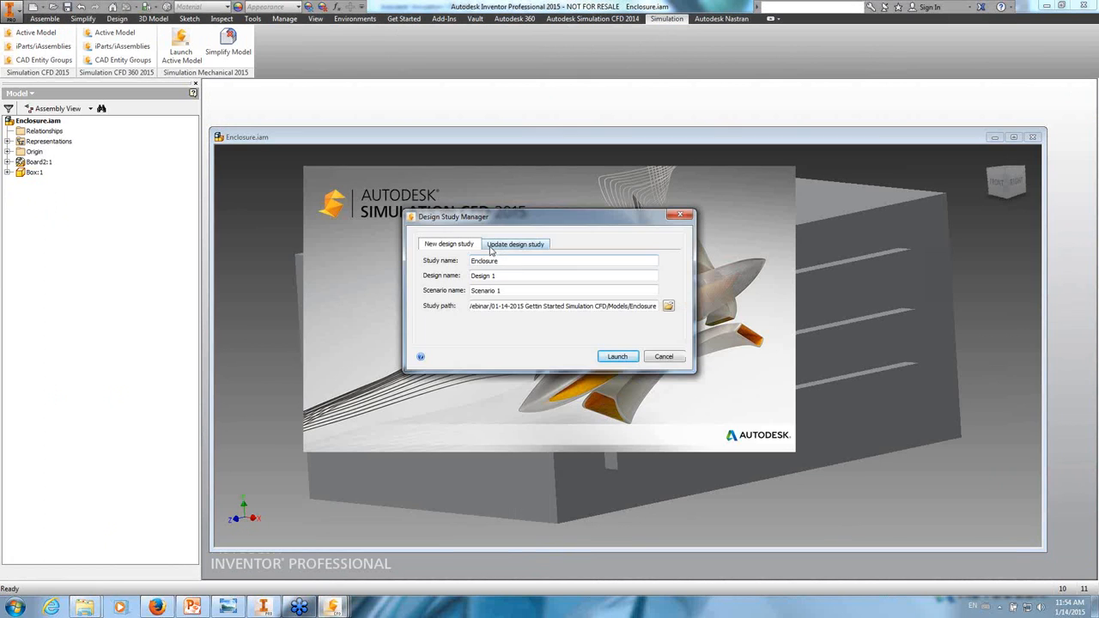
{"action": "left_click", "coordinate": [517, 245]}
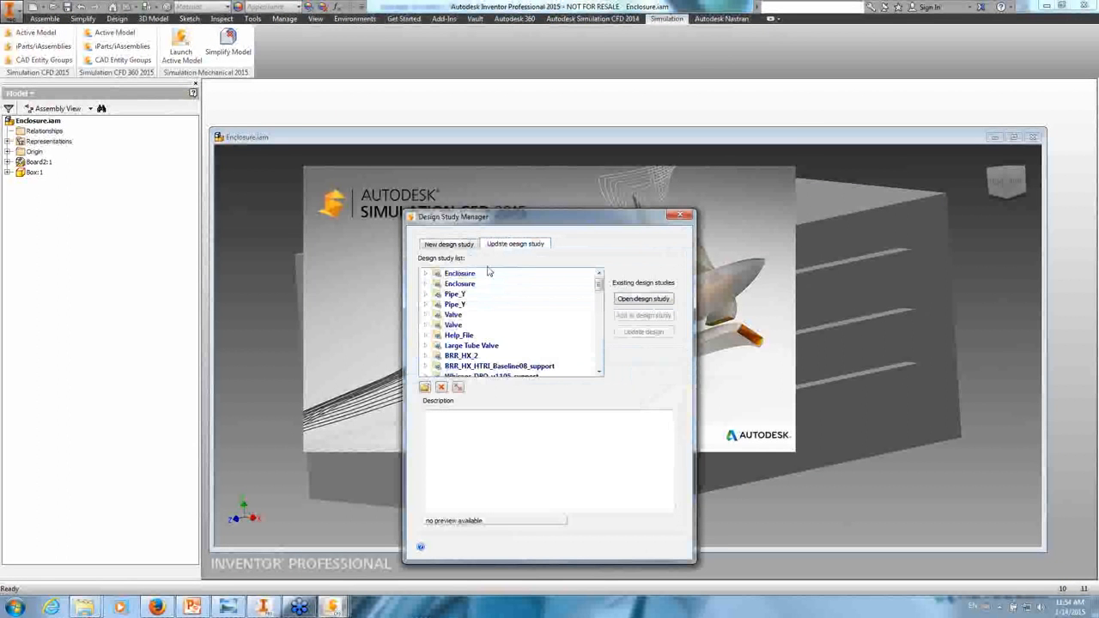
{"action": "left_click", "coordinate": [425, 274]}
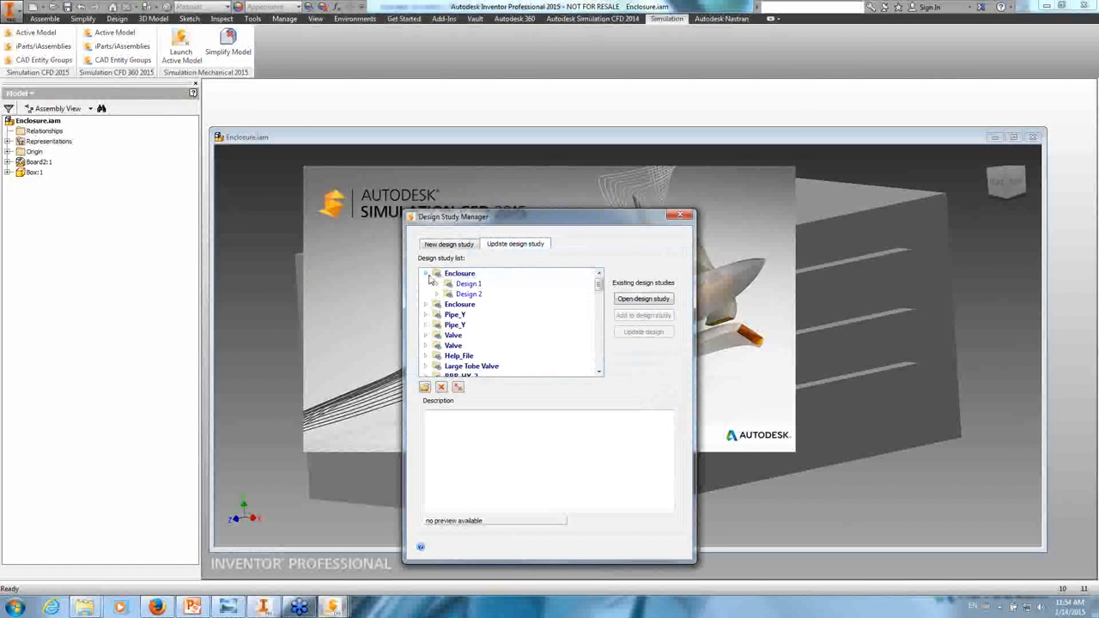
{"action": "left_click", "coordinate": [469, 294]}
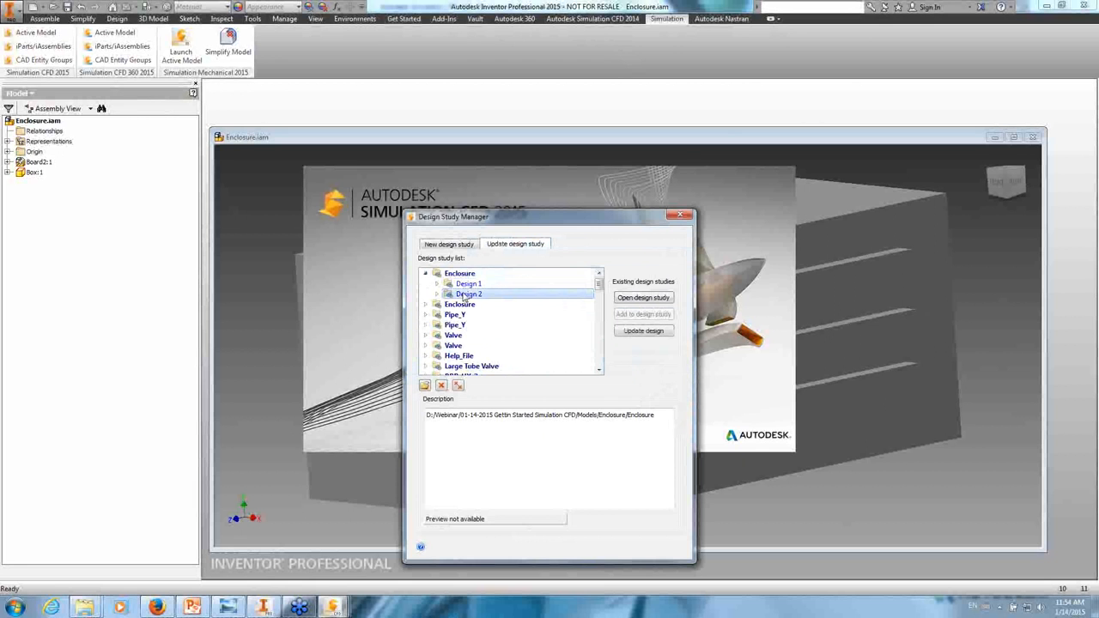
{"action": "left_click", "coordinate": [645, 332]}
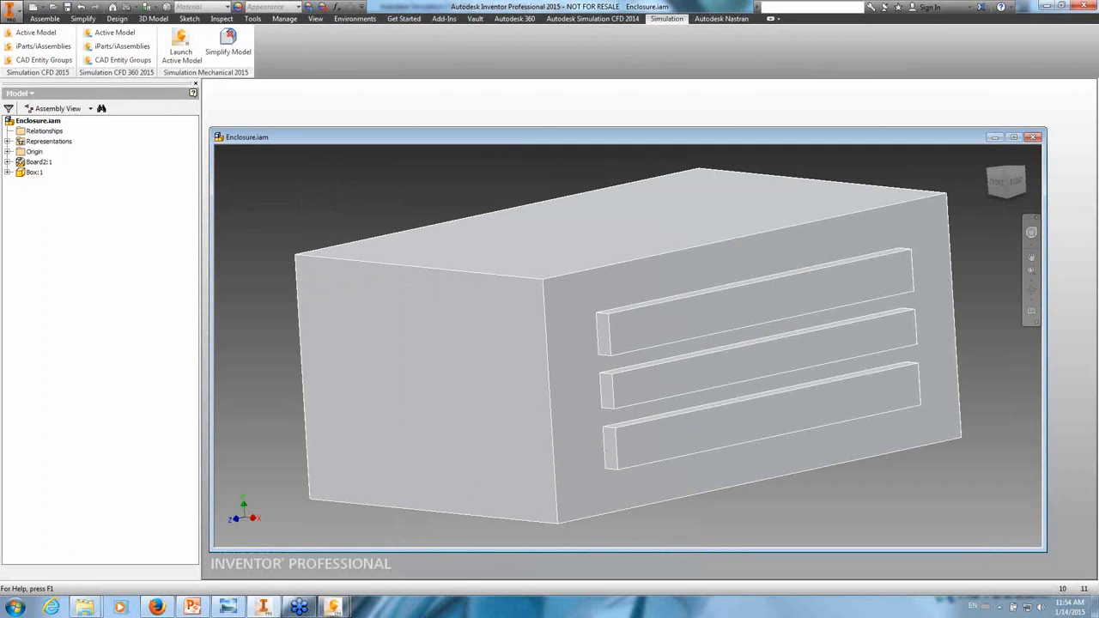
{"action": "left_click", "coordinate": [337, 607]}
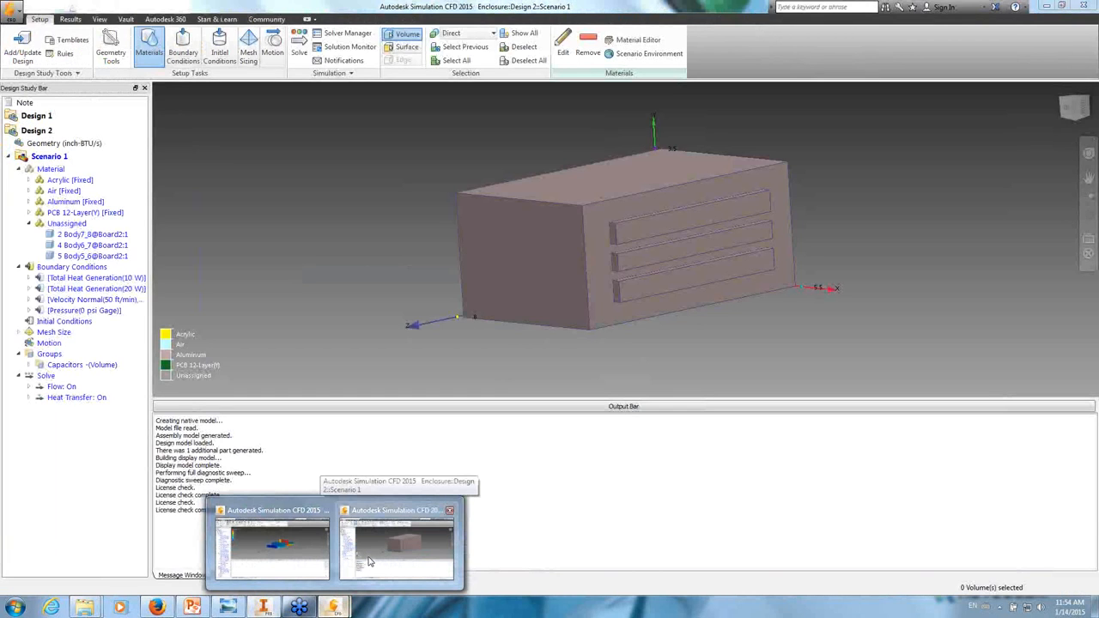
{"action": "left_click", "coordinate": [370, 562]}
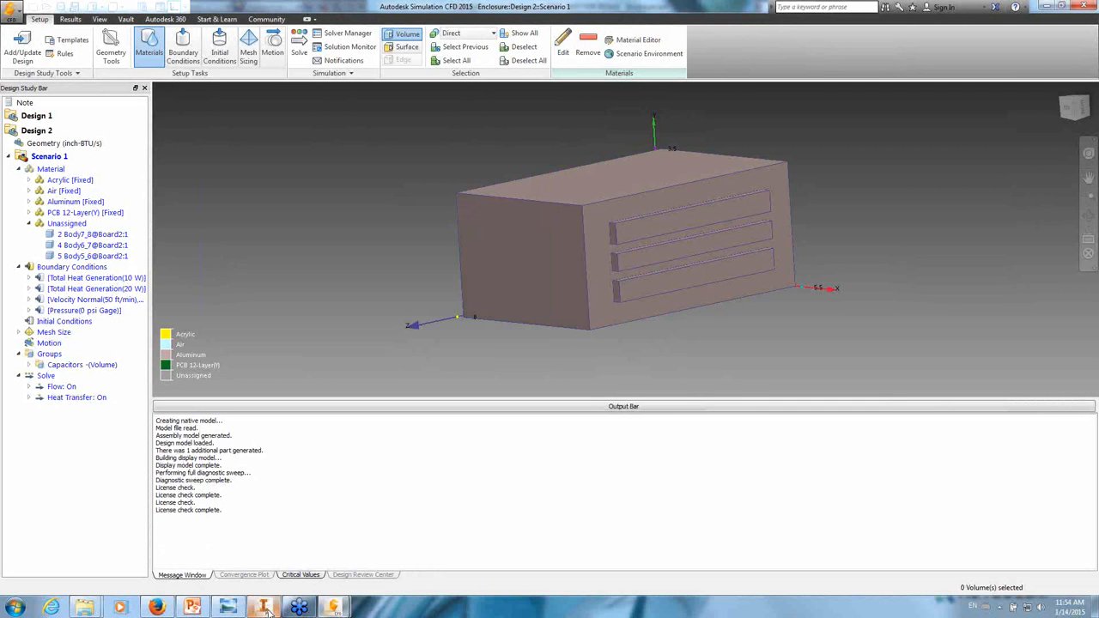
- Switch to the solved Enclosure study window and open Image 01 in the Decision Center for design review
{"action": "mouse_move", "coordinate": [267, 608]}
{"action": "left_click", "coordinate": [315, 569]}
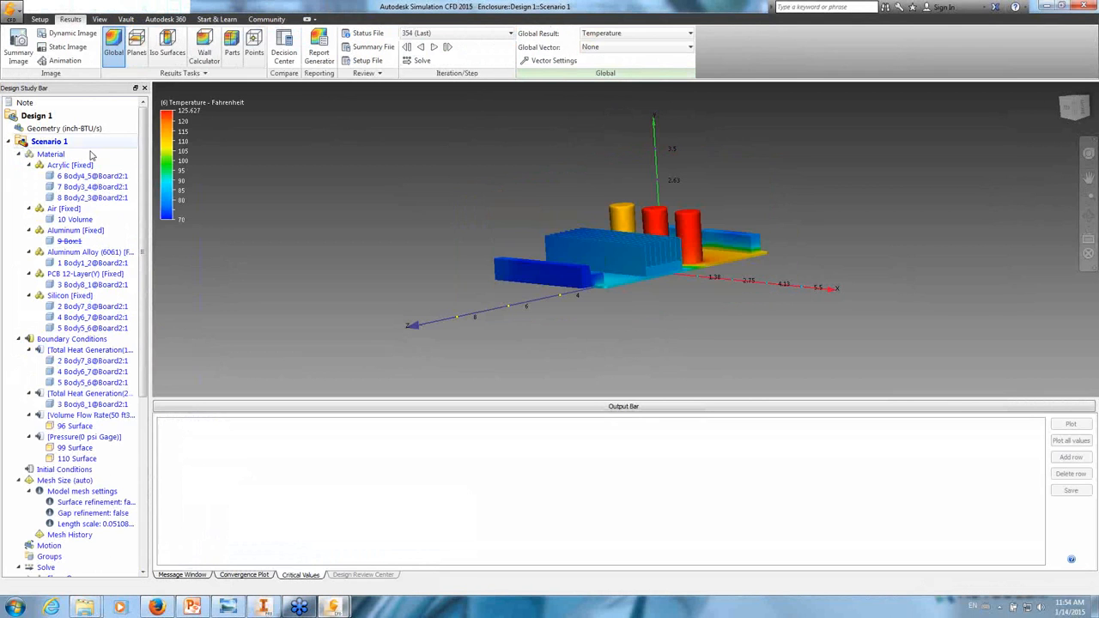
{"action": "left_click", "coordinate": [283, 50]}
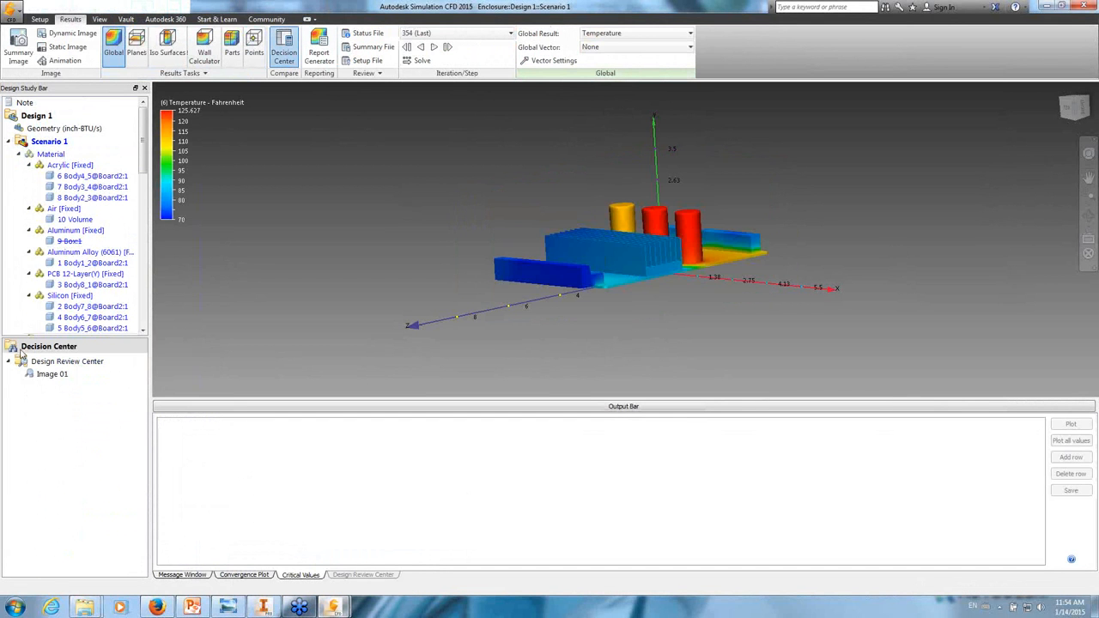
{"action": "double_click", "coordinate": [48, 375]}
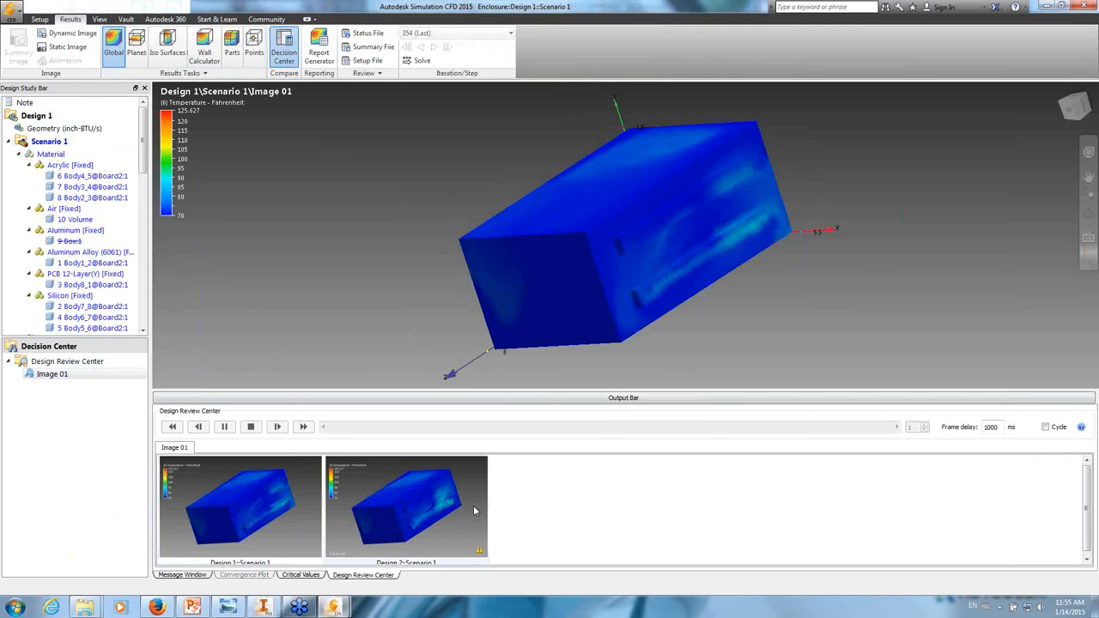
- Split the view into two side-by-side viewports and show Design 2, Scenario 1 beside Design 1, Scenario 1
{"action": "left_click", "coordinate": [104, 20]}
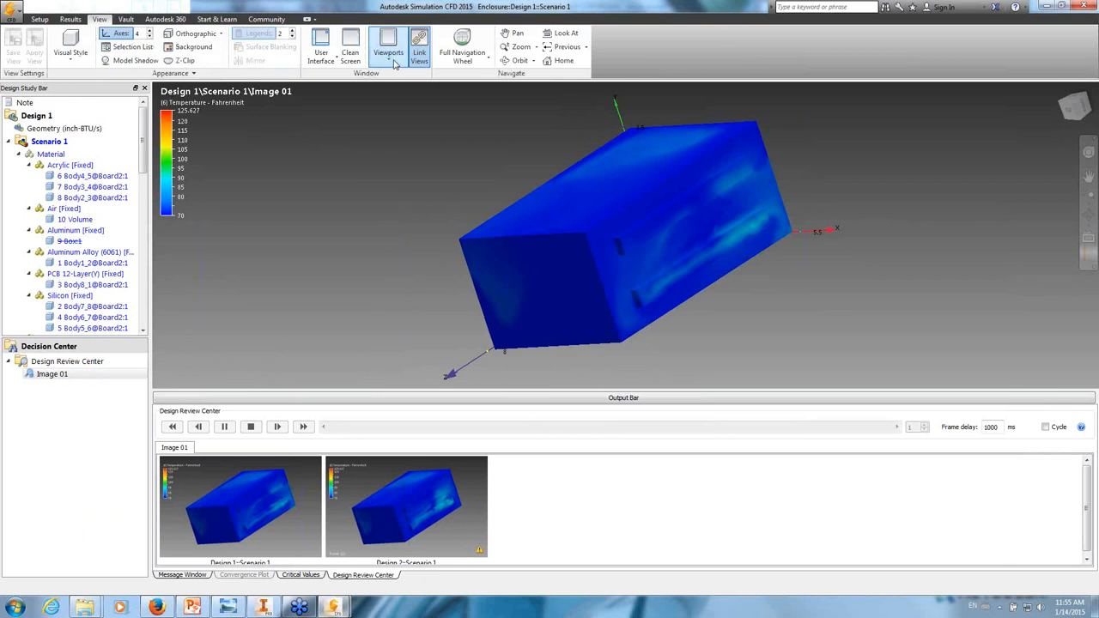
{"action": "left_click", "coordinate": [387, 53]}
{"action": "left_click", "coordinate": [381, 102]}
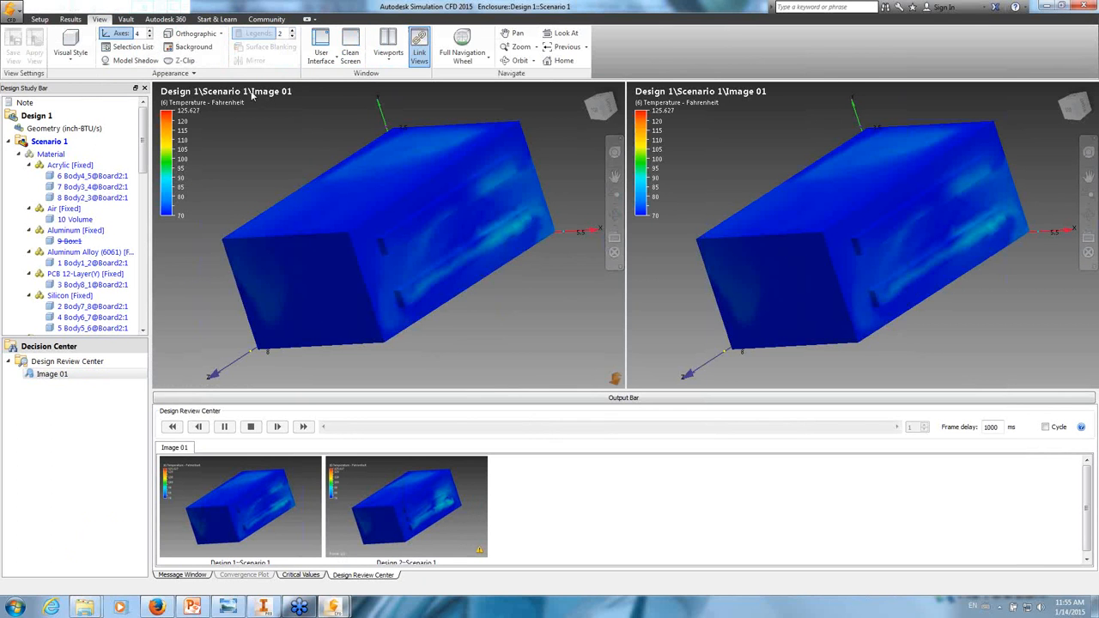
{"action": "left_click", "coordinate": [375, 496]}
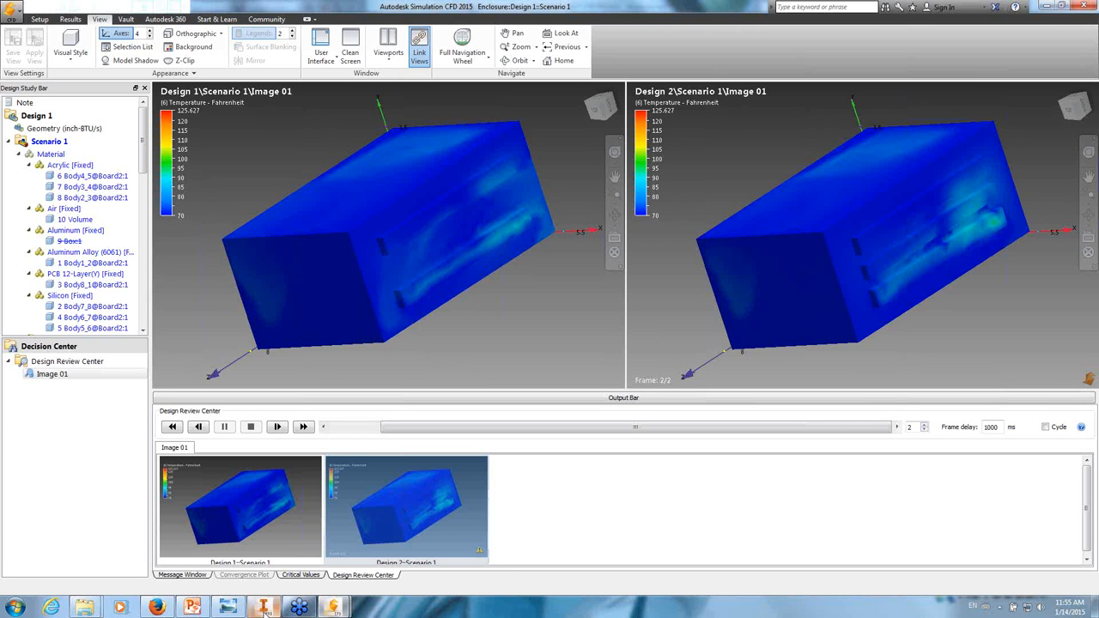
- Switch to the PowerPoint presentation and show slide 10 with the question marks
{"action": "left_click", "coordinate": [193, 608]}
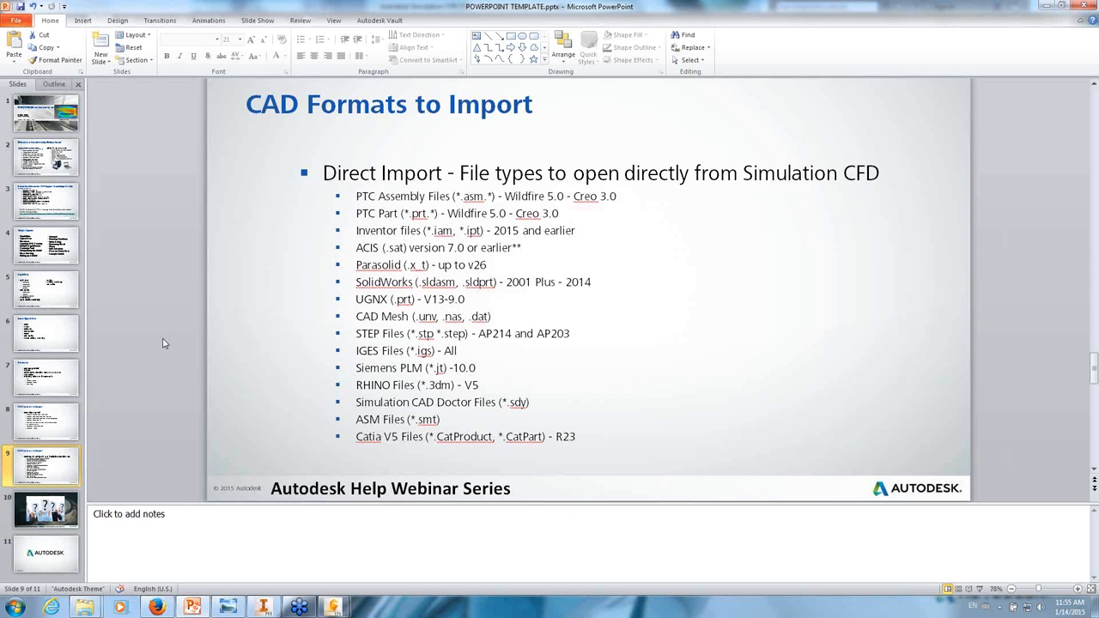
{"action": "left_click", "coordinate": [53, 514]}
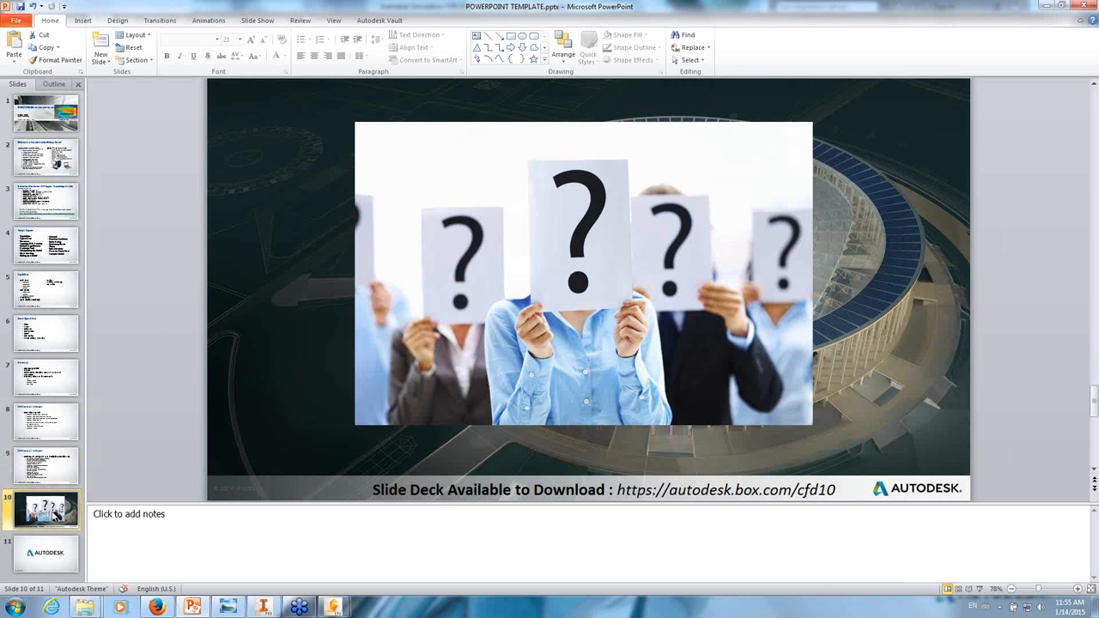
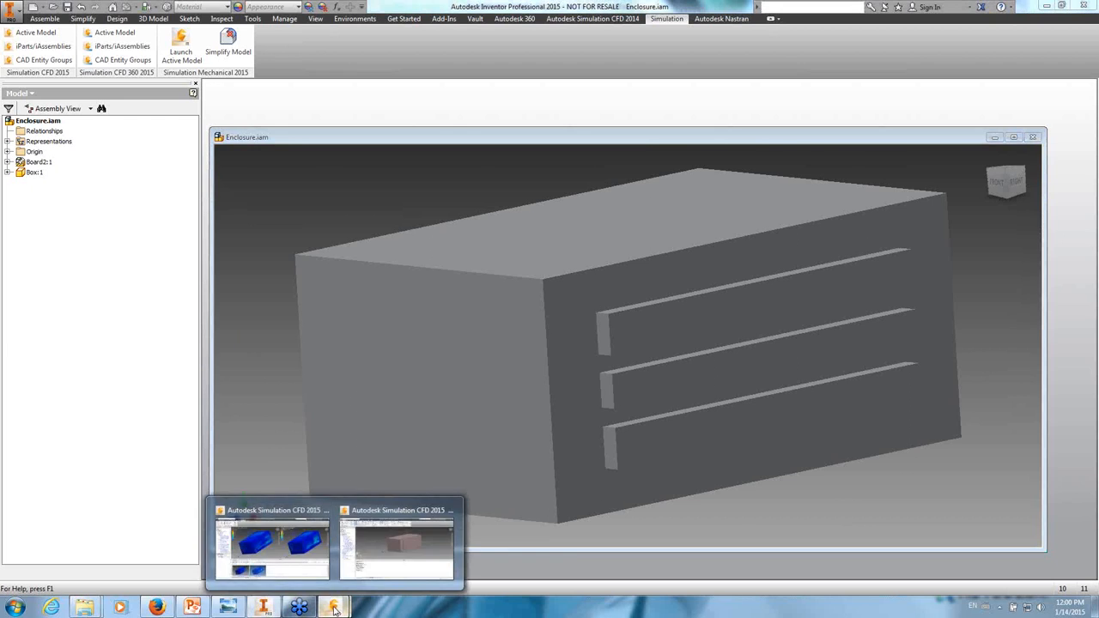
- Return to the Simulation CFD design comparison and set the temperature legend range to 70–100 Fahrenheit in both viewports
{"action": "left_click", "coordinate": [311, 555]}
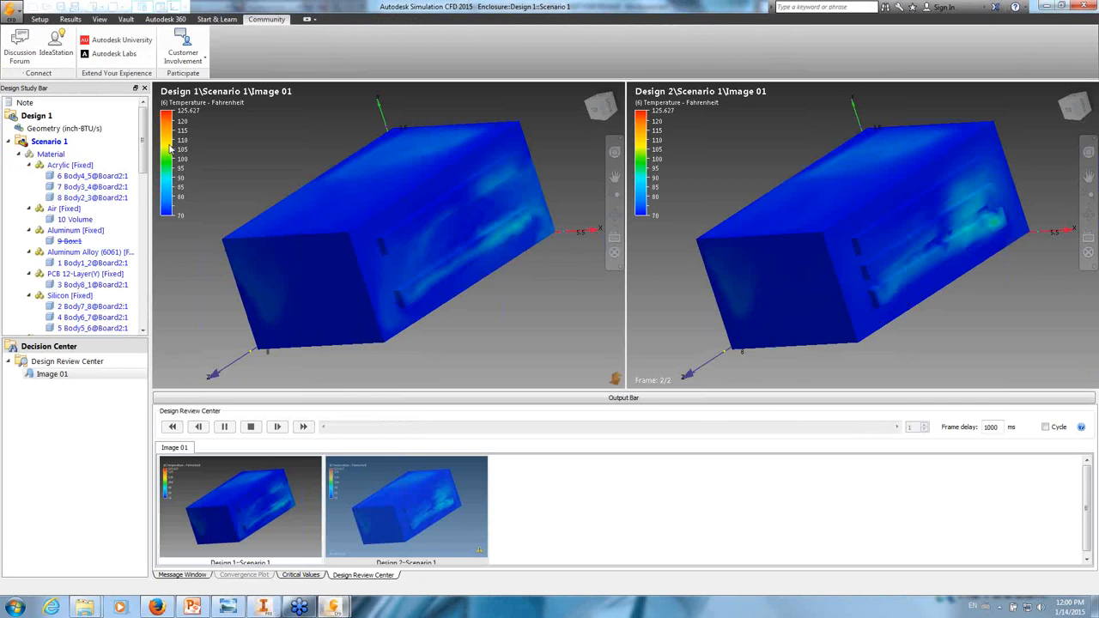
{"action": "right_click", "coordinate": [170, 149]}
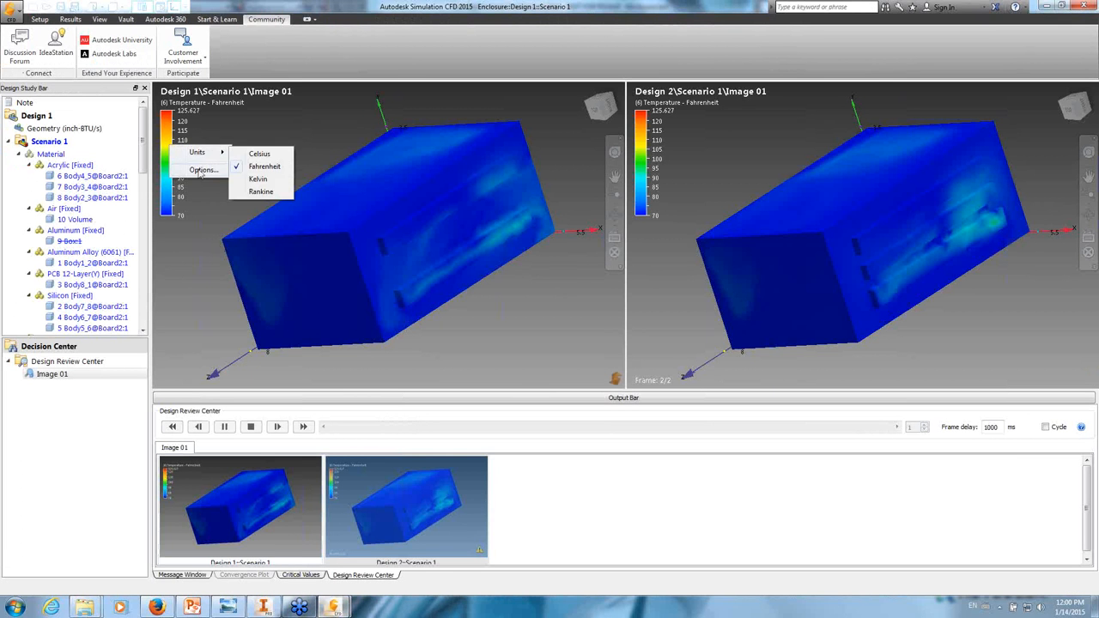
{"action": "left_click", "coordinate": [200, 171]}
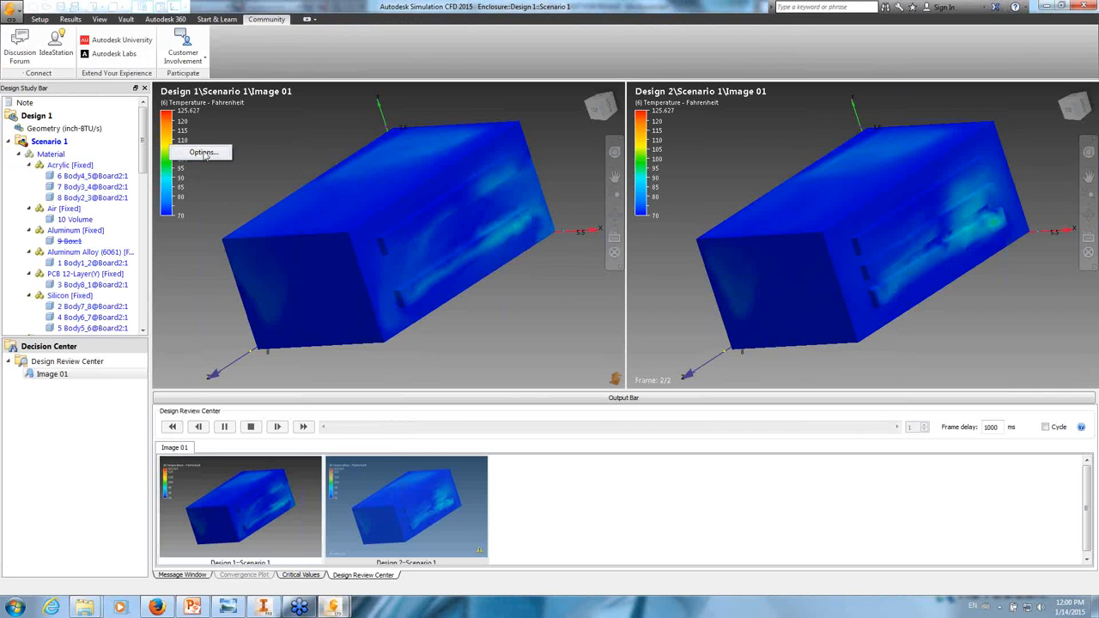
{"action": "left_click", "coordinate": [204, 153]}
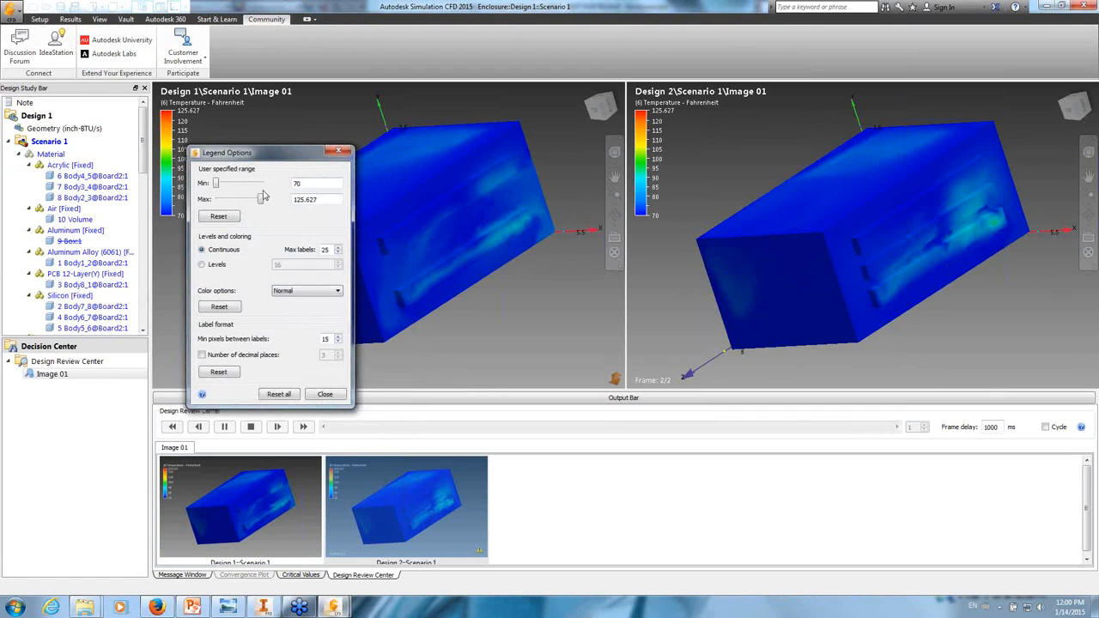
{"action": "left_click_drag", "start_coordinate": [321, 199], "coordinate": [269, 197]}
{"action": "type", "text": "100"}
{"action": "left_click", "coordinate": [308, 183]}
{"action": "left_click_drag", "start_coordinate": [268, 151], "coordinate": [632, 358]}
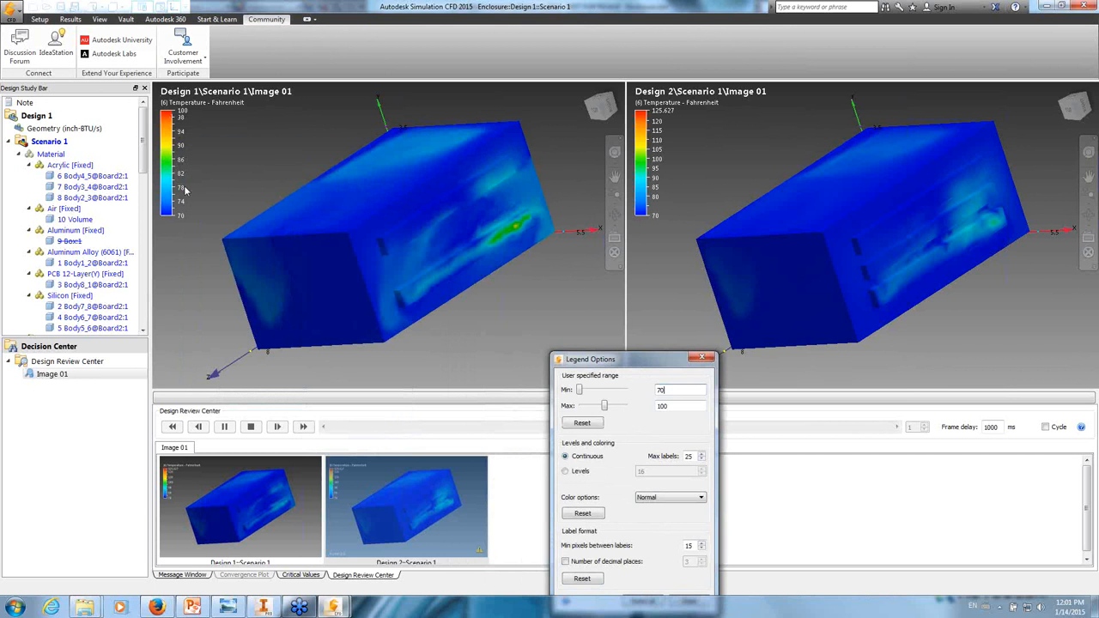
{"action": "left_click_drag", "start_coordinate": [654, 354], "coordinate": [544, 269]}
{"action": "left_click", "coordinate": [594, 273]}
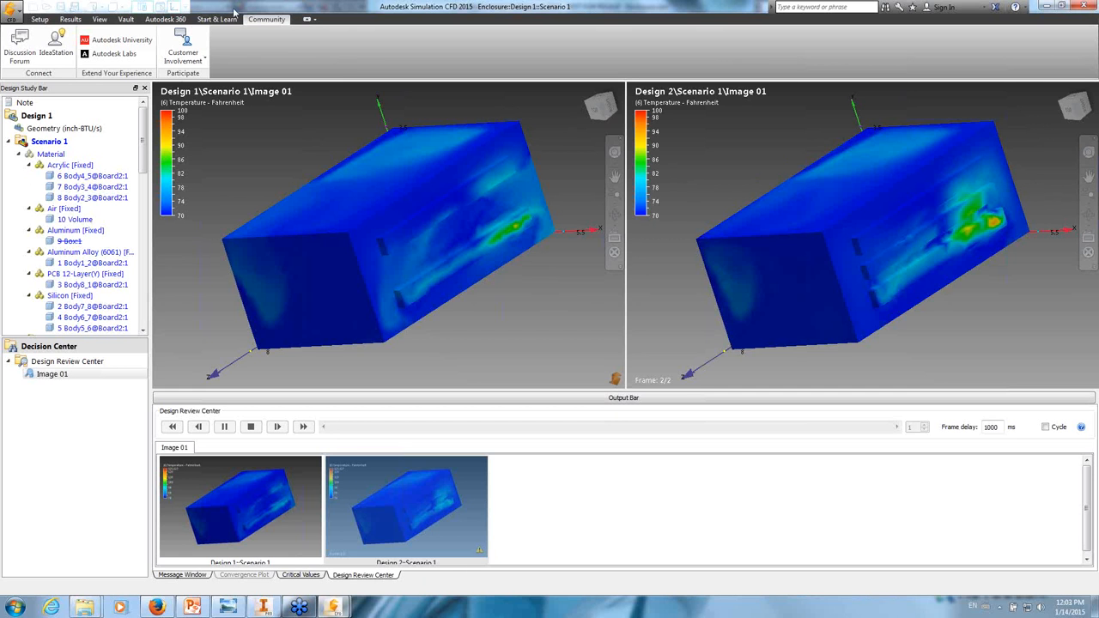
- Return to Design 1's results, activate the Planes task, and go to the Results materials in the design study tree
{"action": "left_click", "coordinate": [71, 20]}
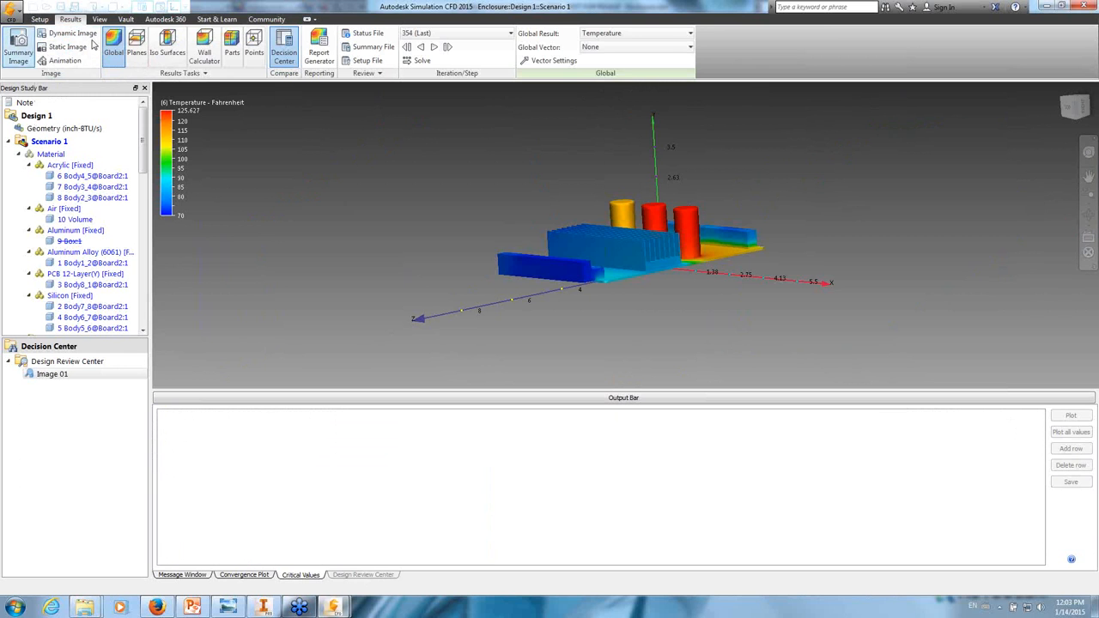
{"action": "left_click", "coordinate": [135, 49]}
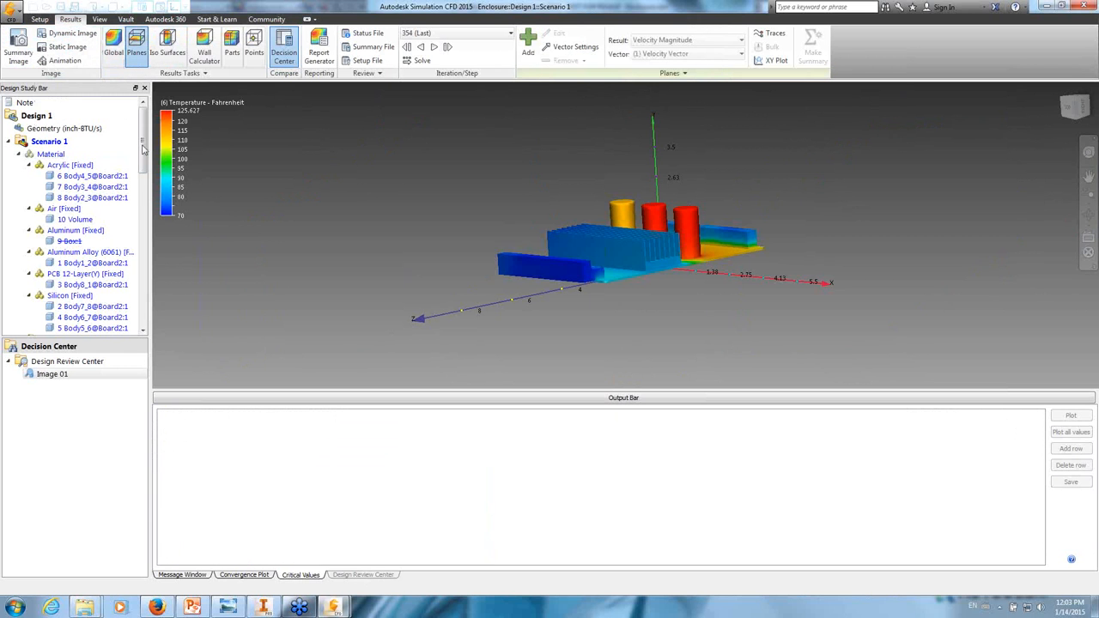
{"action": "left_click_drag", "start_coordinate": [144, 140], "coordinate": [151, 235]}
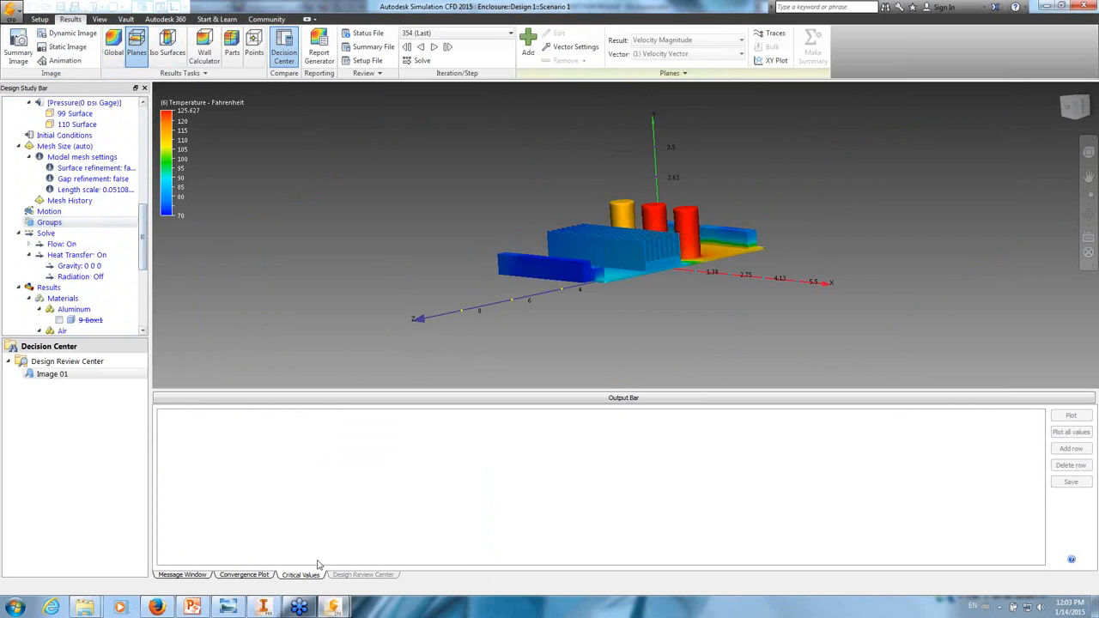
{"action": "mouse_move", "coordinate": [335, 608]}
{"action": "left_click_drag", "start_coordinate": [143, 237], "coordinate": [161, 307]}
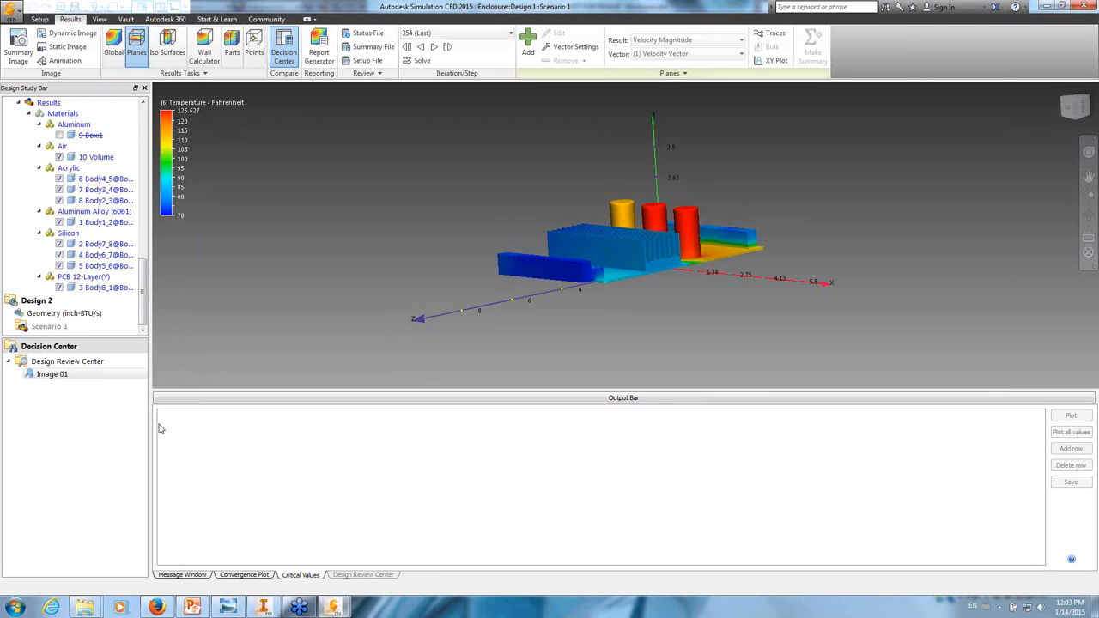
- Toggle the three acrylic bodies off and back on in the results, and review the Silicon material's display options
{"action": "right_click", "coordinate": [69, 167]}
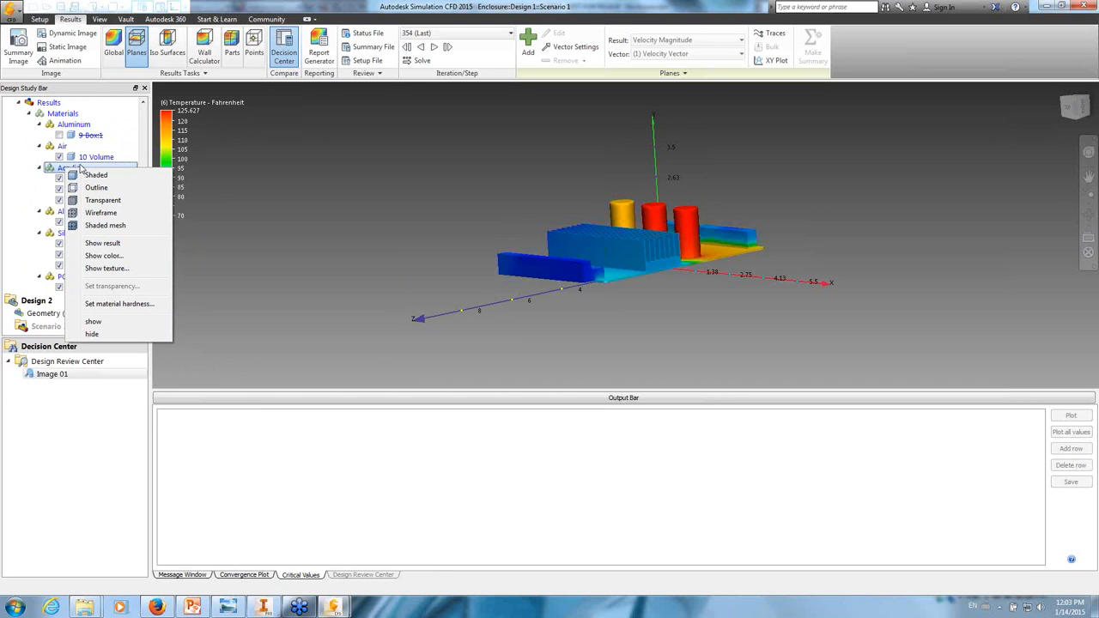
{"action": "left_click", "coordinate": [114, 334]}
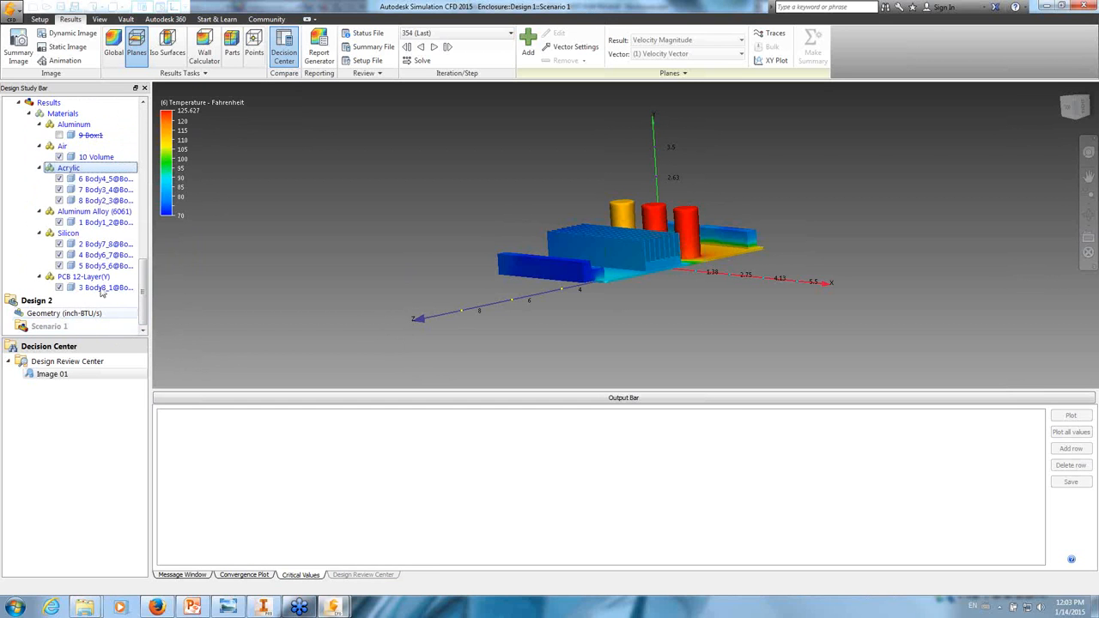
{"action": "left_click", "coordinate": [59, 178]}
{"action": "left_click", "coordinate": [60, 189]}
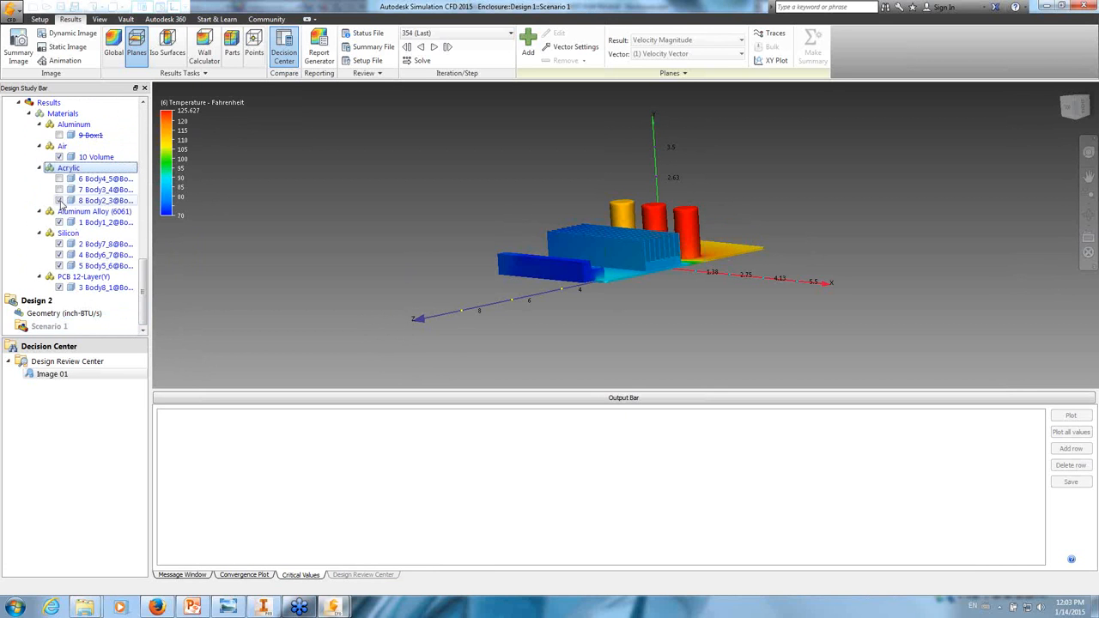
{"action": "left_click", "coordinate": [60, 200]}
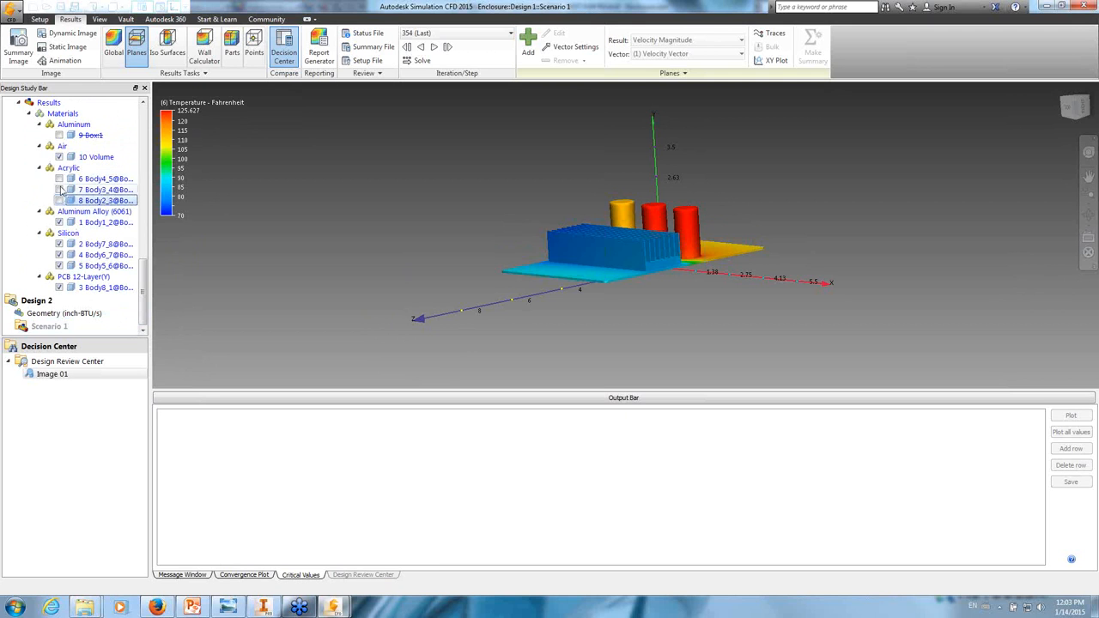
{"action": "left_click", "coordinate": [59, 200]}
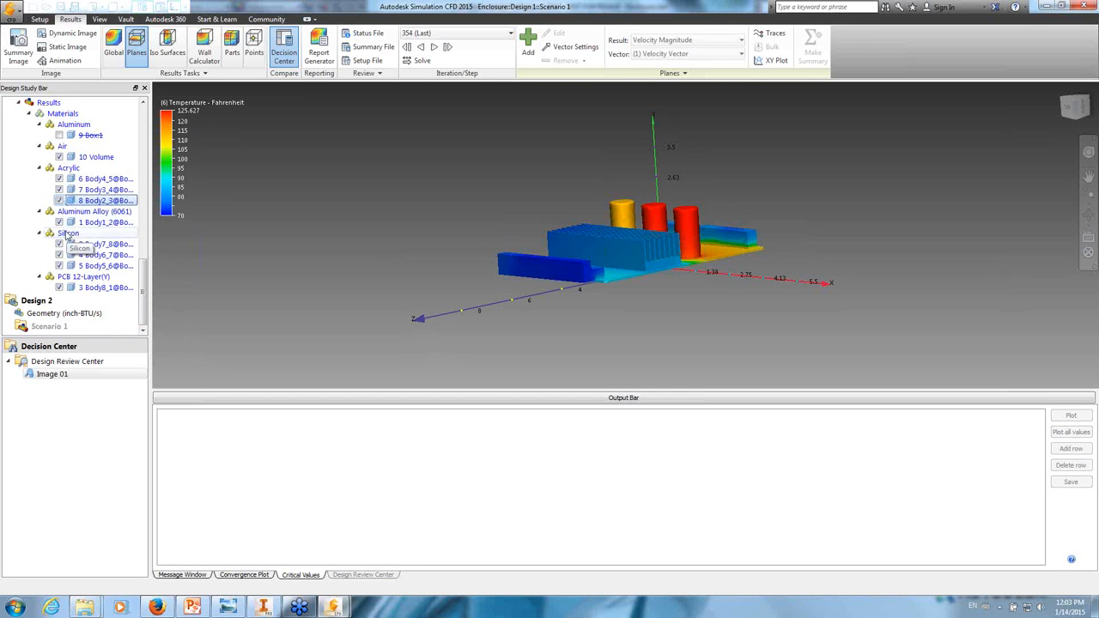
{"action": "right_click", "coordinate": [68, 235]}
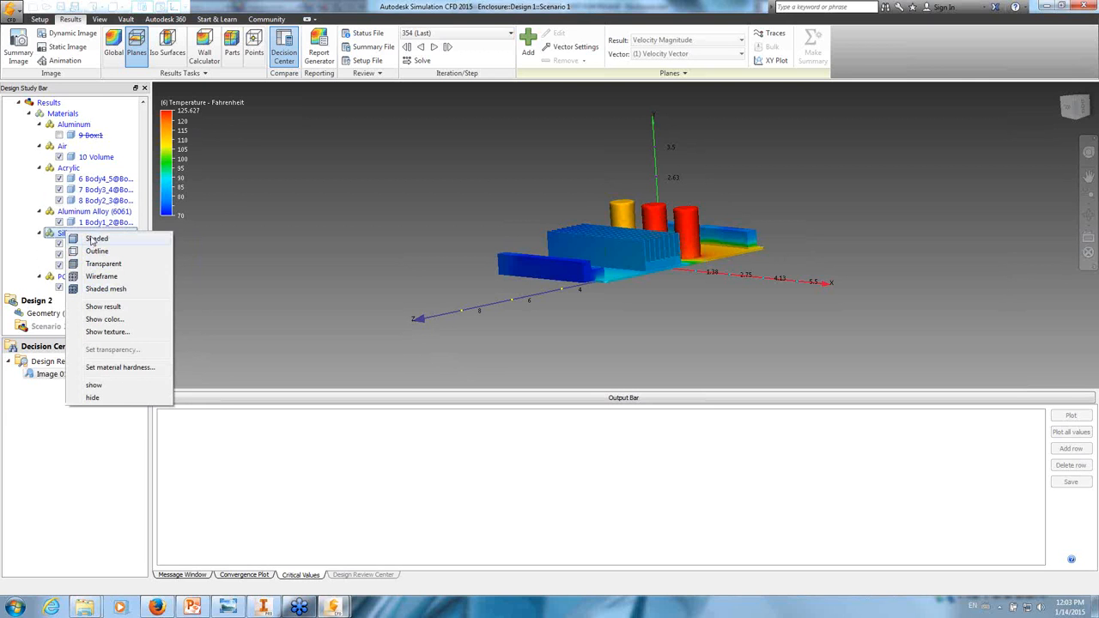
{"action": "left_click", "coordinate": [218, 211]}
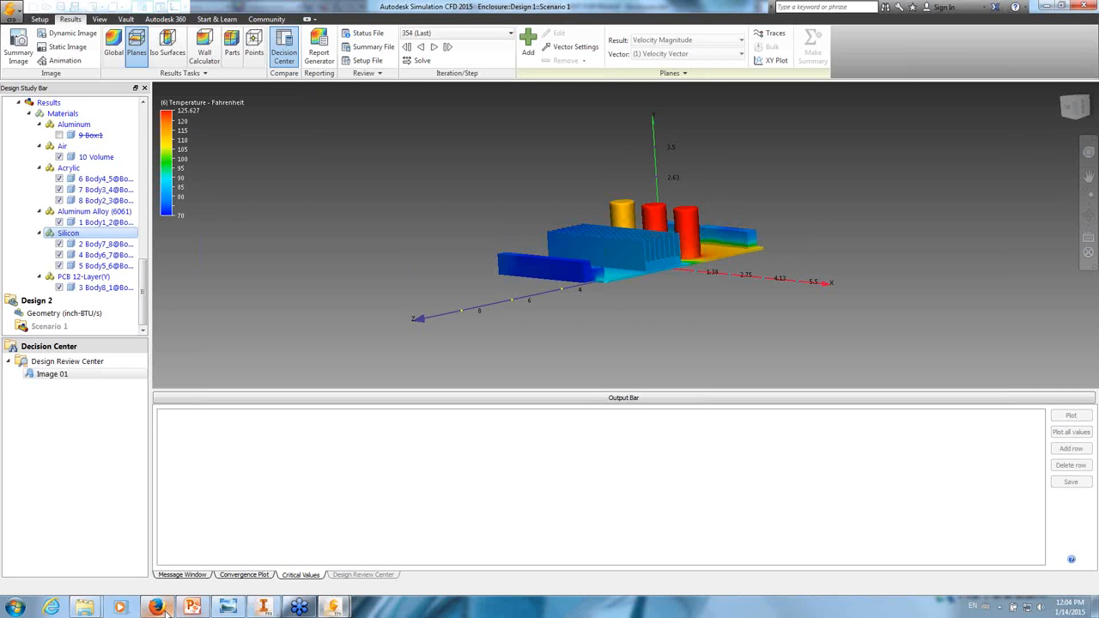
- Switch to the PowerPoint presentation and start the slide show on slide 11 with the Autodesk logo
{"action": "left_click", "coordinate": [194, 610]}
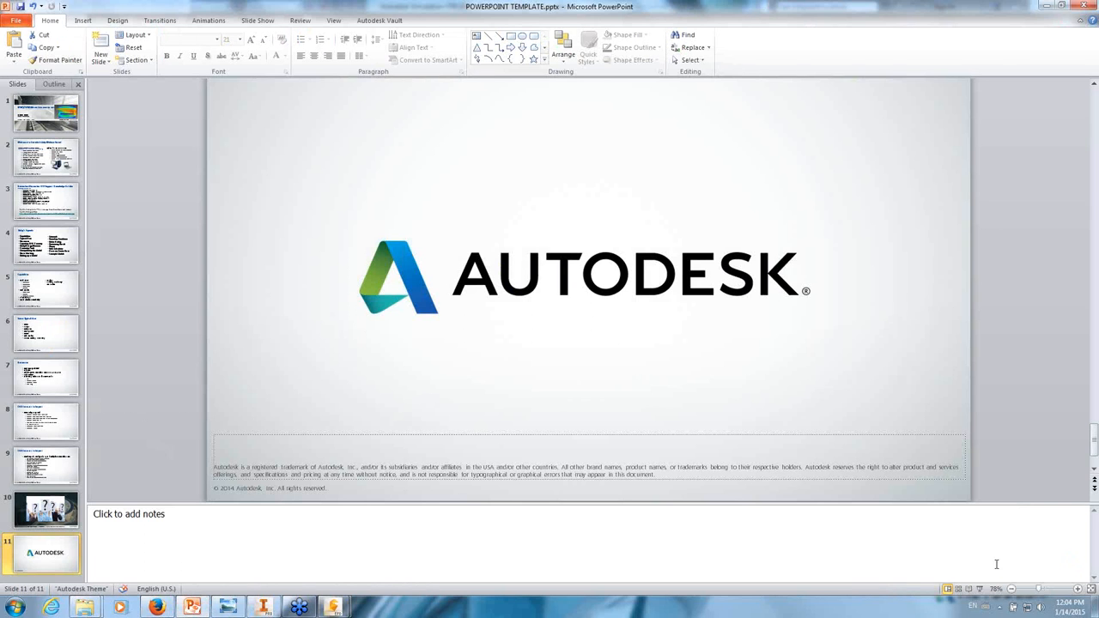
{"action": "left_click", "coordinate": [980, 590]}
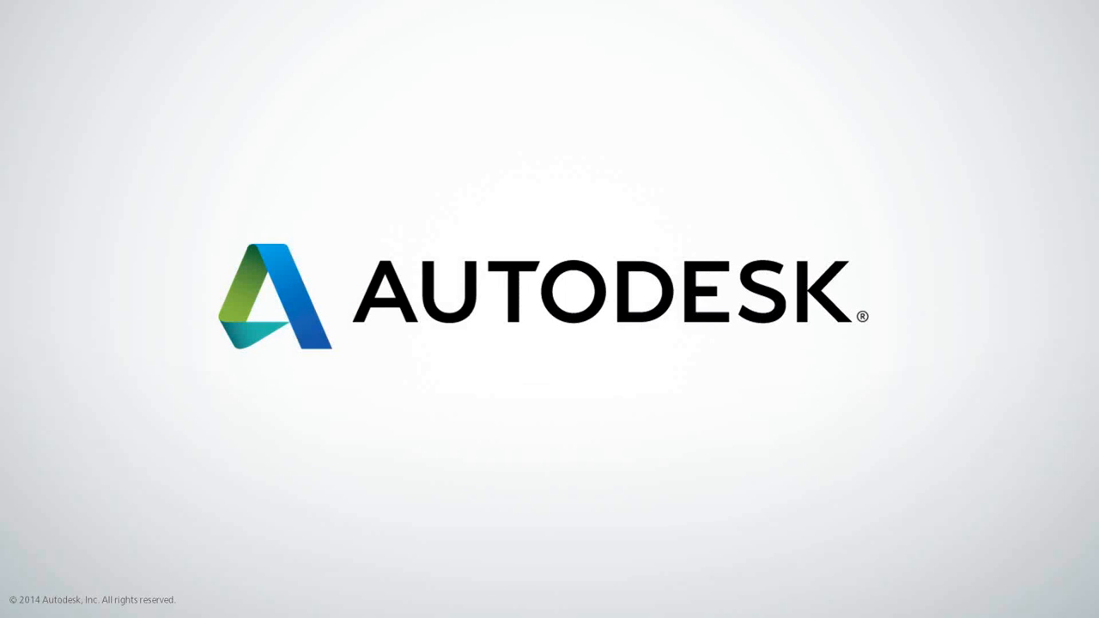